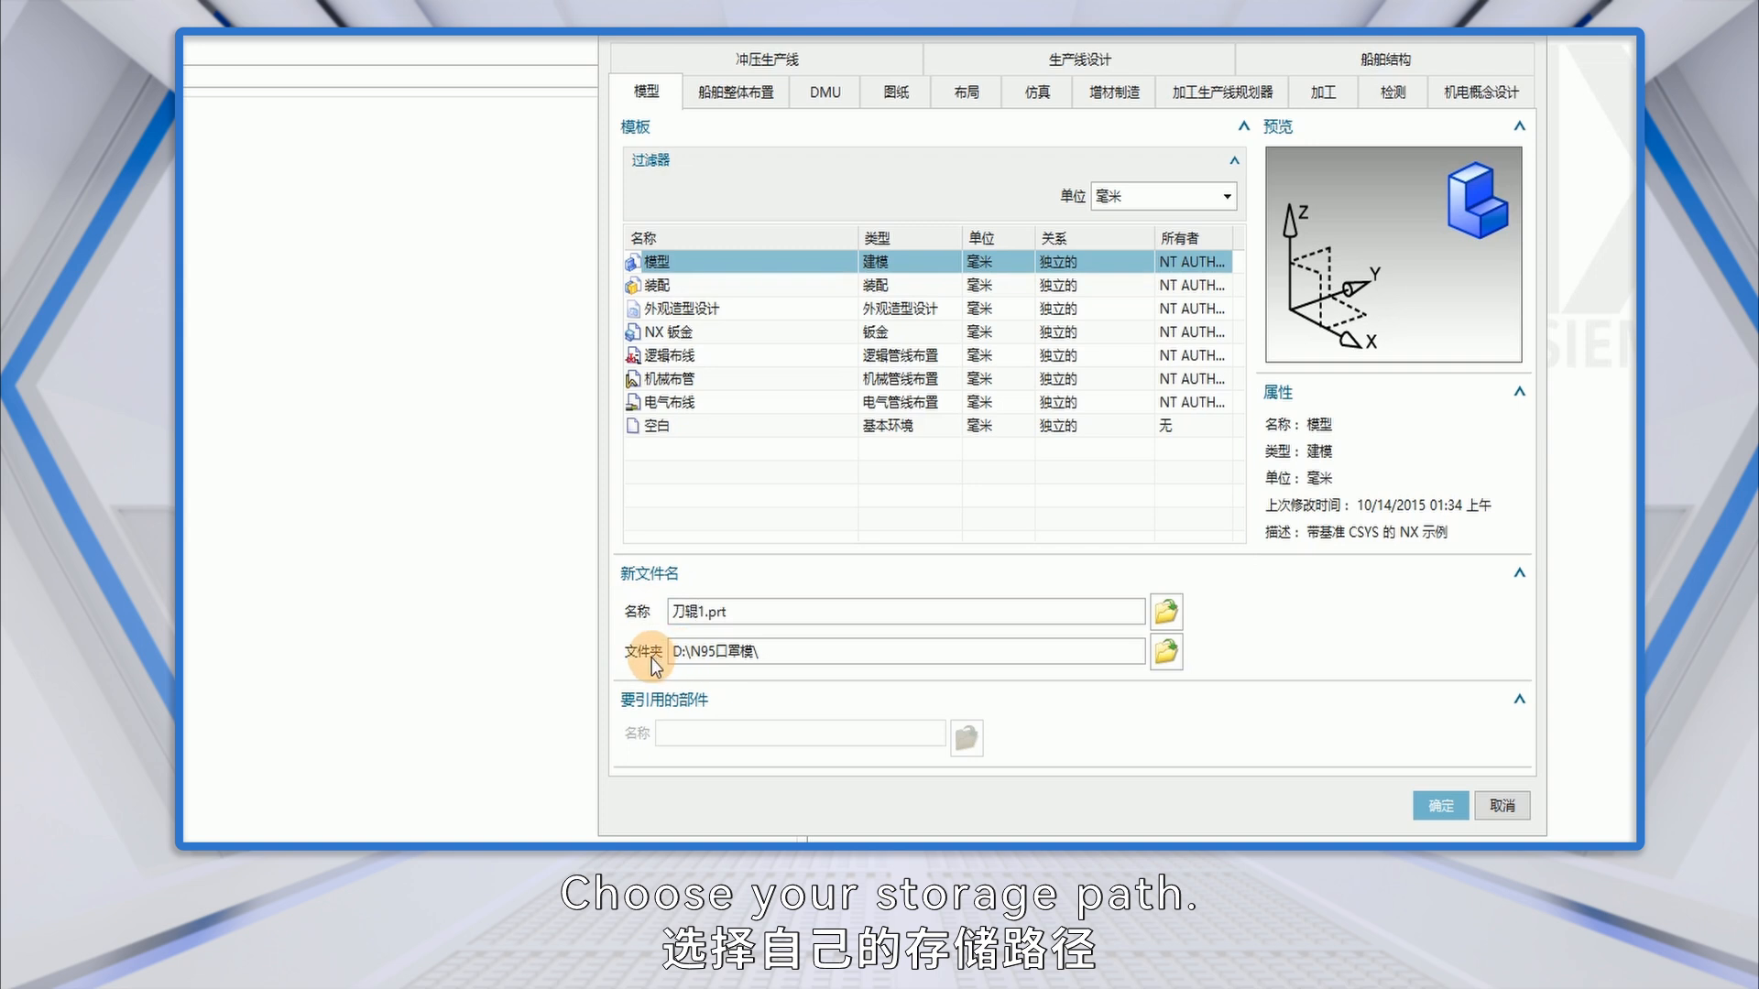
Create the model part 刀辊1.prt in D:\N95口罩模\ and load the drawing image 刀模整.JPG into the built-in web browser.
click(1440, 806)
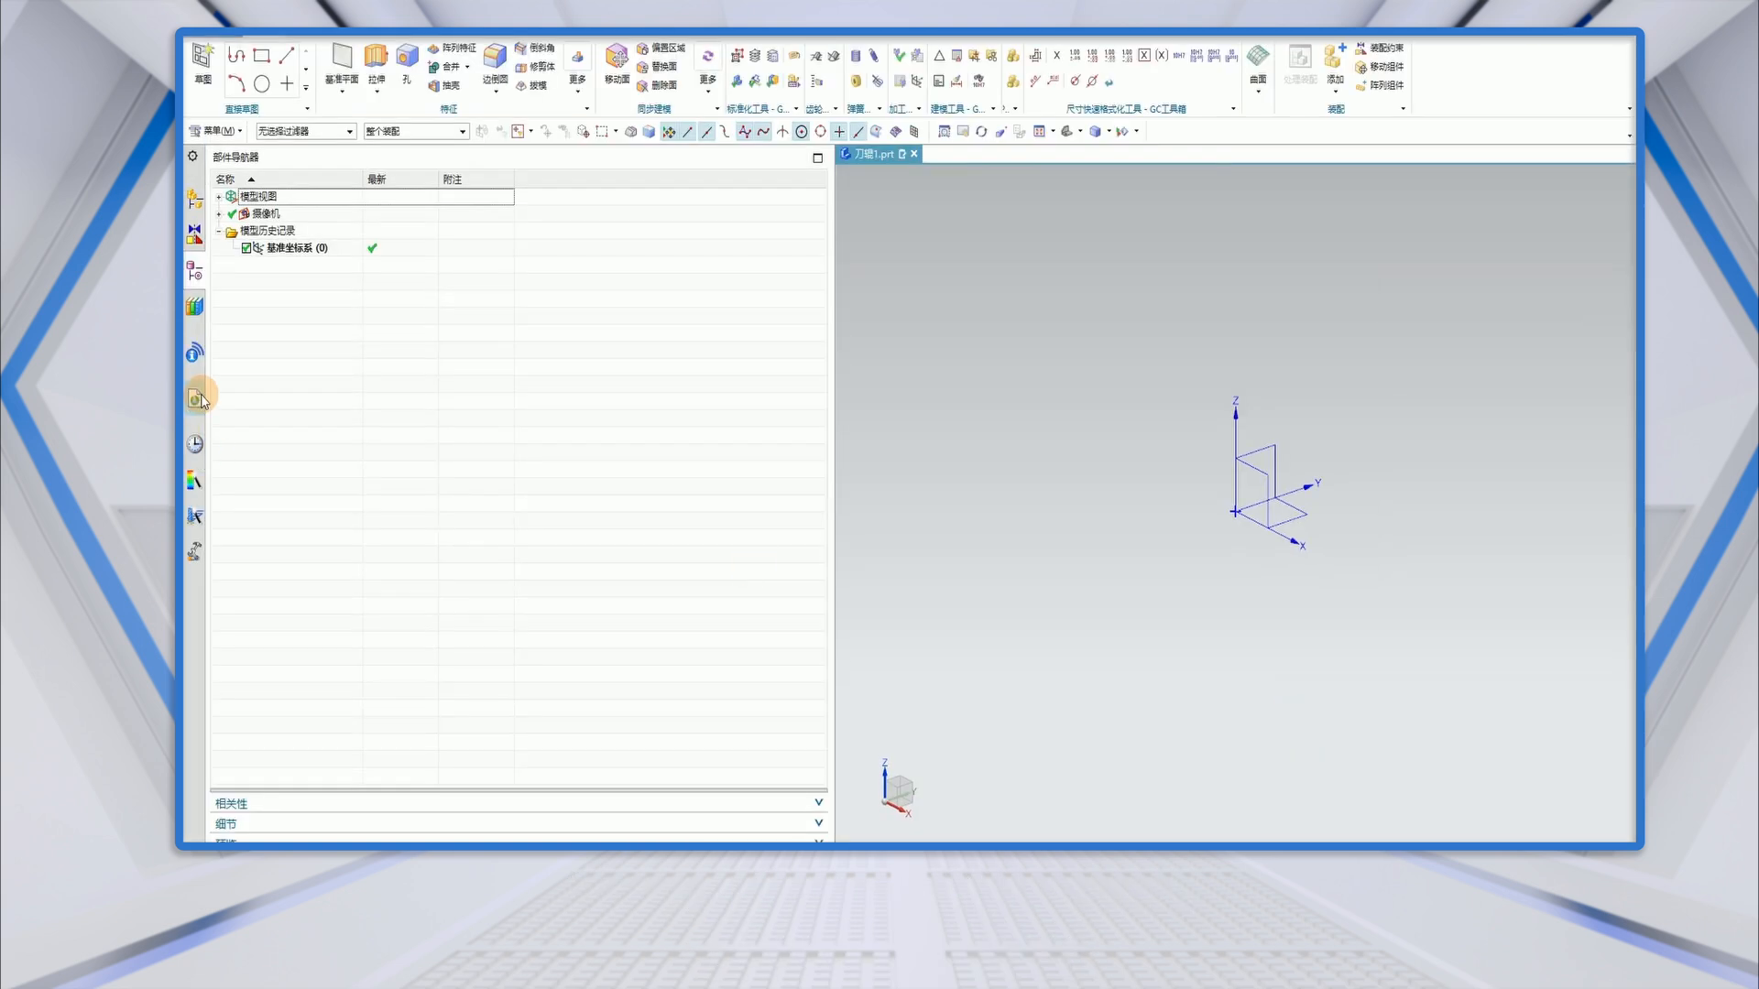
click(195, 399)
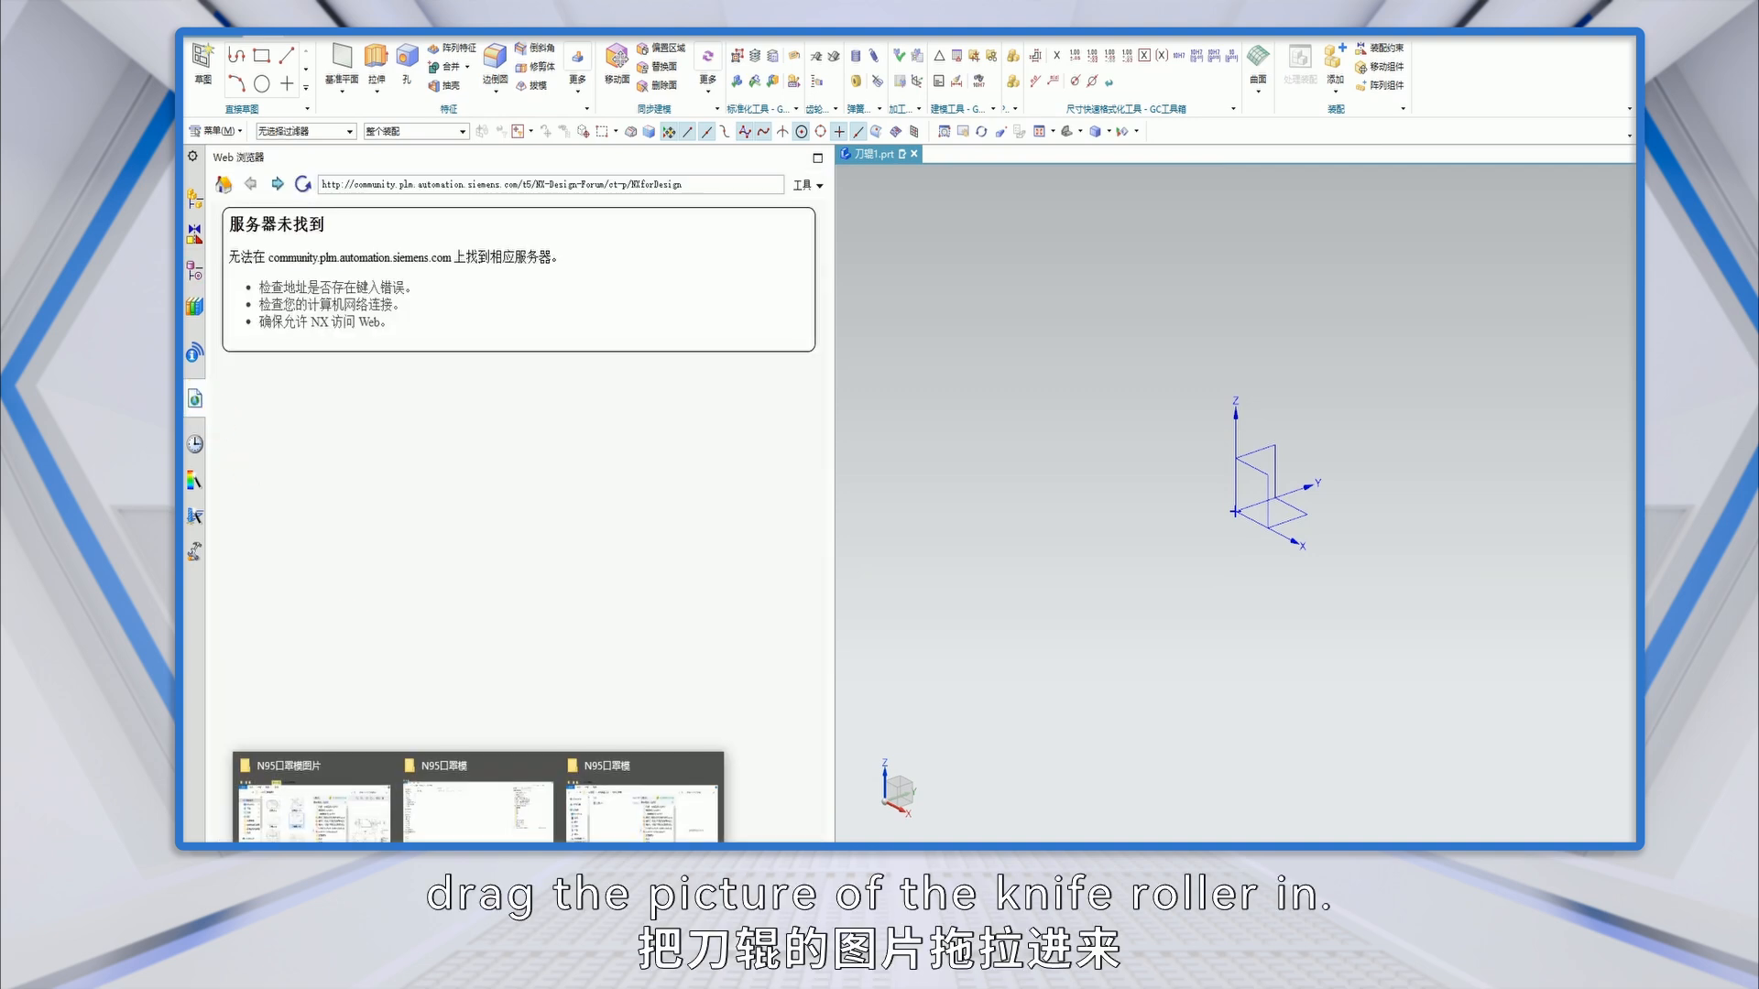
click(325, 815)
drag(1077, 445, 499, 403)
click(1461, 253)
drag(835, 476, 878, 481)
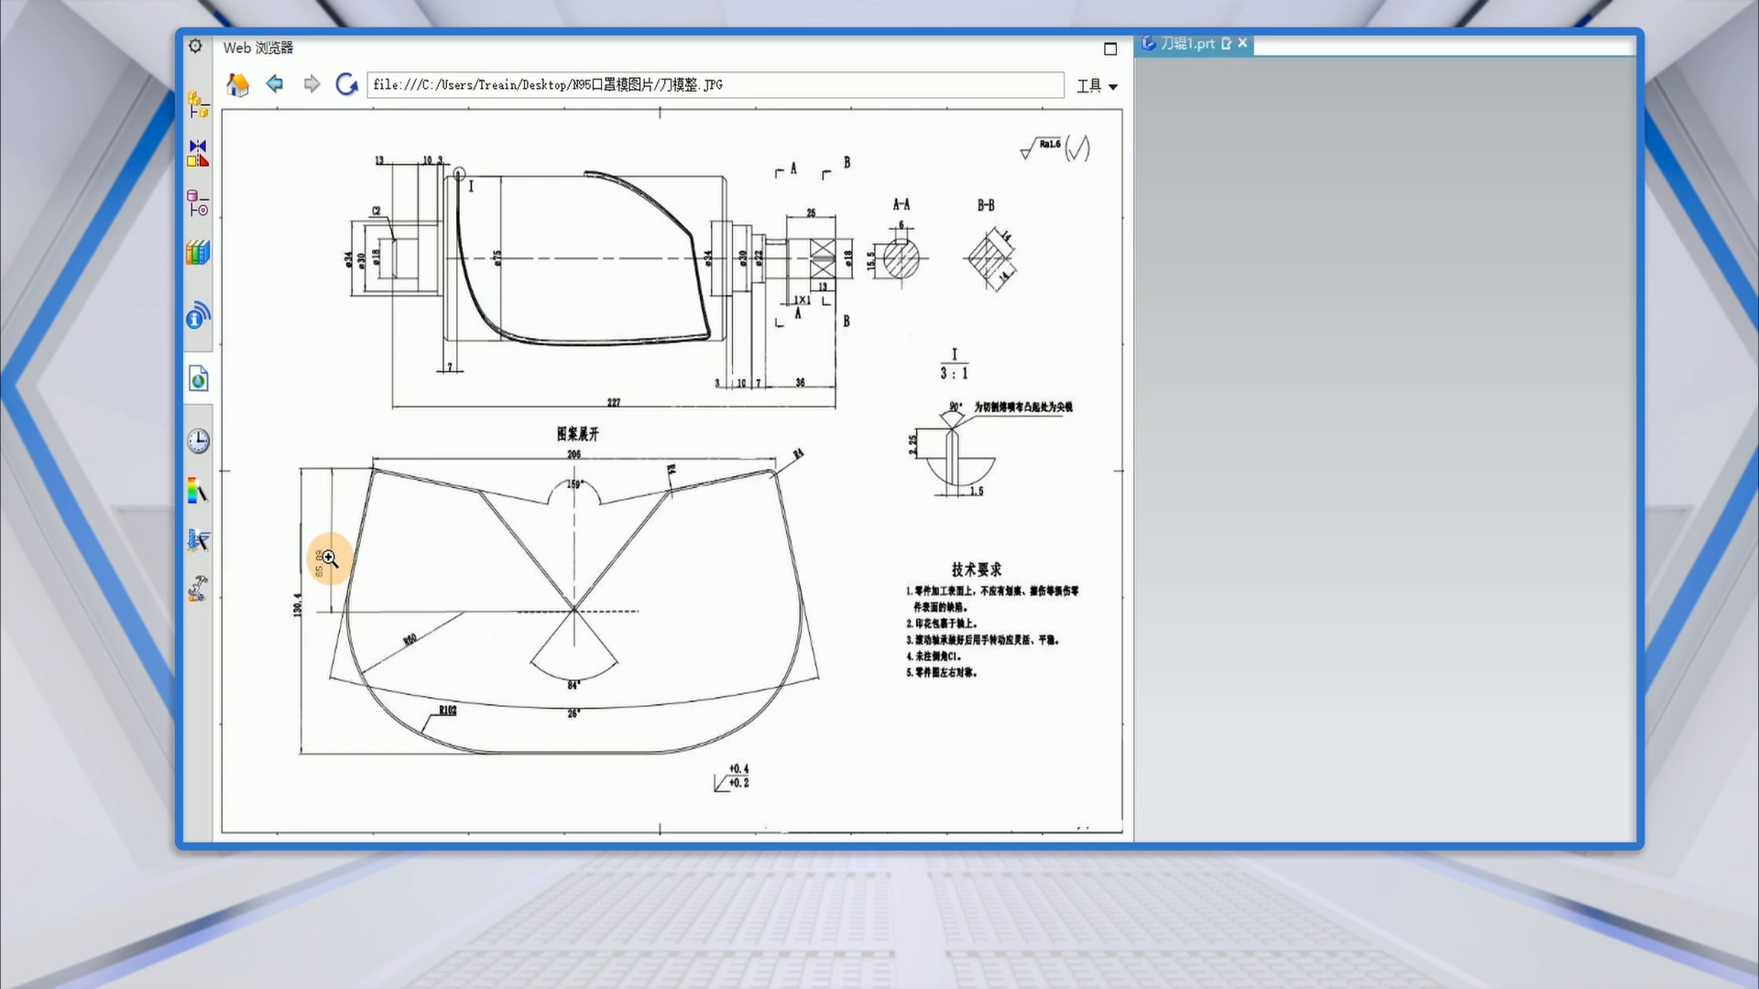
Turn off continuous automatic dimensioning (连续自动标注尺寸) for the active sketch in the sketch preferences.
click(220, 36)
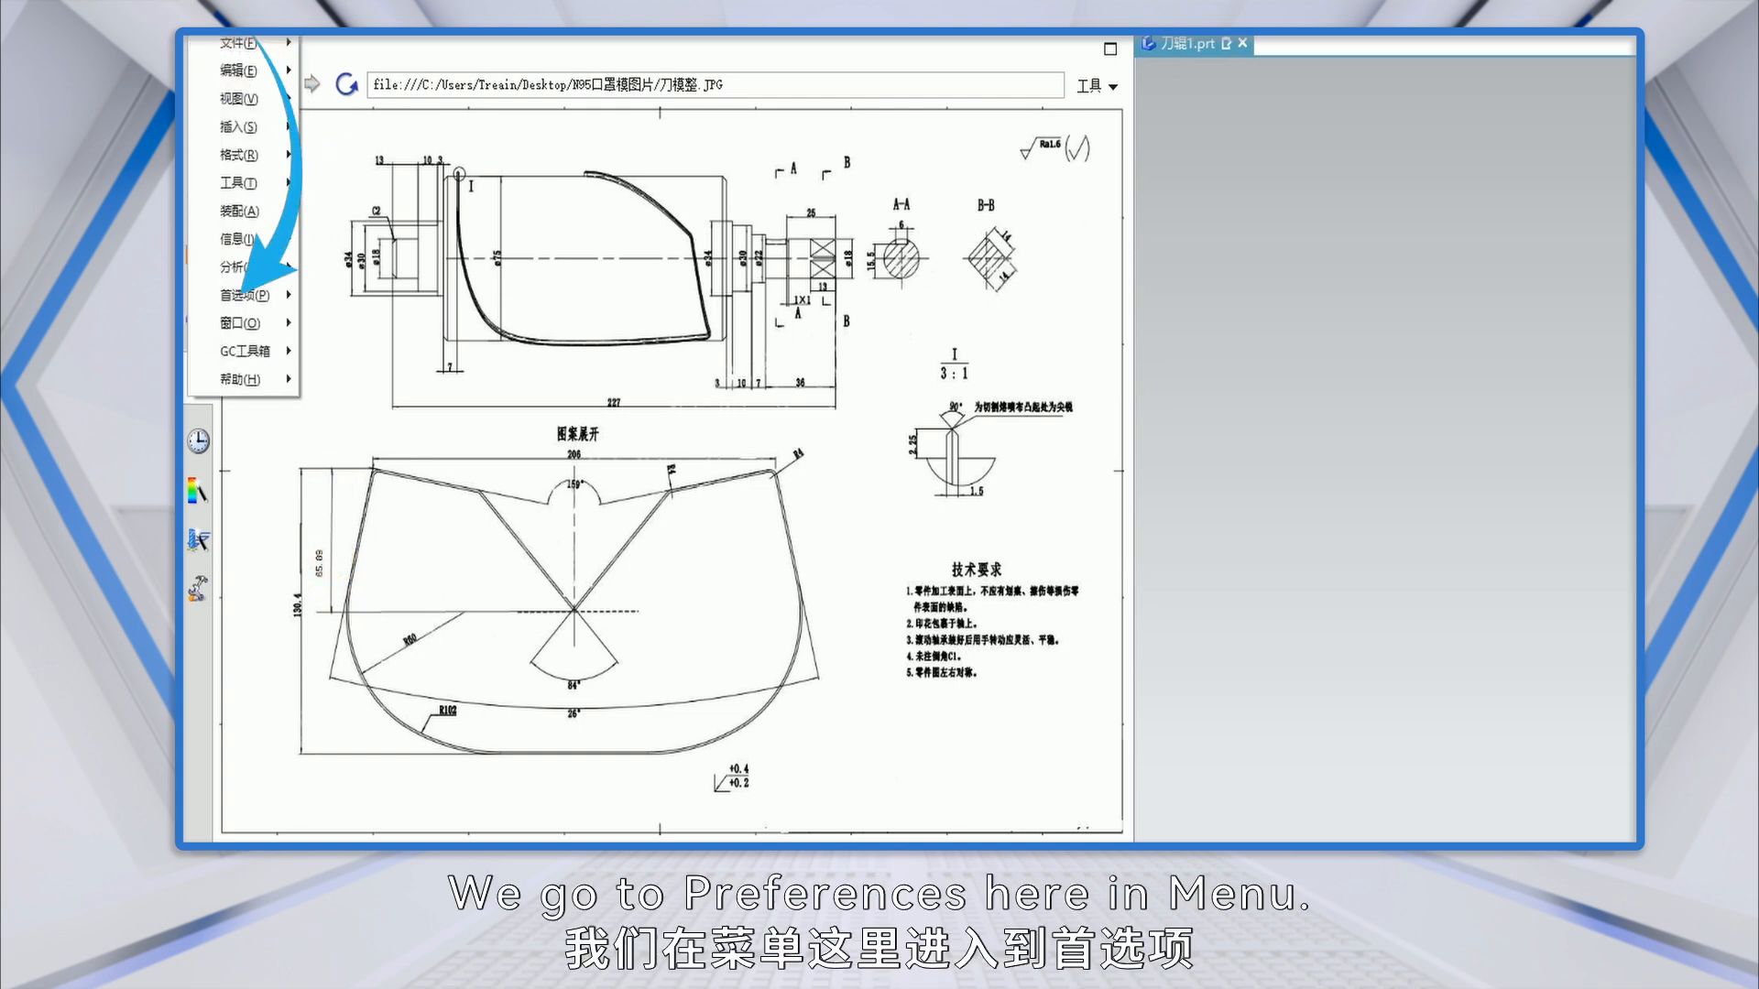
mouse_move(261, 295)
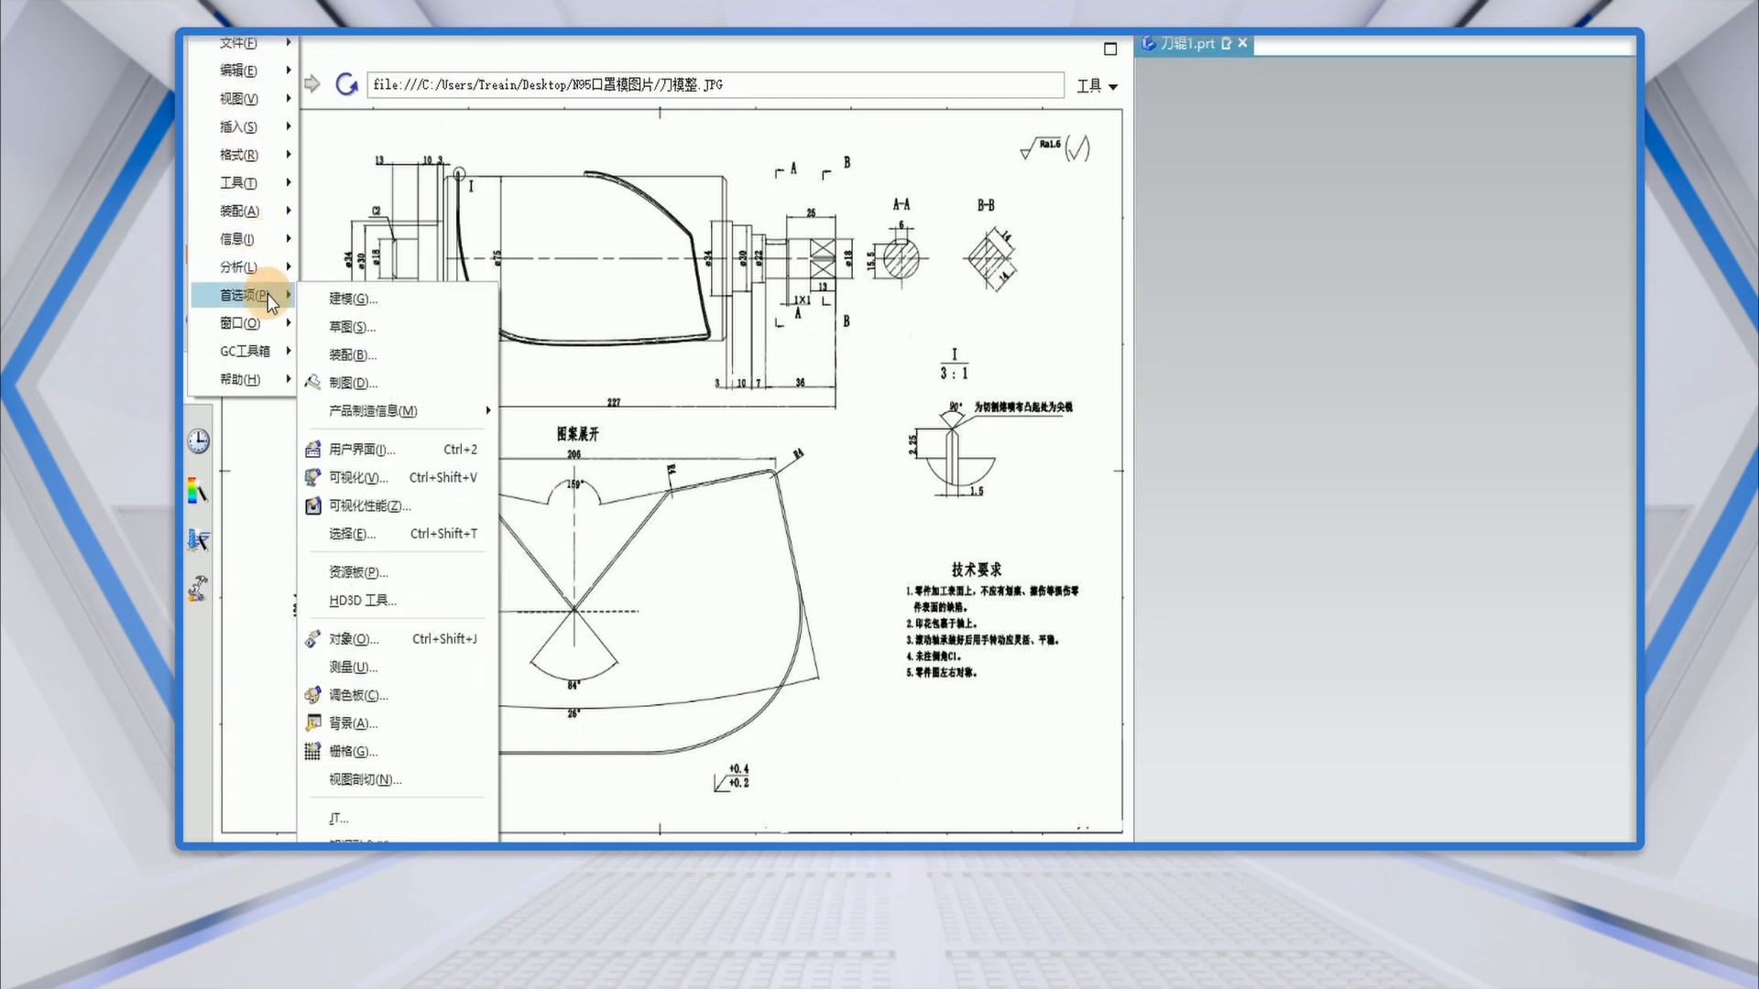
click(353, 327)
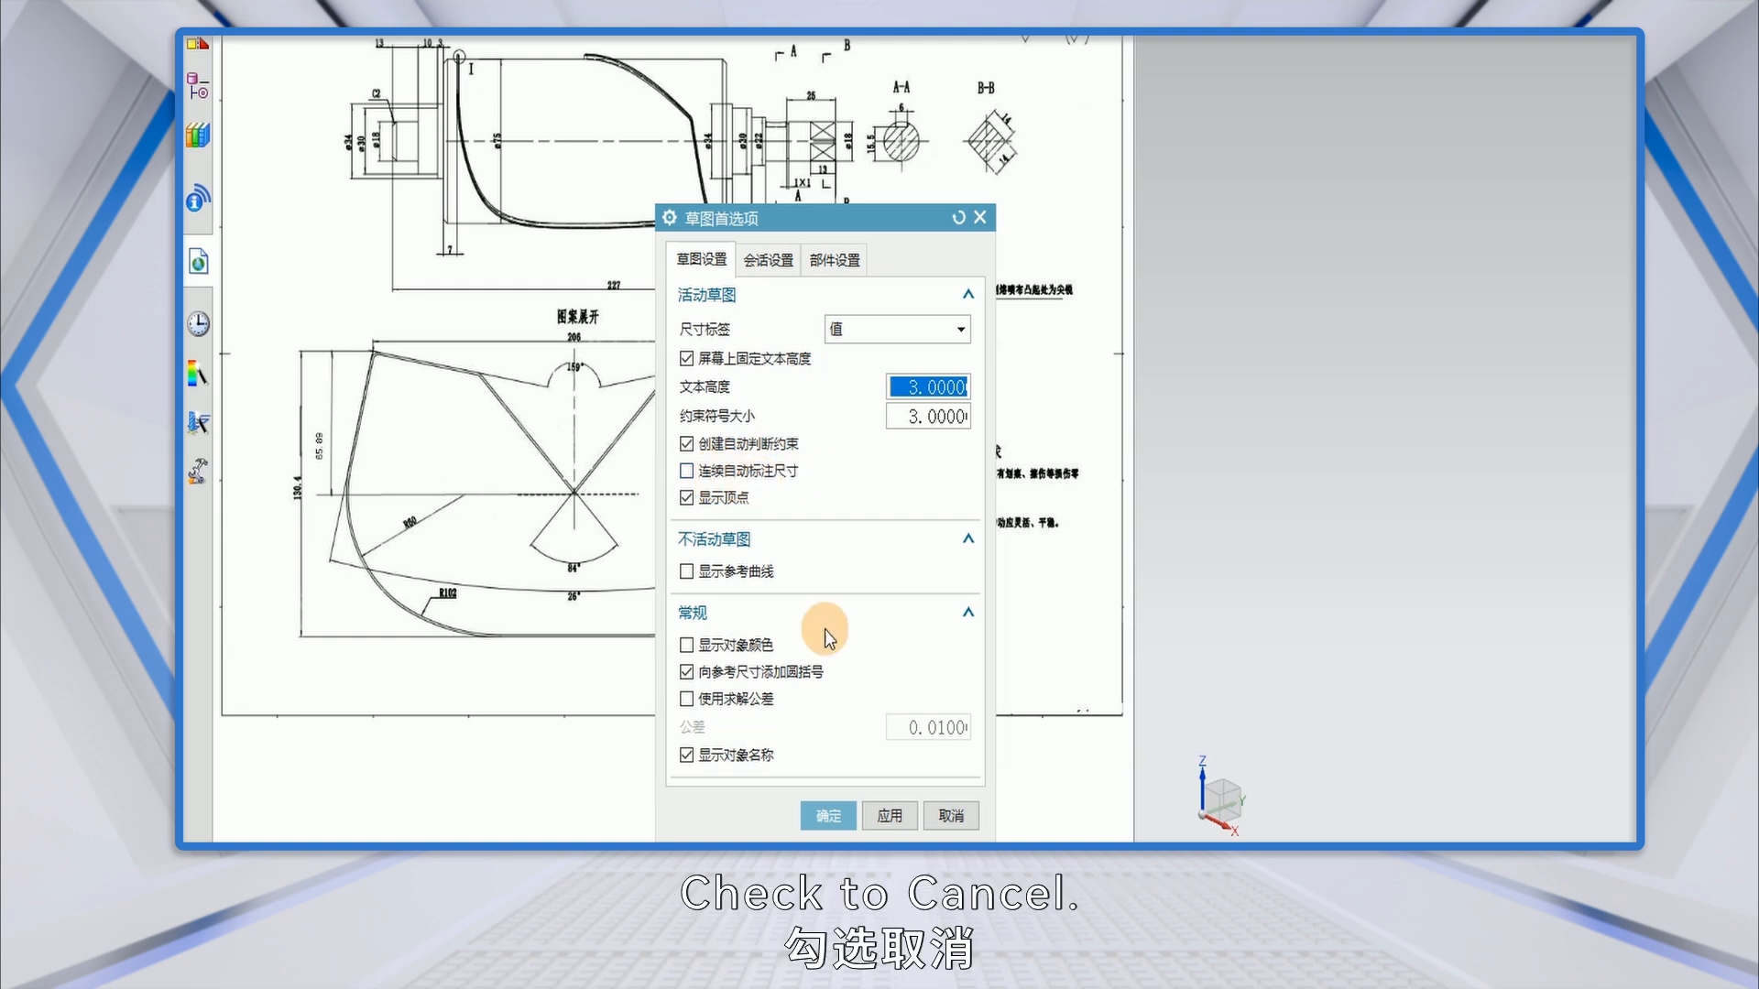
click(837, 817)
Set the decimal places of dimension text units to 2 in the drafting preferences.
click(216, 131)
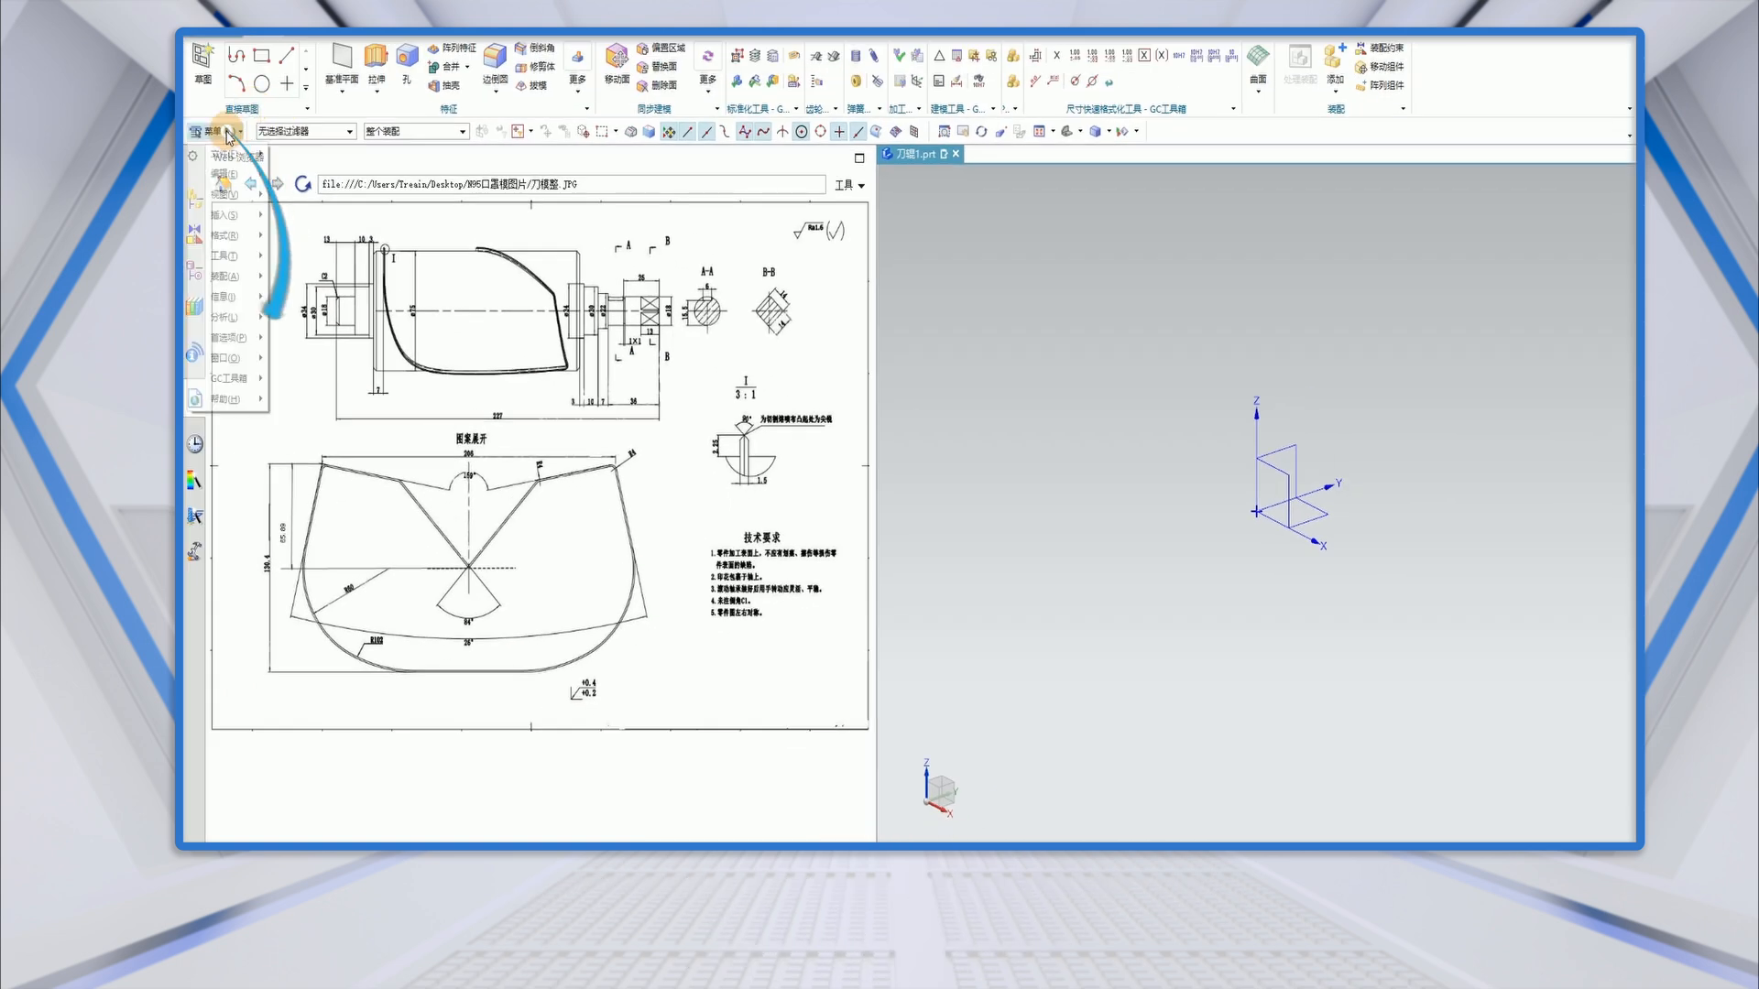
mouse_move(237, 339)
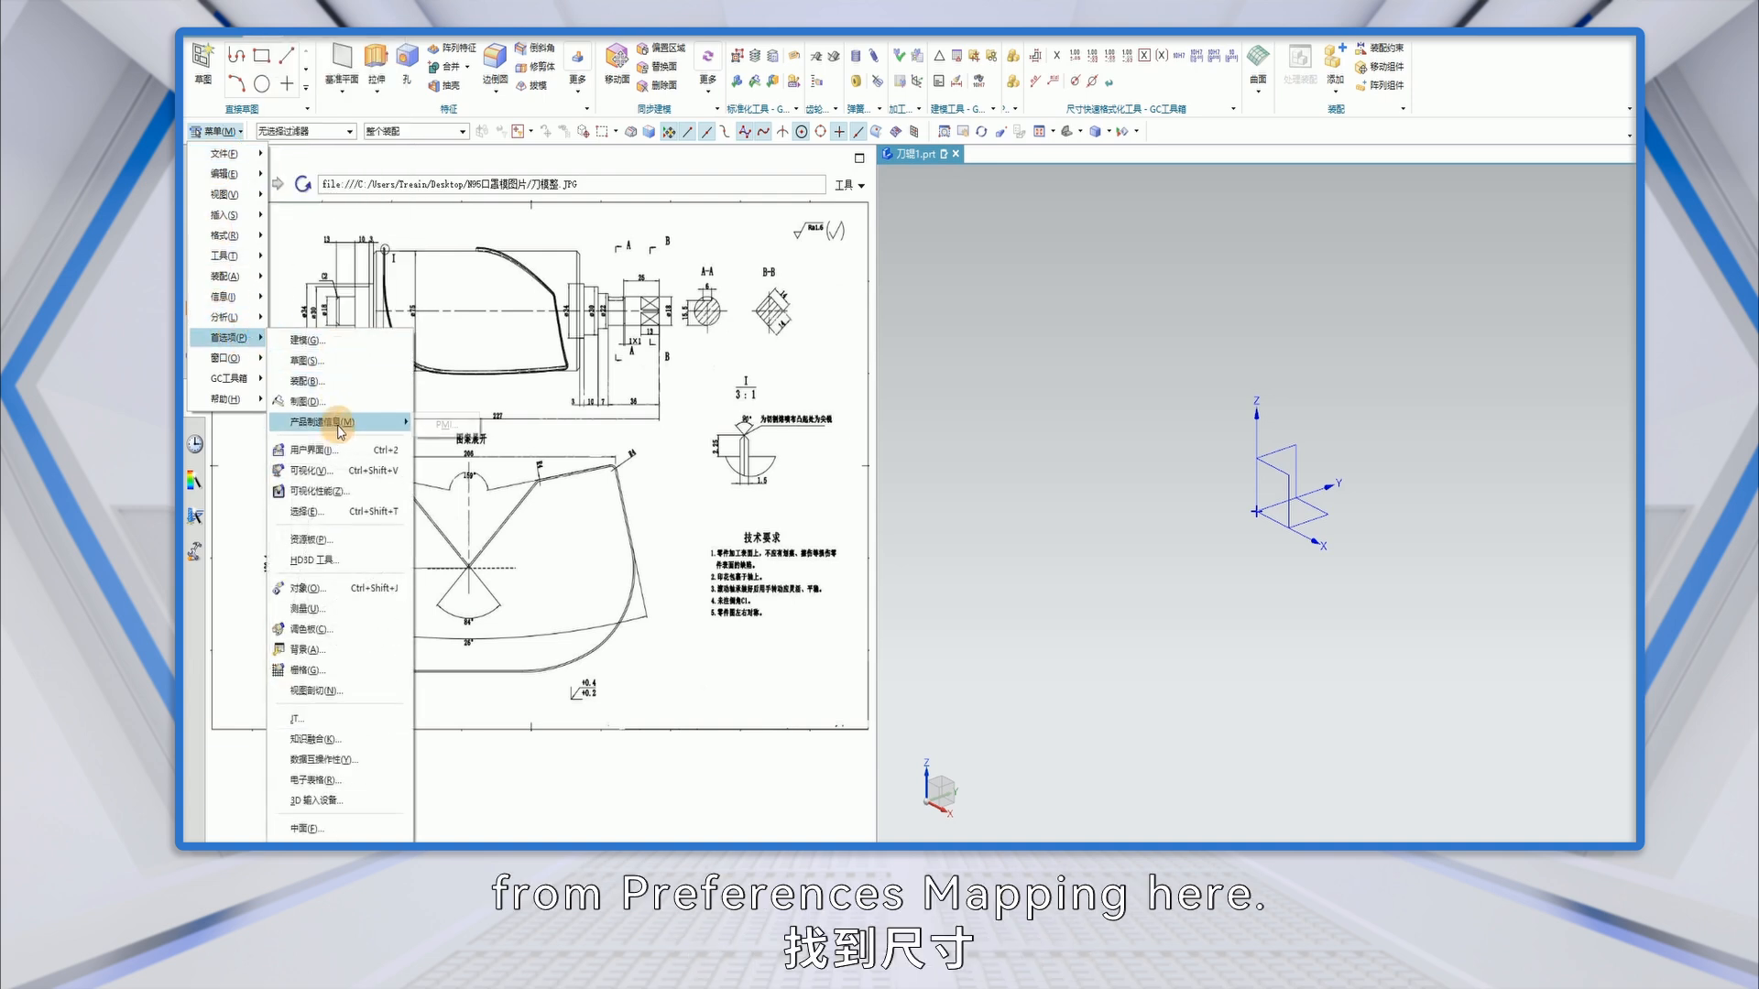
click(334, 403)
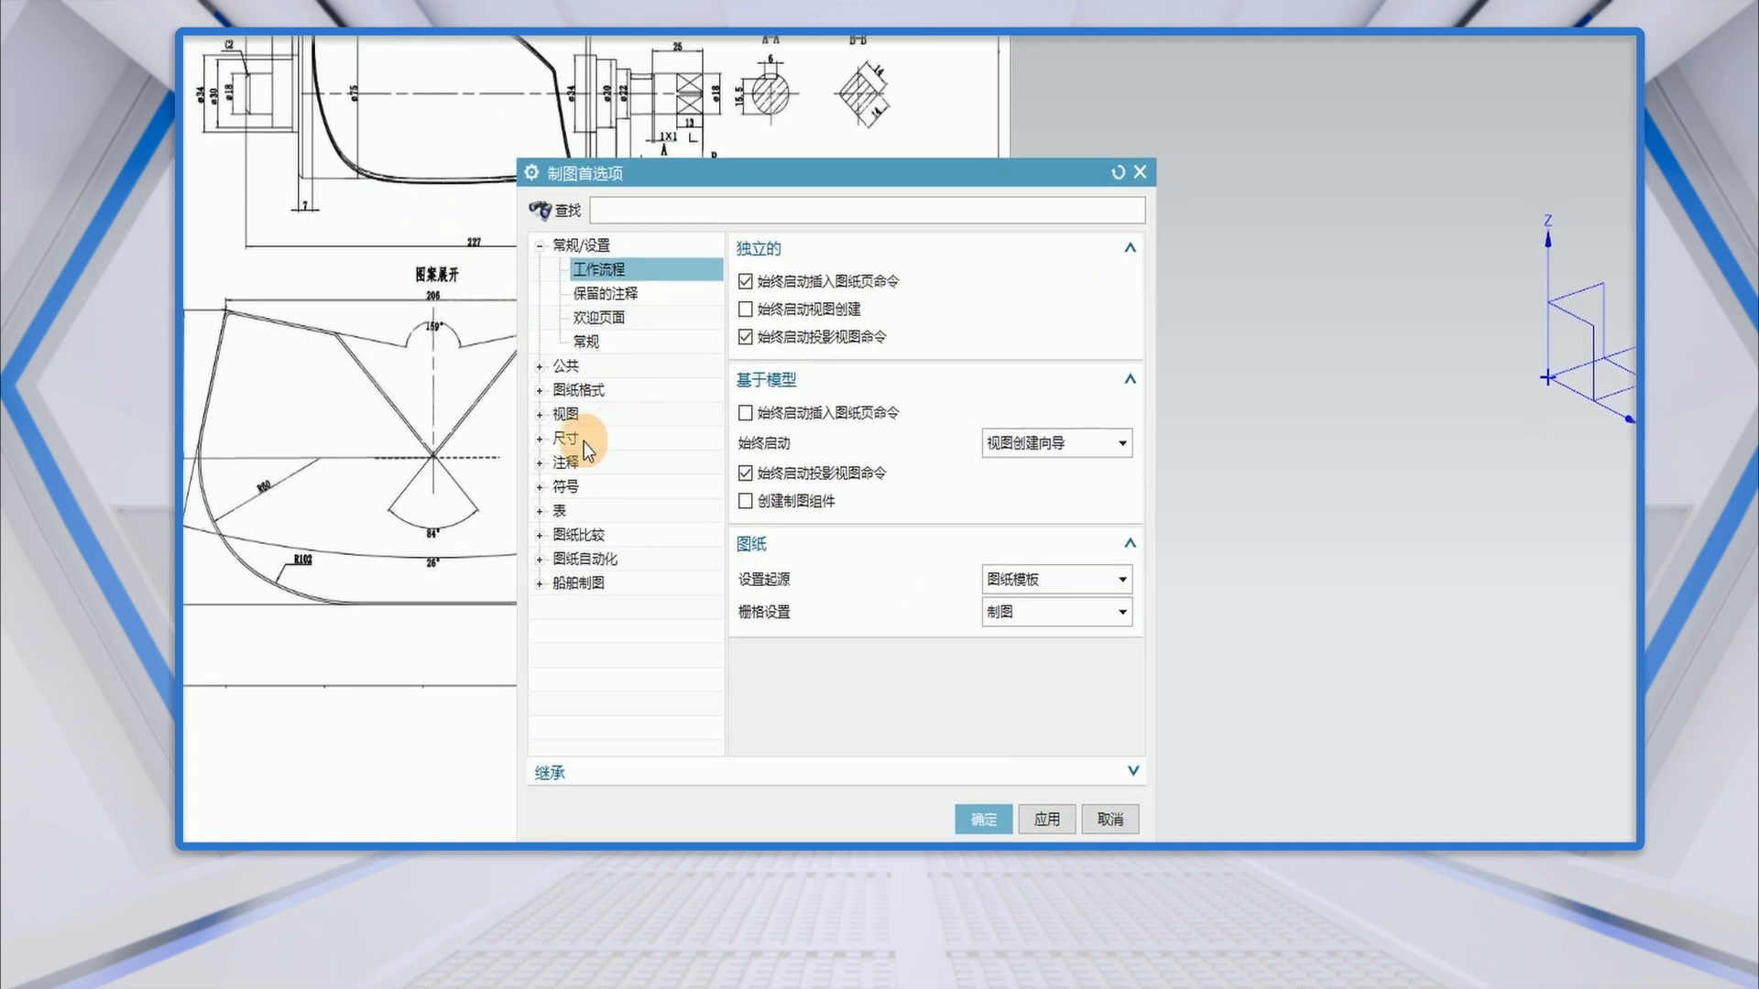
click(562, 554)
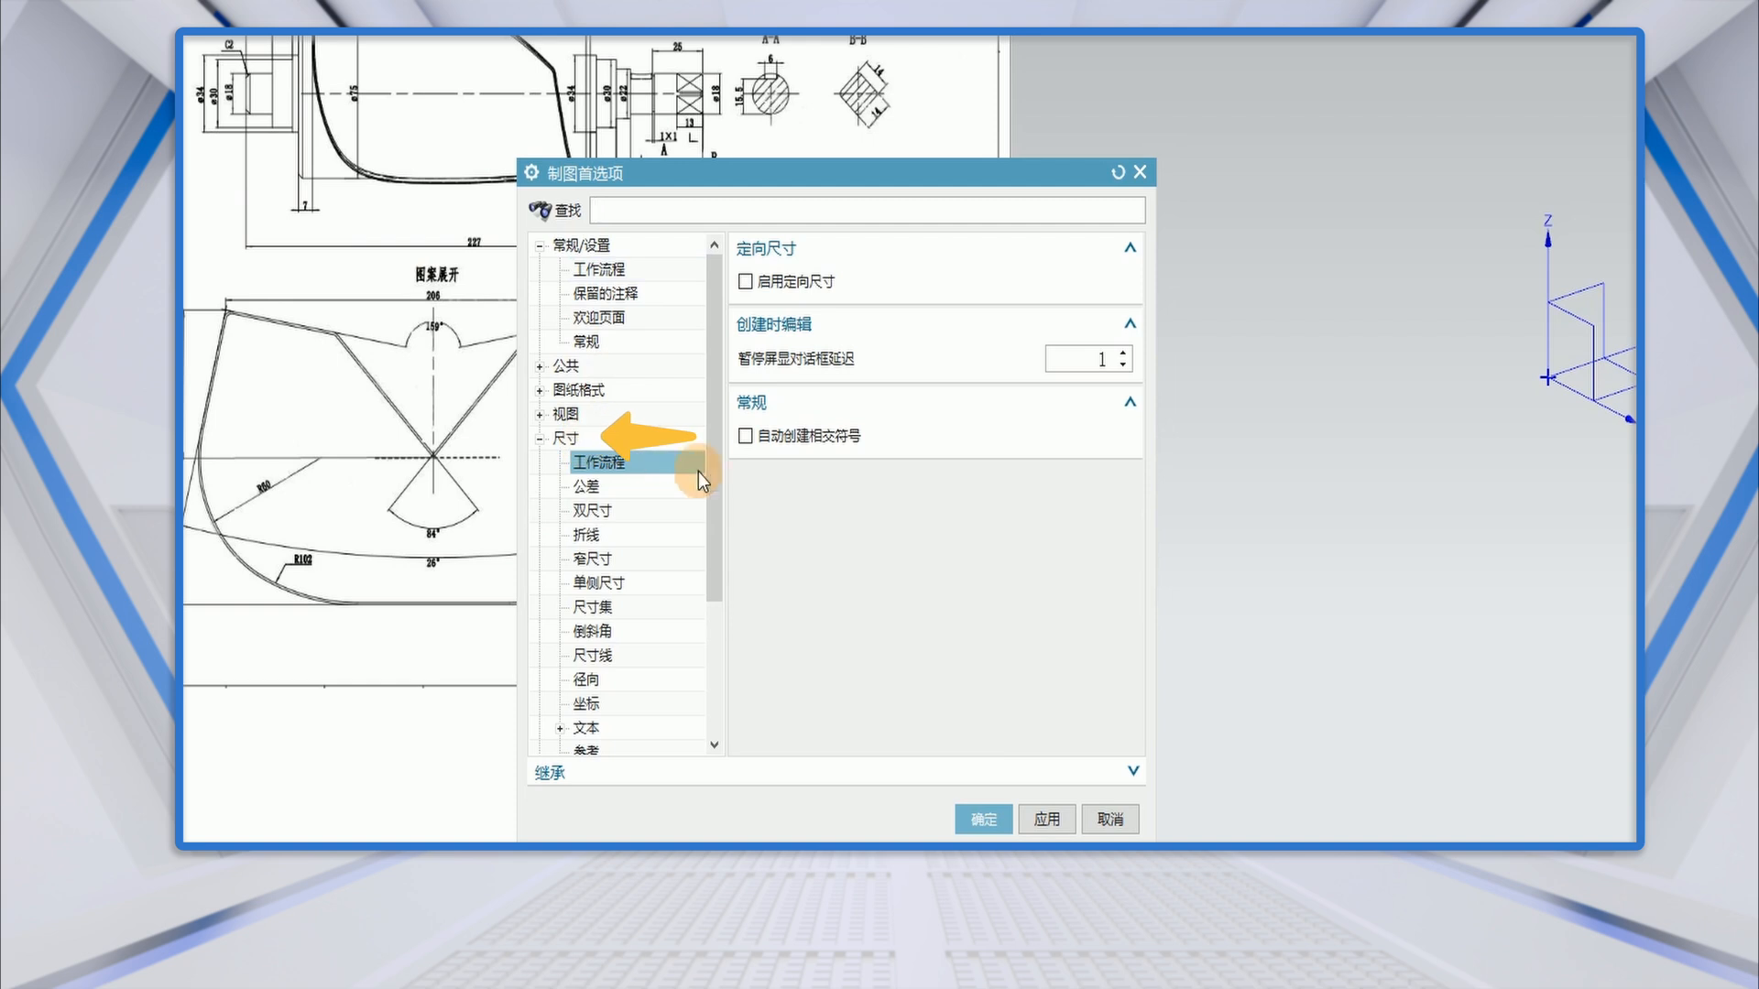
drag(716, 469, 722, 579)
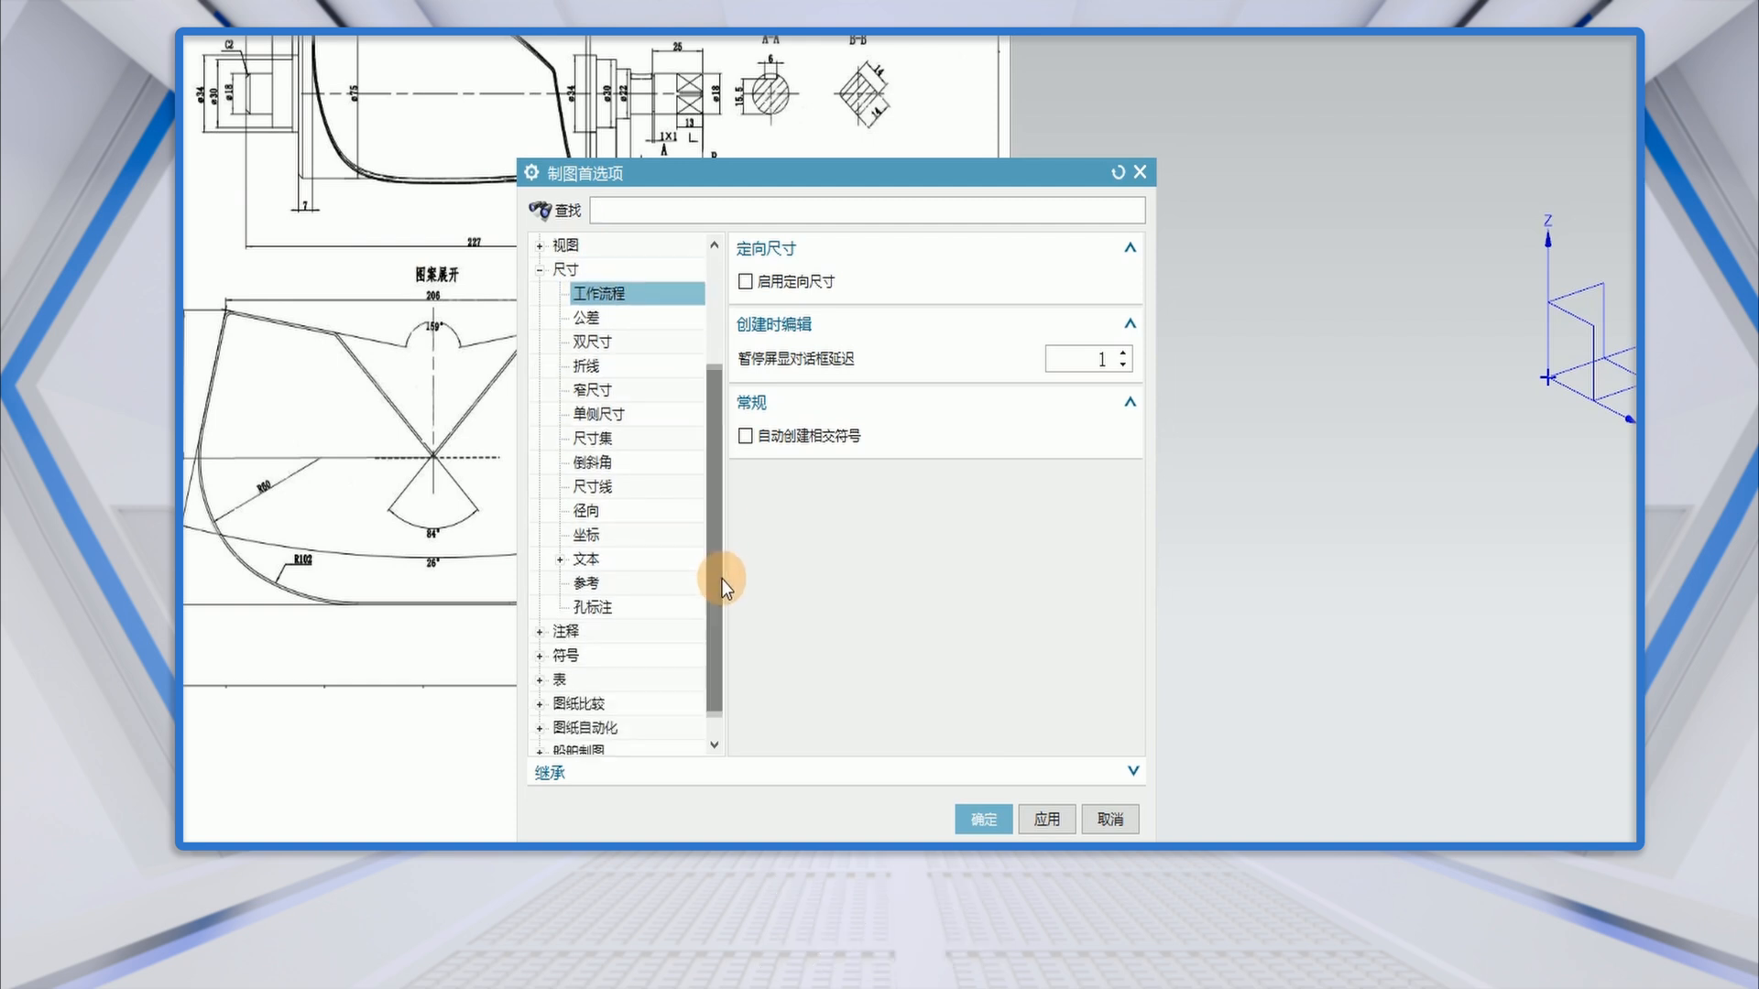
click(586, 559)
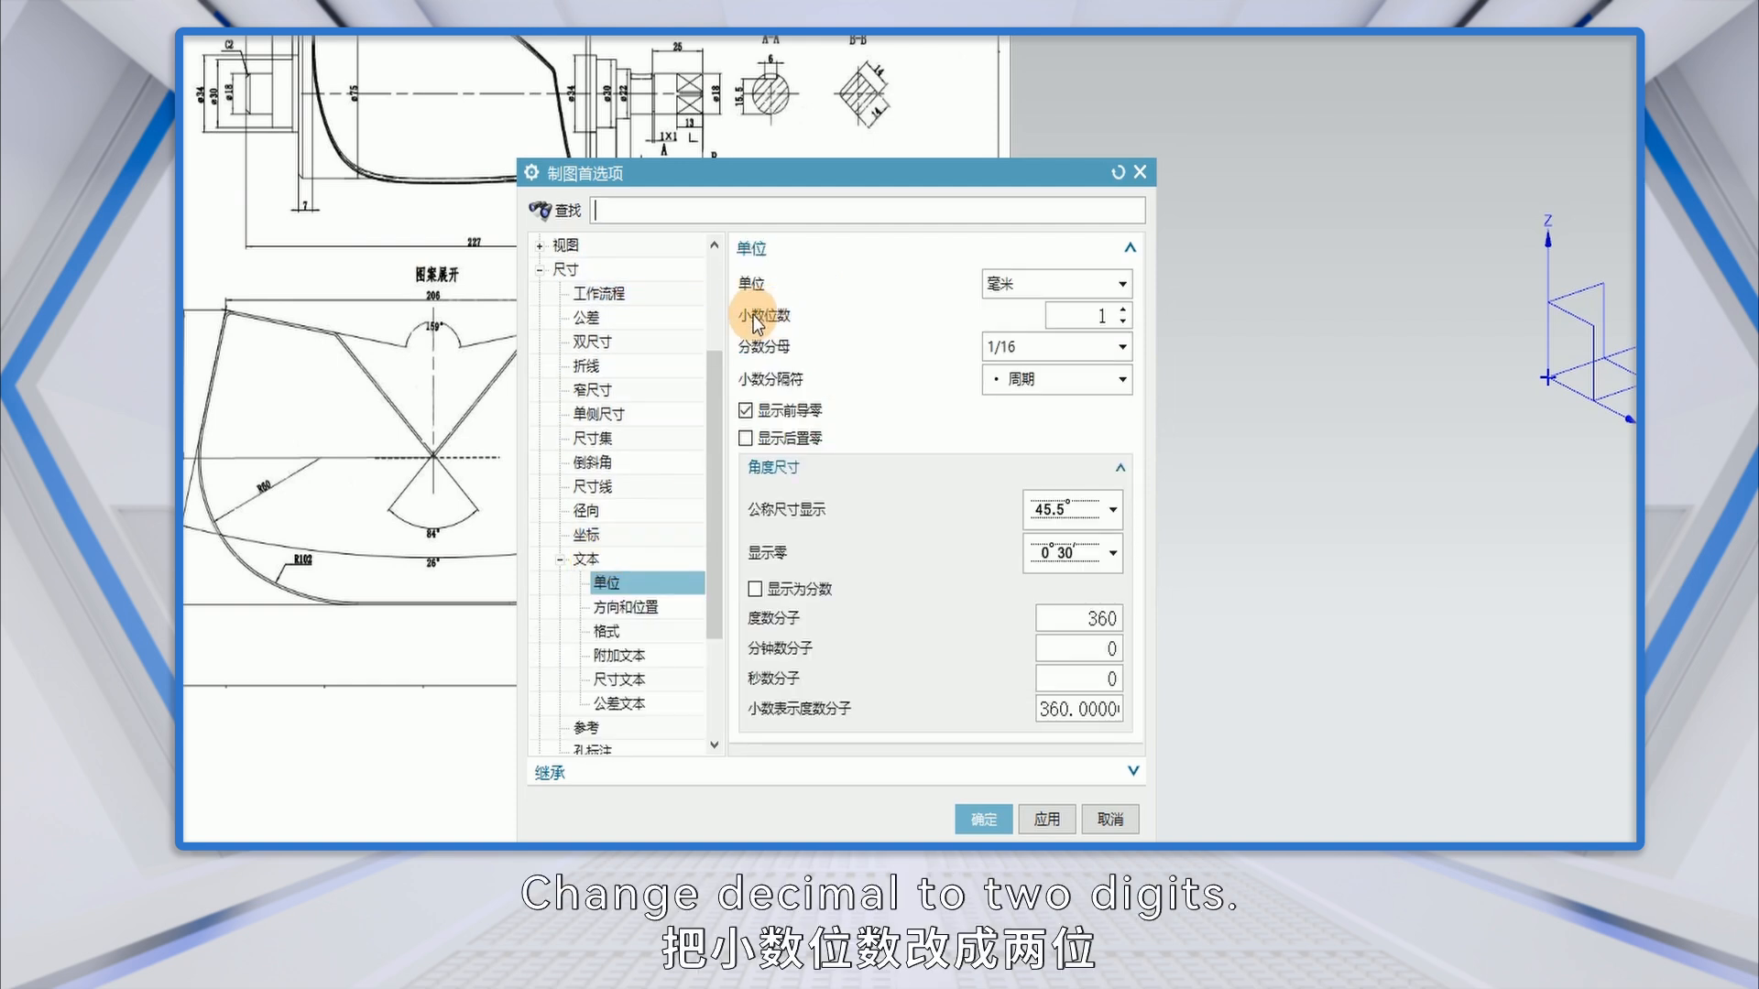
click(1123, 310)
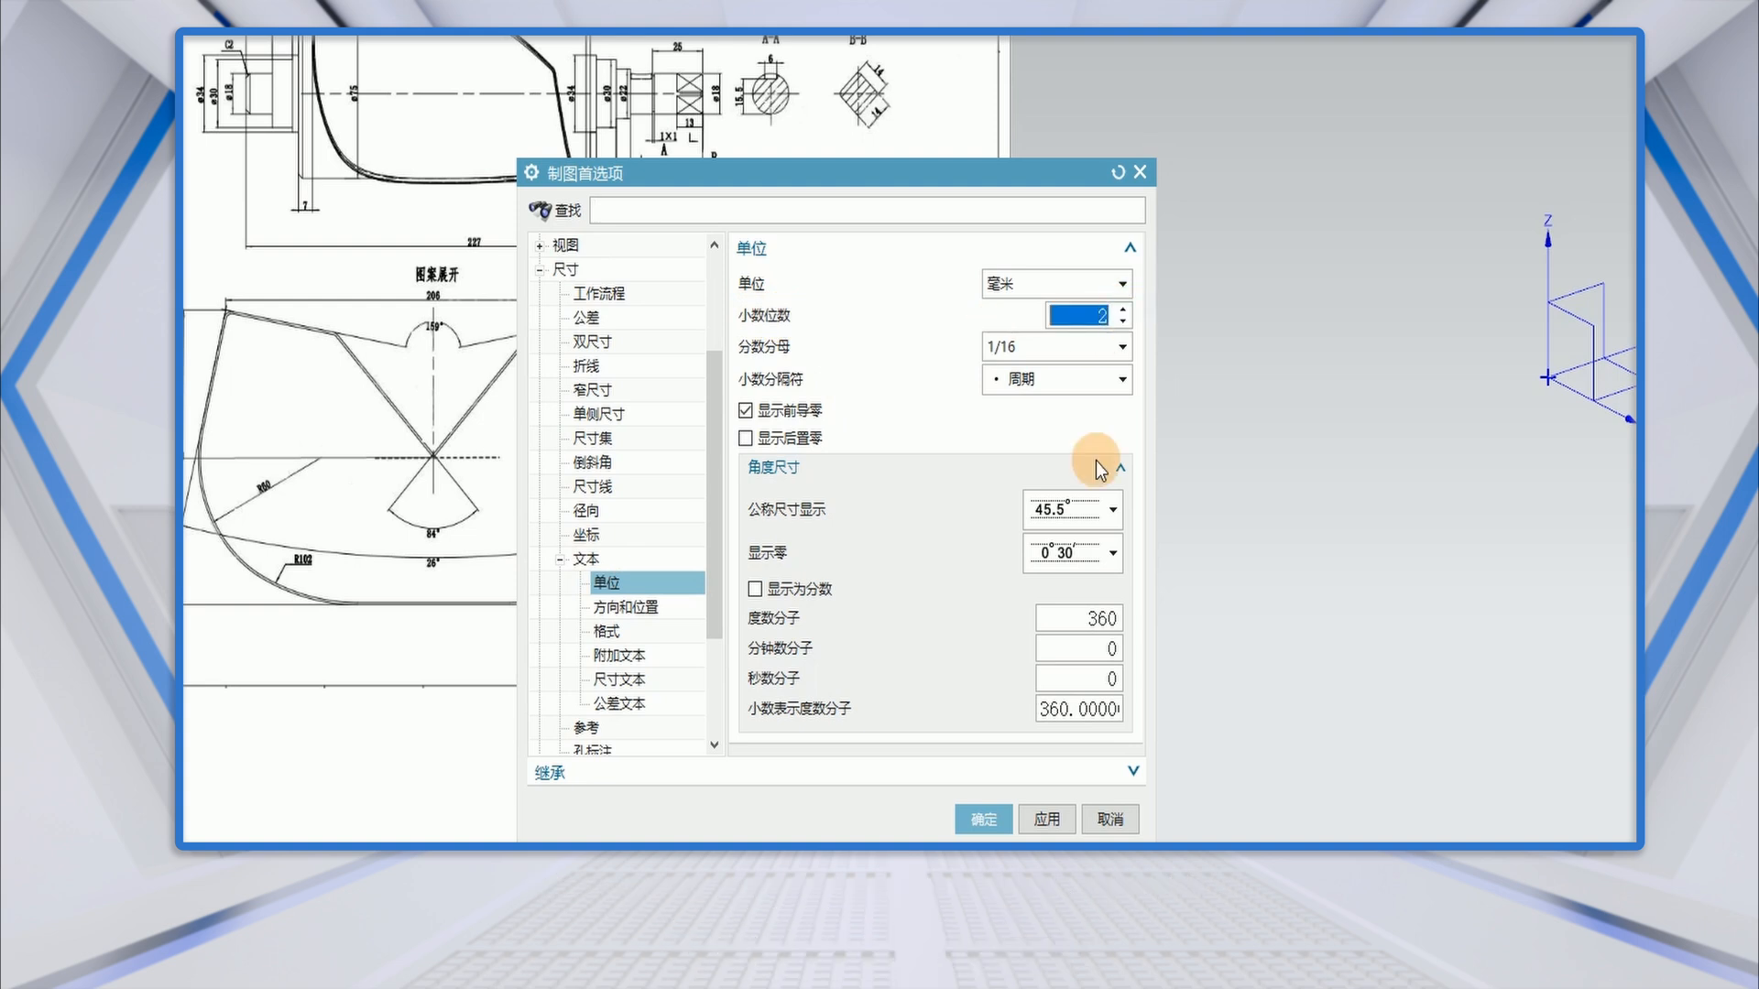
click(984, 820)
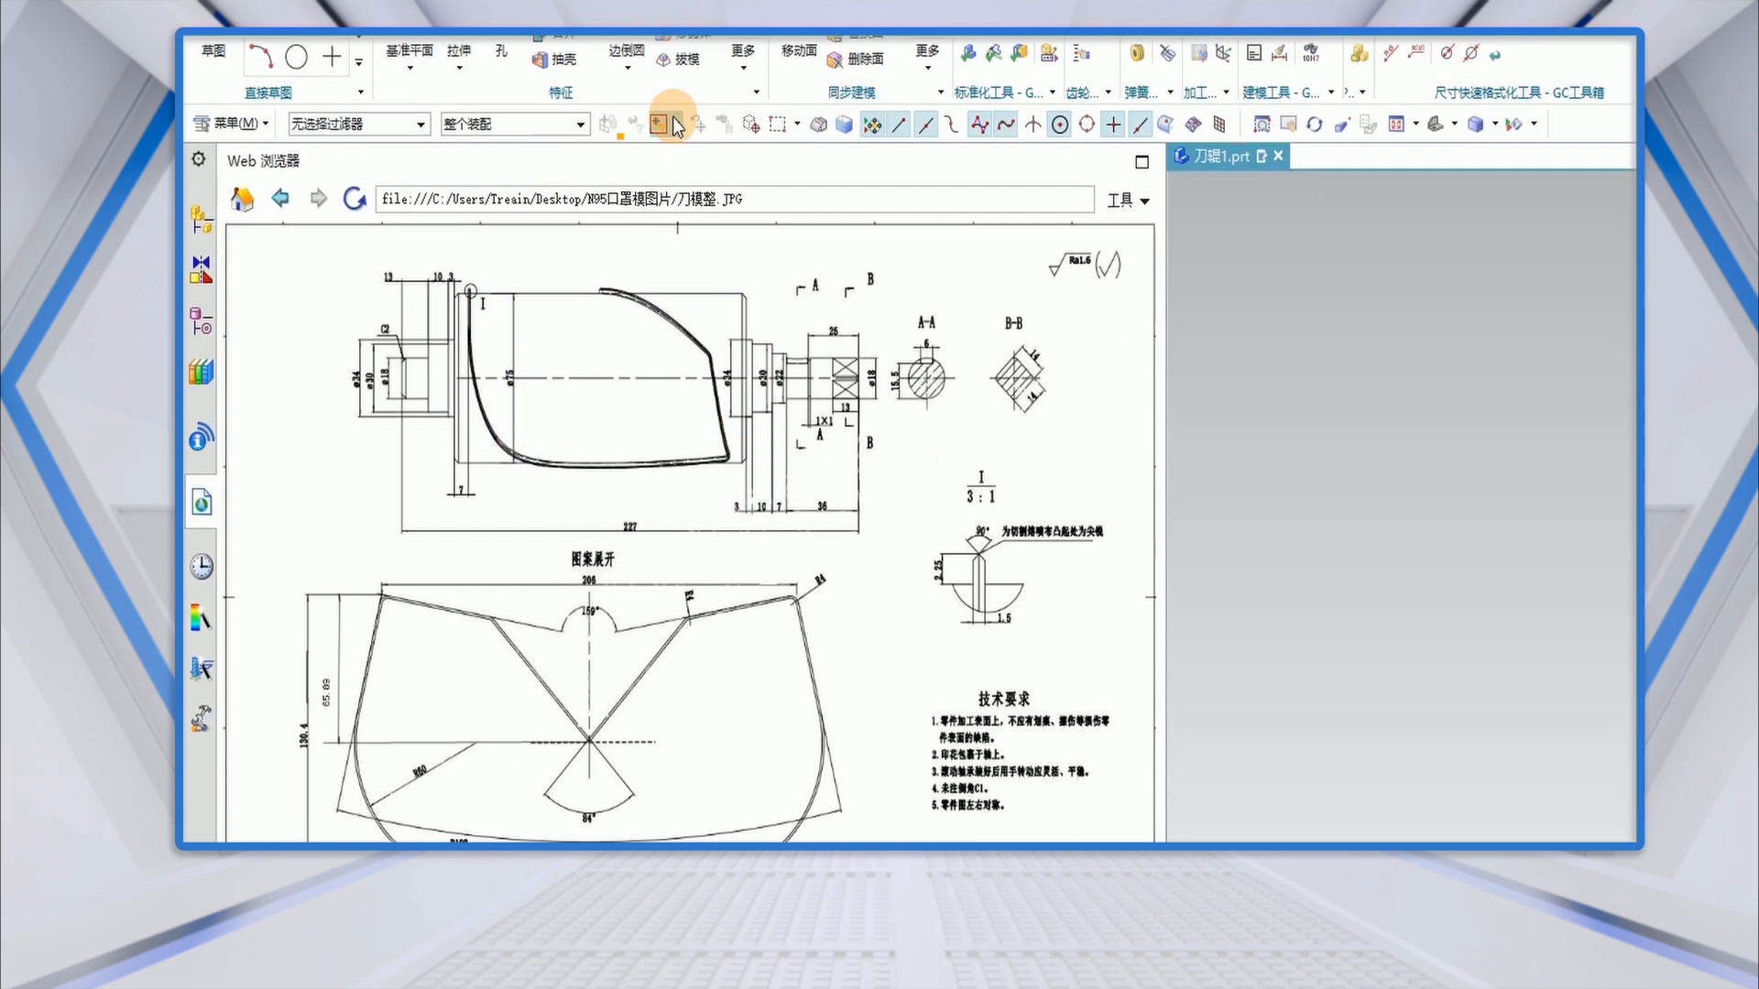
Define a cylinder by axis, diameter and height along XC, with diameter 79.5 mm, height 145 mm and no Boolean.
click(741, 124)
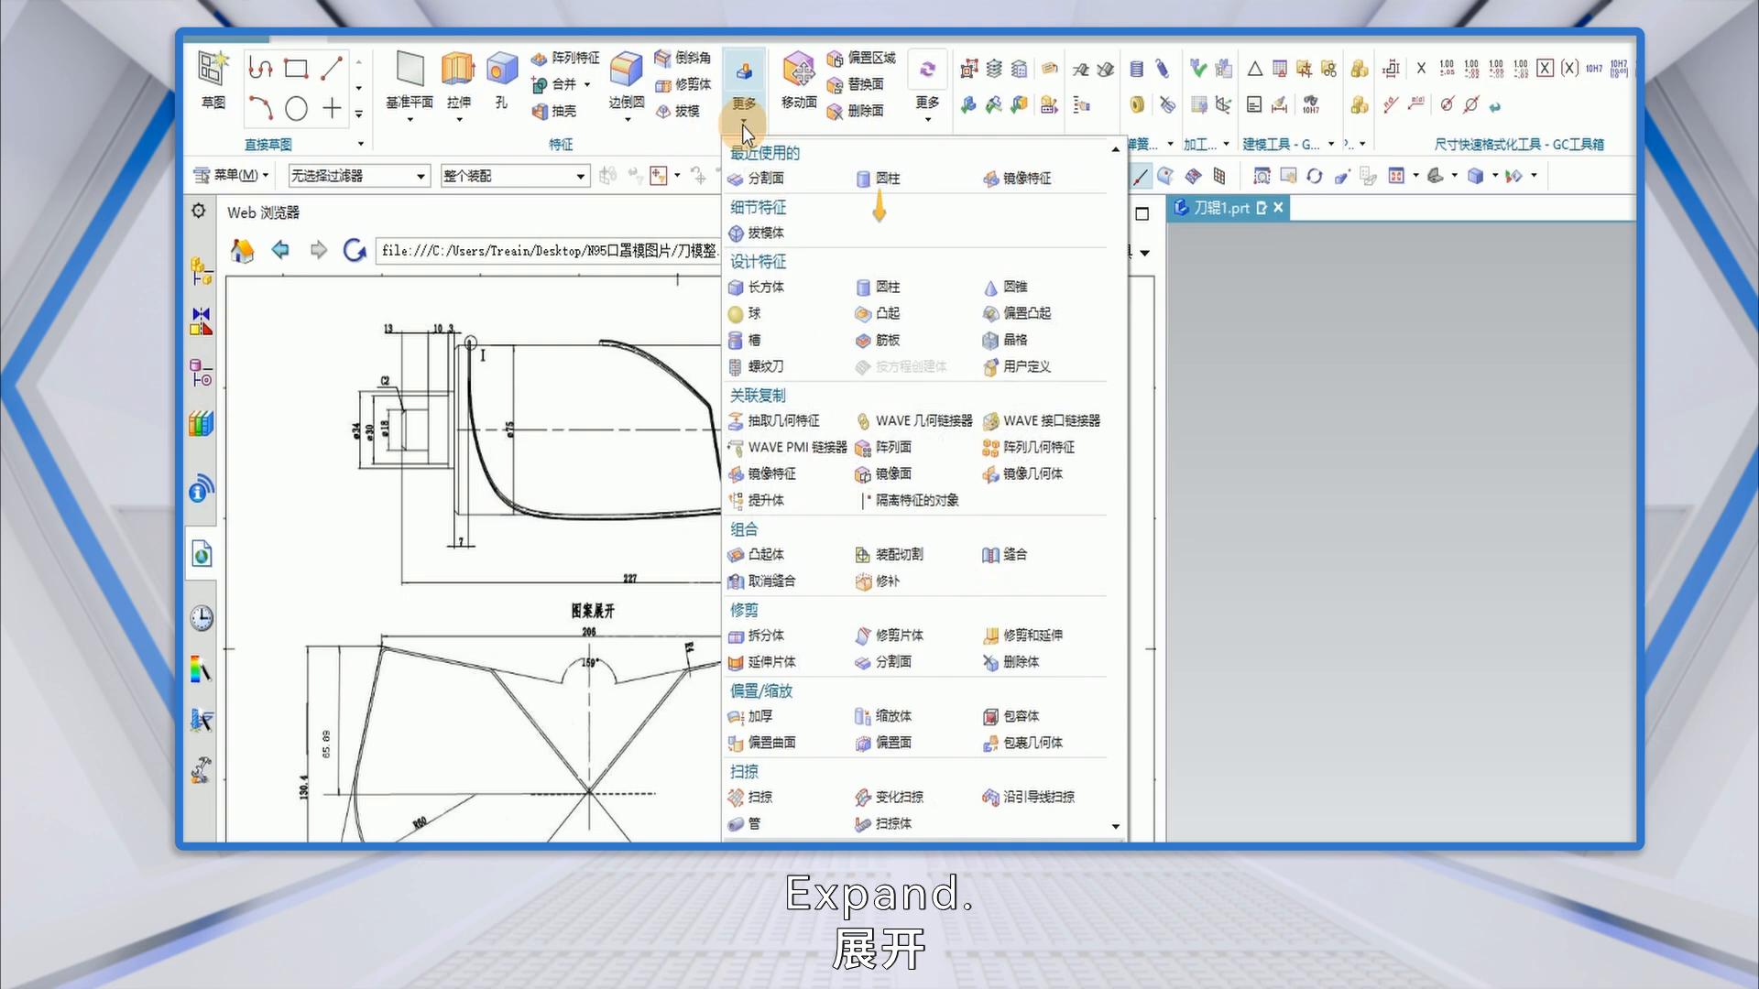
click(890, 287)
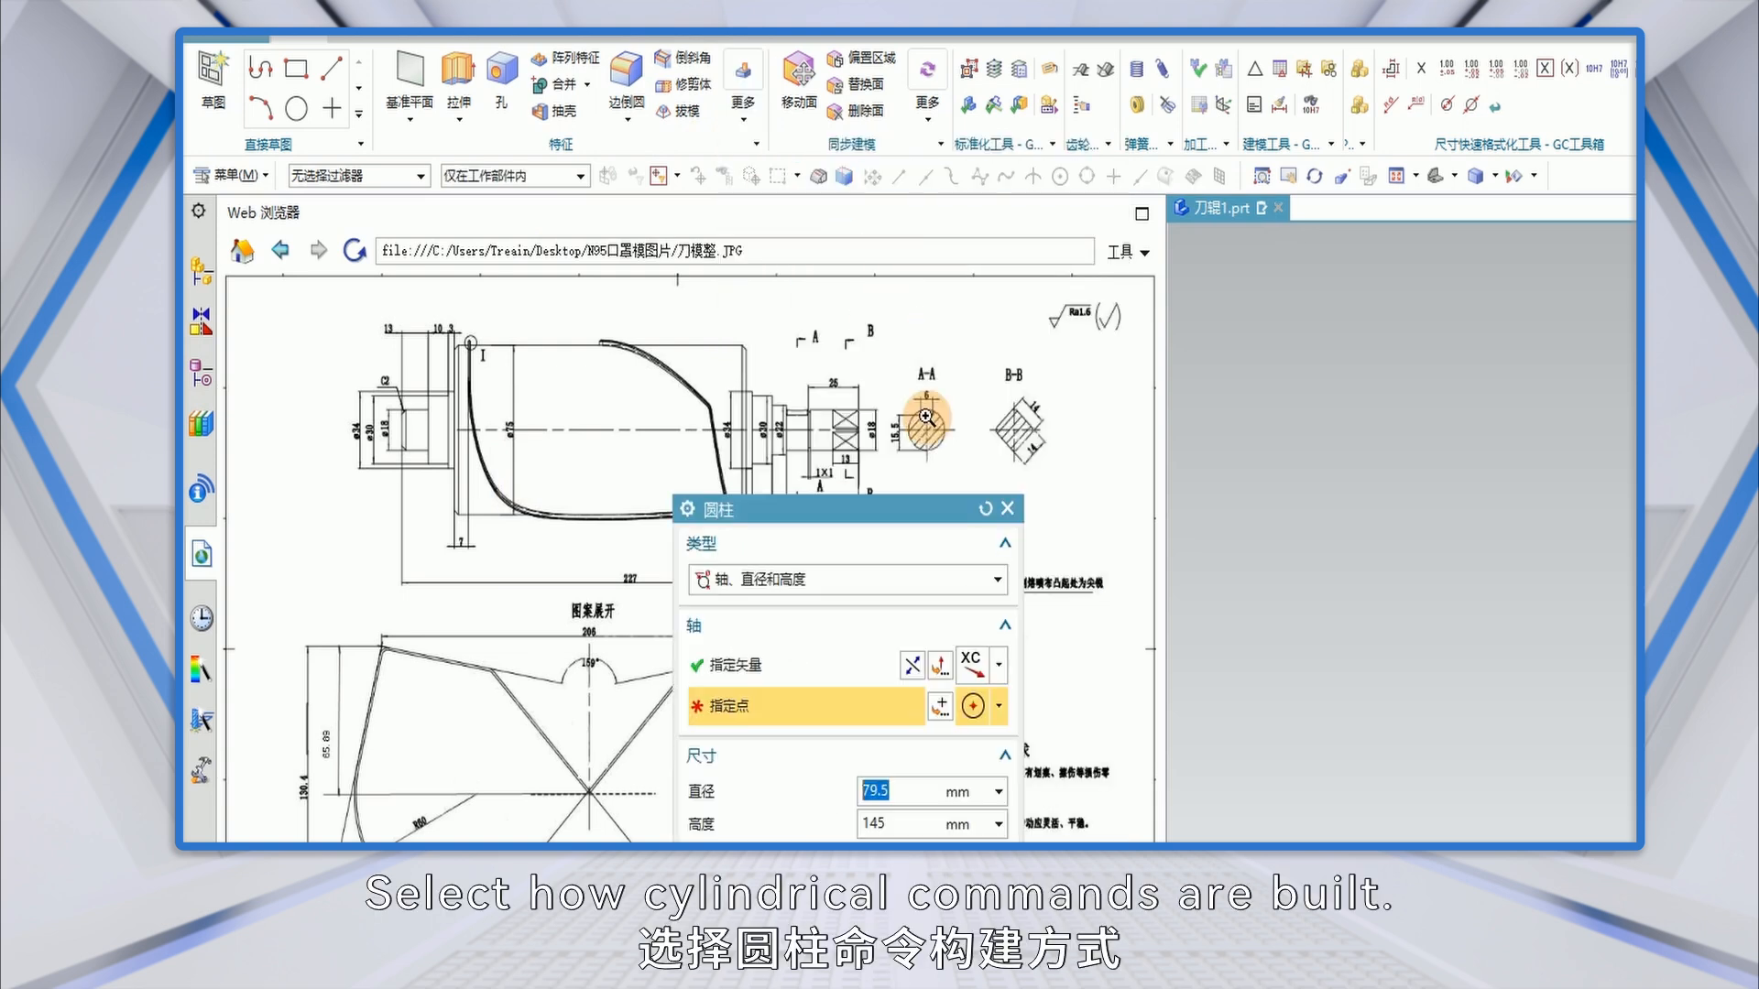
drag(687, 354, 954, 315)
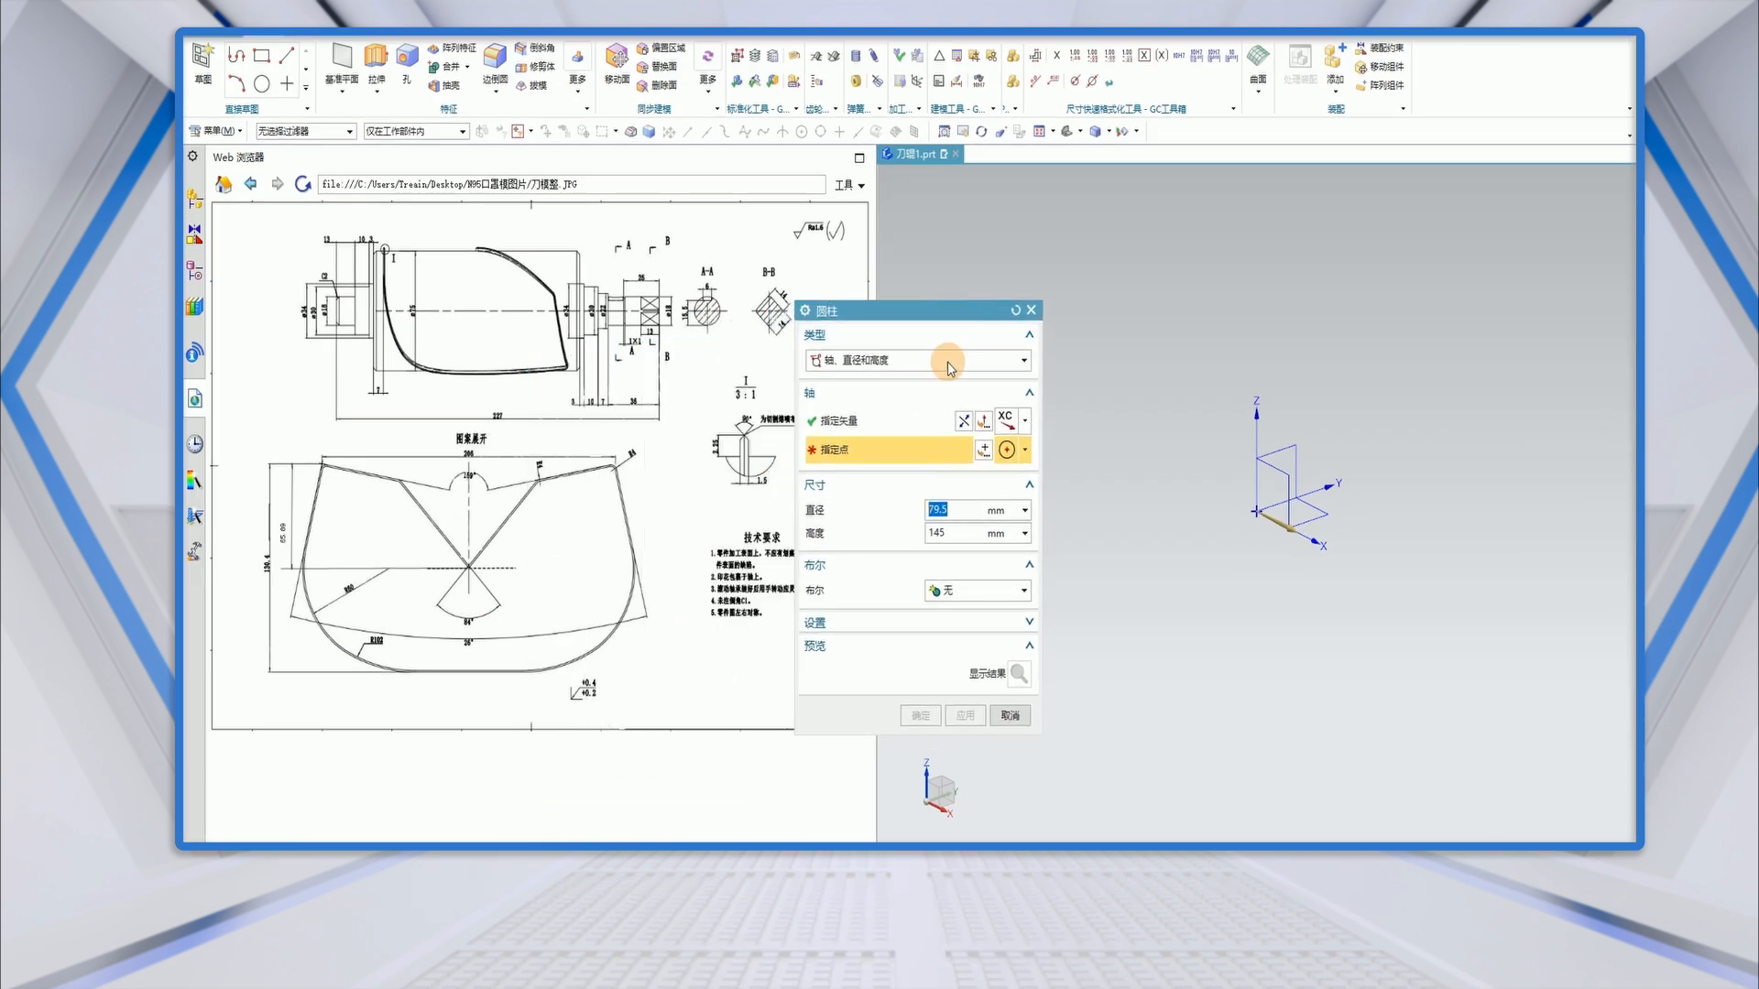
click(902, 423)
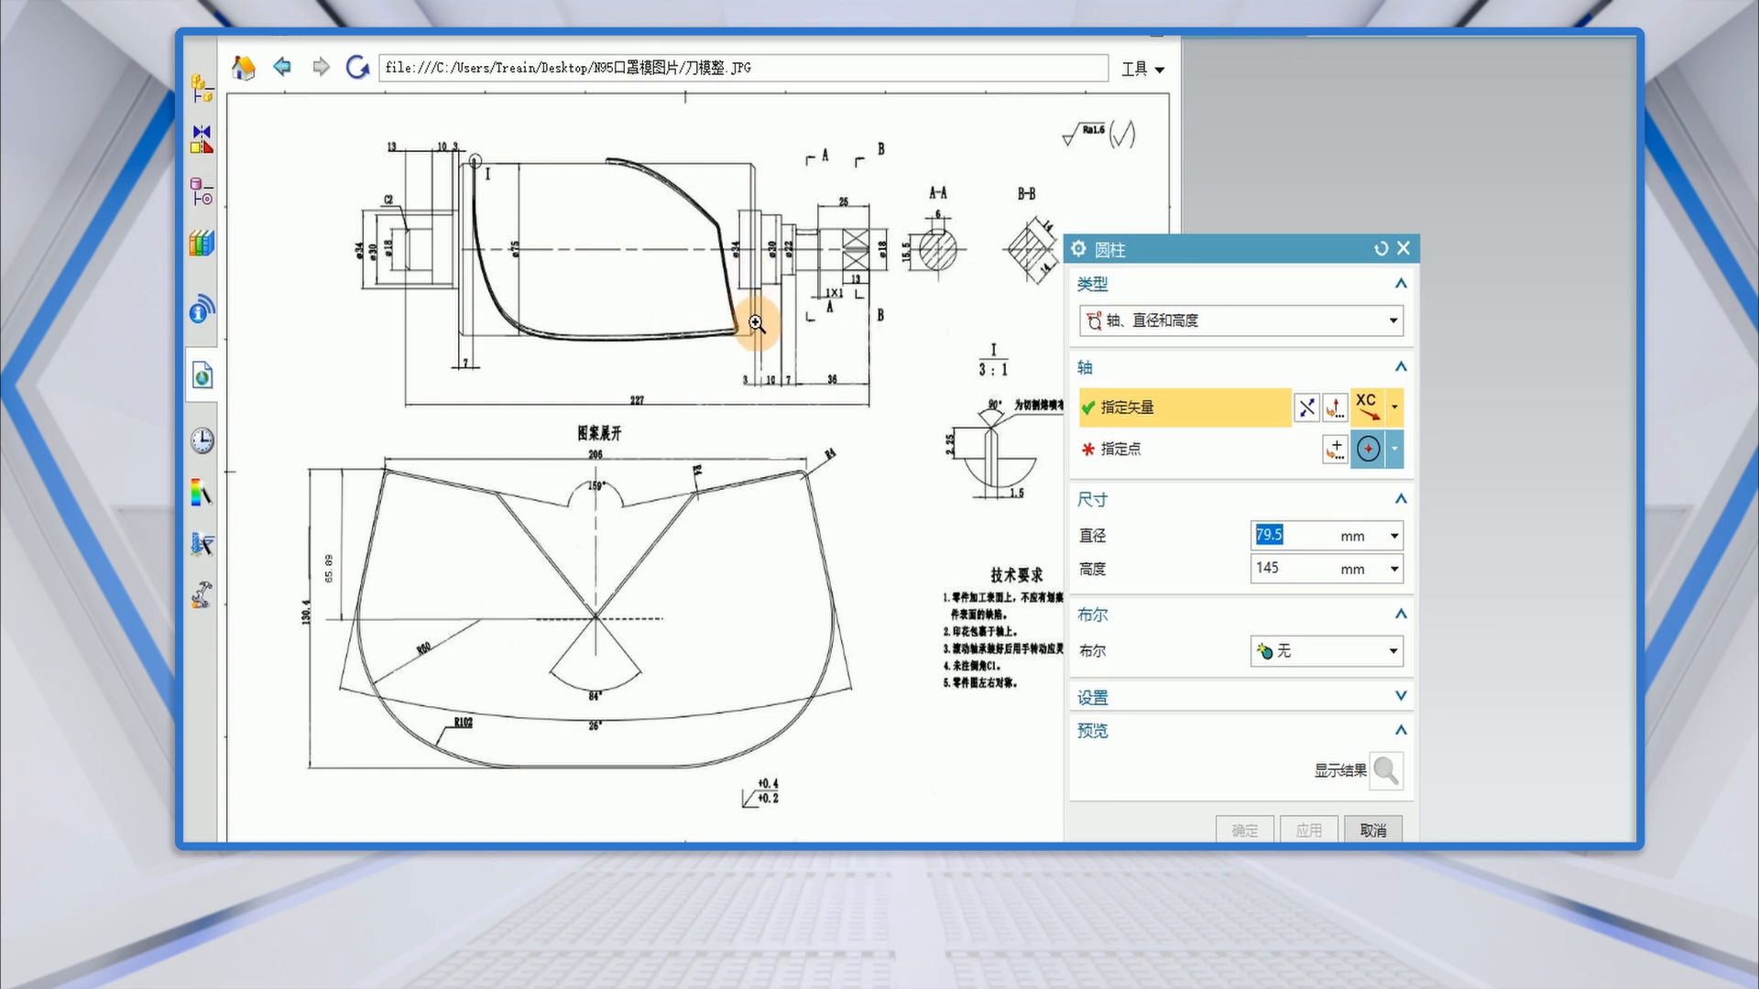
click(638, 413)
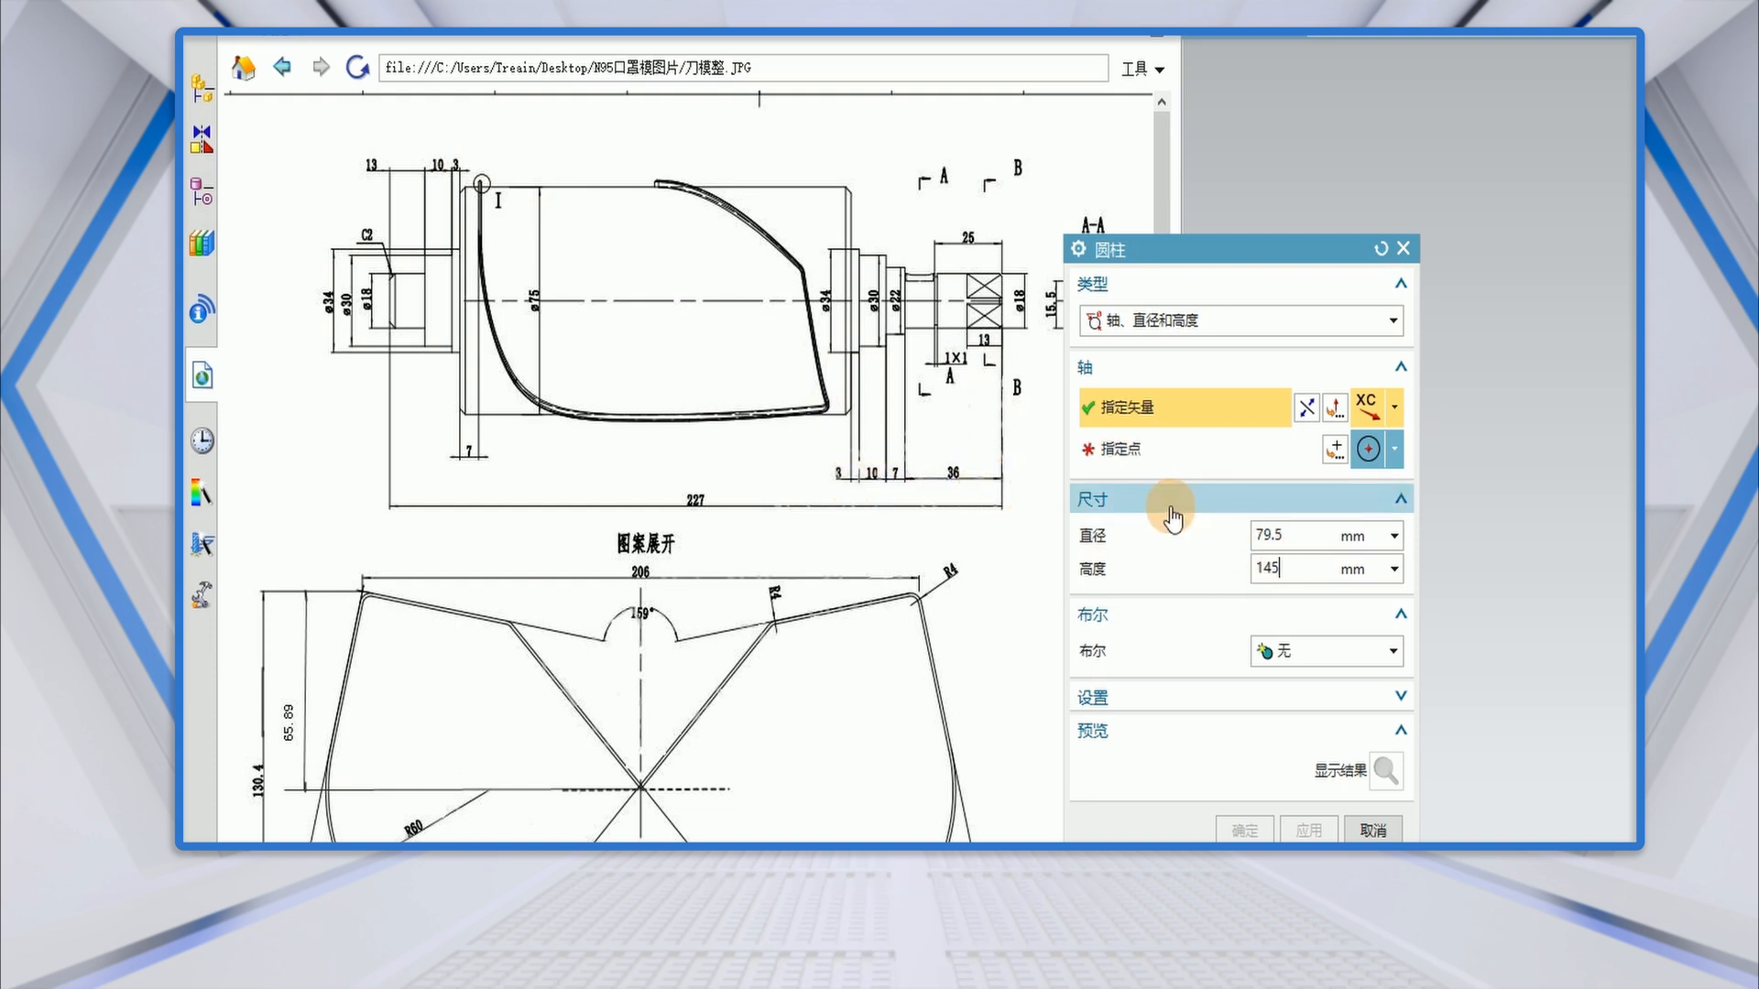
drag(1202, 249, 1415, 226)
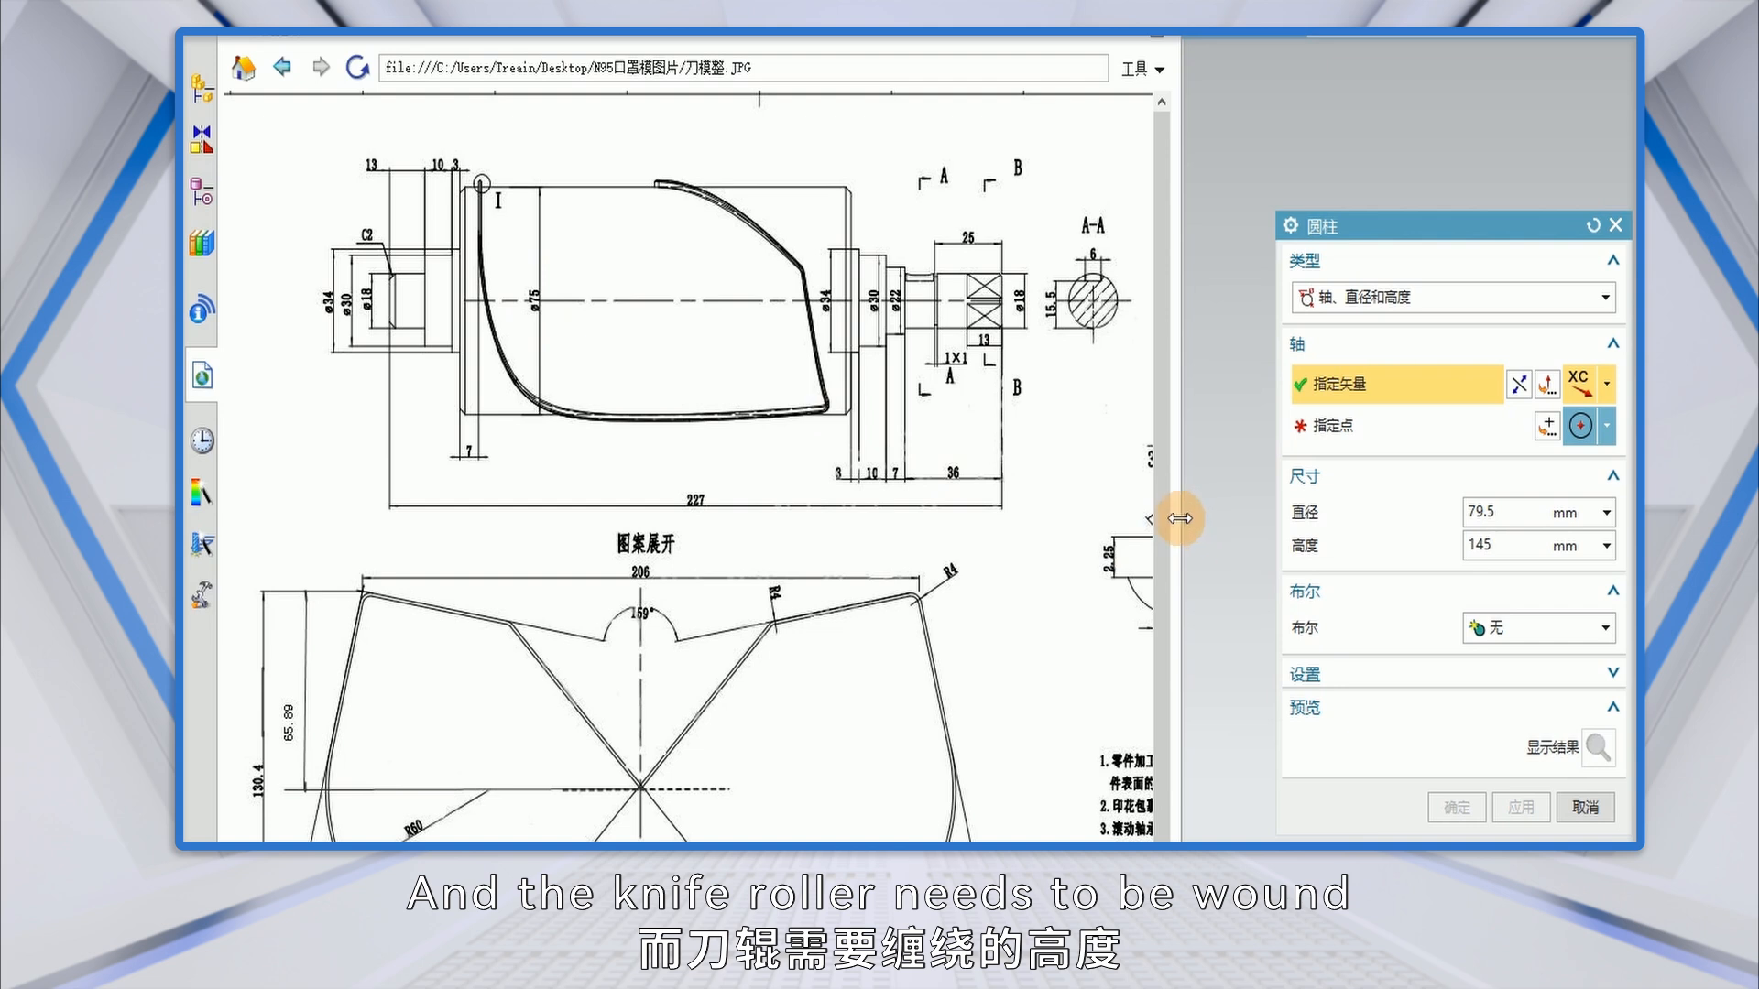
drag(1177, 519, 1411, 519)
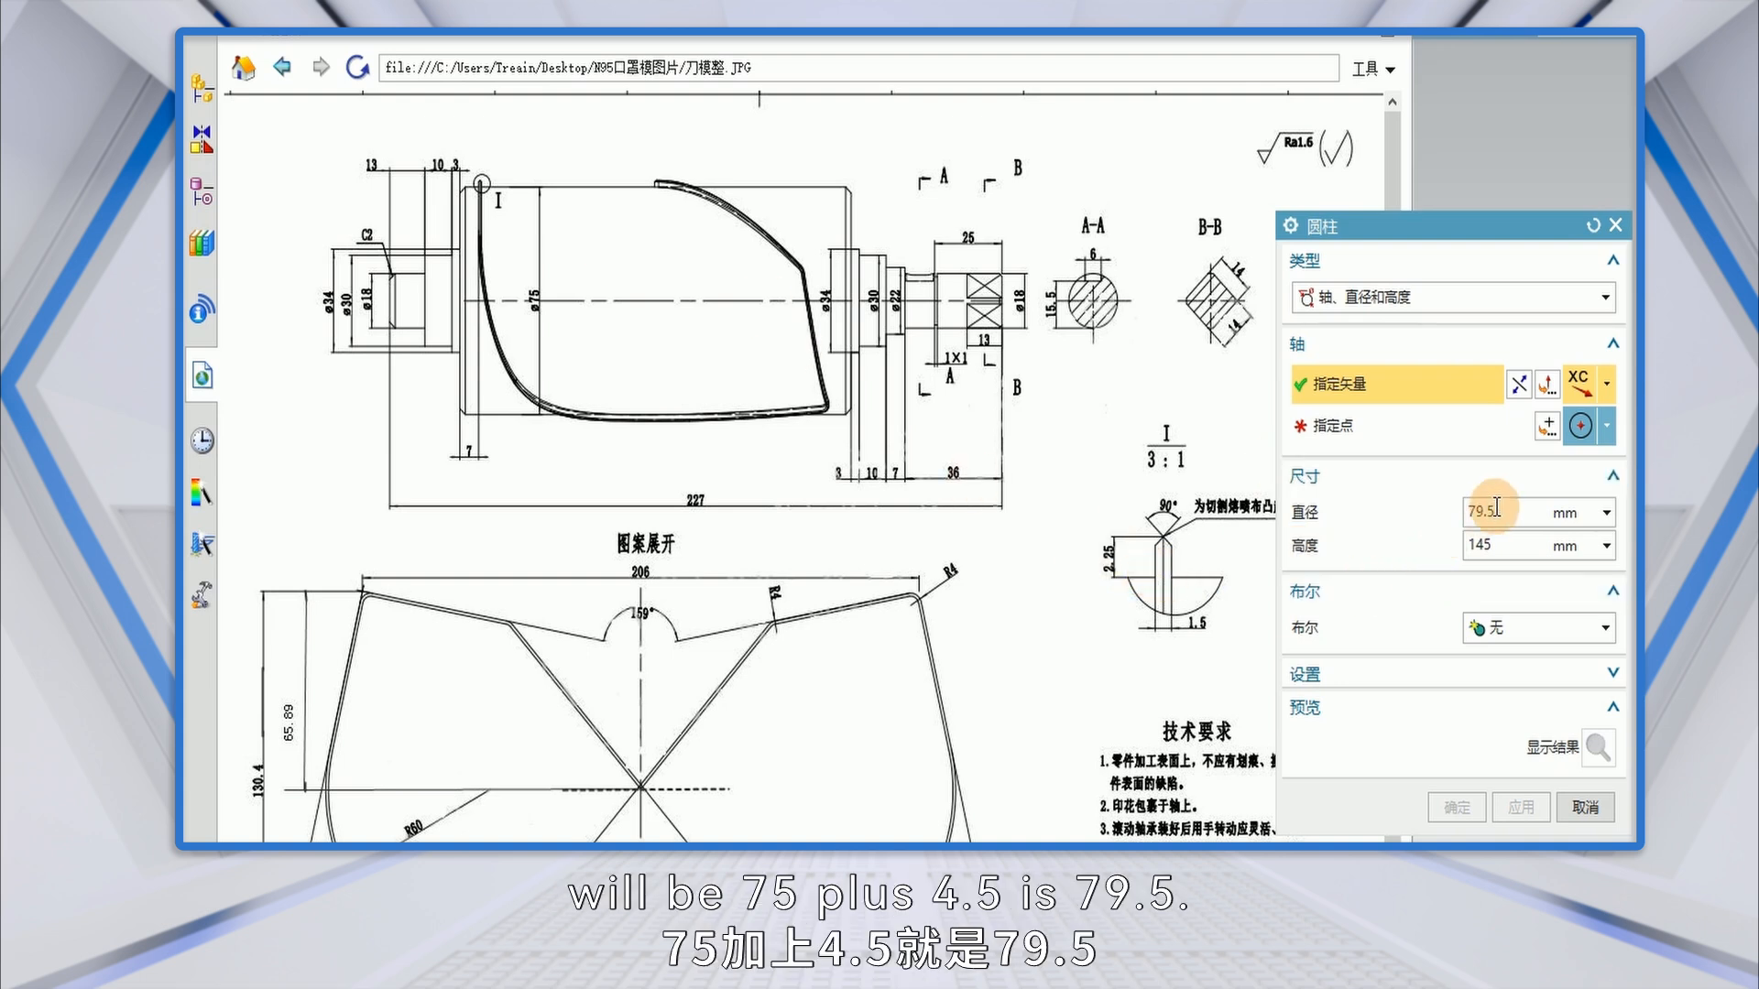
click(1354, 430)
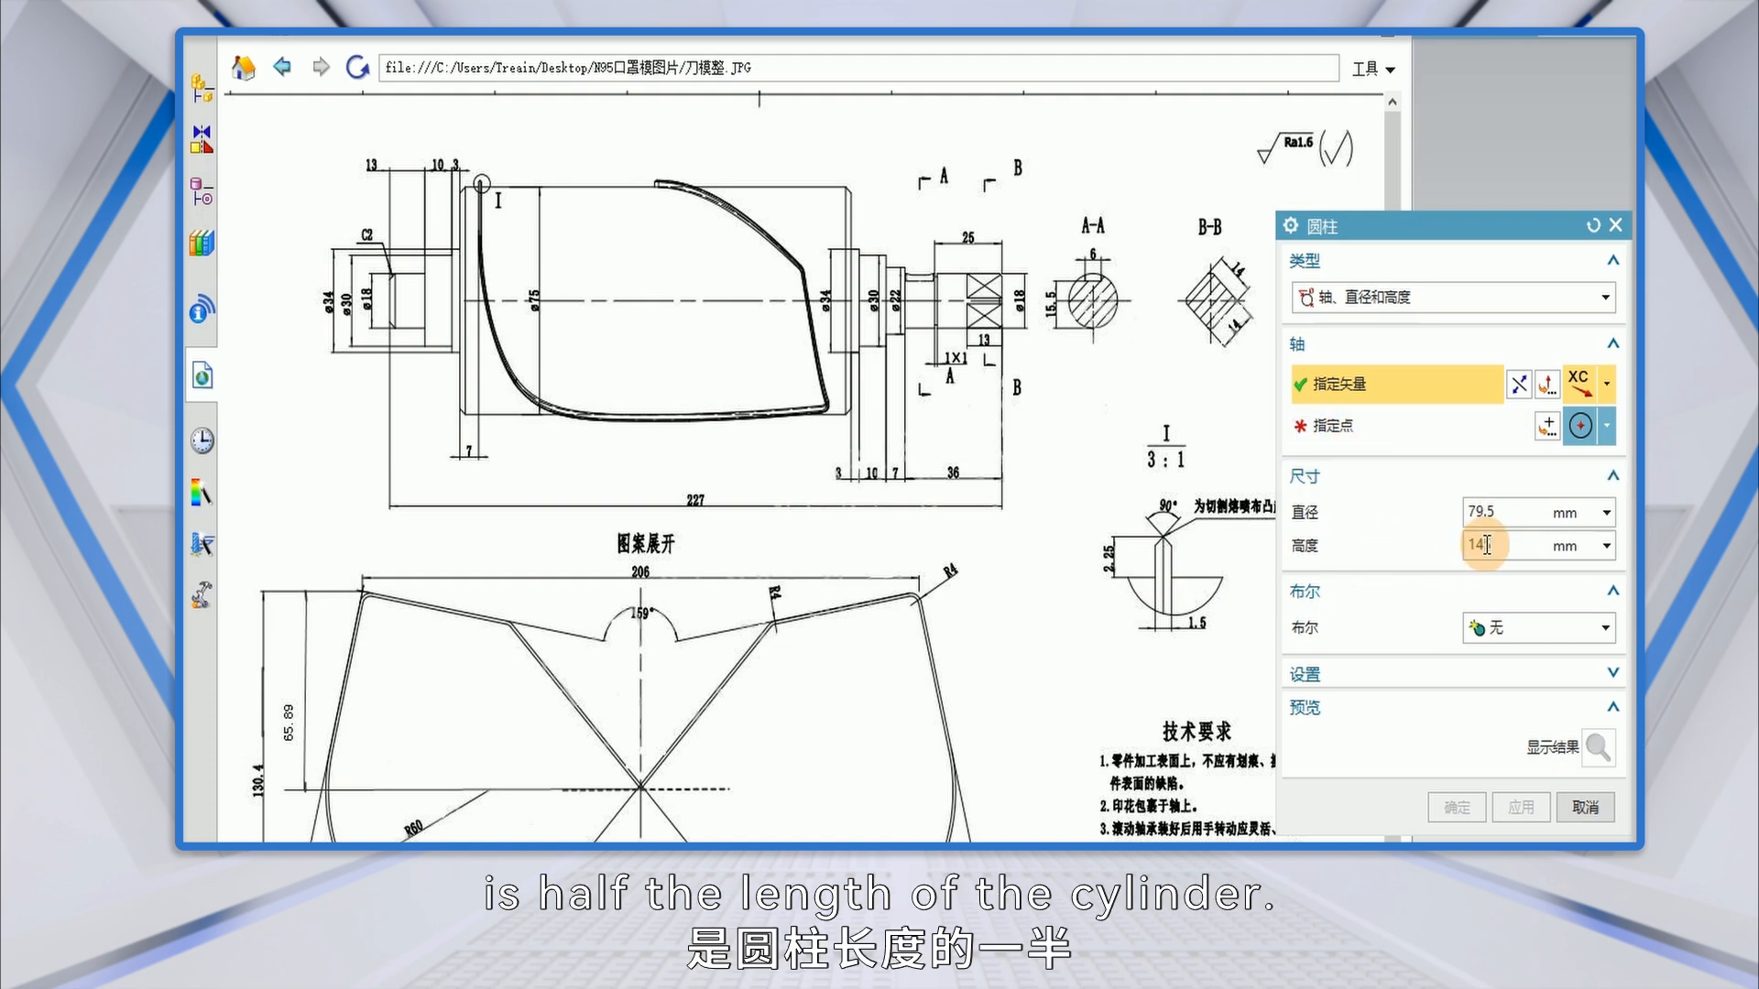
Place the cylinder's base point at XC -145/2, YC 0, ZC 0, preview the result and create the cylinder.
click(1548, 427)
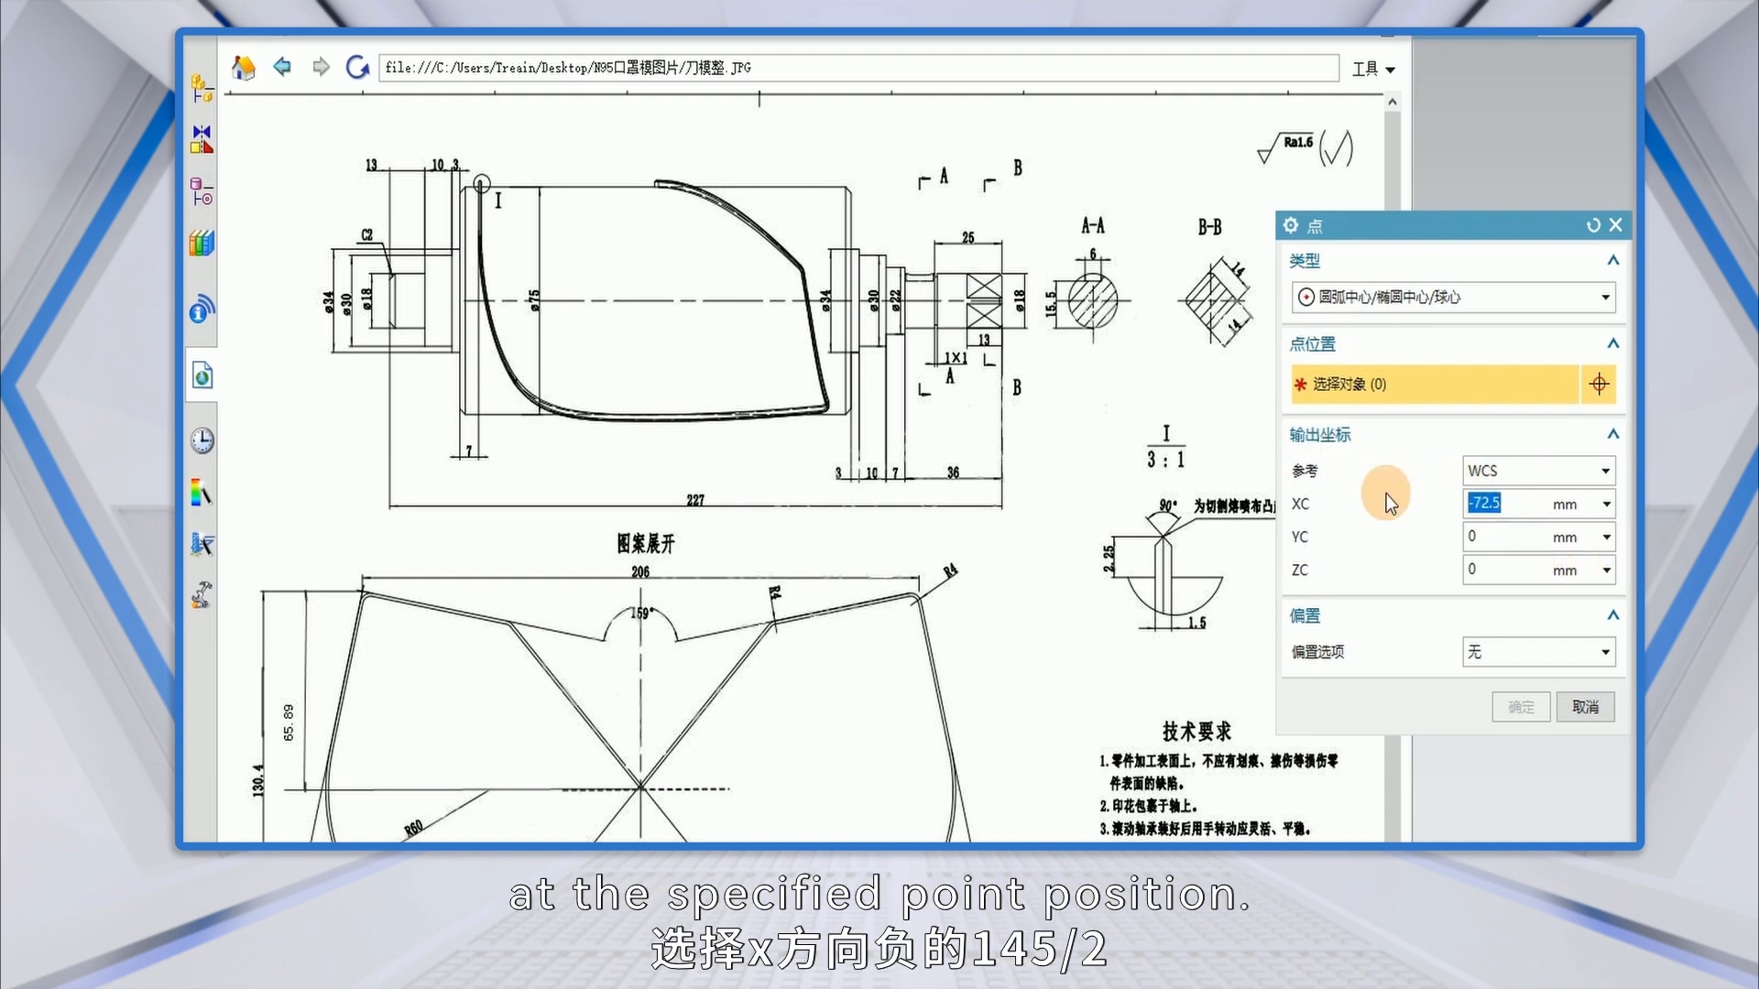
text(-145/2)
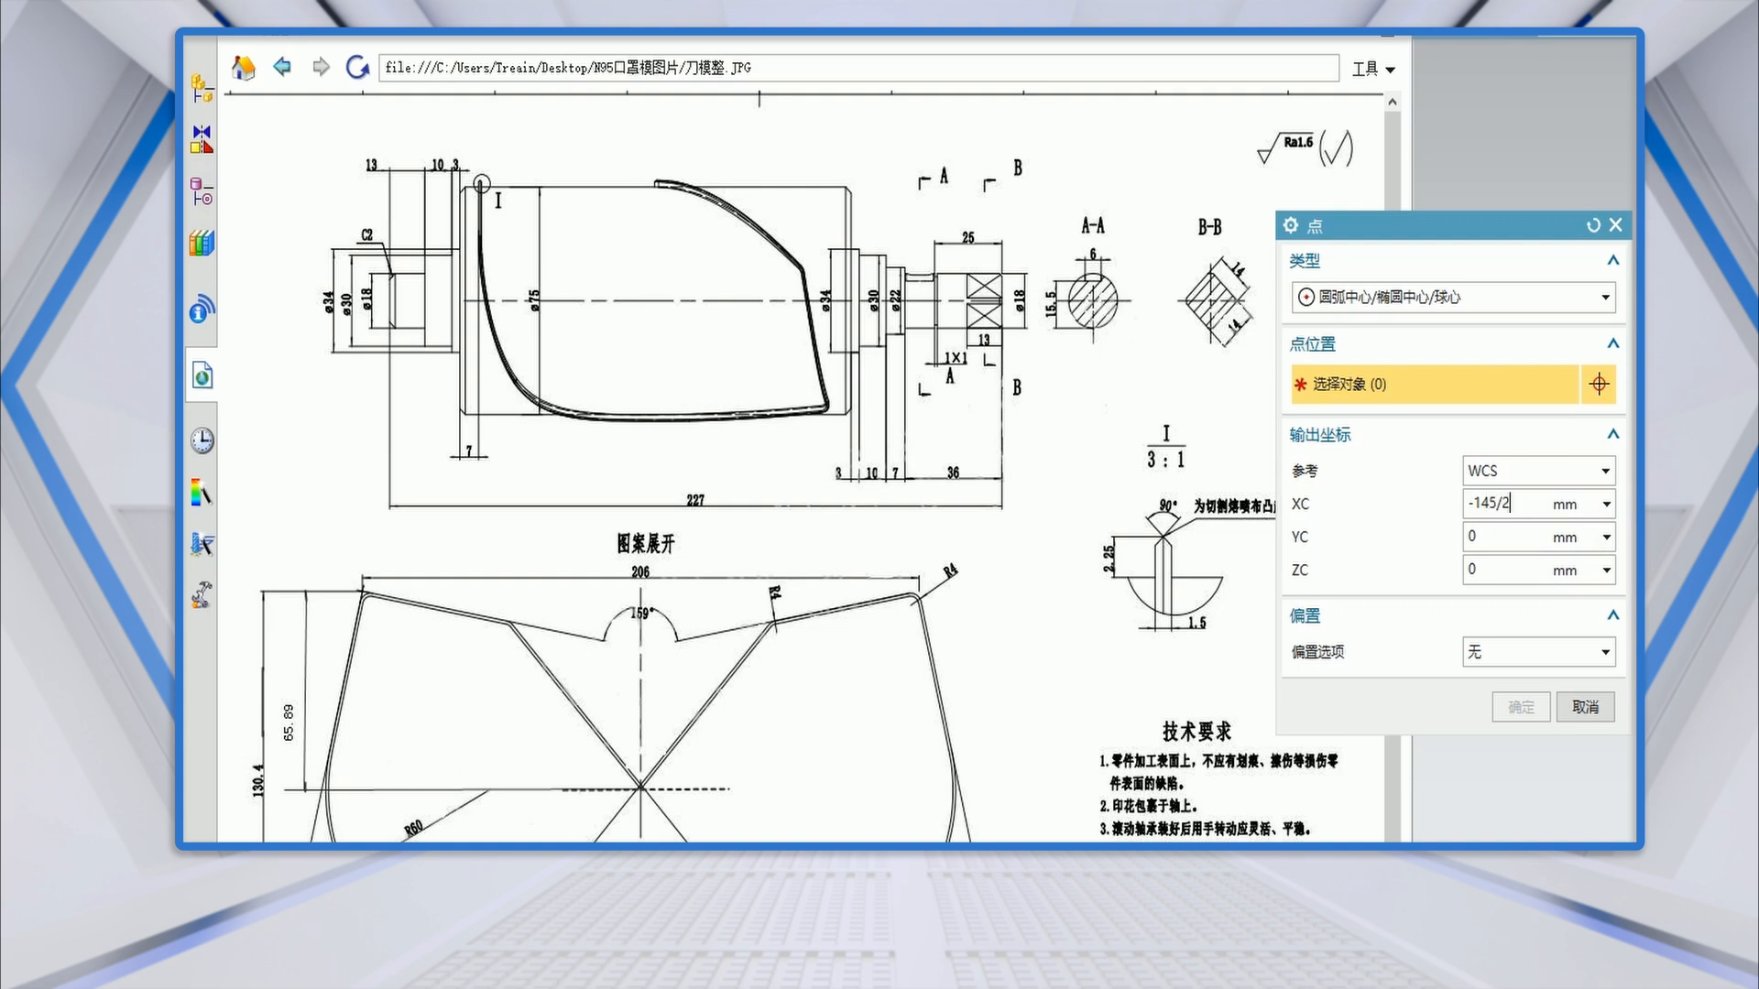
key(Return)
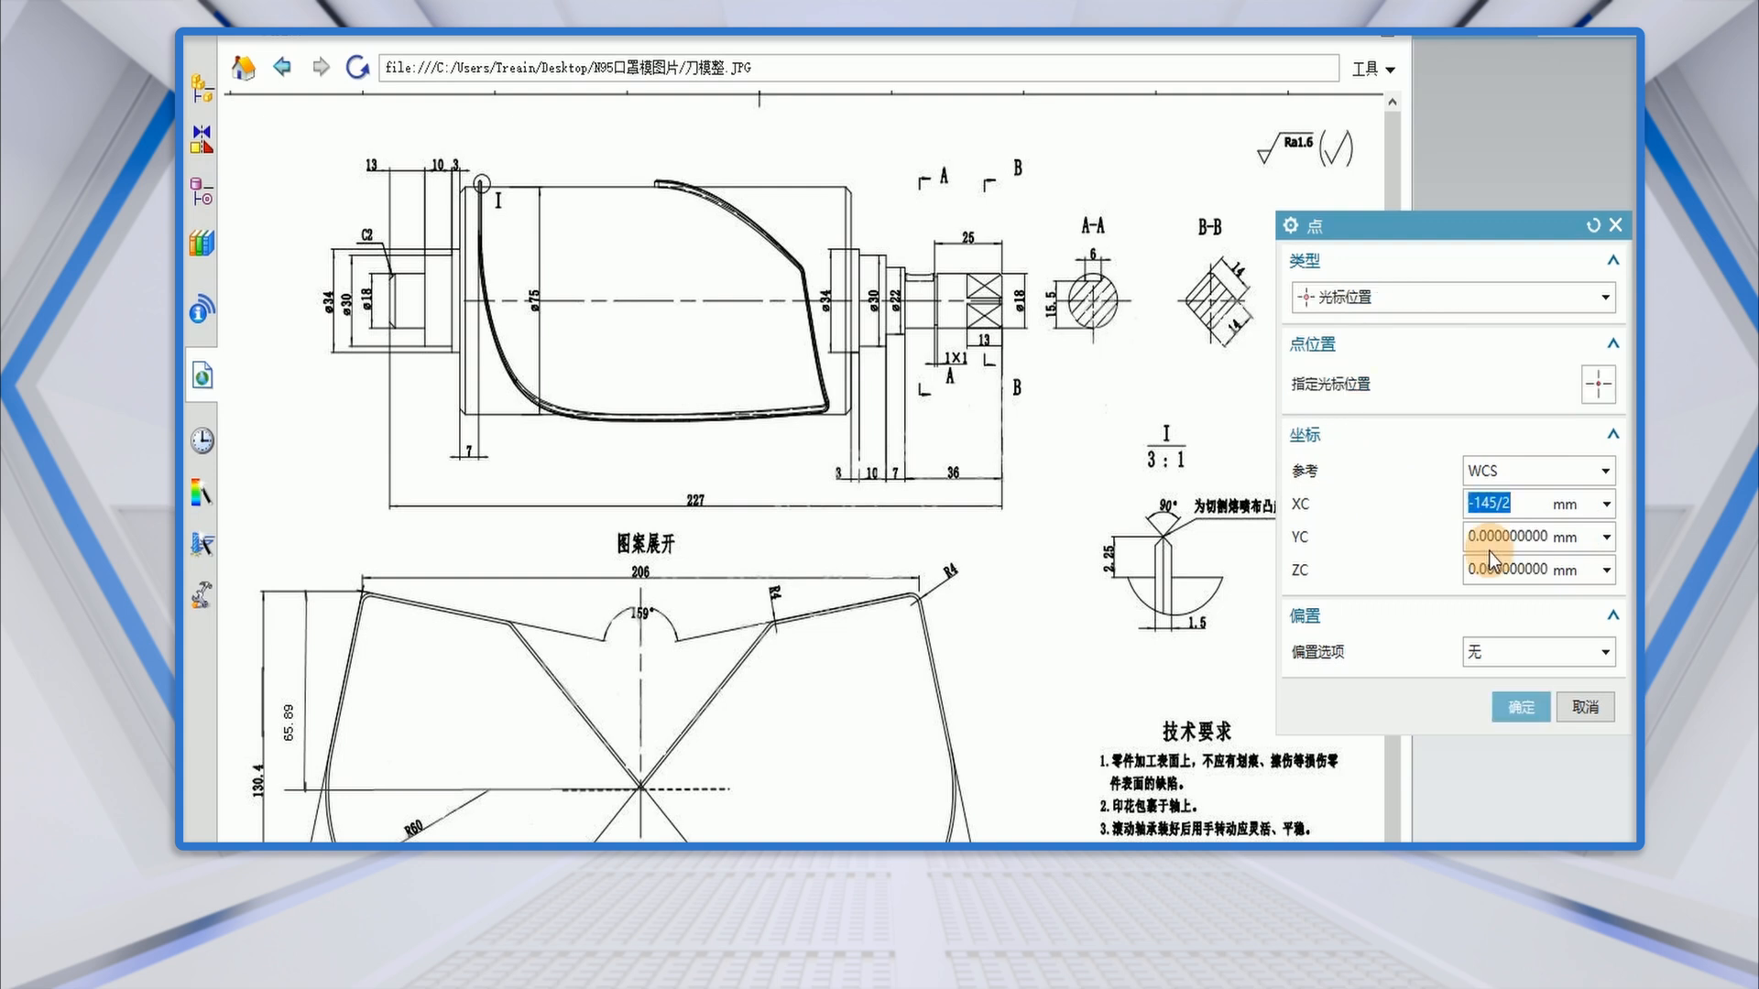
click(1519, 708)
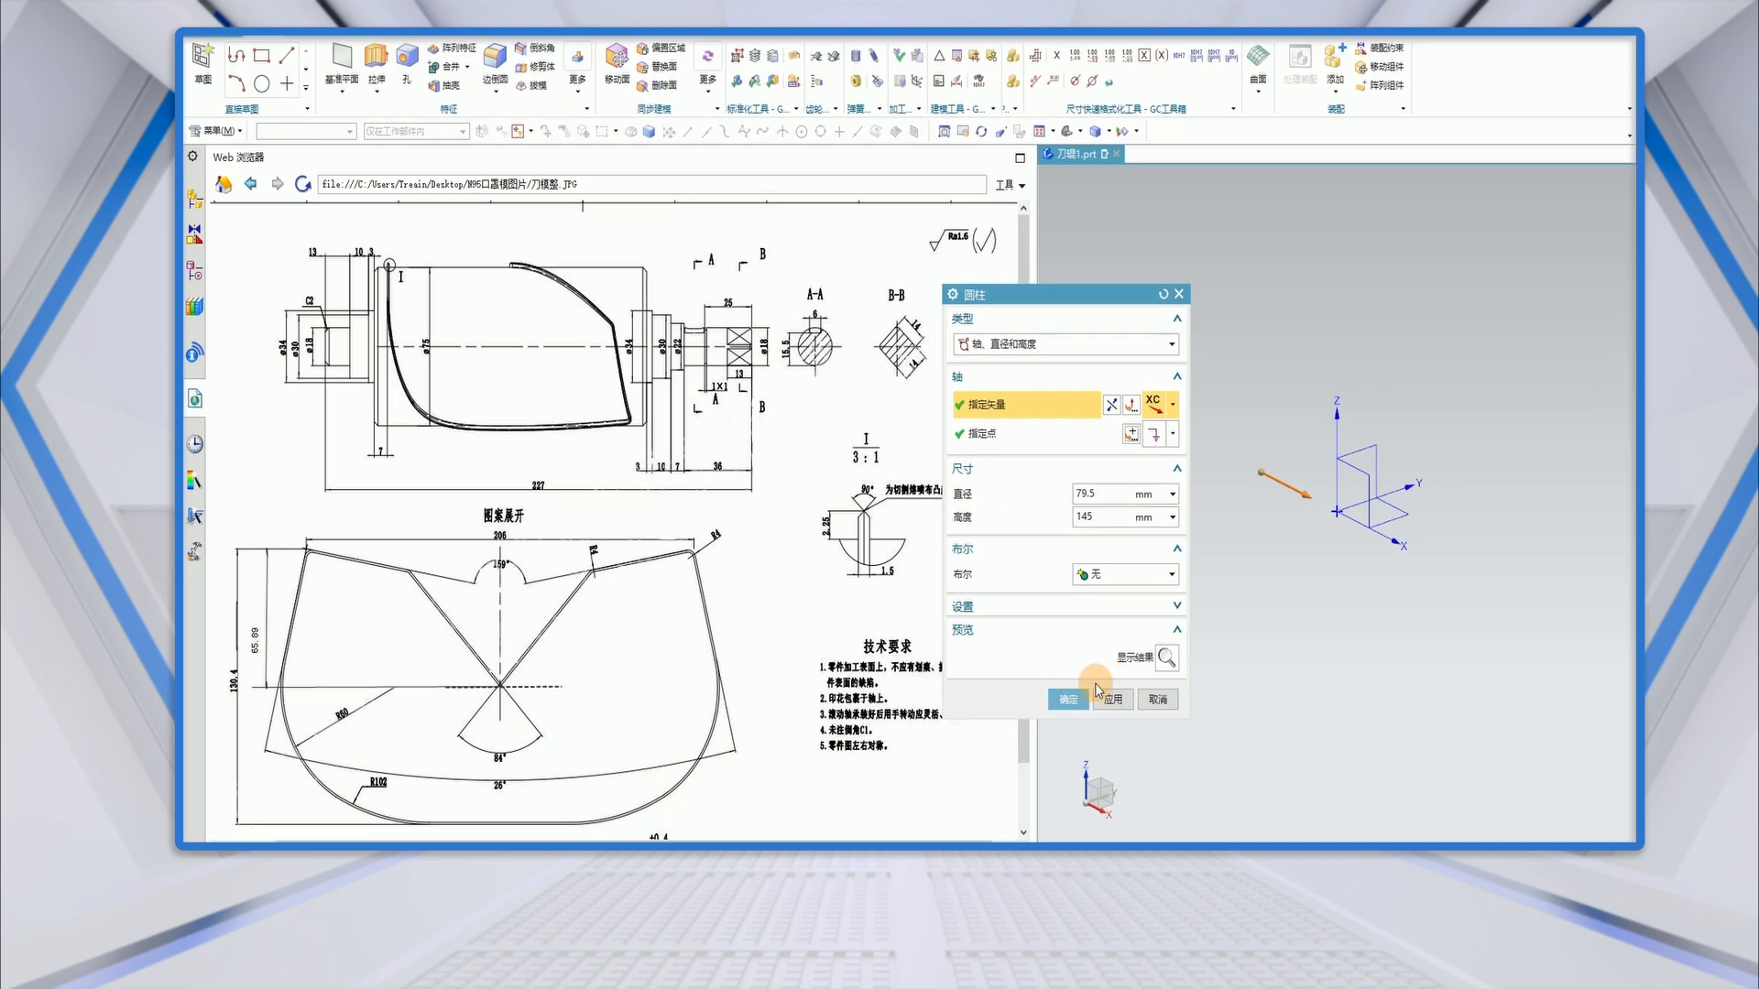
click(1166, 659)
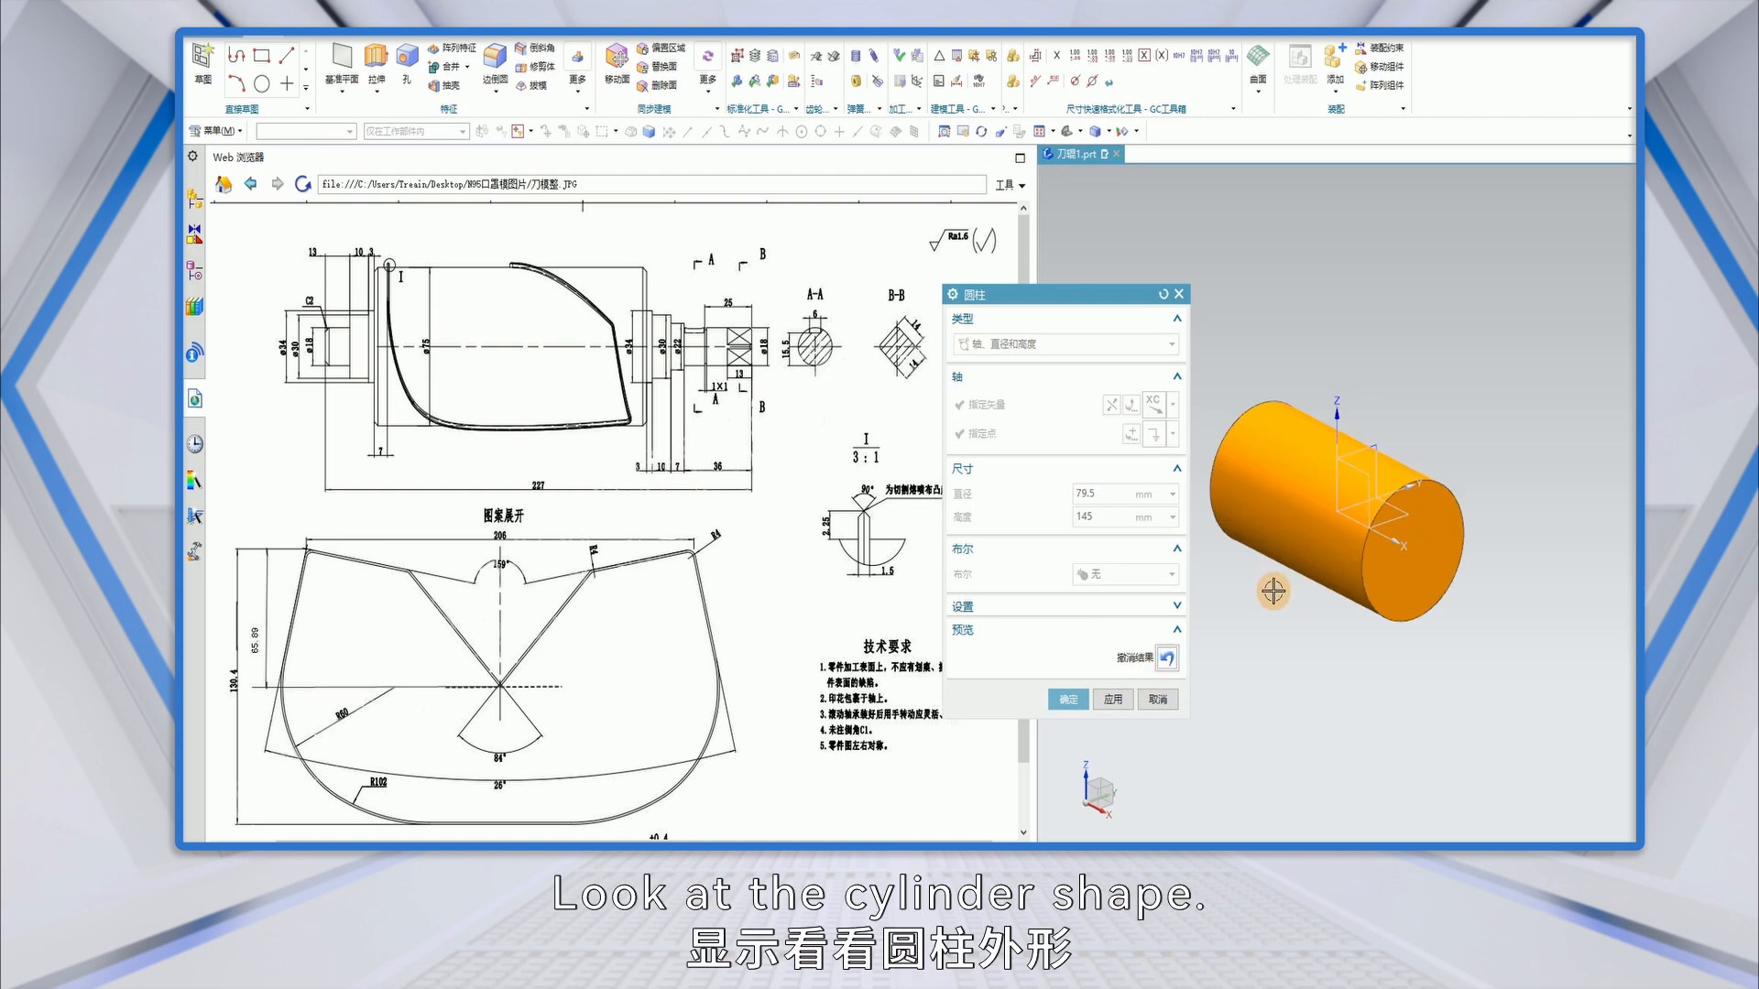
middle_drag(1273, 591, 365, 276)
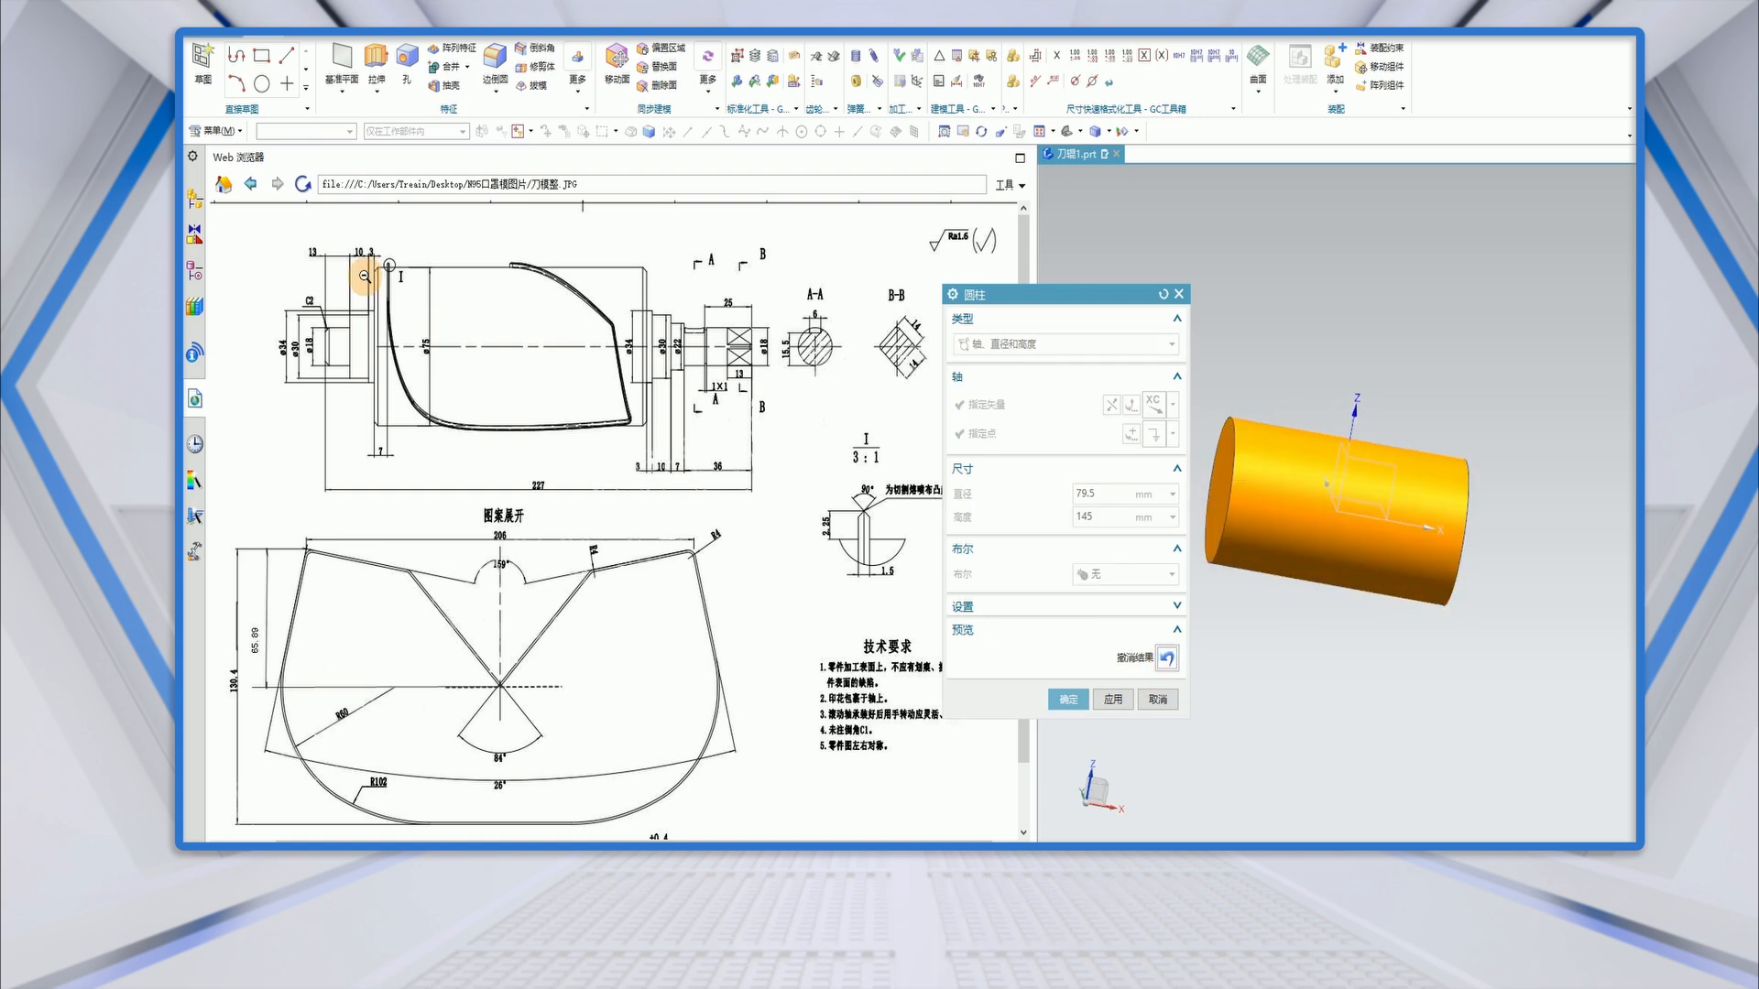
click(1067, 700)
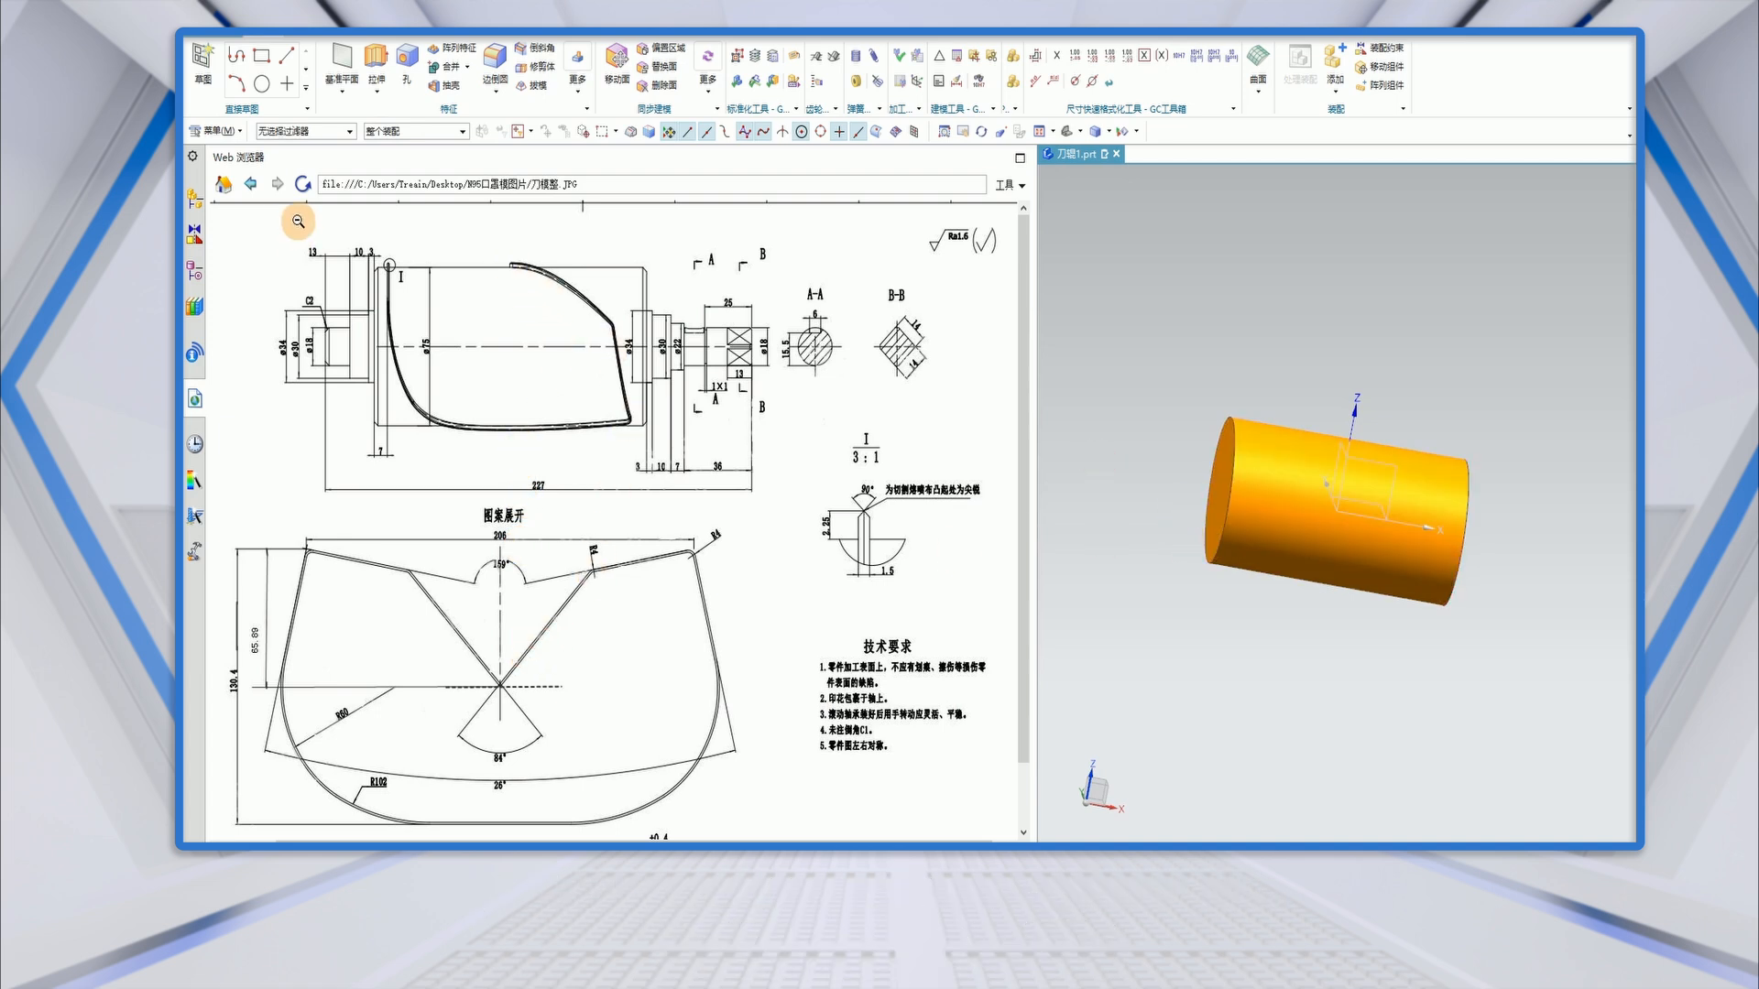
Create a sketch on the default XY plane, facing it squarely with the cylinder's X axis vertical.
click(207, 70)
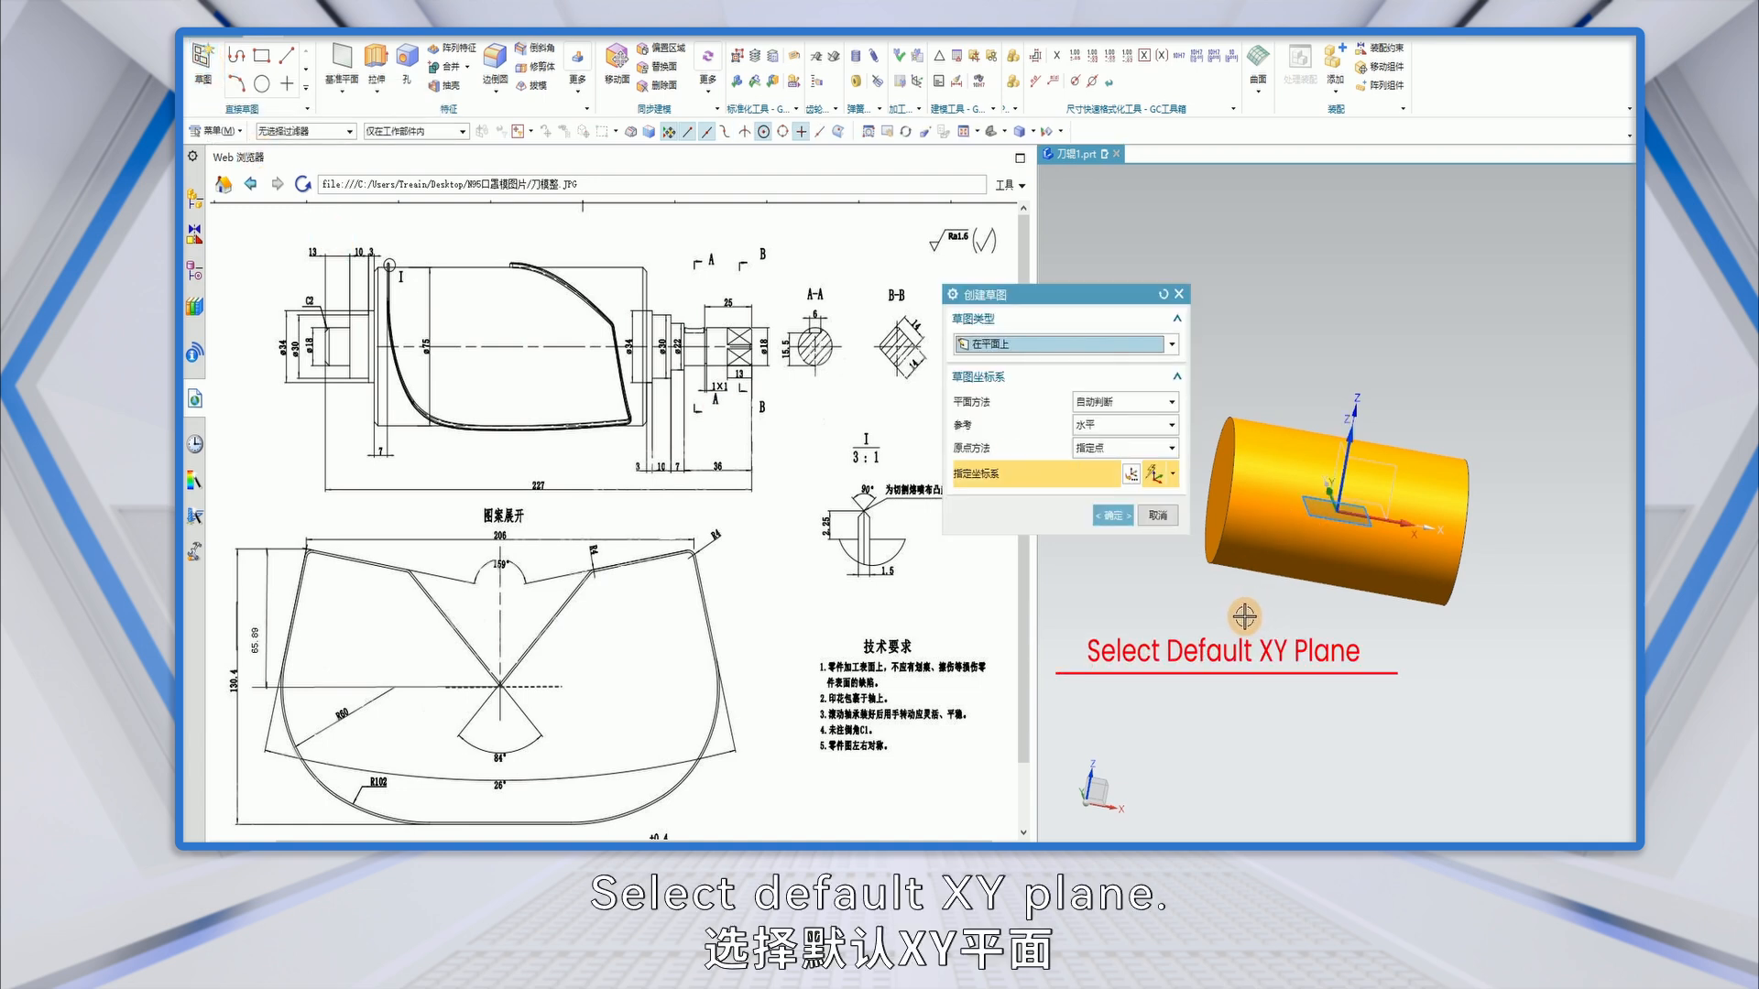
click(1113, 515)
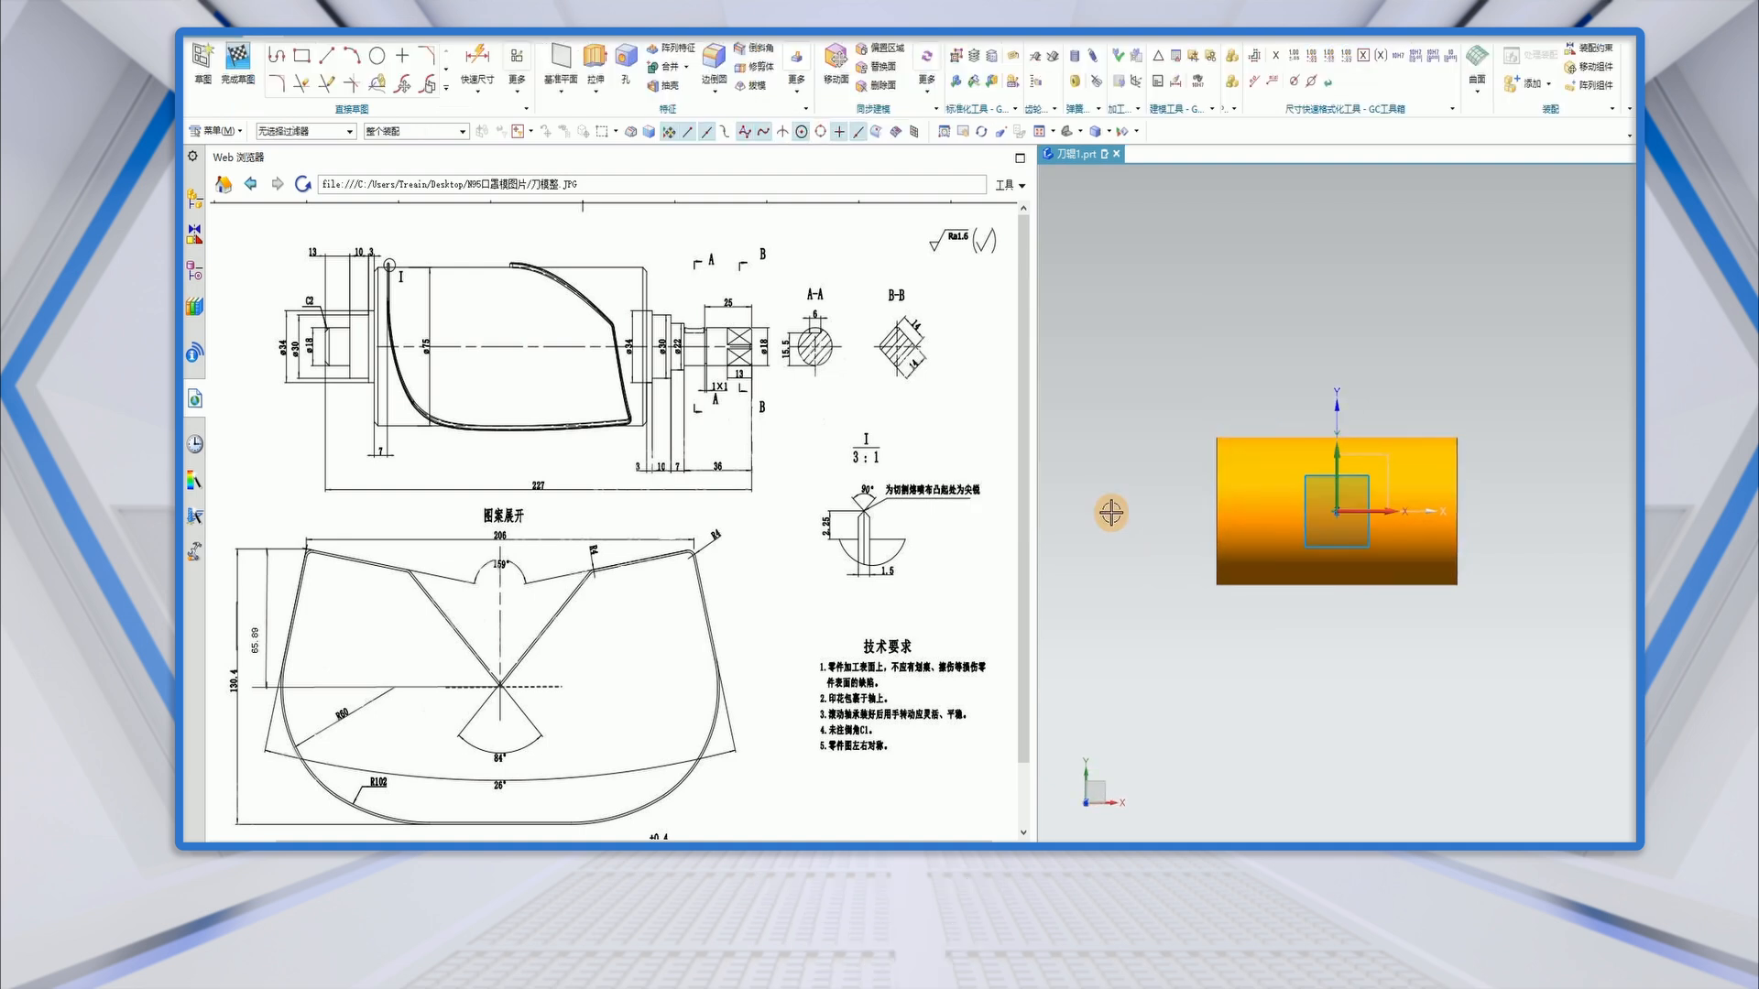
middle_drag(1139, 558, 1254, 693)
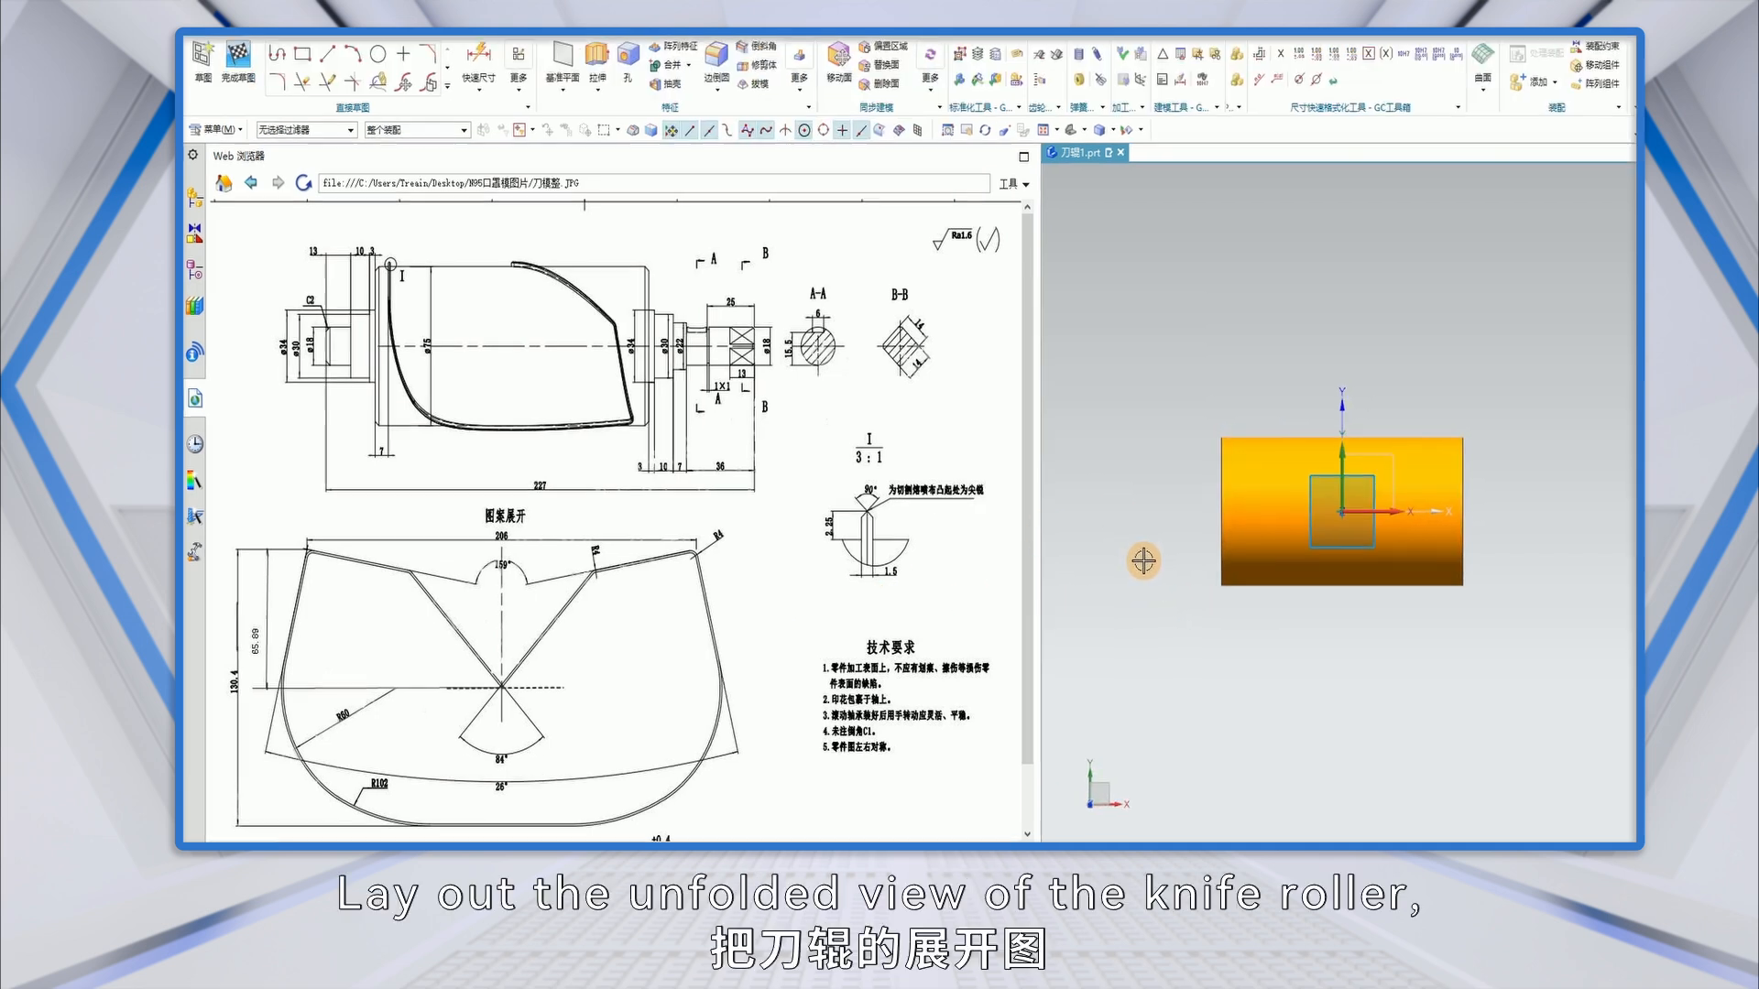
key(F8)
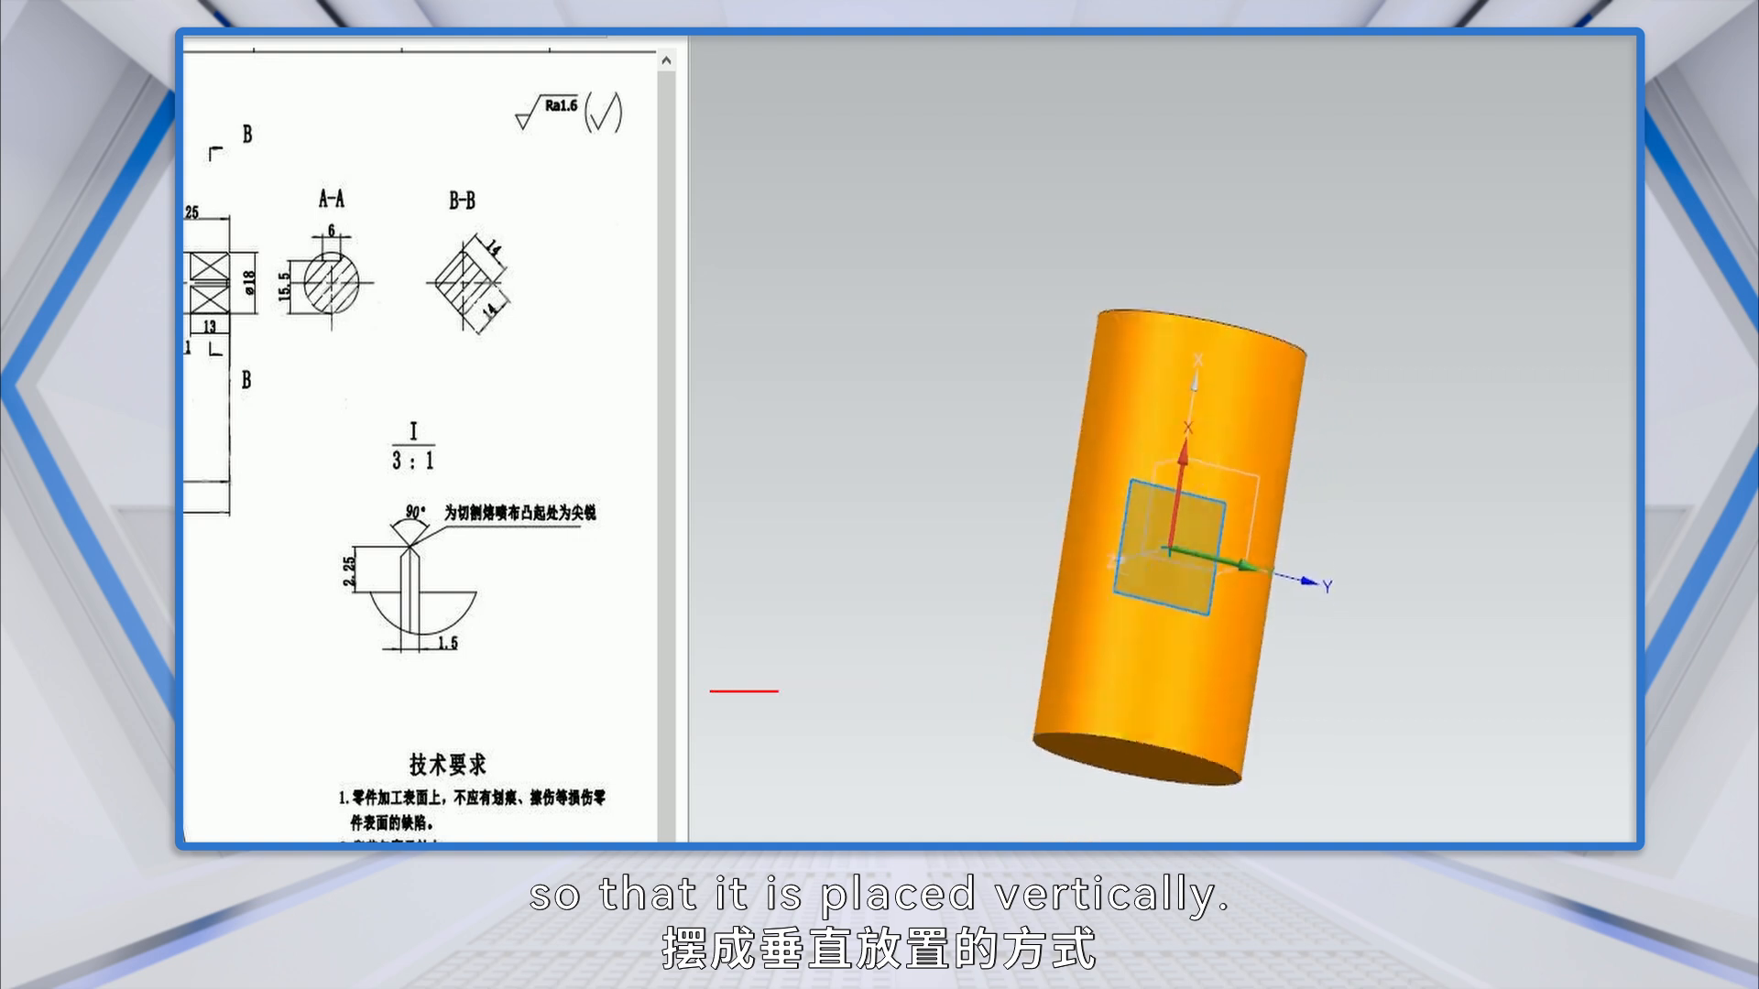
key(F8)
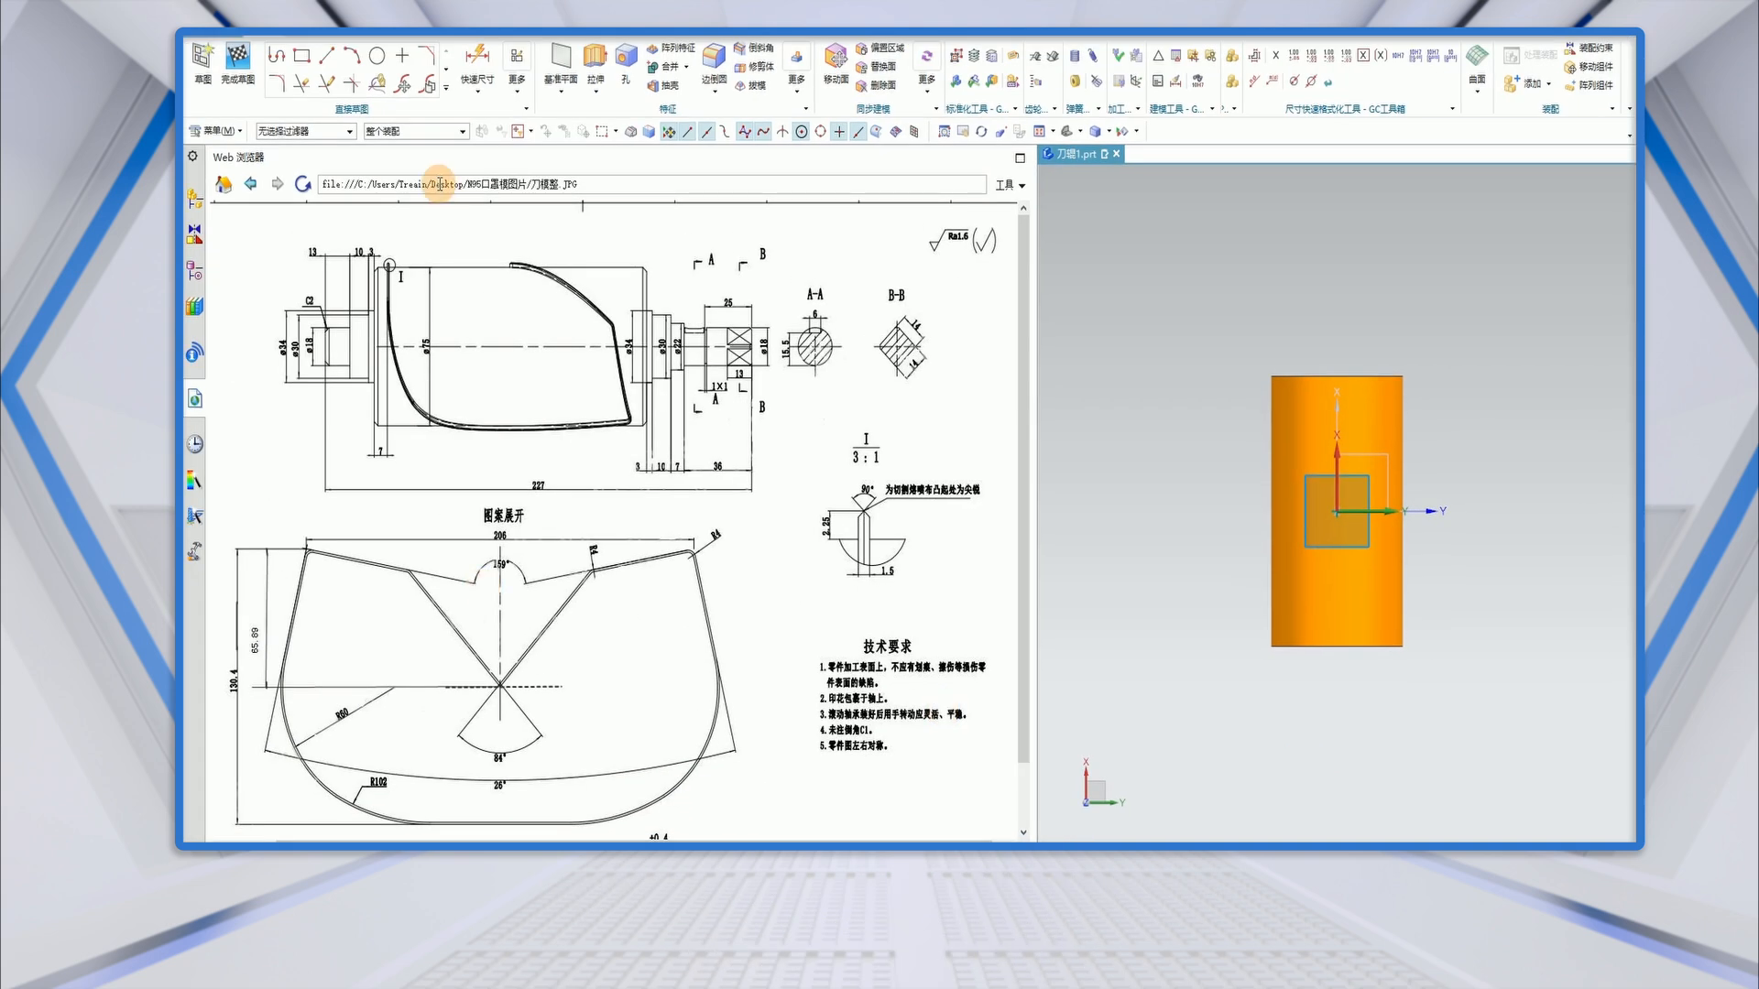
Sketch three connected slanted lines from the sketch origin: up and outward, further up to an outer corner, and down; lengthen the last line.
click(277, 59)
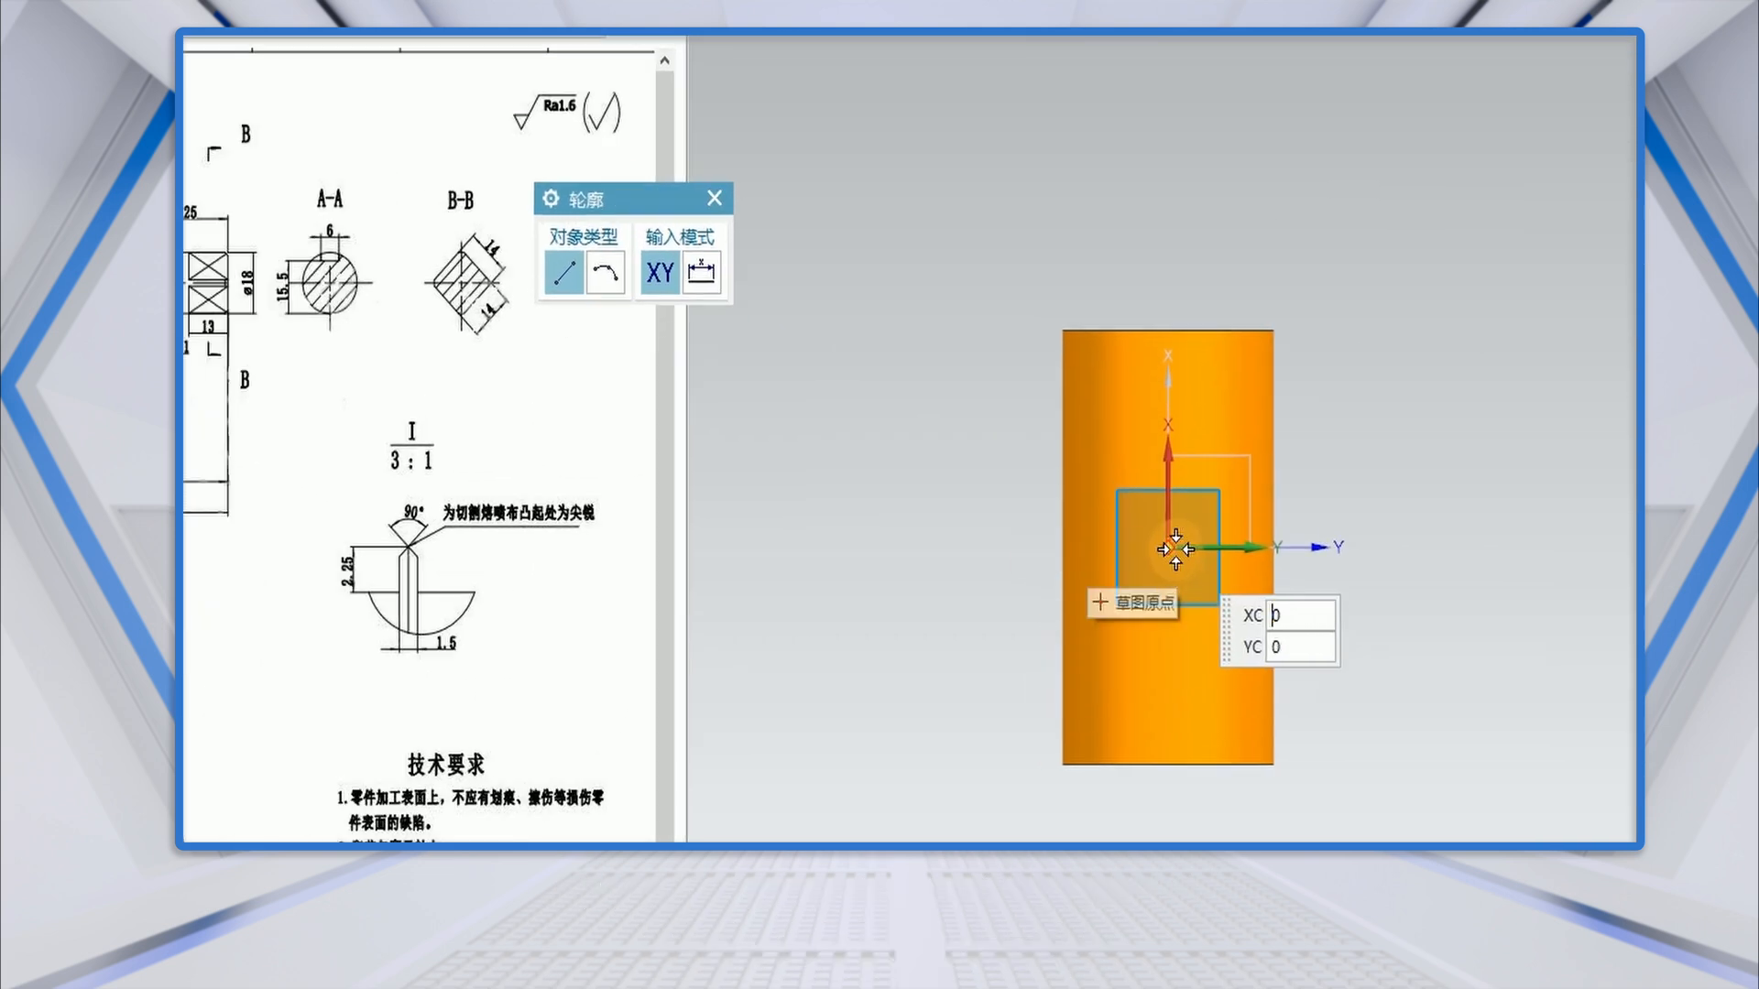
click(1174, 552)
scroll(1235, 477, down, 2)
scroll(1300, 384, up, 2)
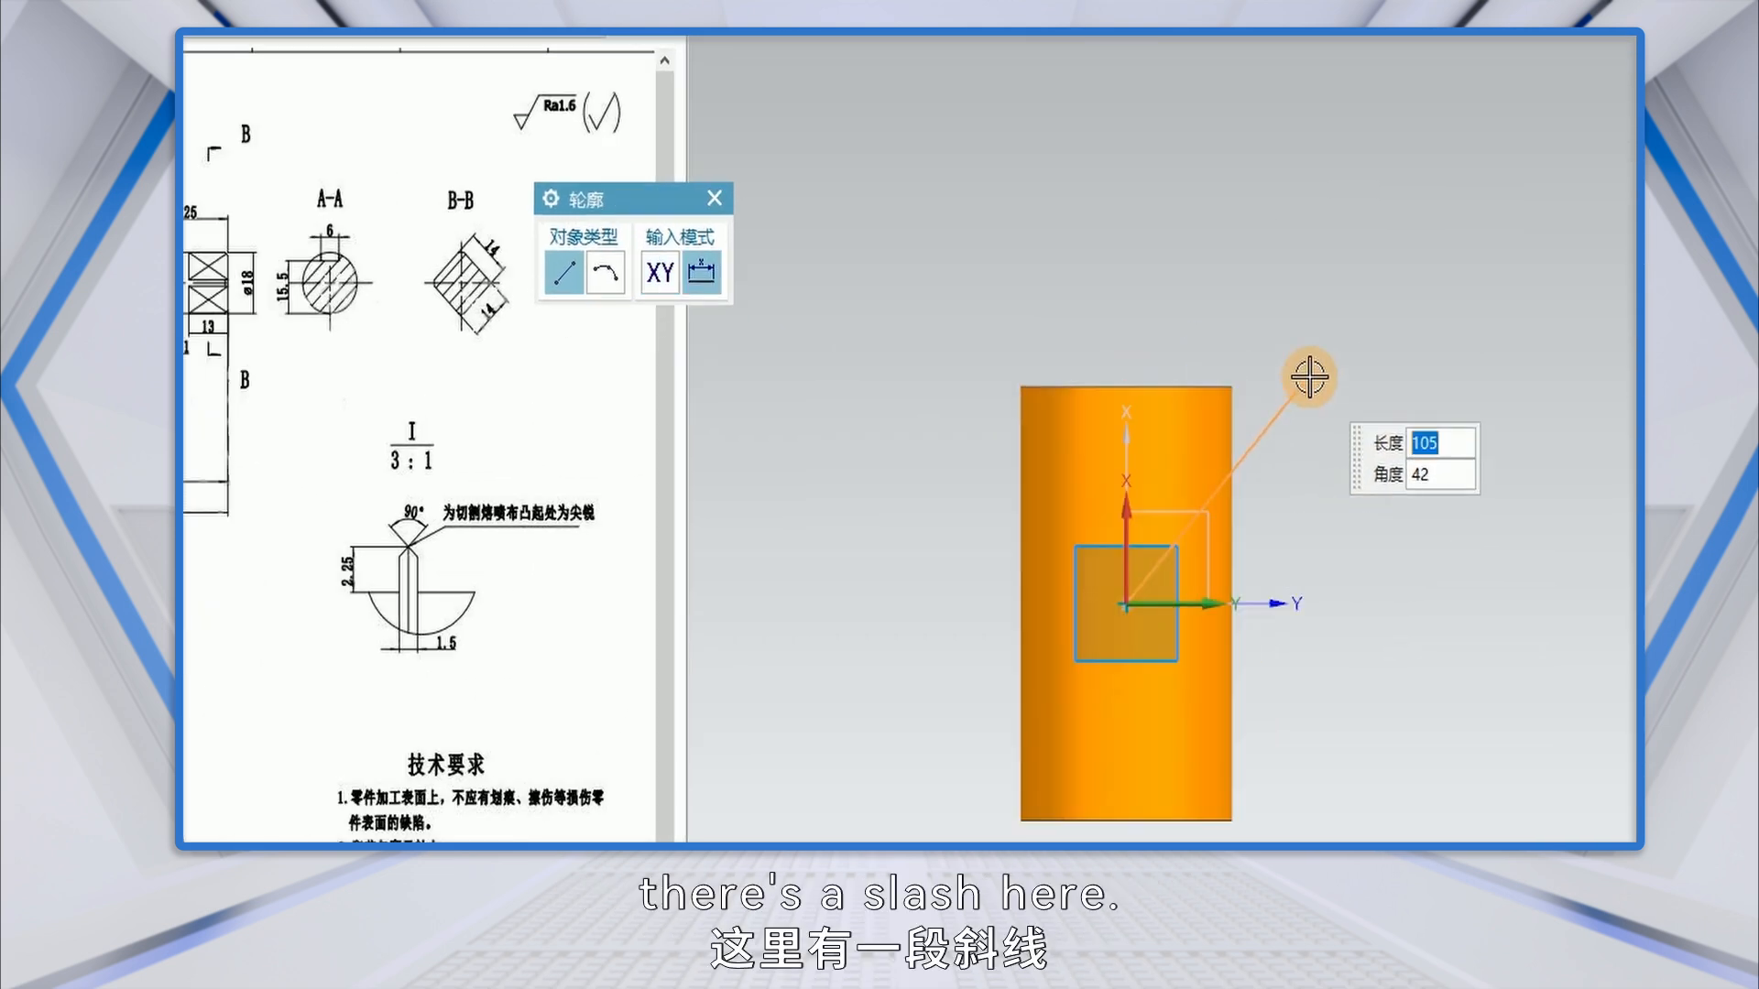
click(1280, 419)
click(1494, 336)
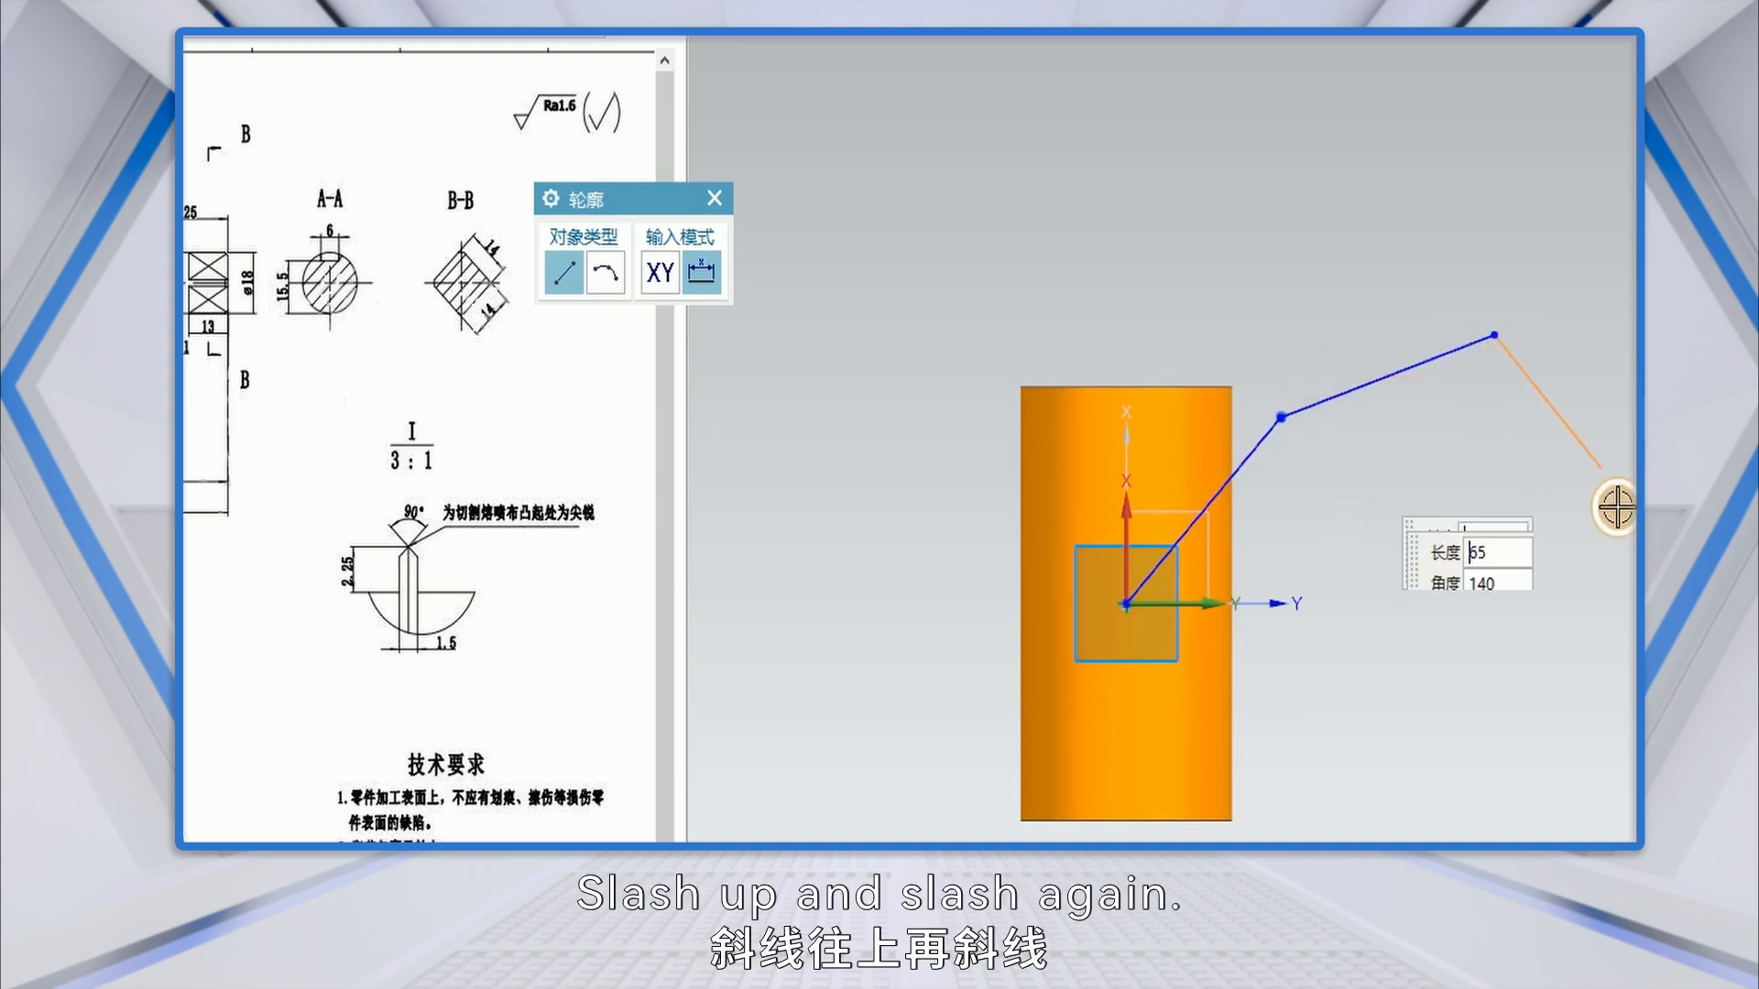
click(1609, 654)
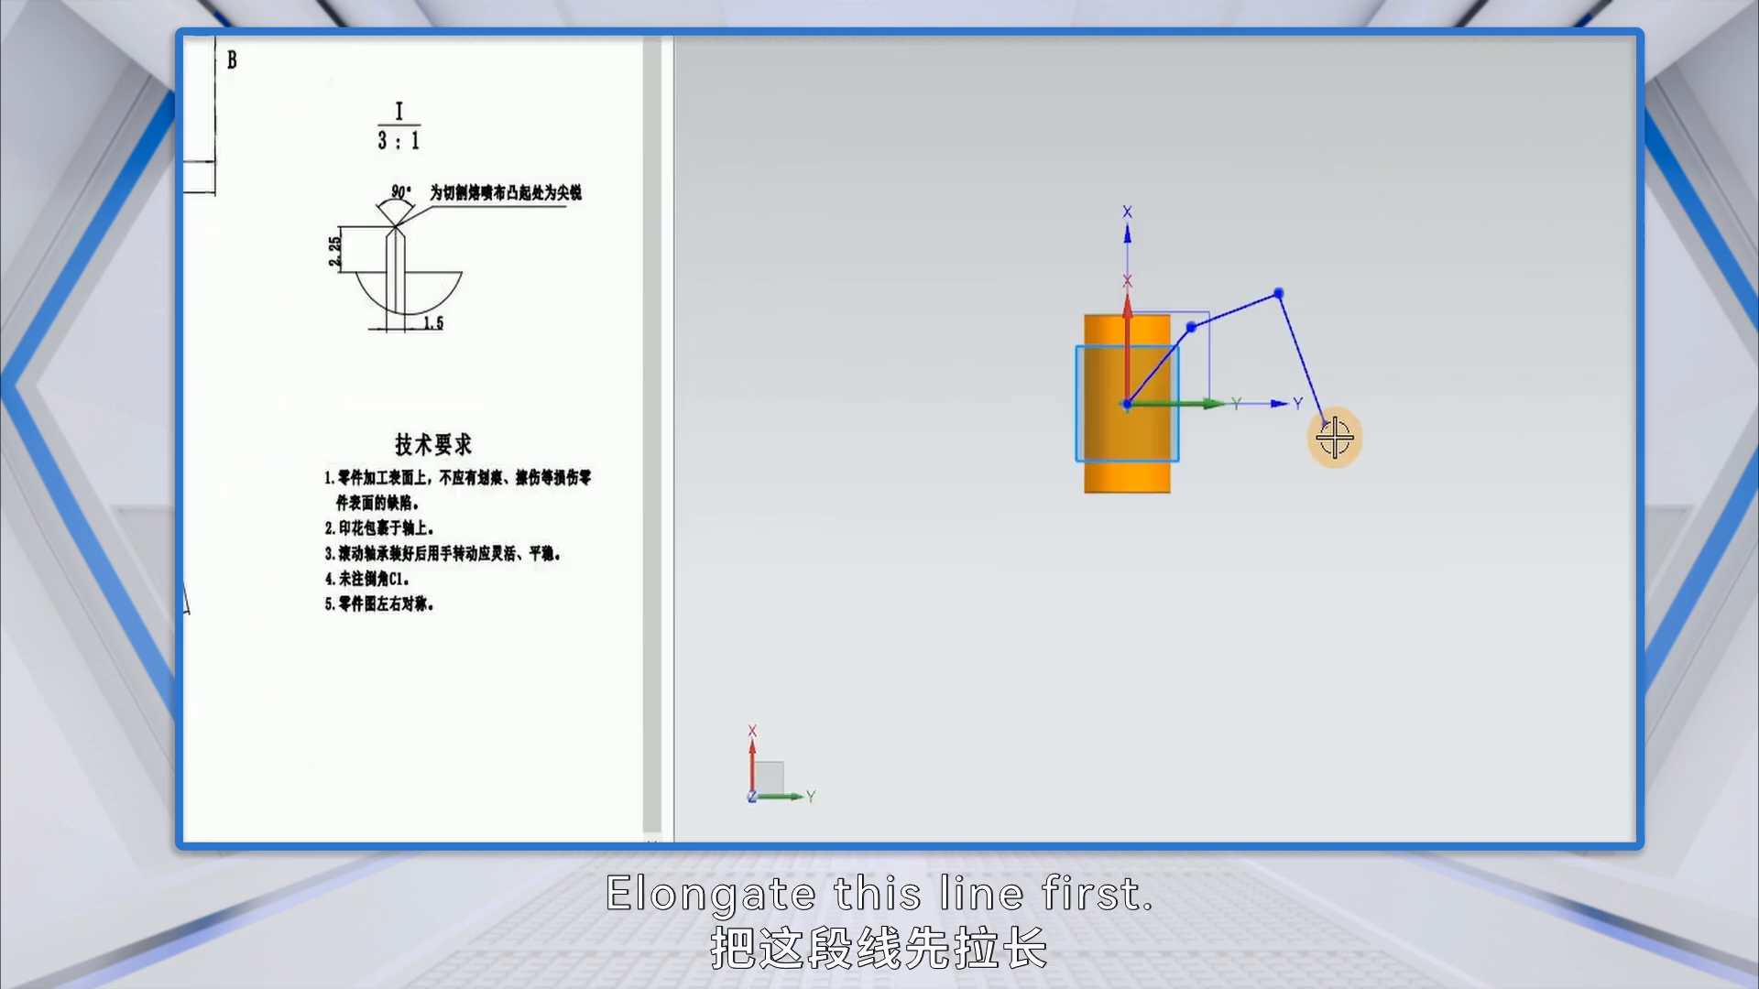
mouse_move(1324, 429)
mouse_down()
mouse_move(1371, 531)
mouse_move(1348, 495)
mouse_up()
scroll(1254, 445, up, 4)
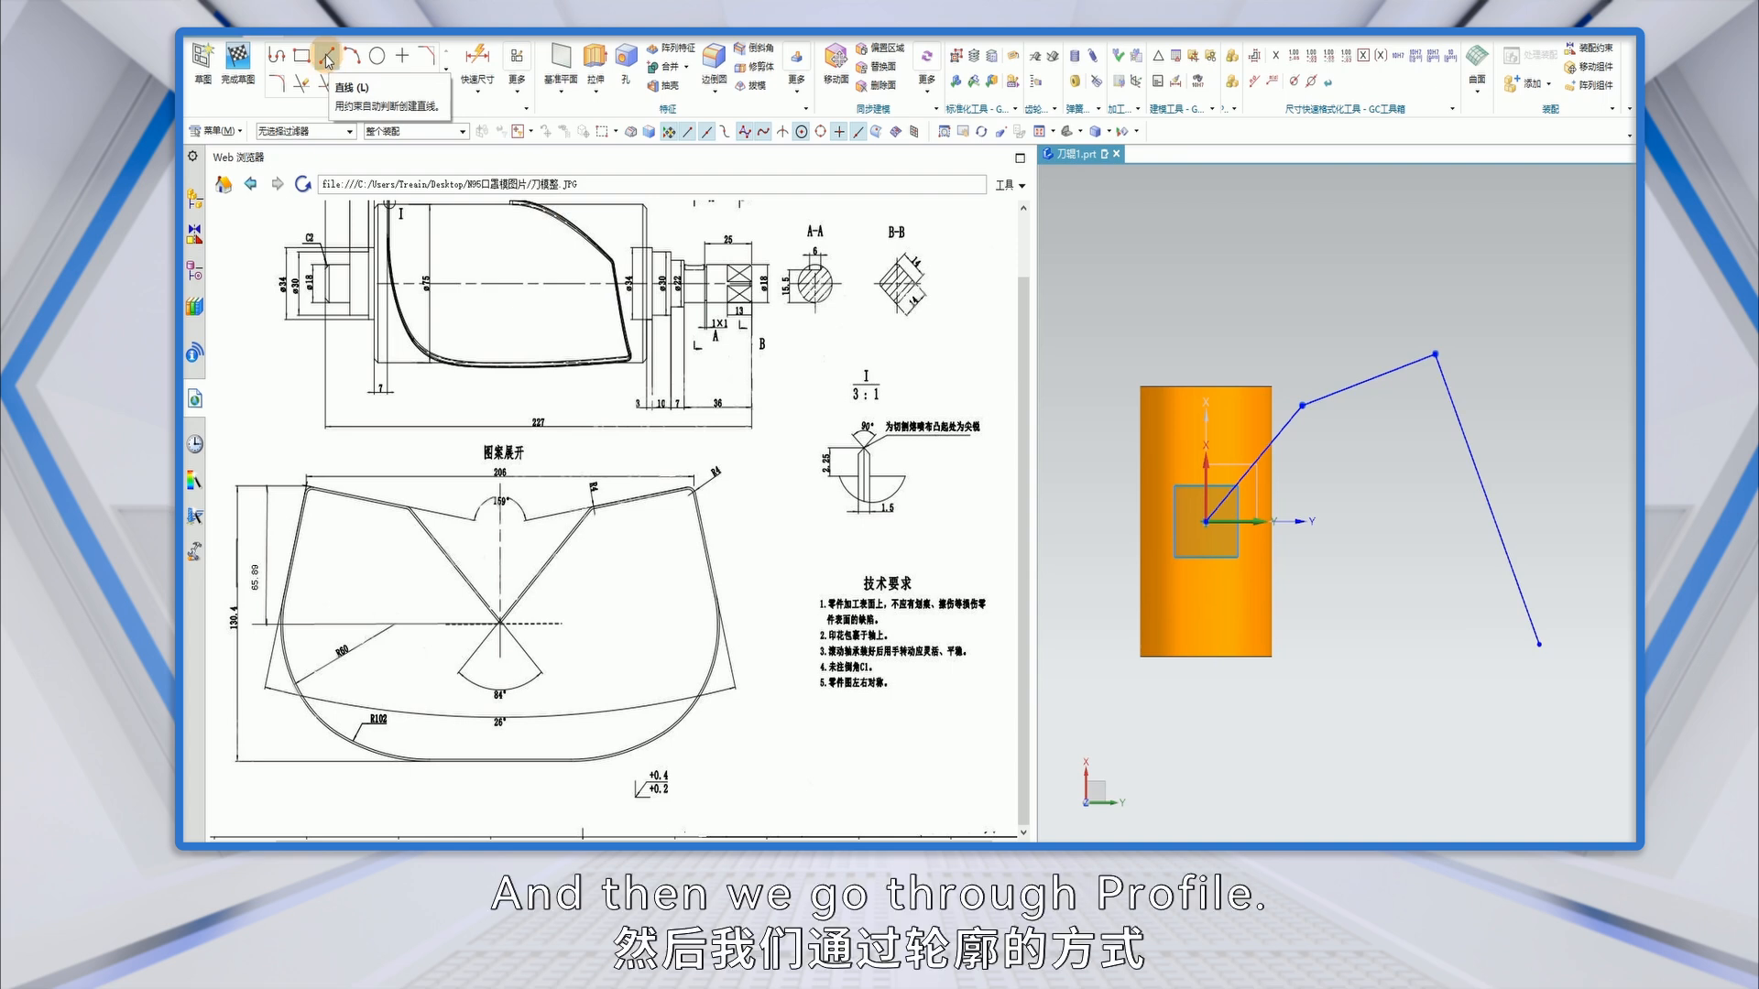
Sketch a vertical line about 65 mm down from the sketch origin and a horizontal line from its end past the outer slanted line.
click(276, 54)
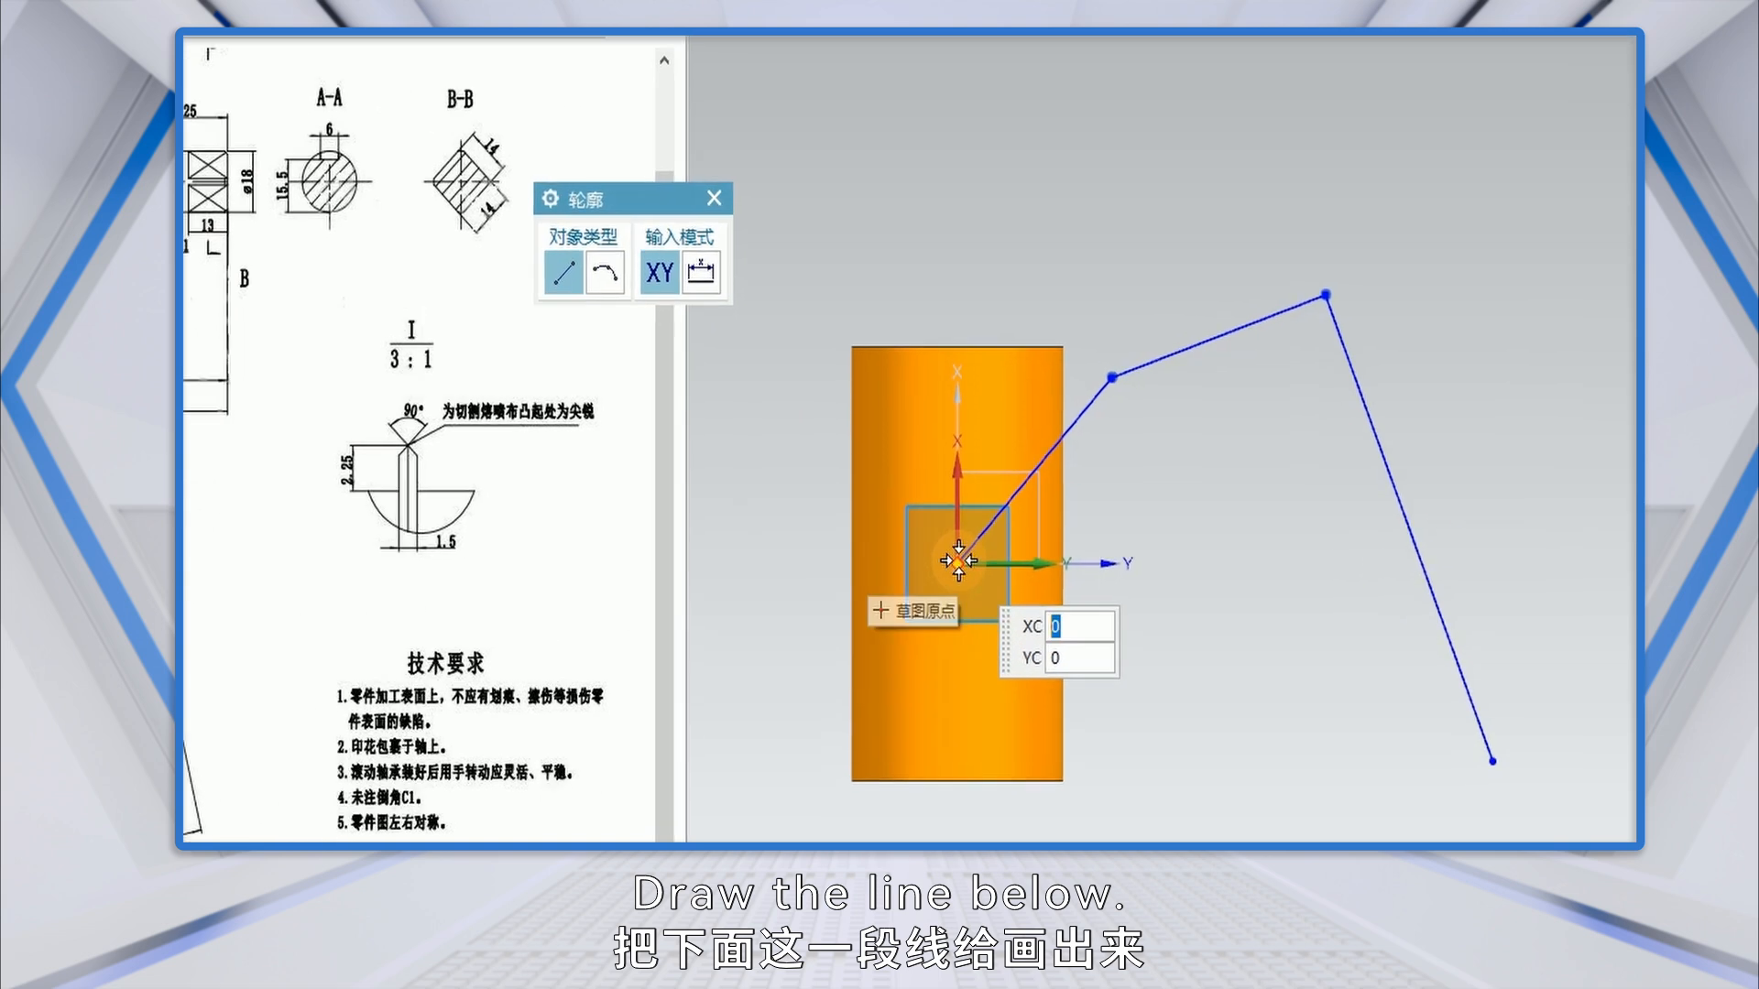
click(1126, 551)
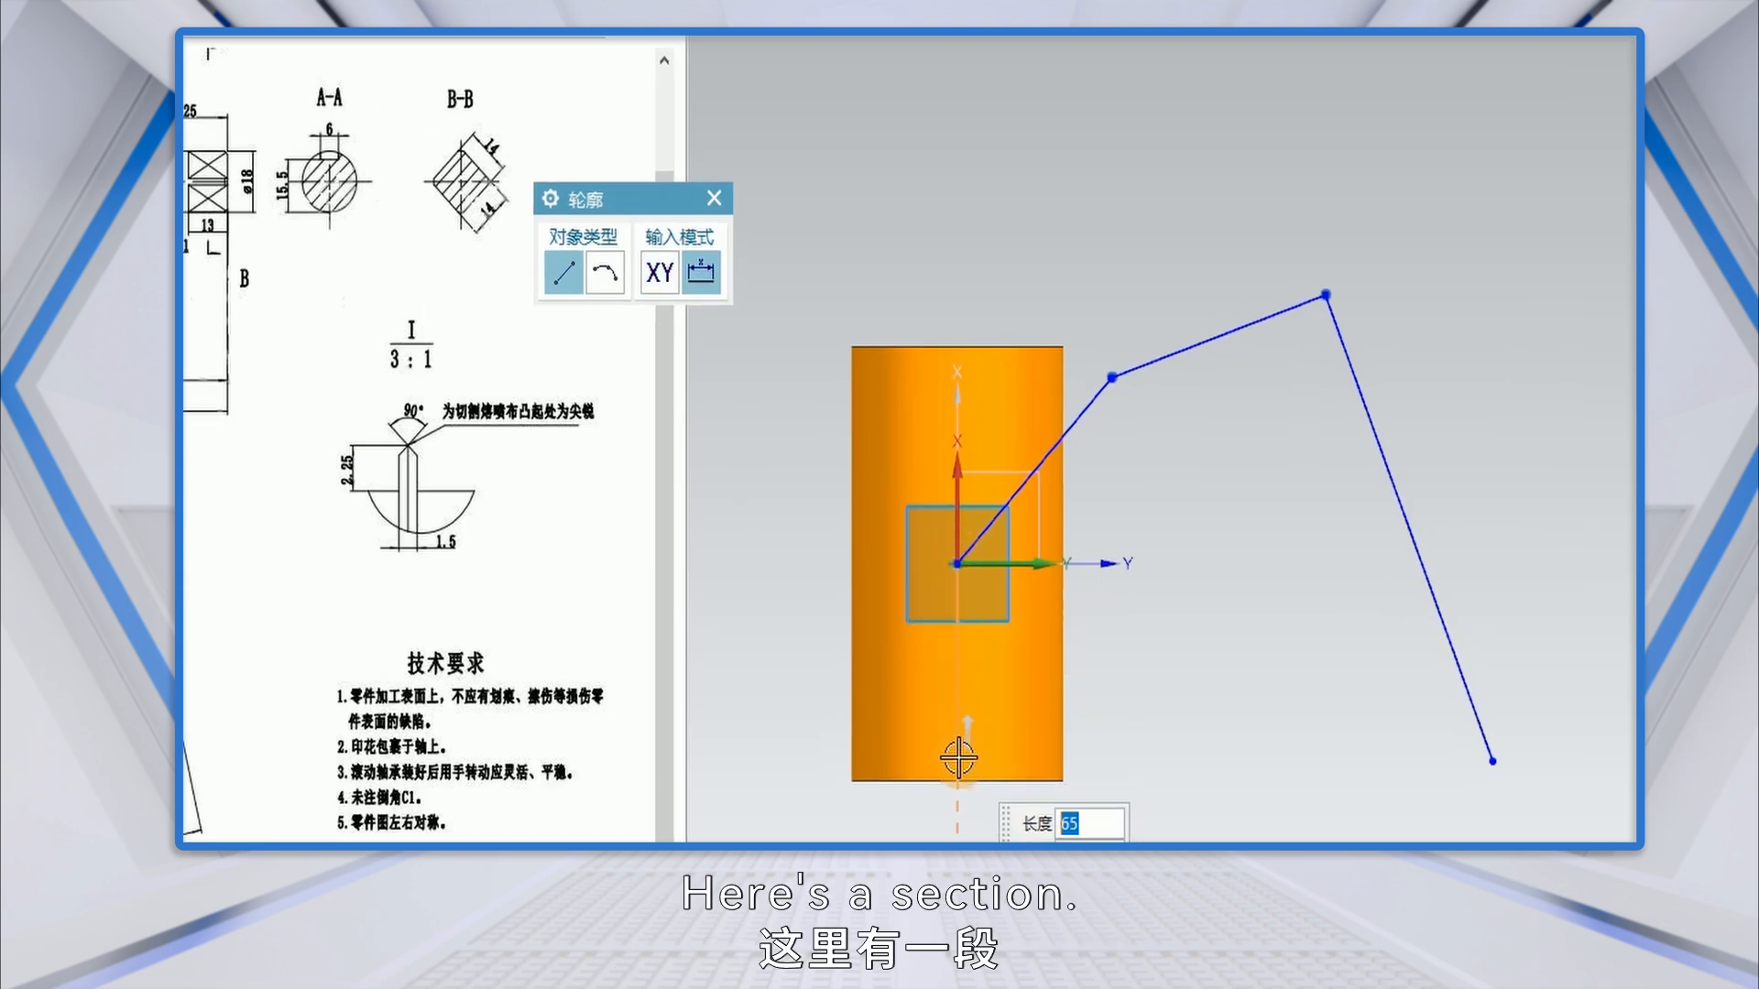
click(958, 757)
click(1555, 759)
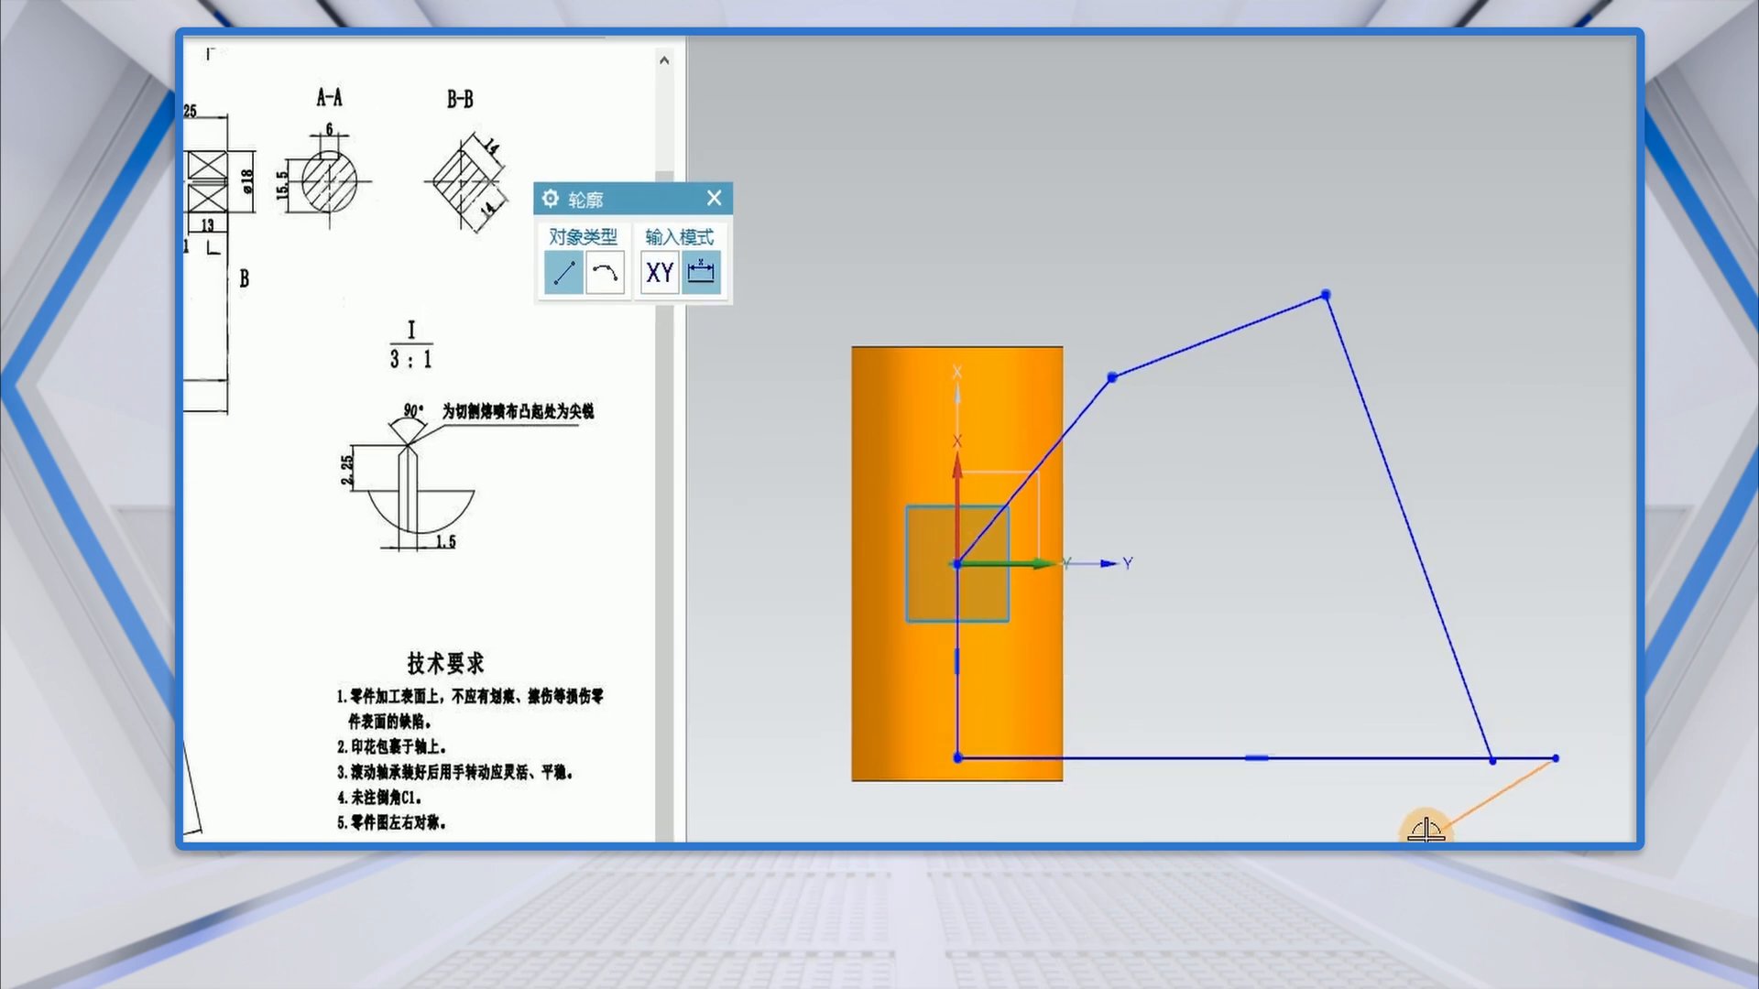
click(713, 199)
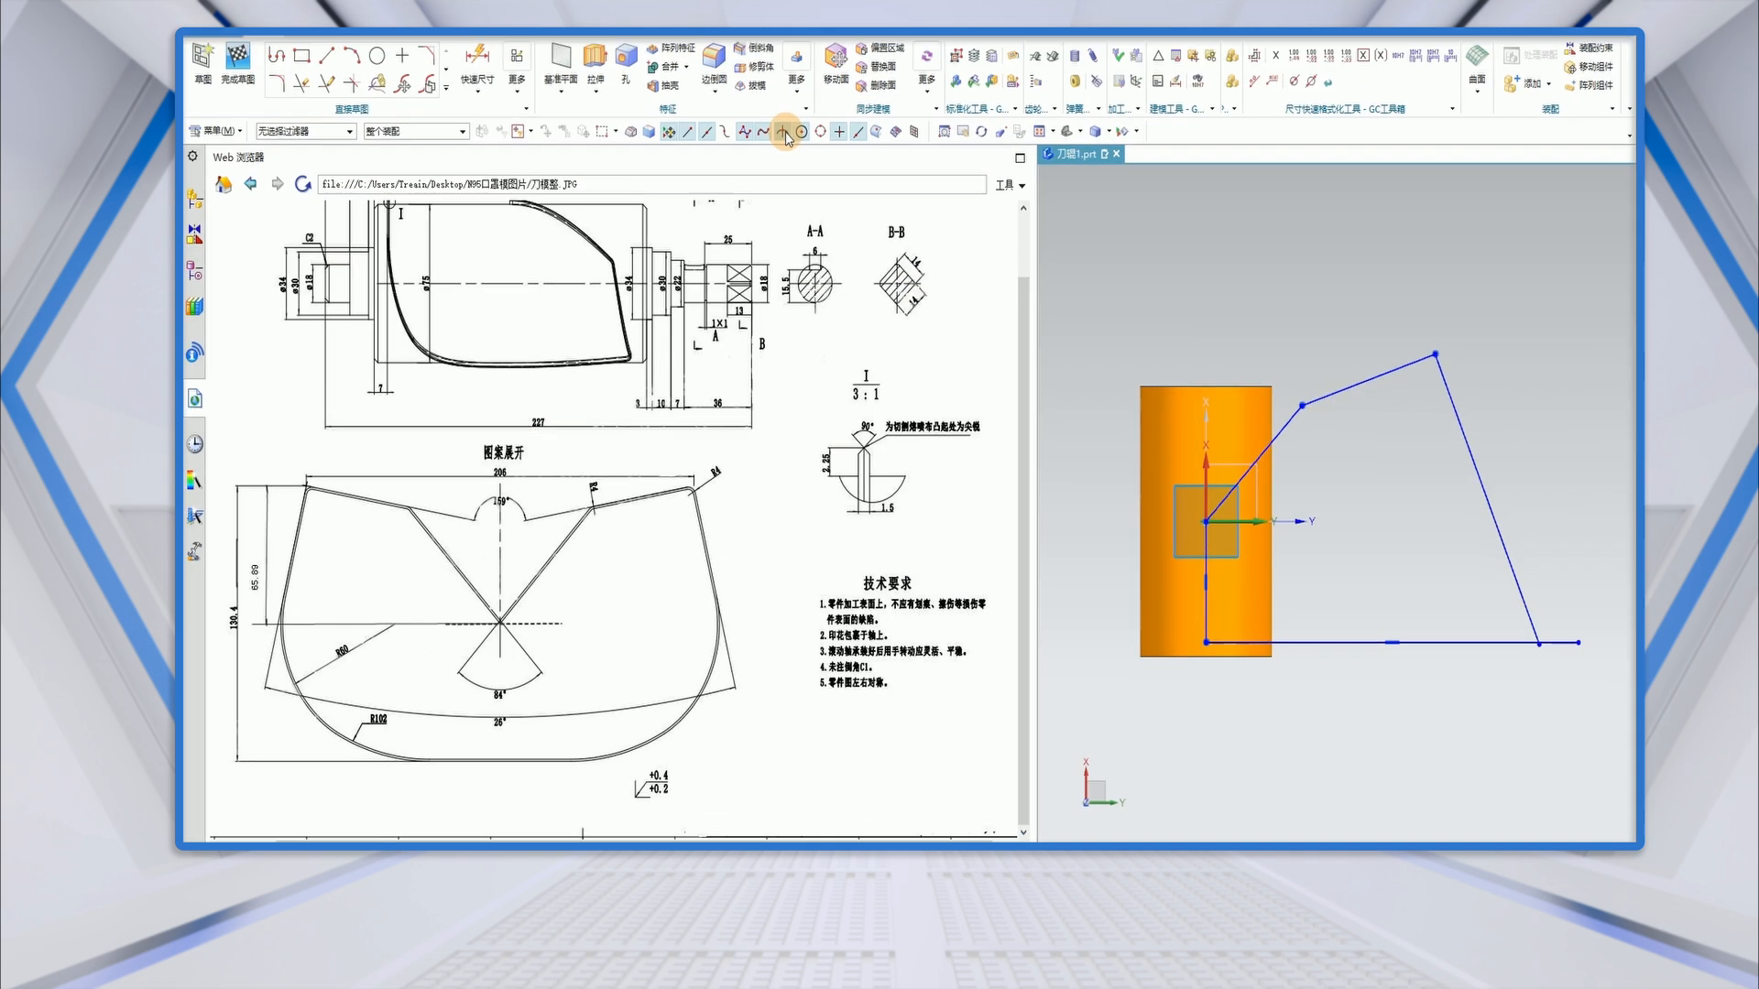
Trim the end of the horizontal bottom line that overhangs the outer slanted line.
click(302, 84)
scroll(1484, 596, down, 3)
scroll(1530, 615, up, 6)
click(1281, 659)
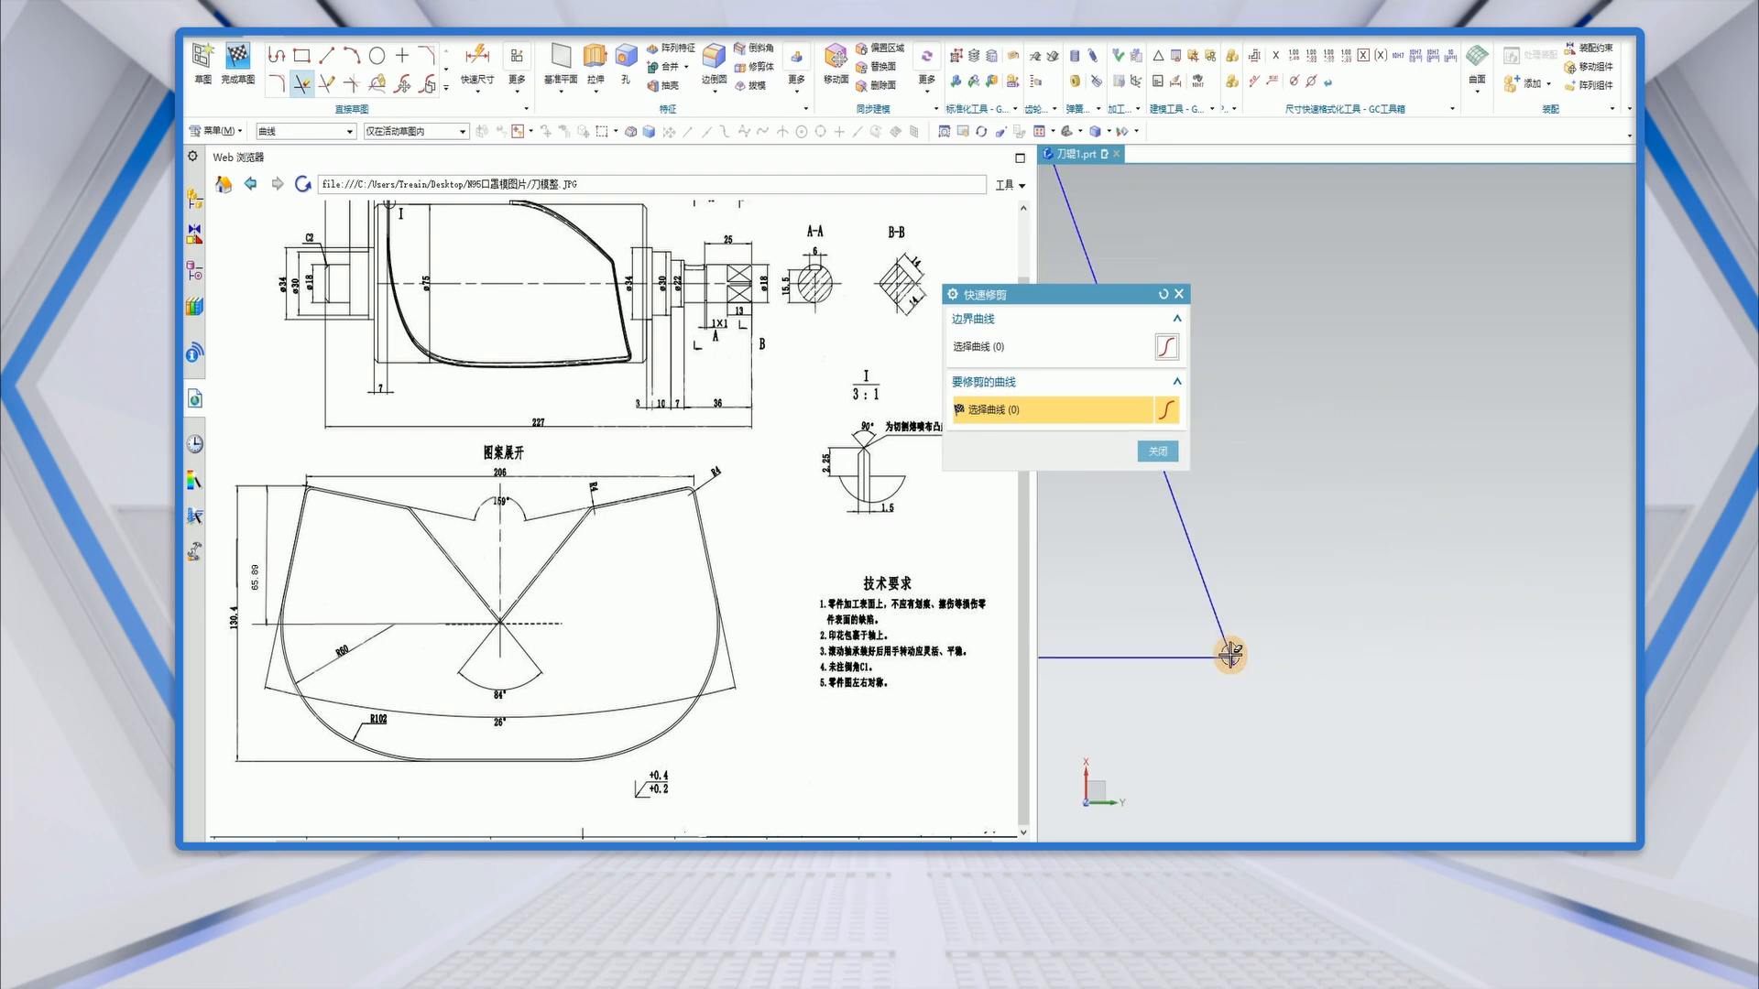
click(1158, 450)
scroll(1515, 608, down, 4)
scroll(1506, 614, down, 1)
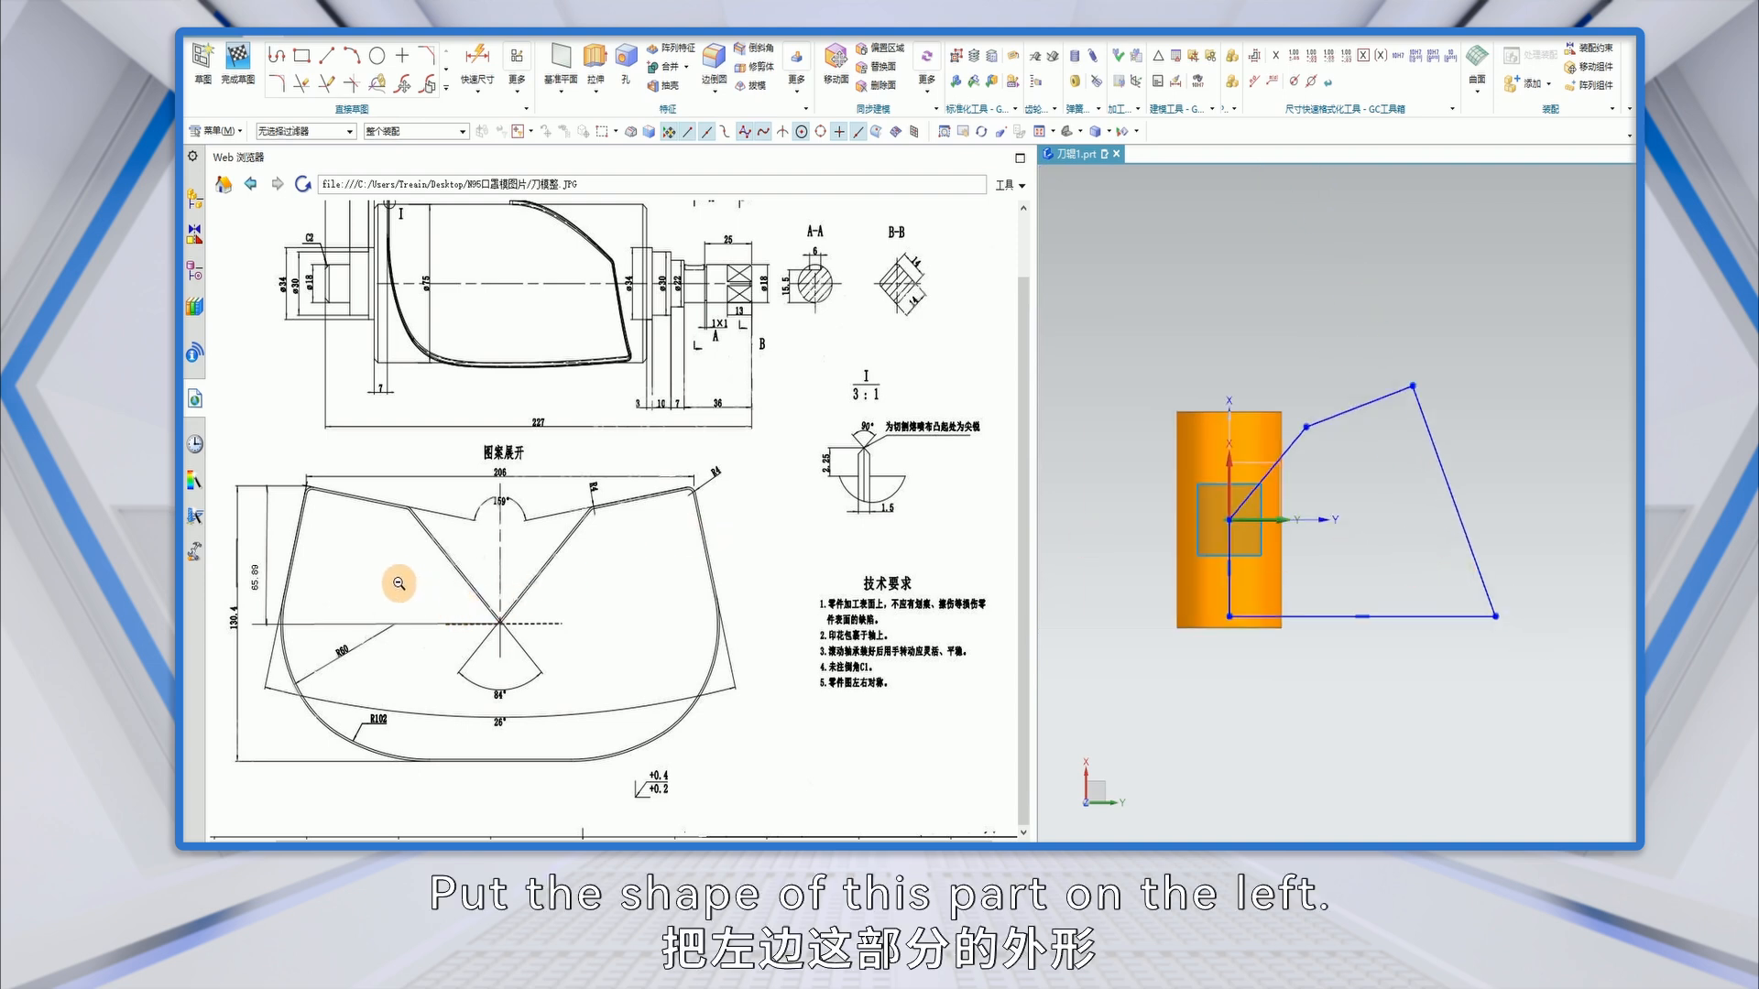
Mirror the three slanted lines and the horizontal bottom line, using the vertical line below the origin as the centerline.
click(447, 91)
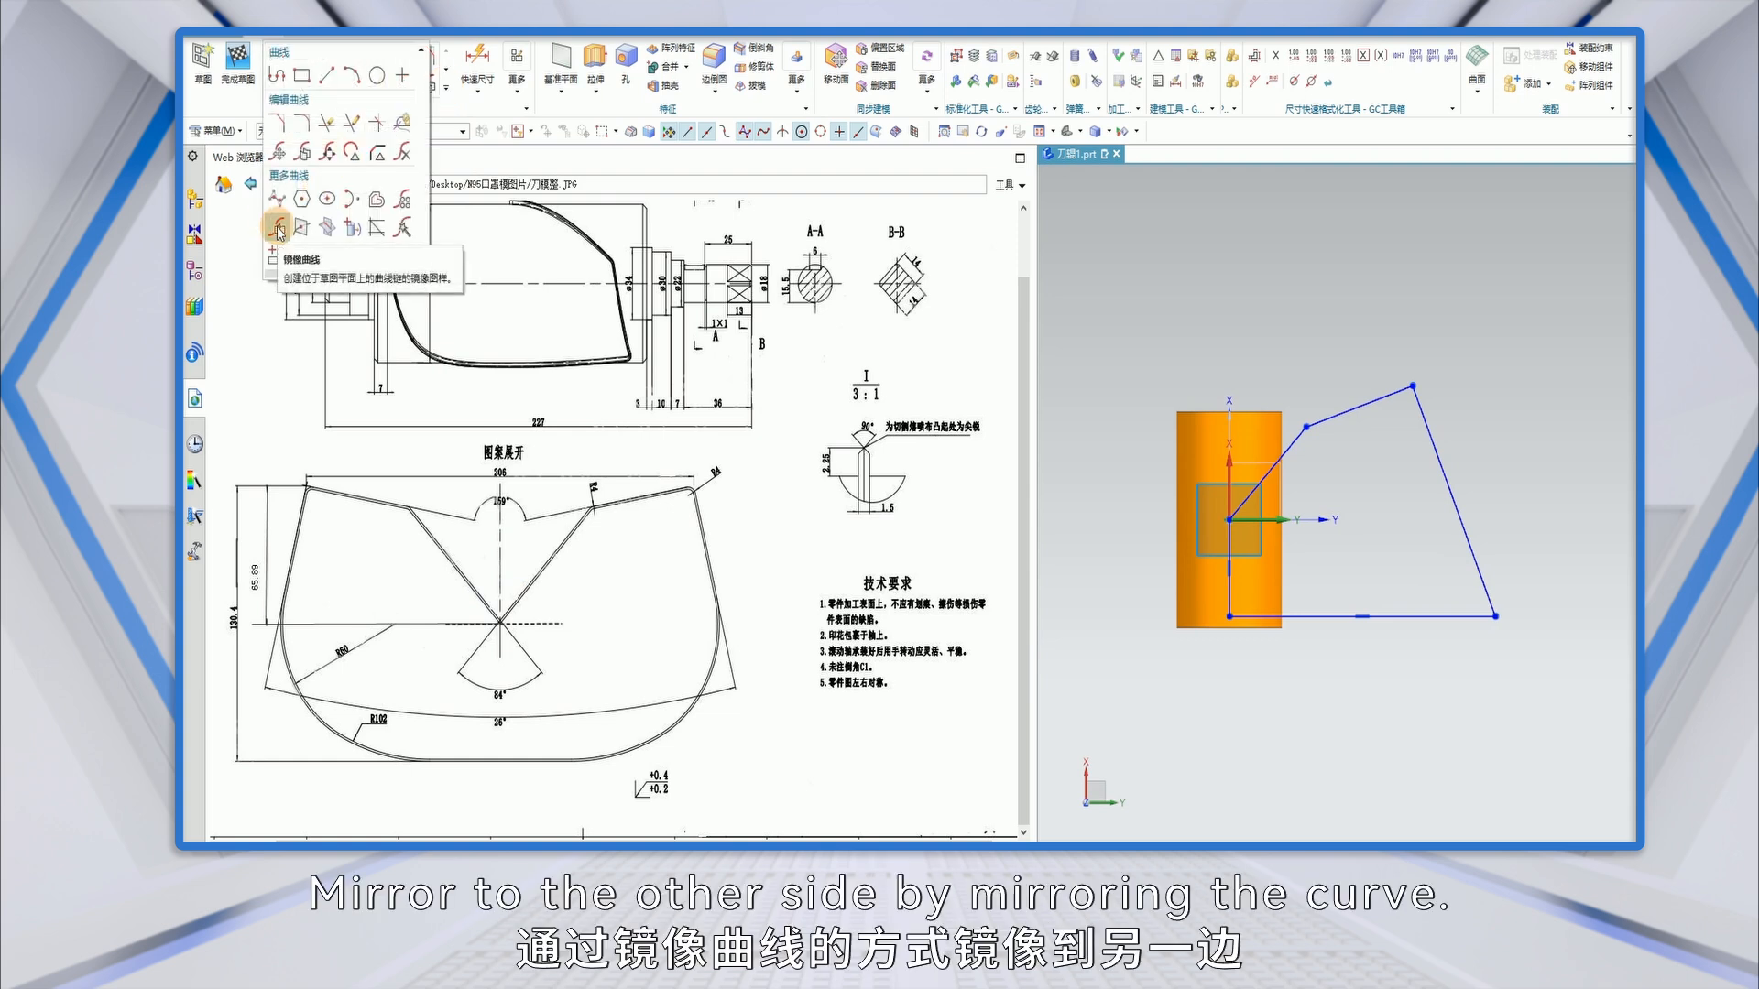
click(278, 229)
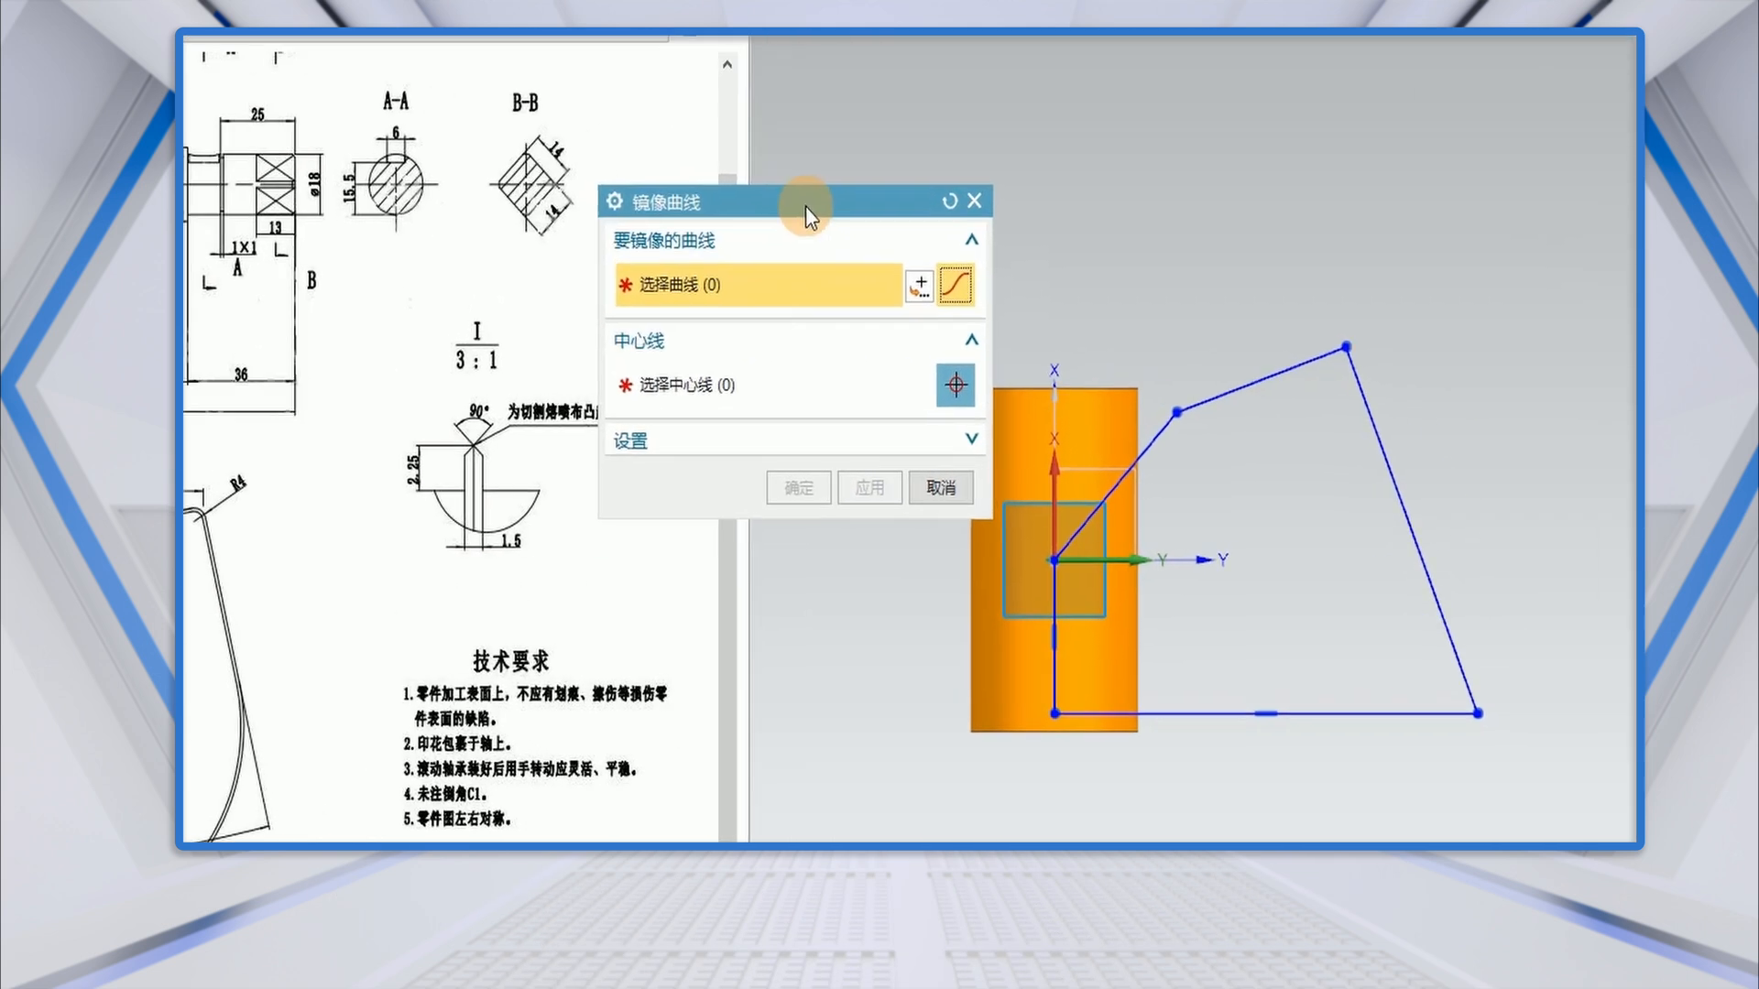
drag(805, 206, 656, 195)
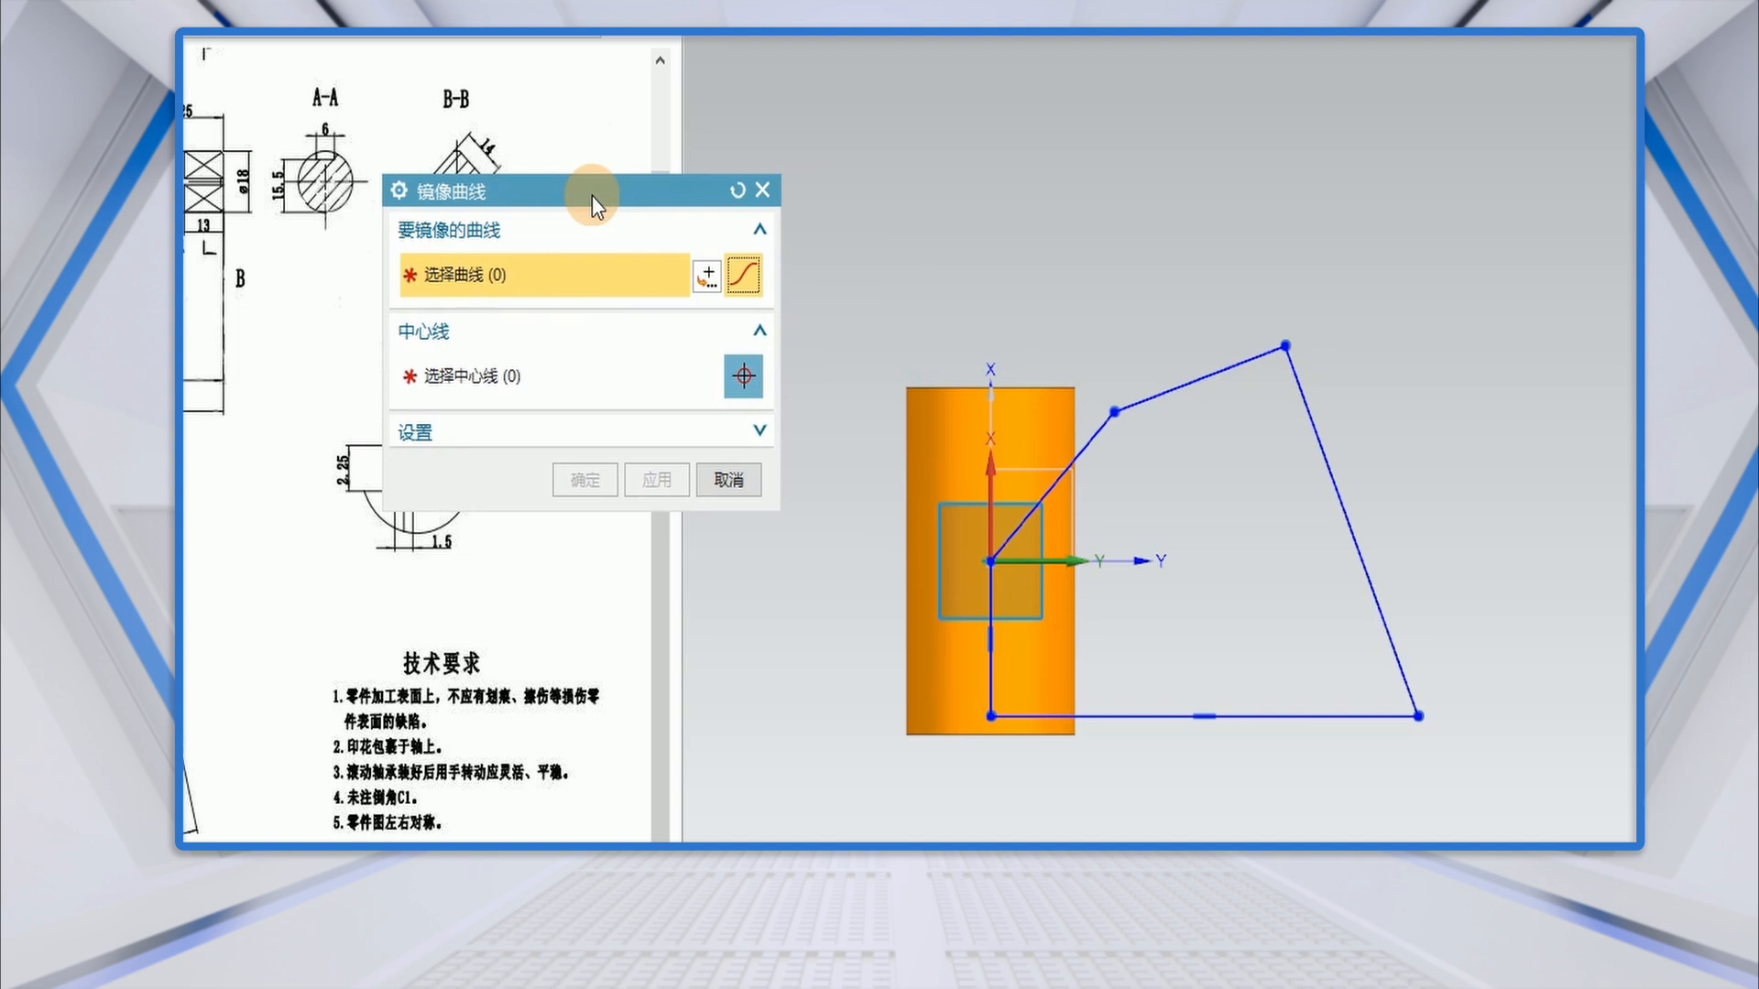
click(1078, 463)
click(1177, 389)
click(1311, 425)
click(1339, 721)
click(518, 377)
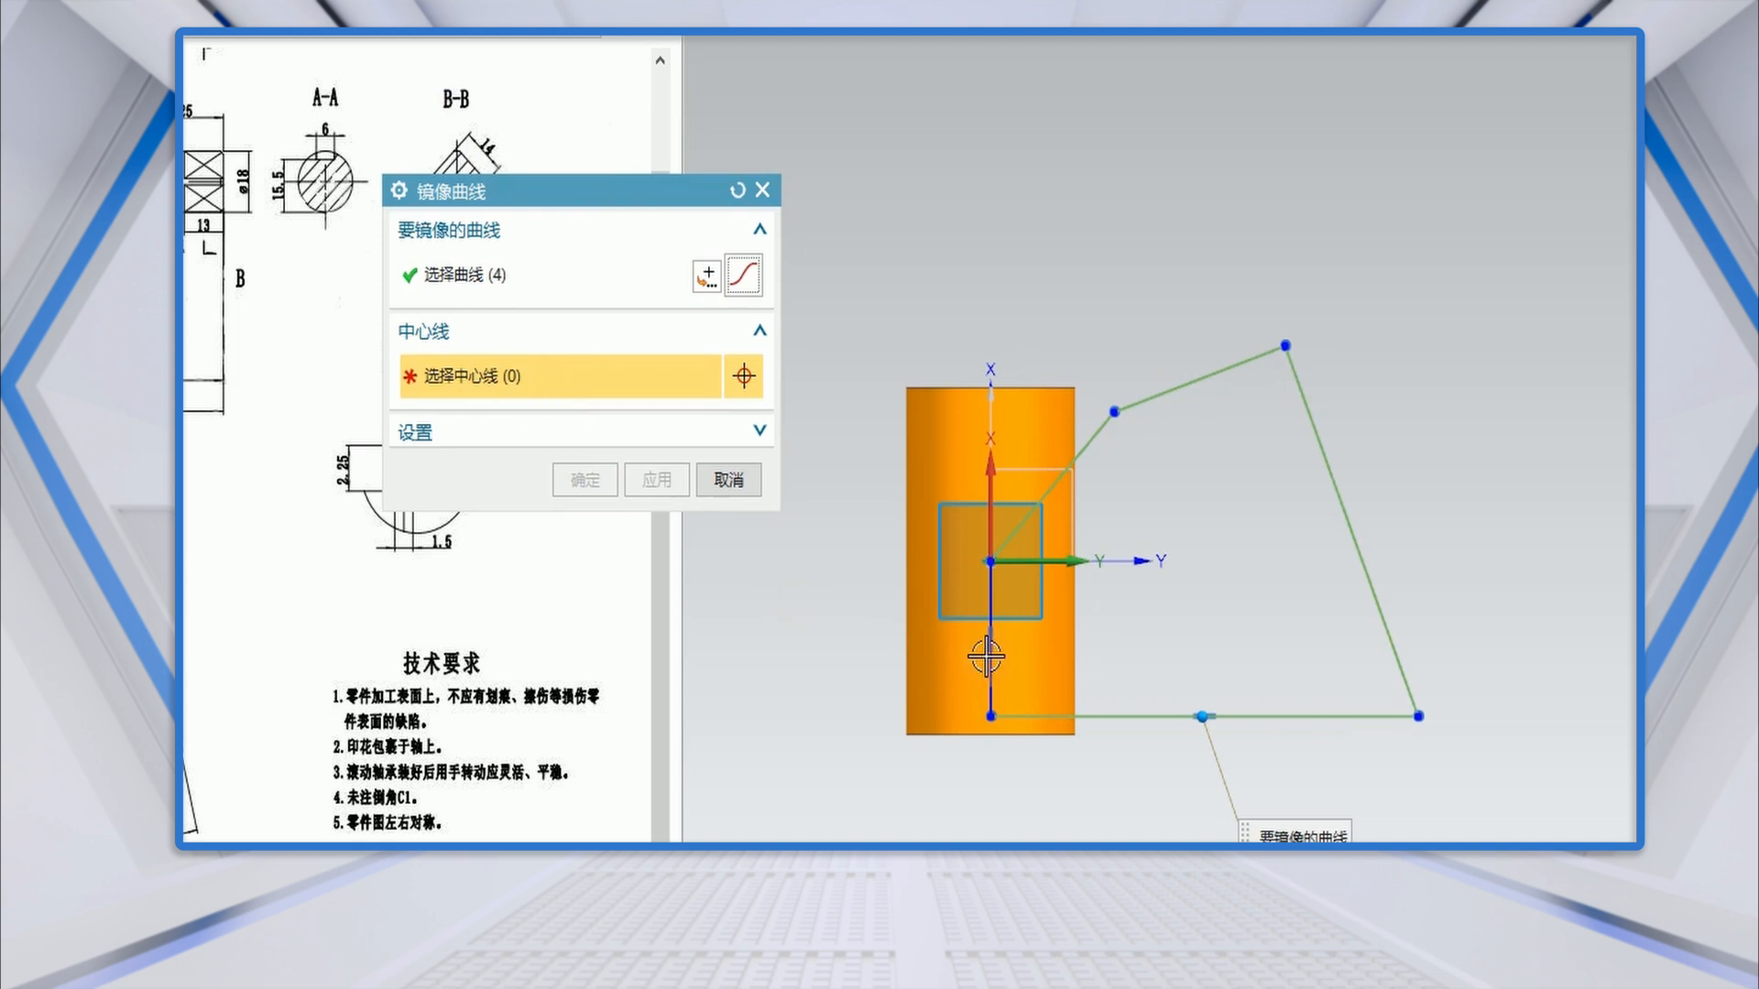
click(991, 691)
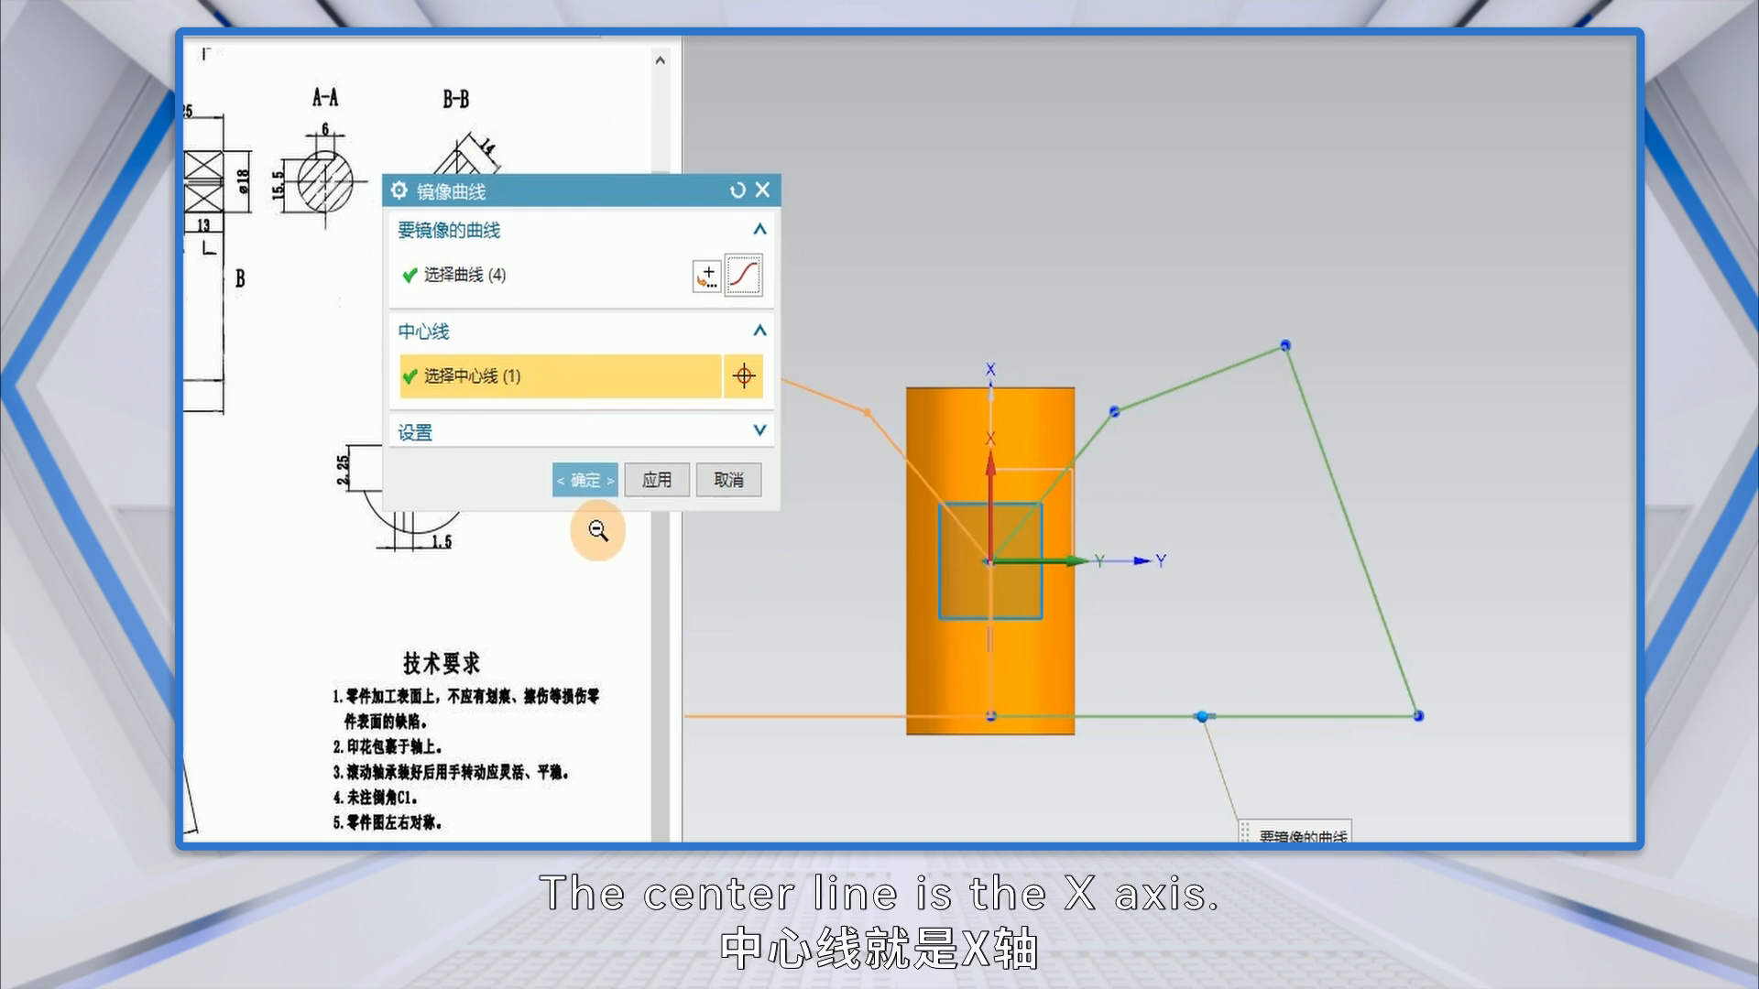
click(585, 479)
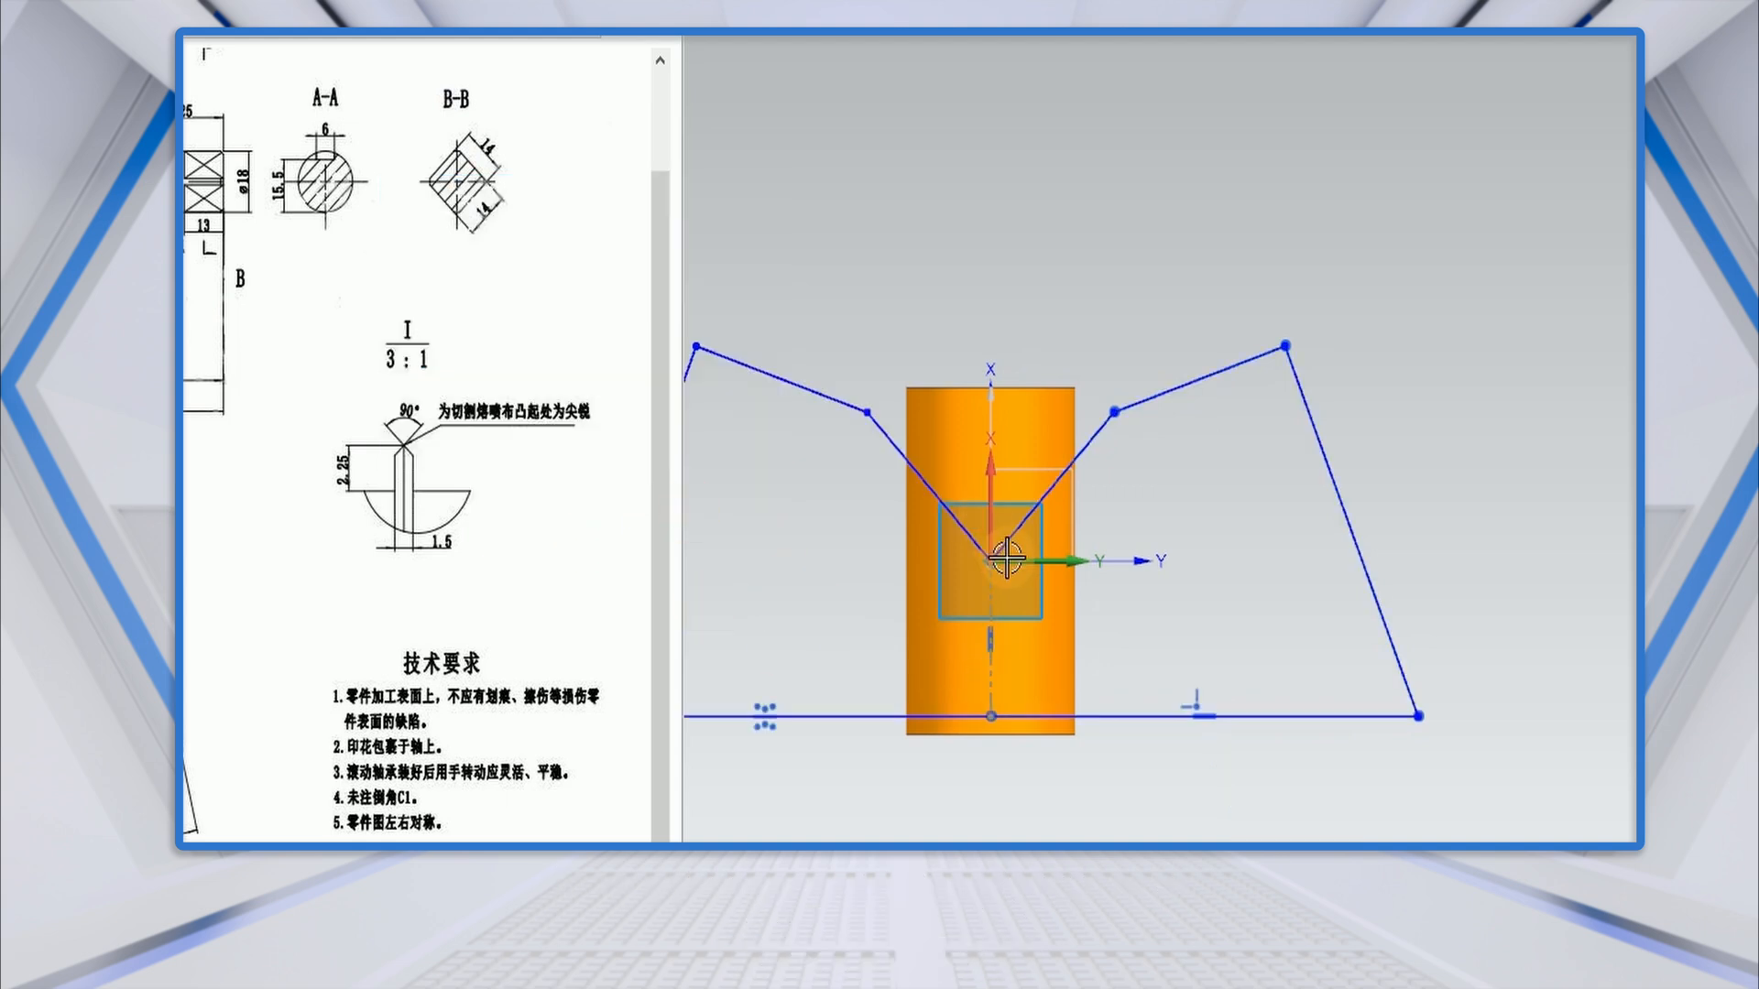
Dimension the horizontal distance between the two upper outer corners of the outline with Rapid Dimension and set it to 206 mm.
scroll(1077, 634, down, 1)
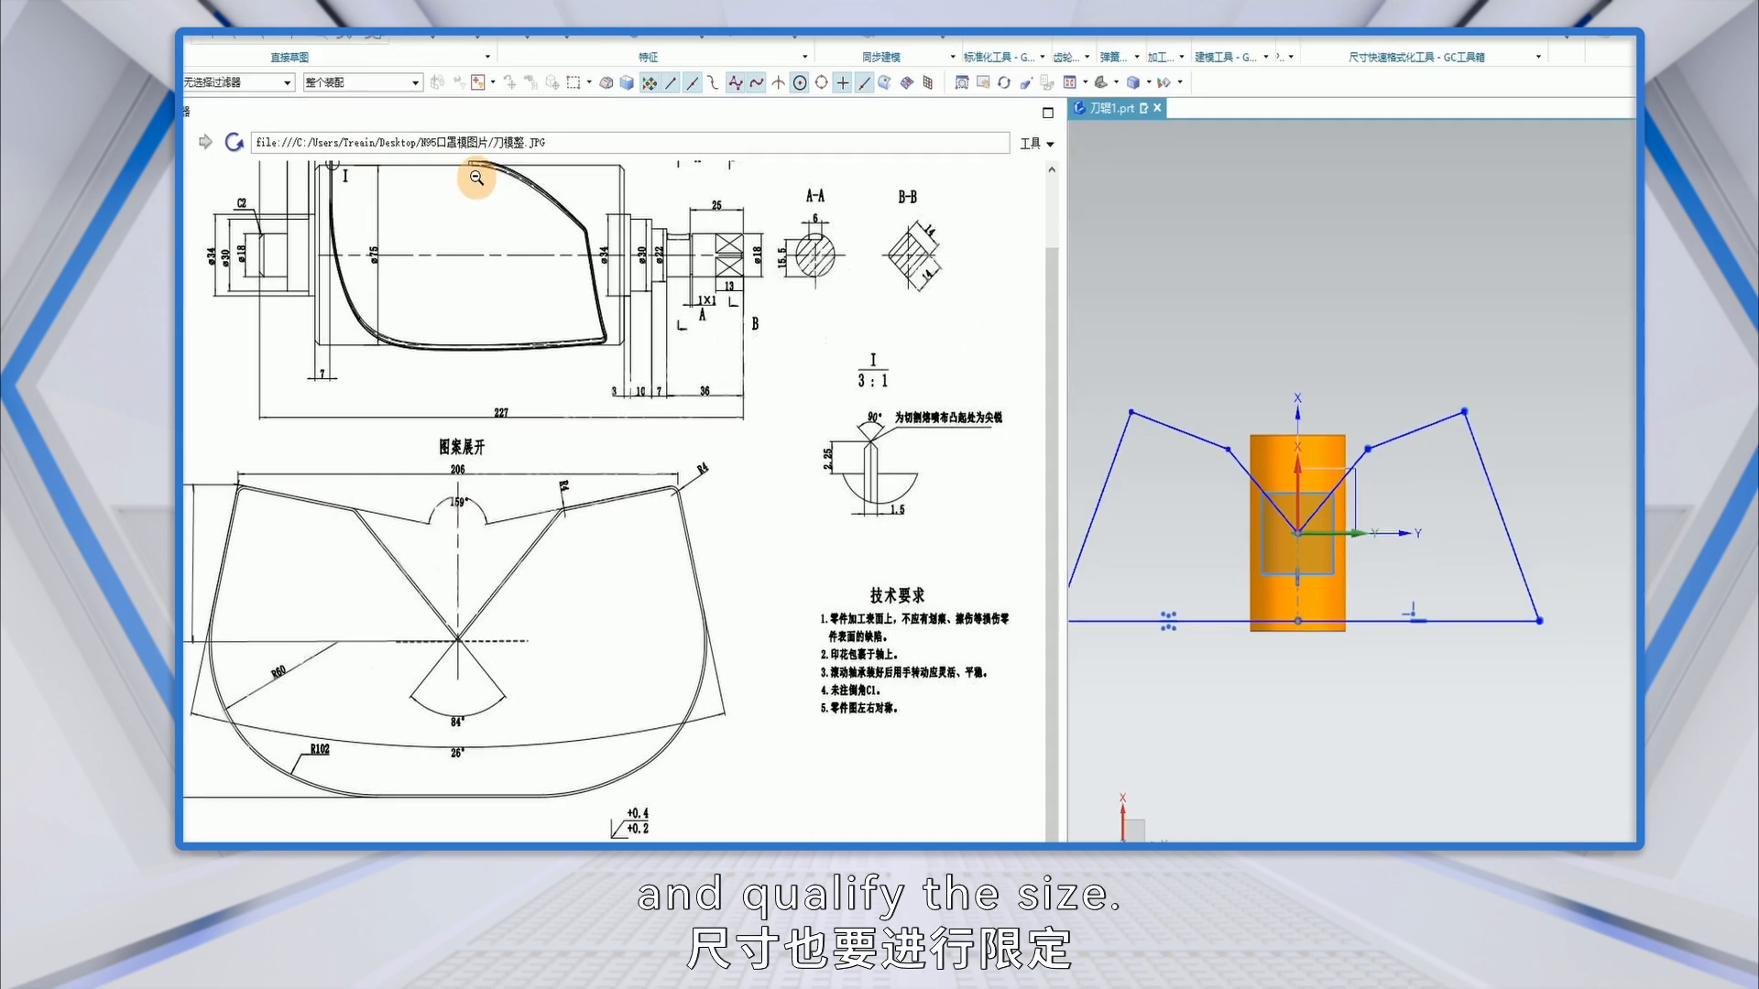
click(478, 66)
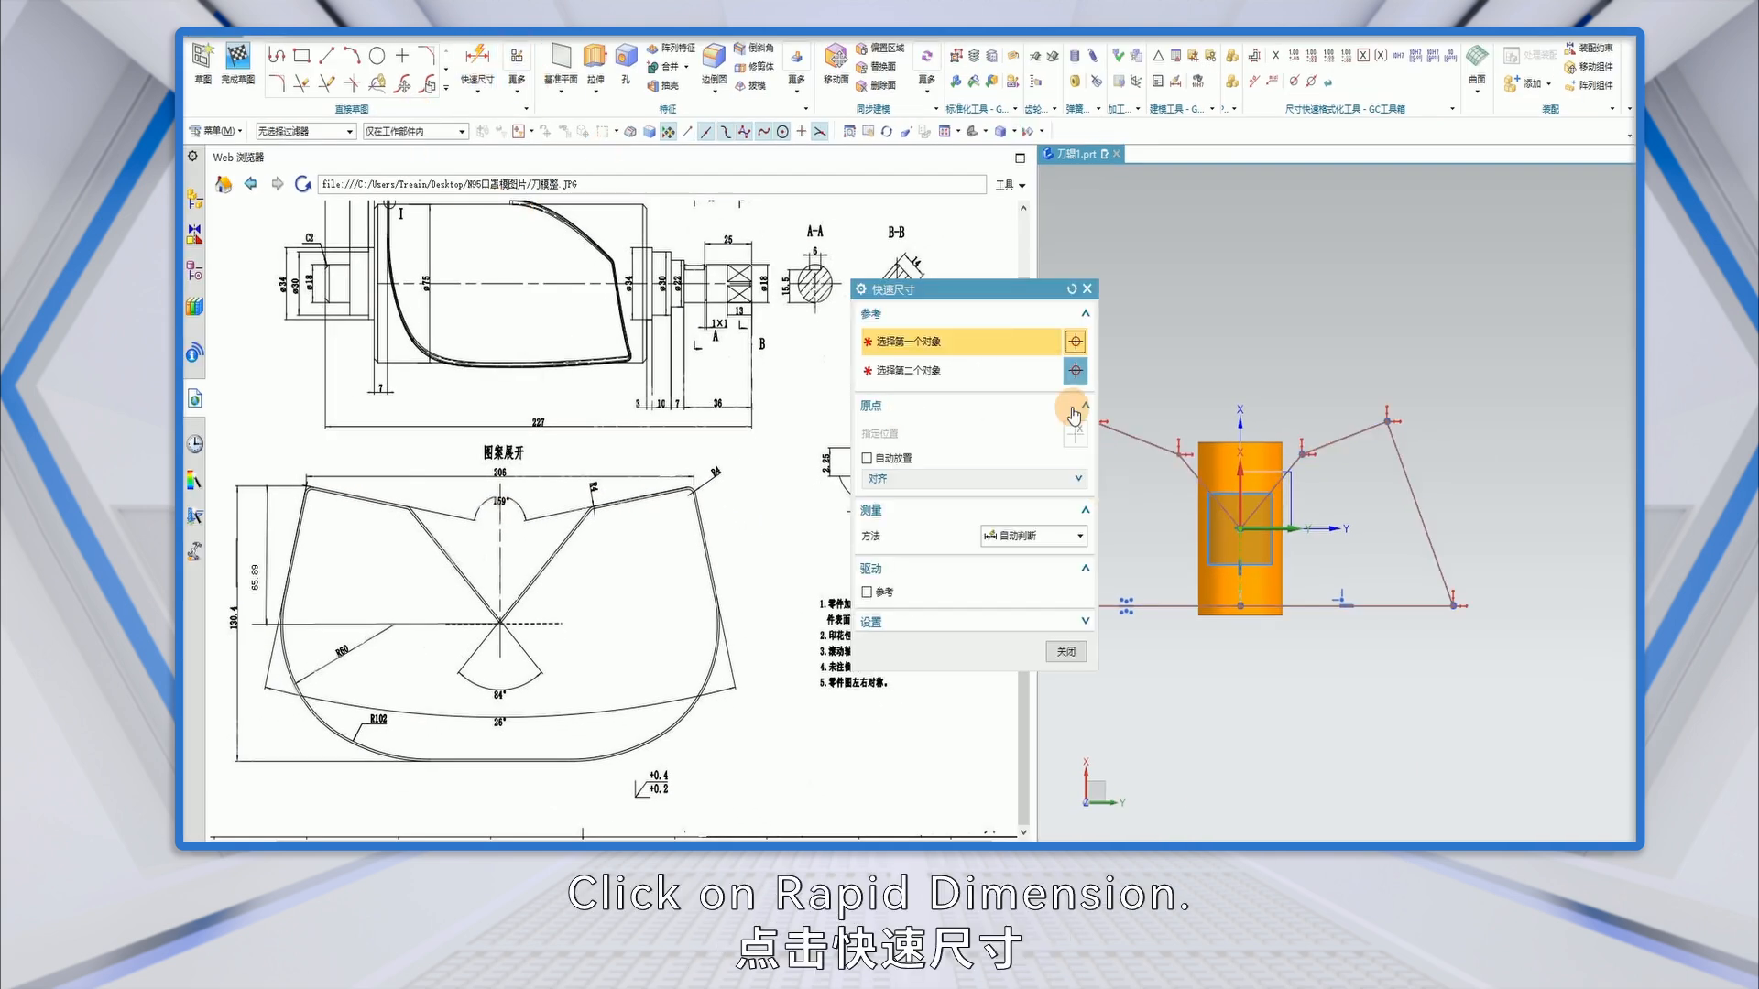
drag(998, 289, 904, 562)
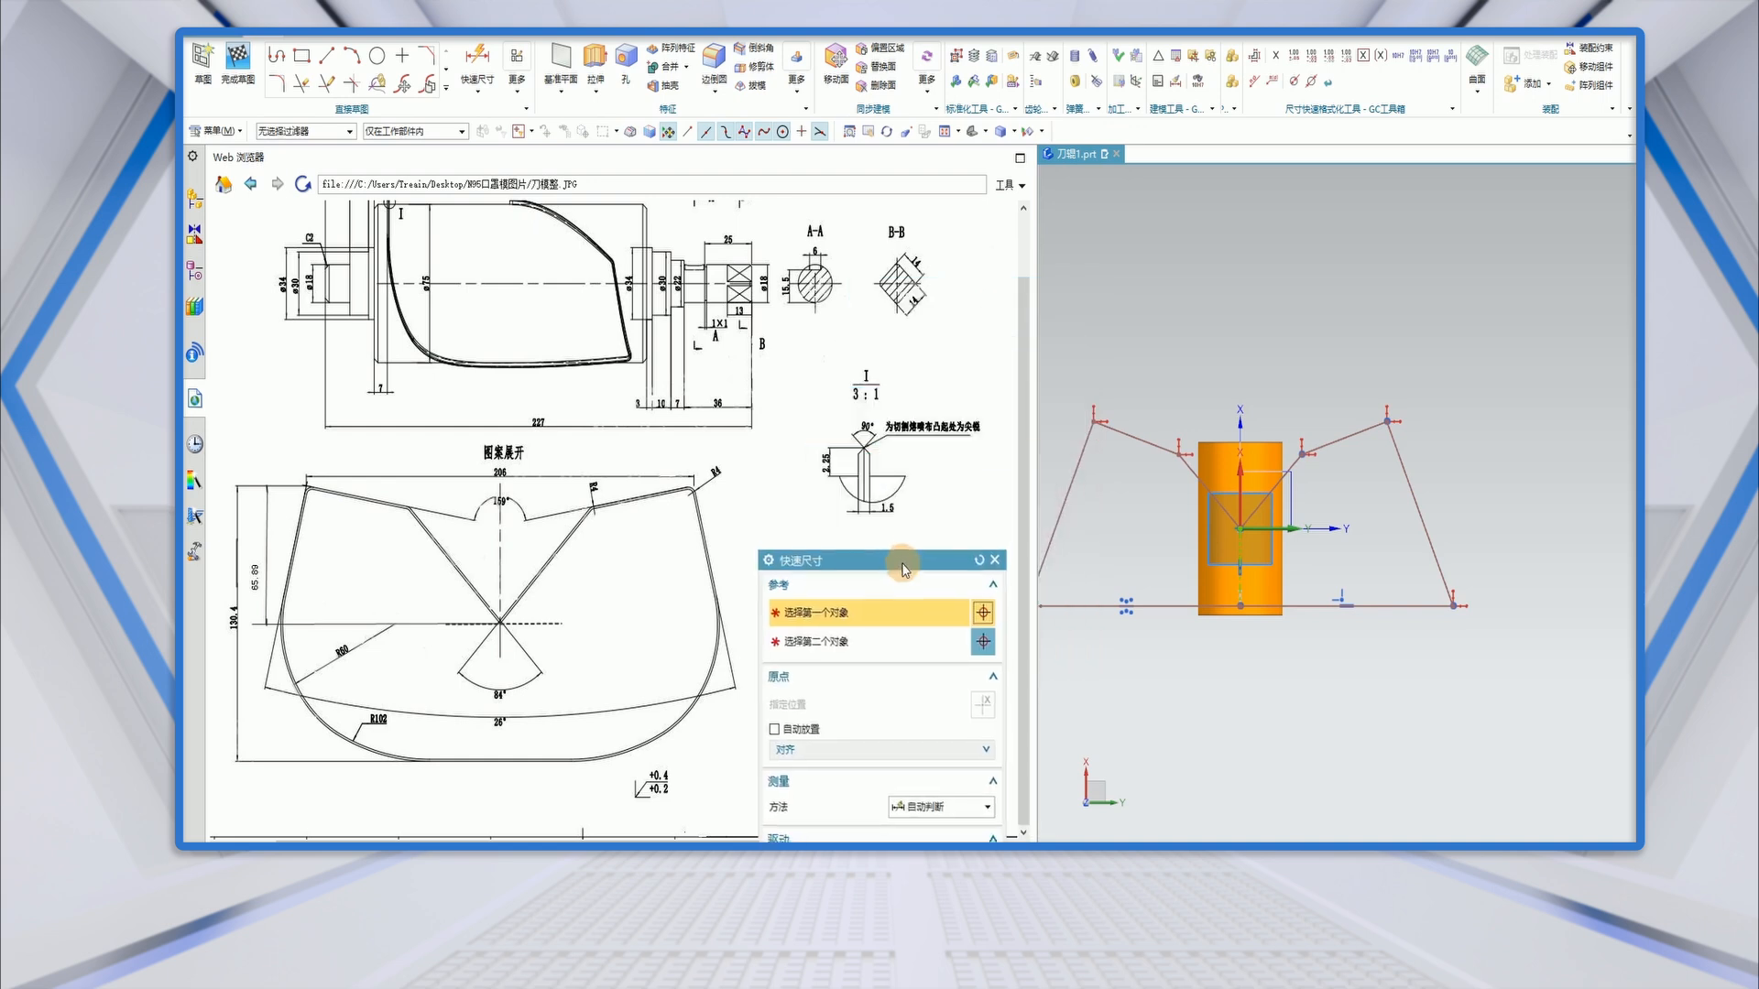
click(1093, 422)
click(1388, 422)
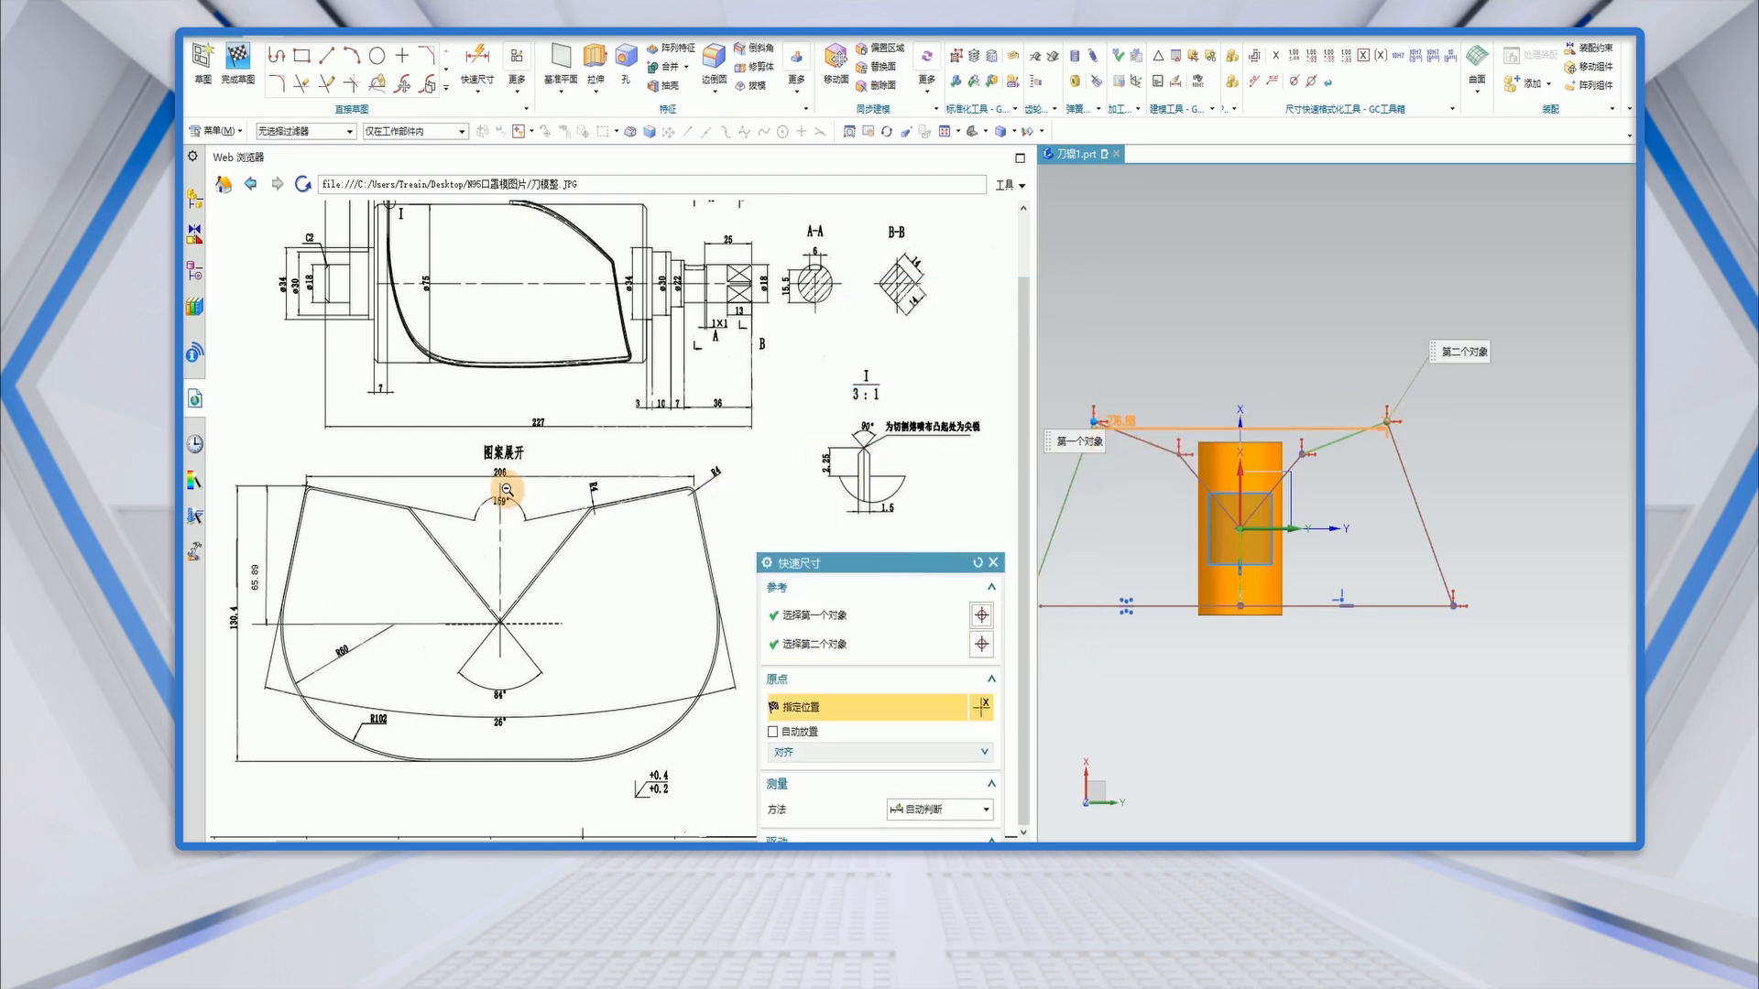
click(1238, 377)
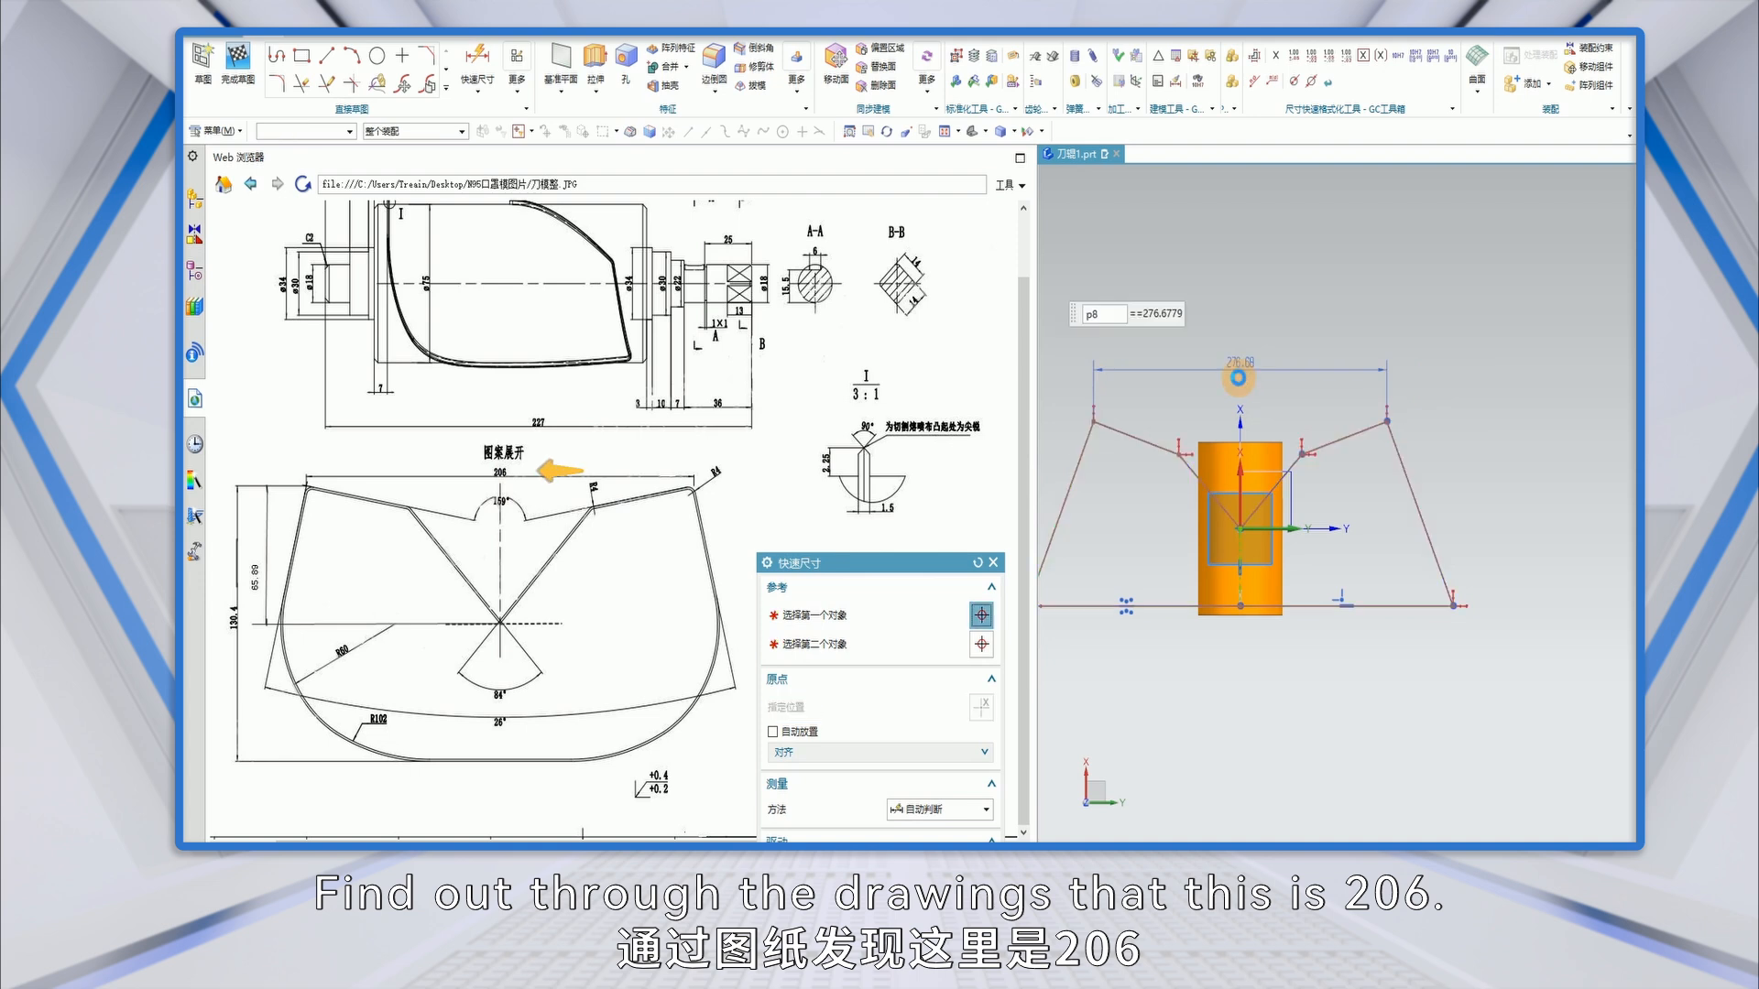
text(20)
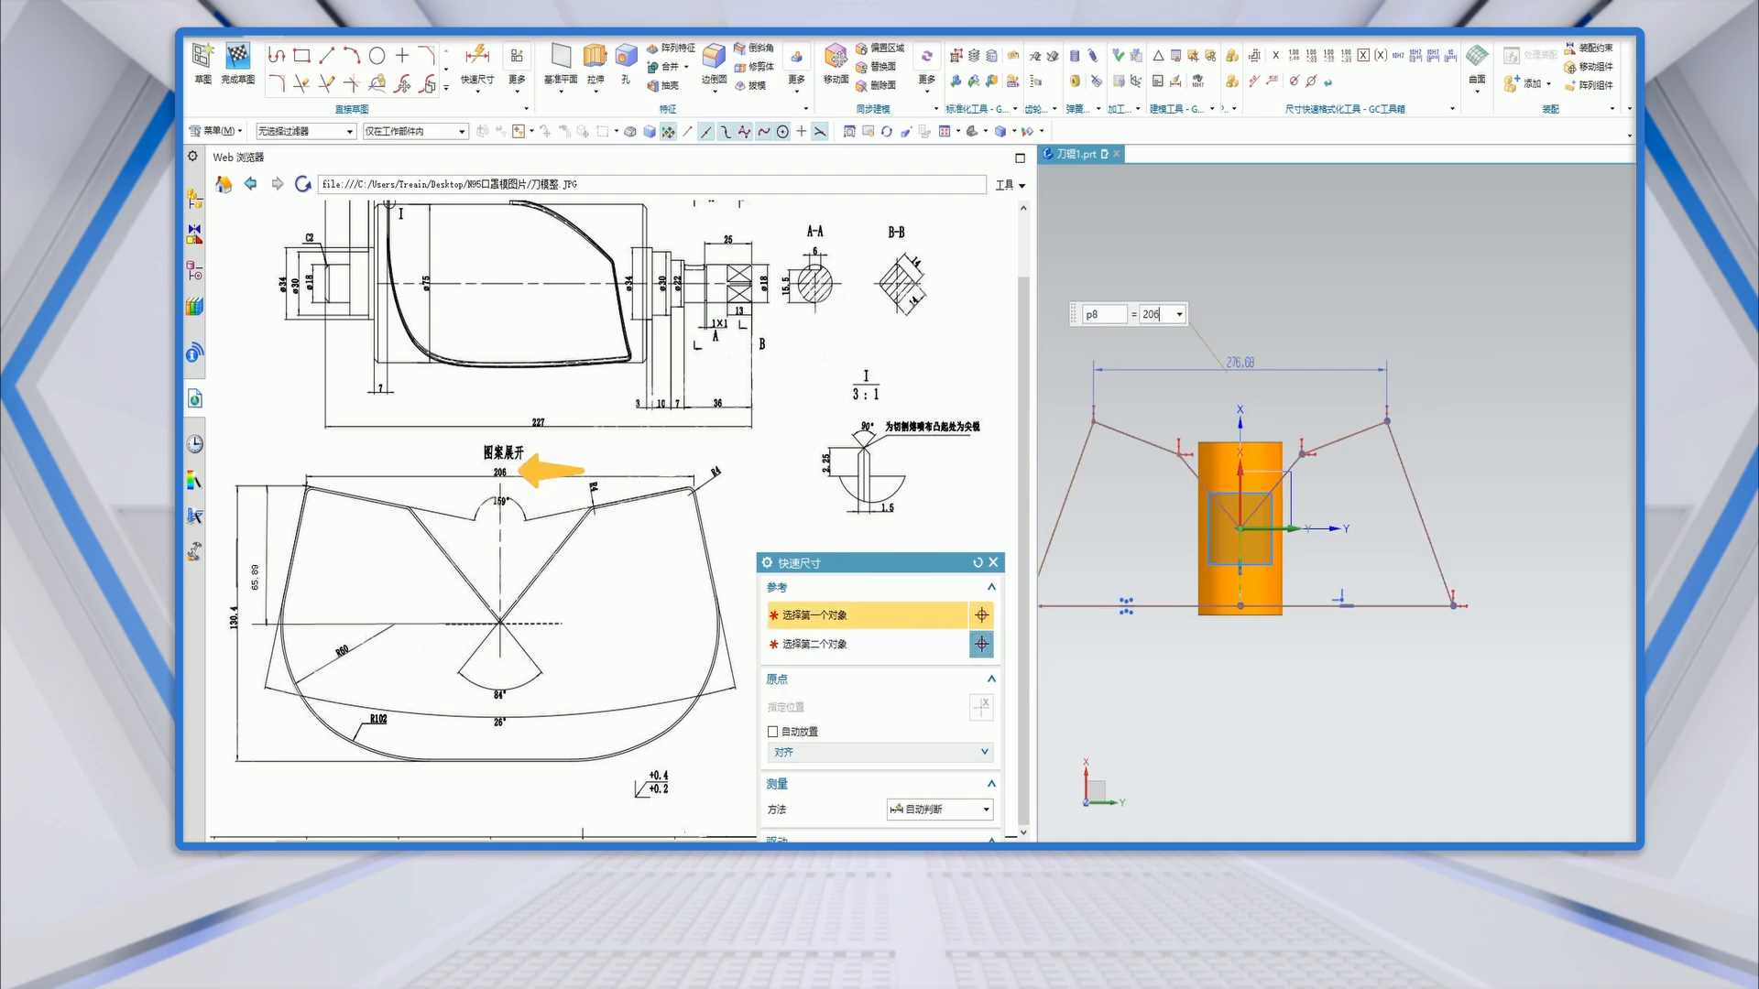
text(6)
key(Return)
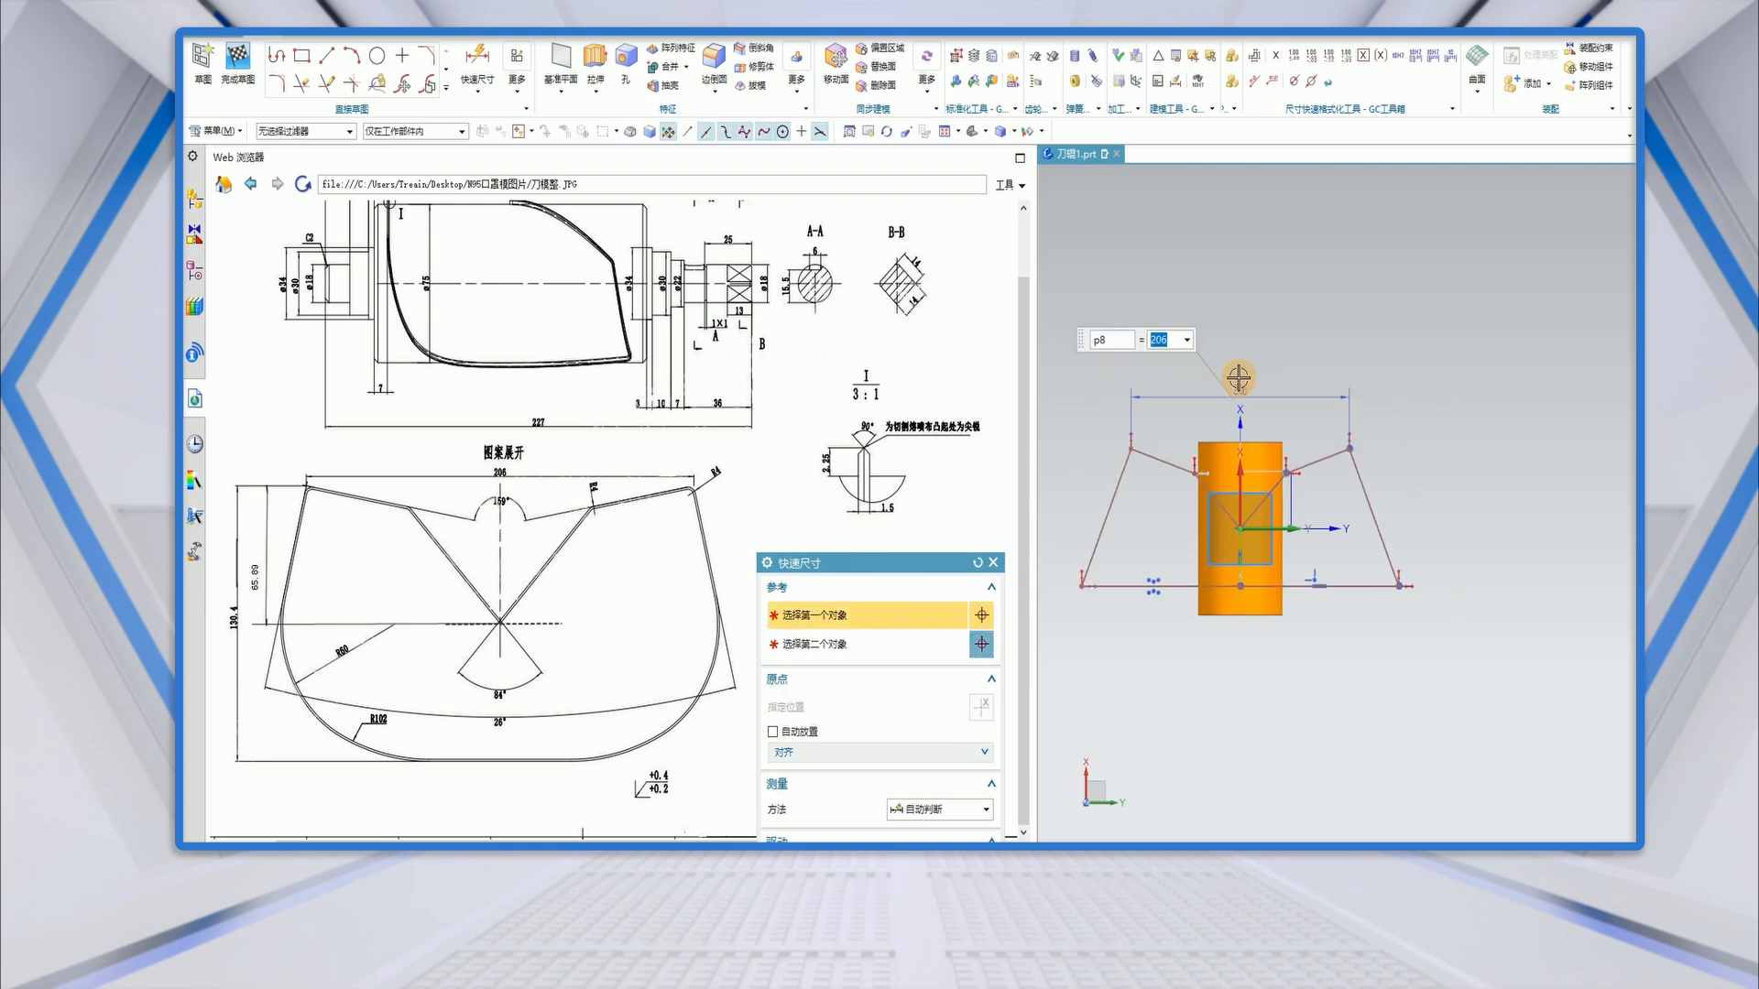
Dimension the angle between the two inner lines meeting at the origin and set it to 84 degrees.
scroll(1248, 522, up, 4)
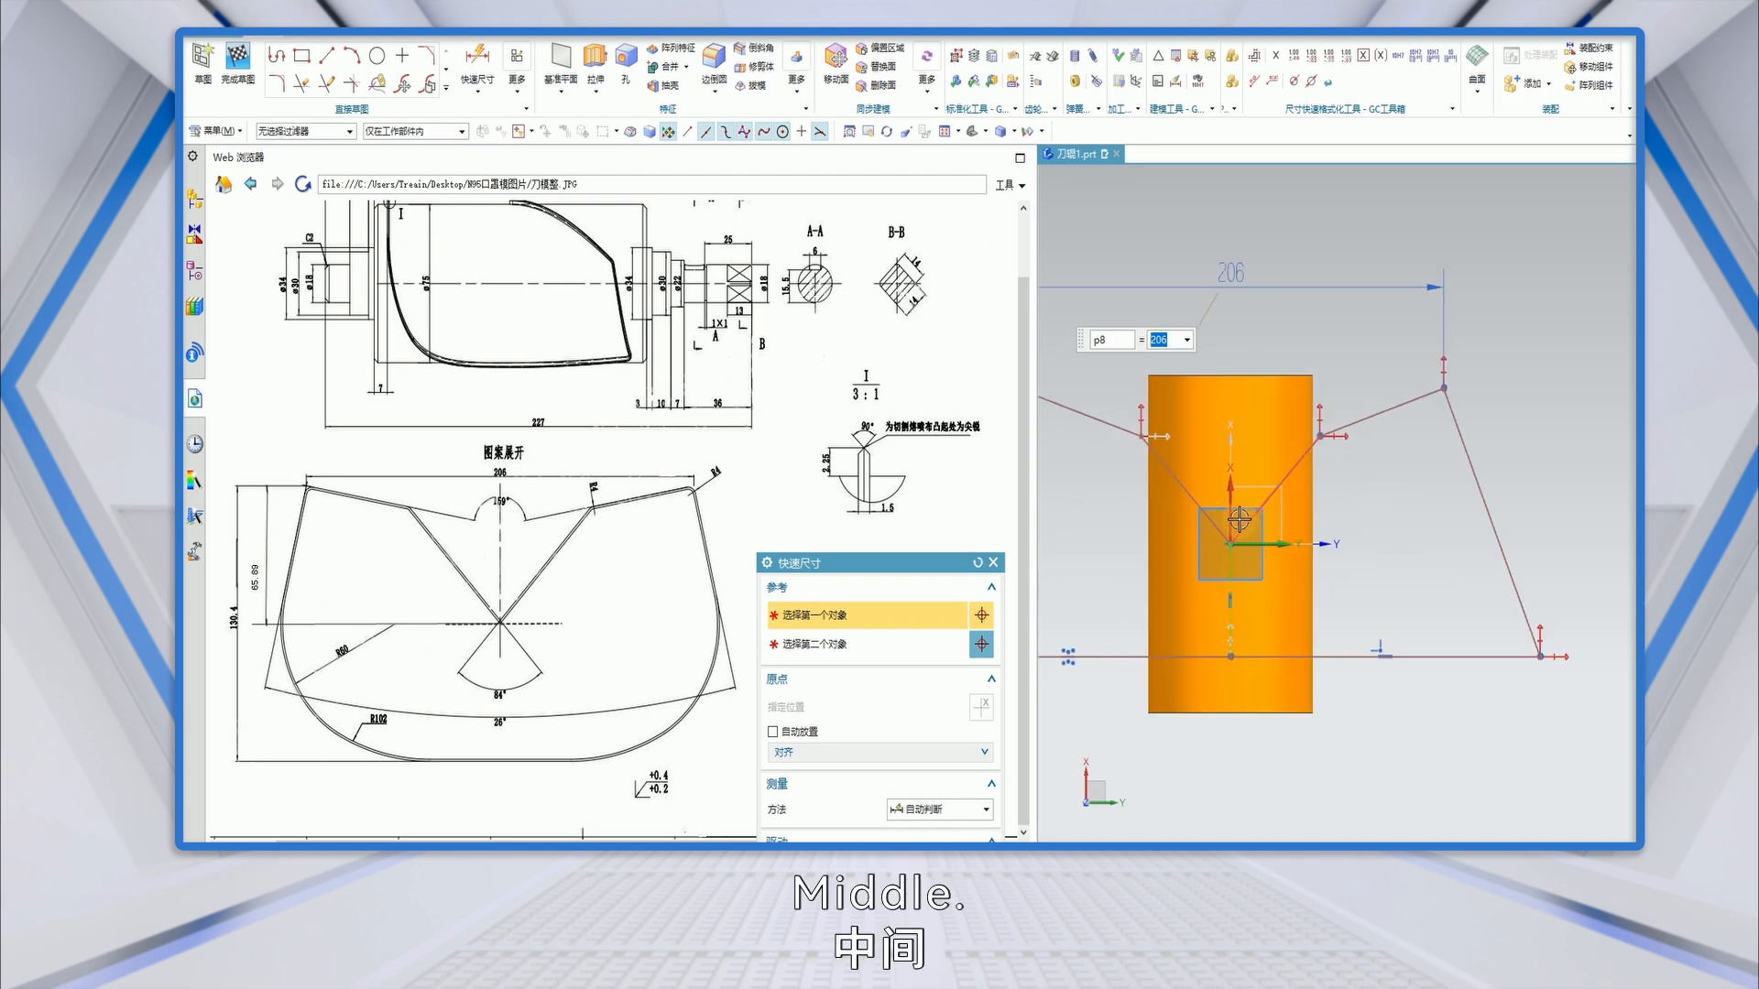
click(1181, 497)
click(1276, 490)
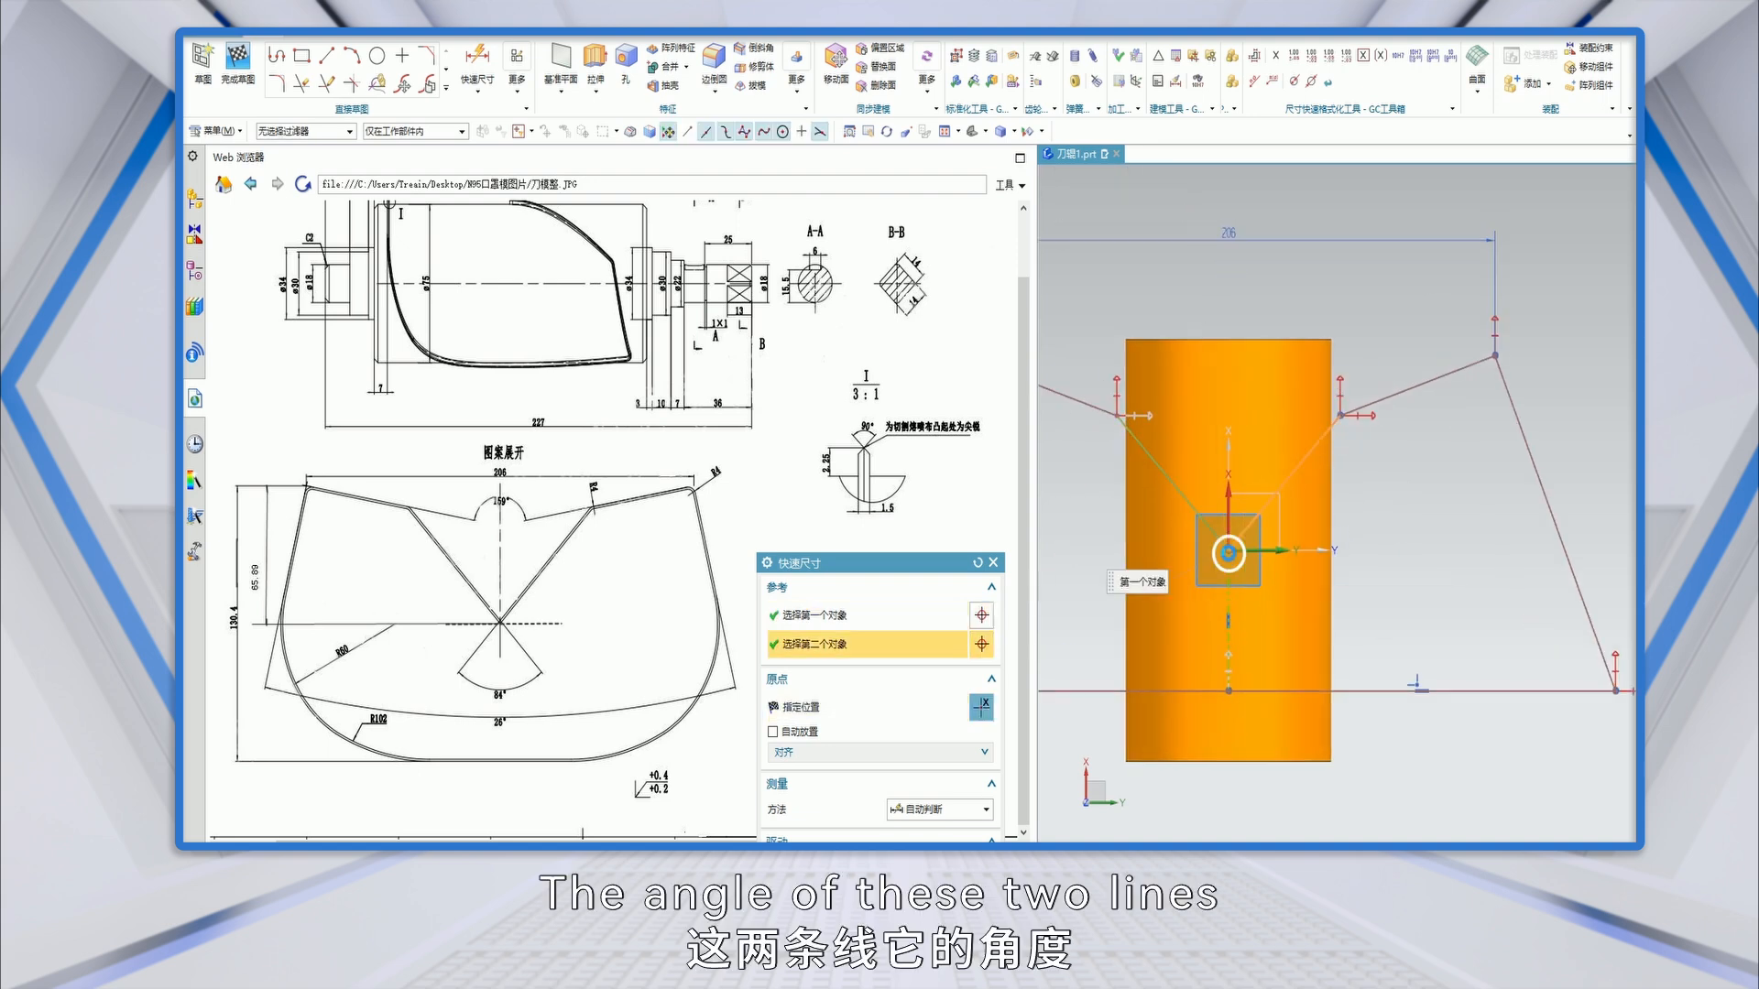
click(1212, 610)
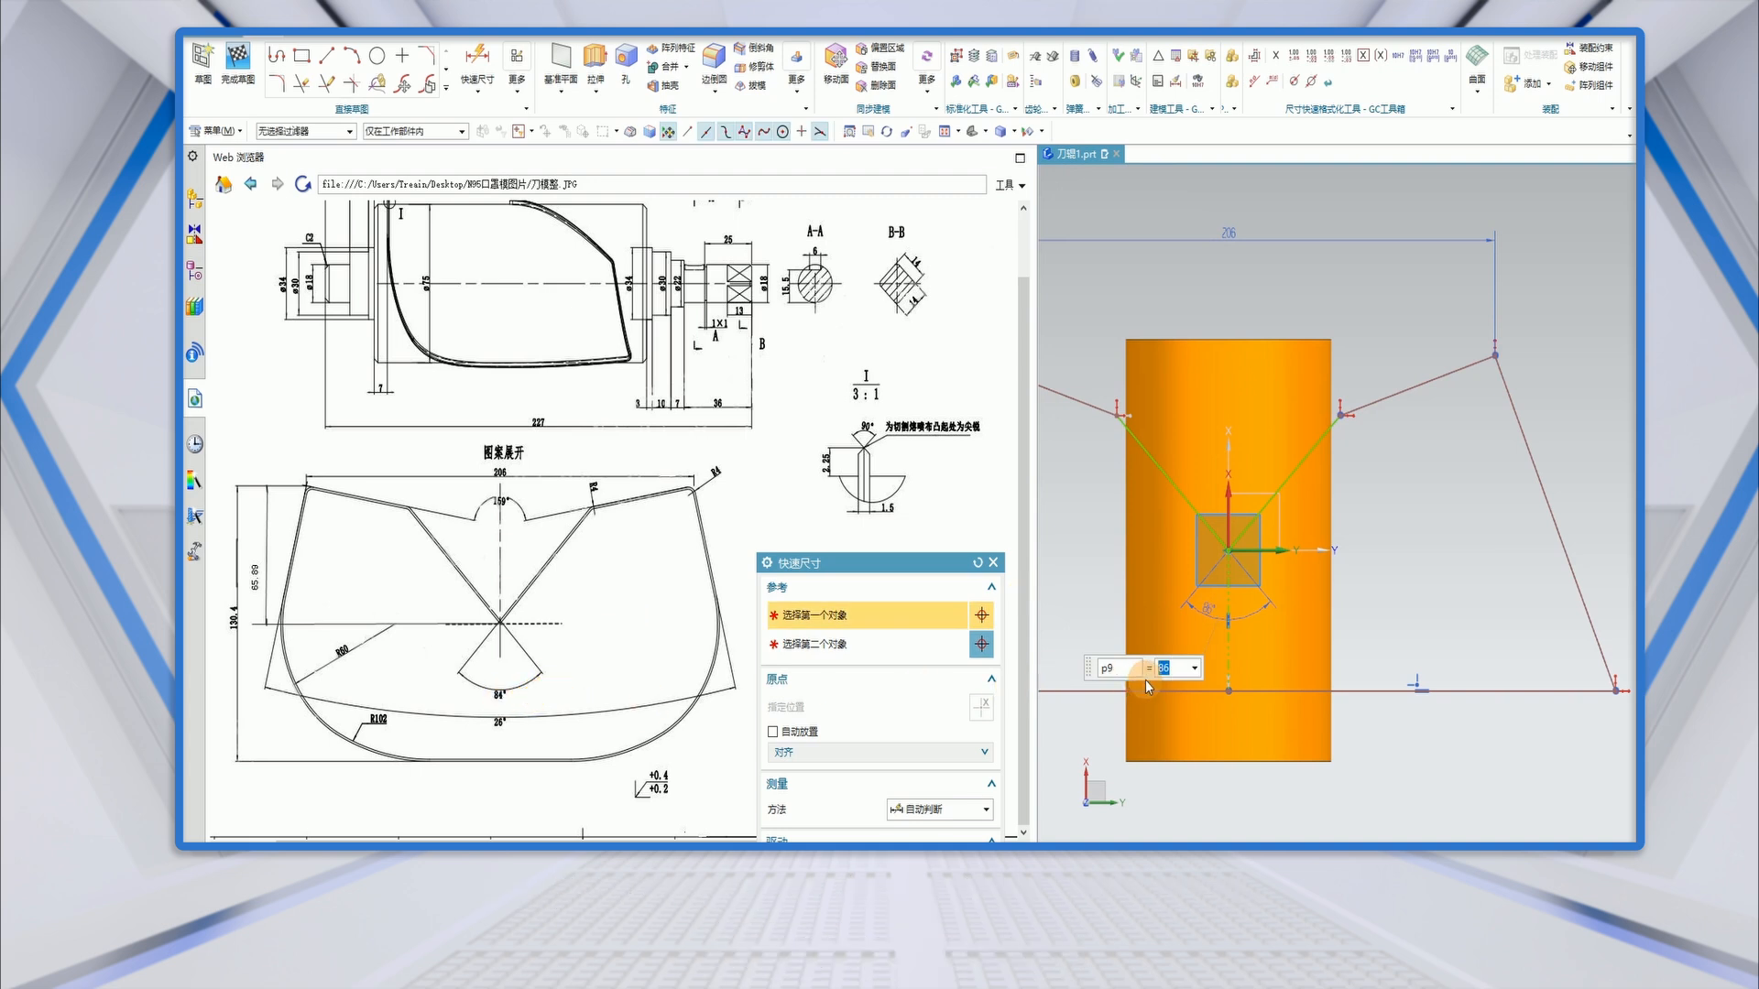
text(84)
key(Return)
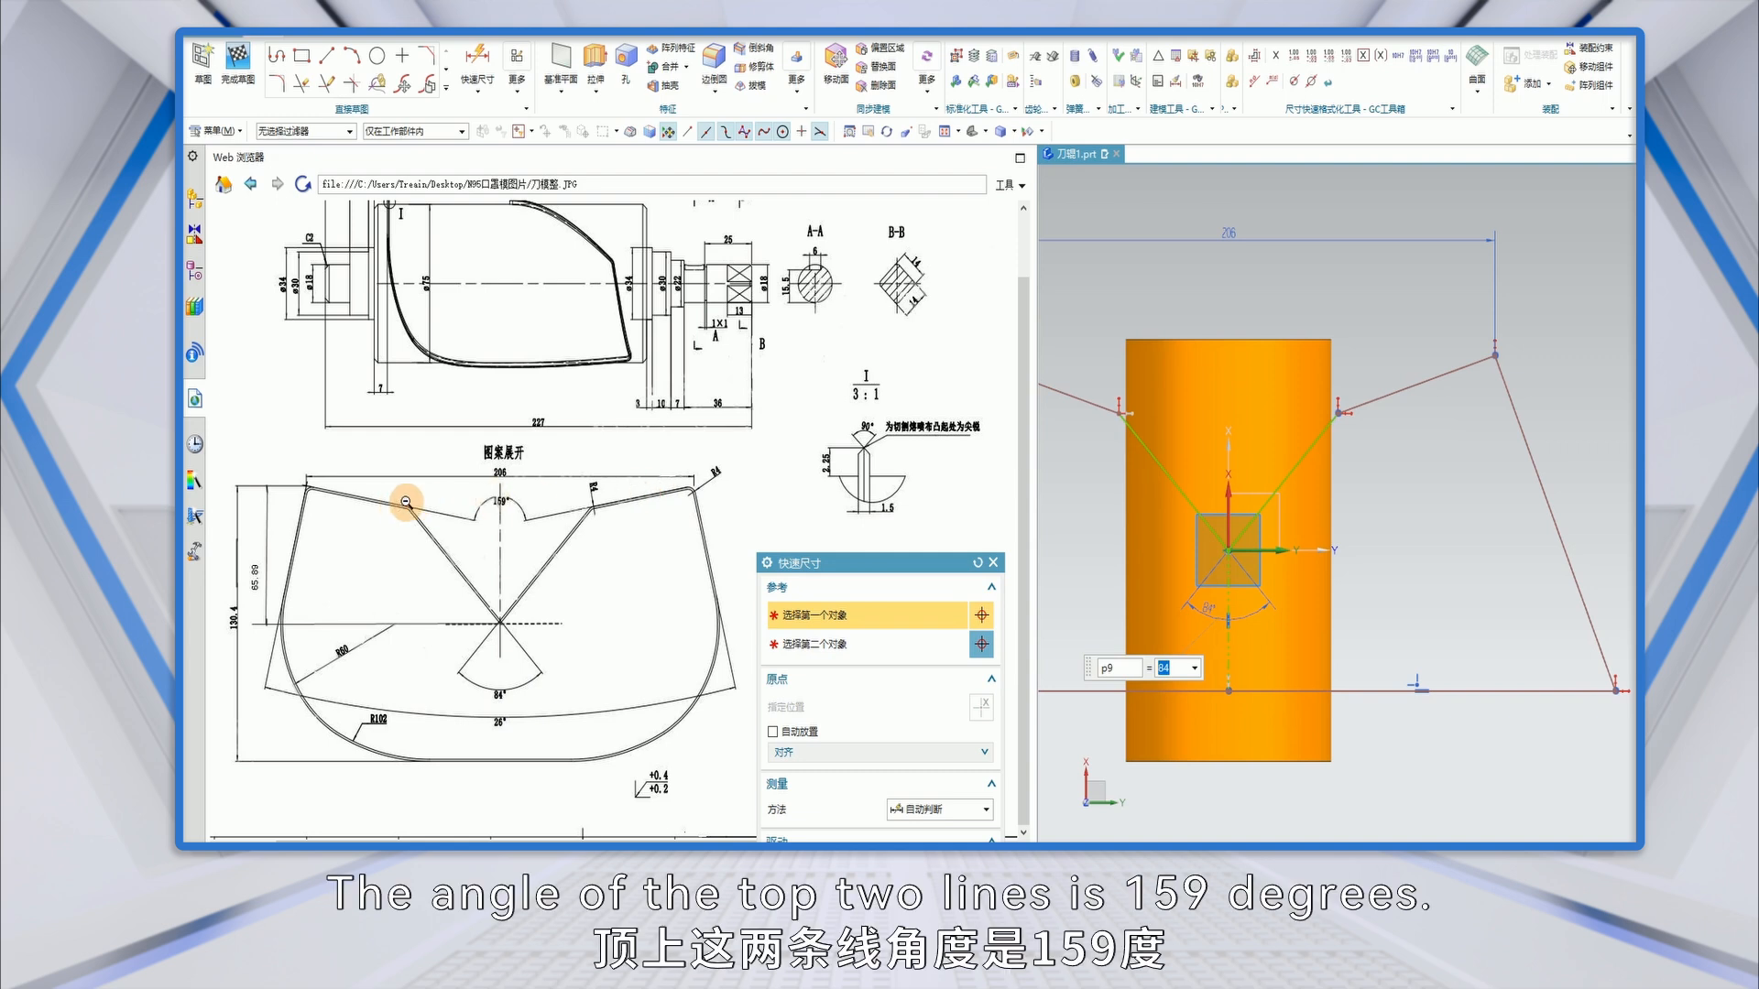
Dimension the angle between the two top slanted lines and set it to 159 degrees.
scroll(1231, 585, down, 2)
click(1148, 478)
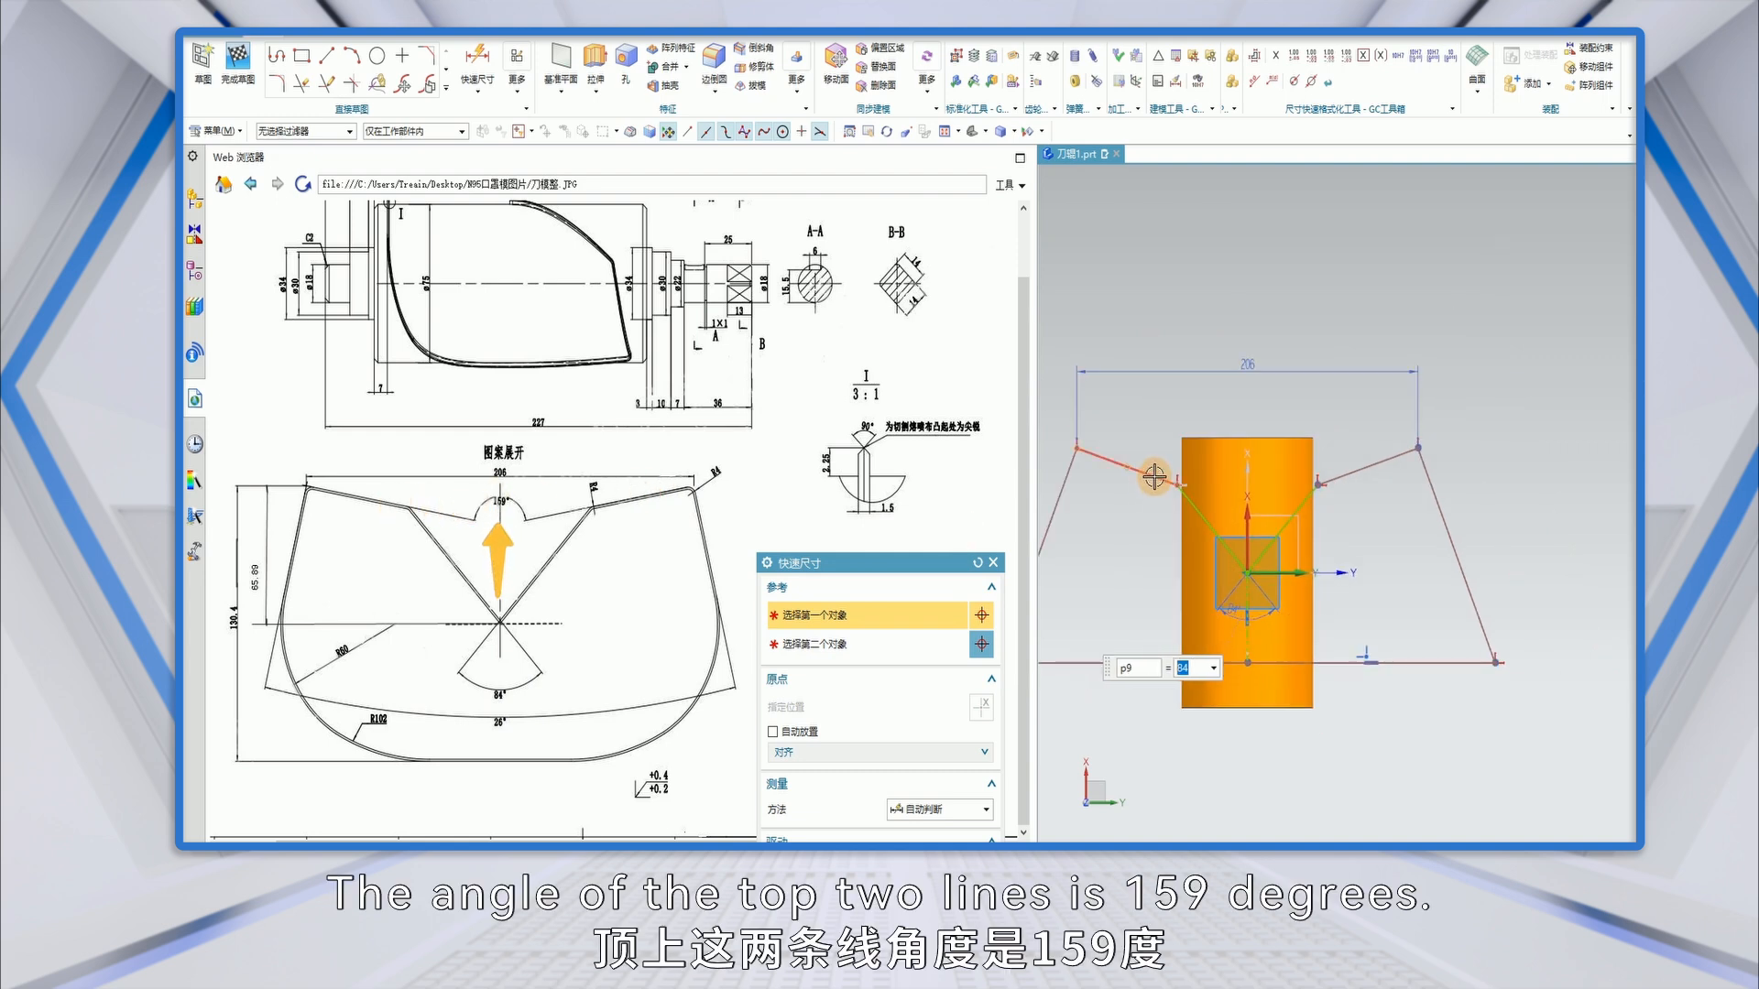
click(1340, 467)
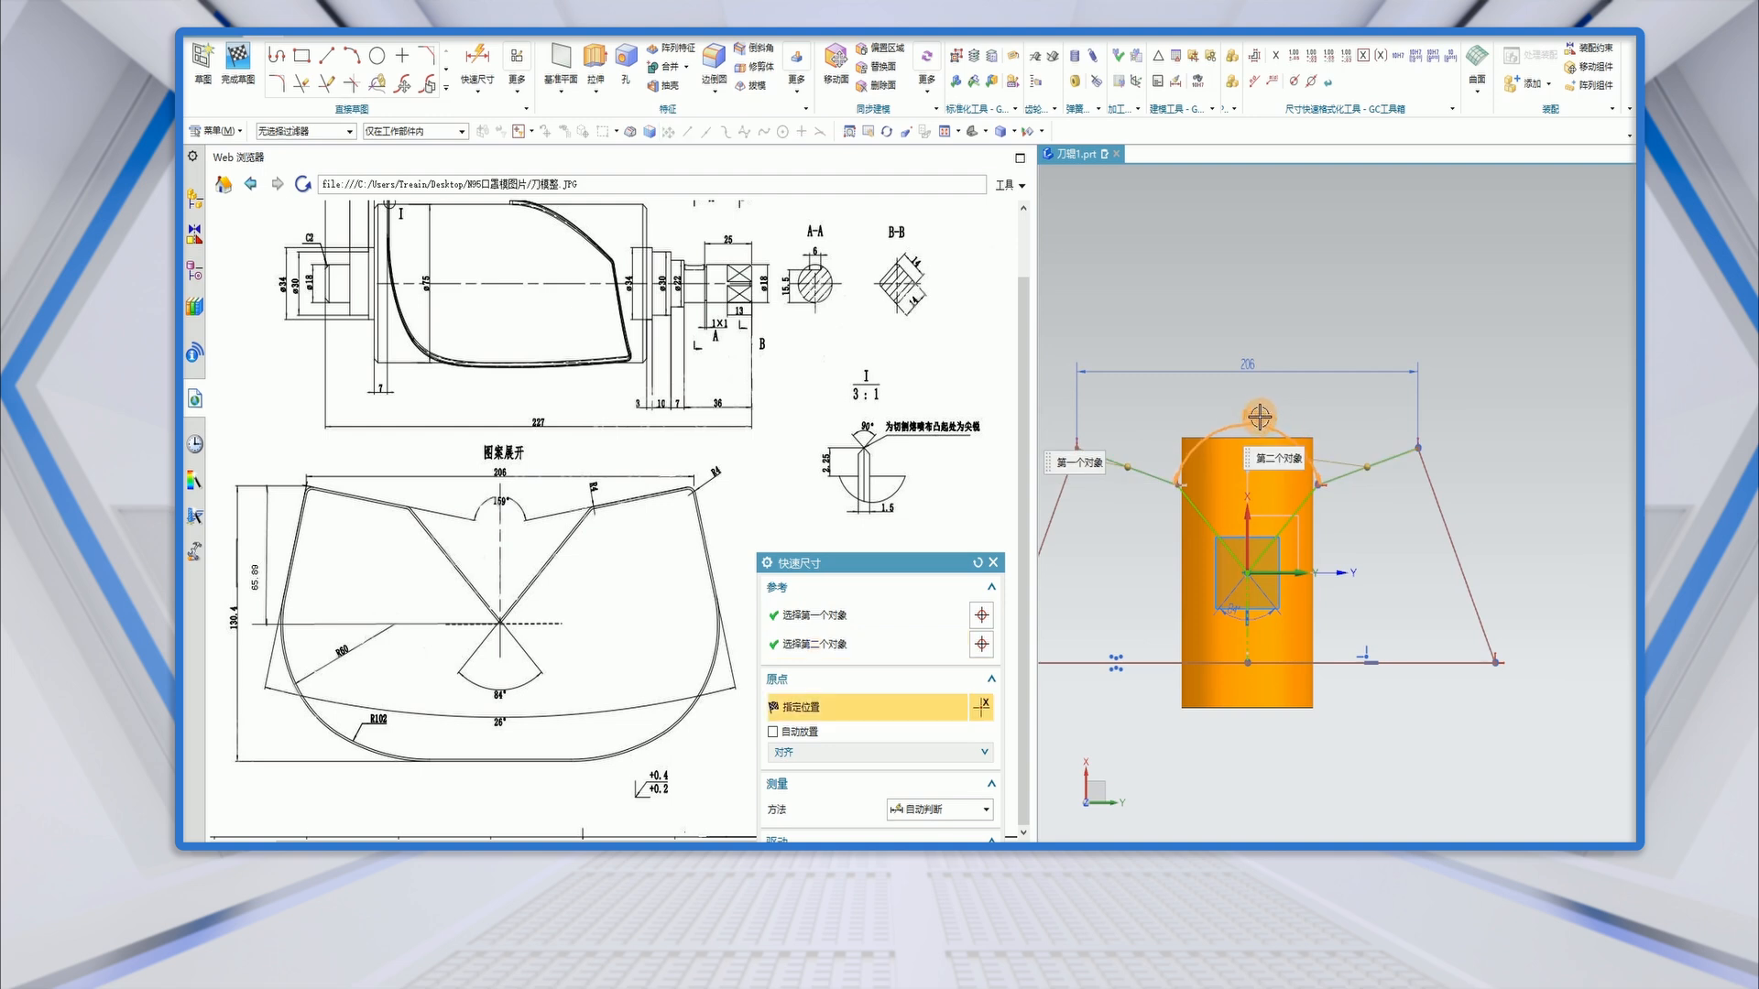
click(1258, 409)
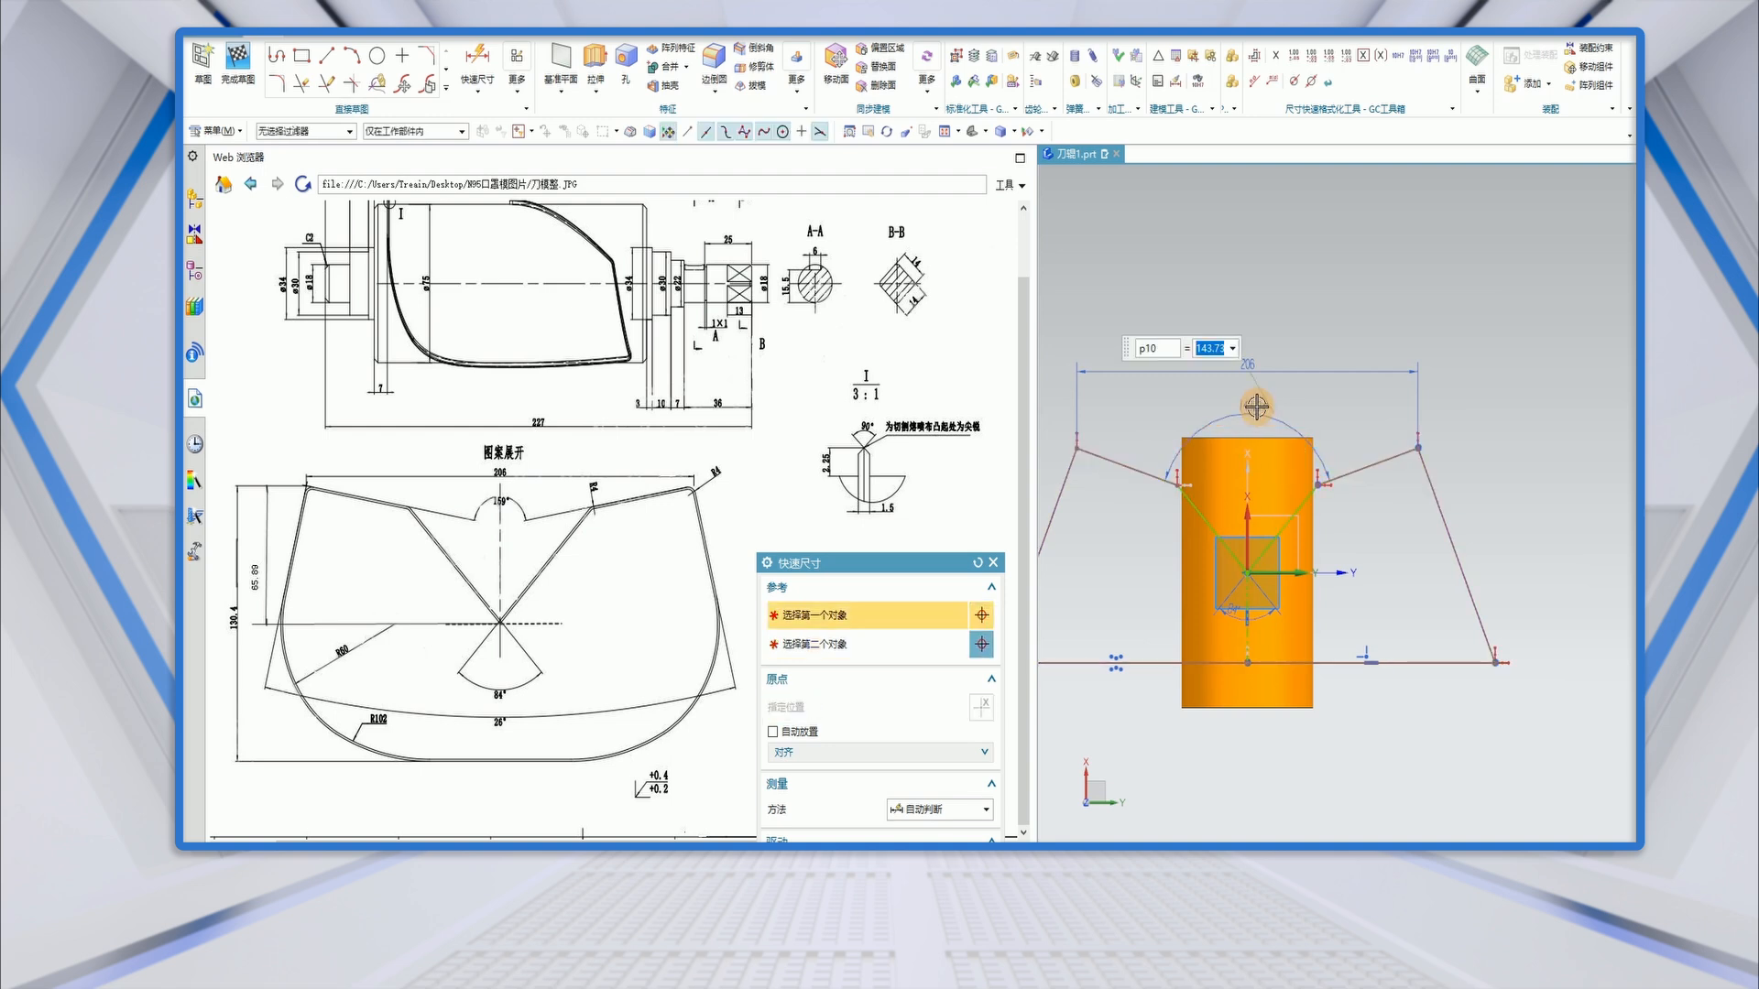
text(159)
key(Return)
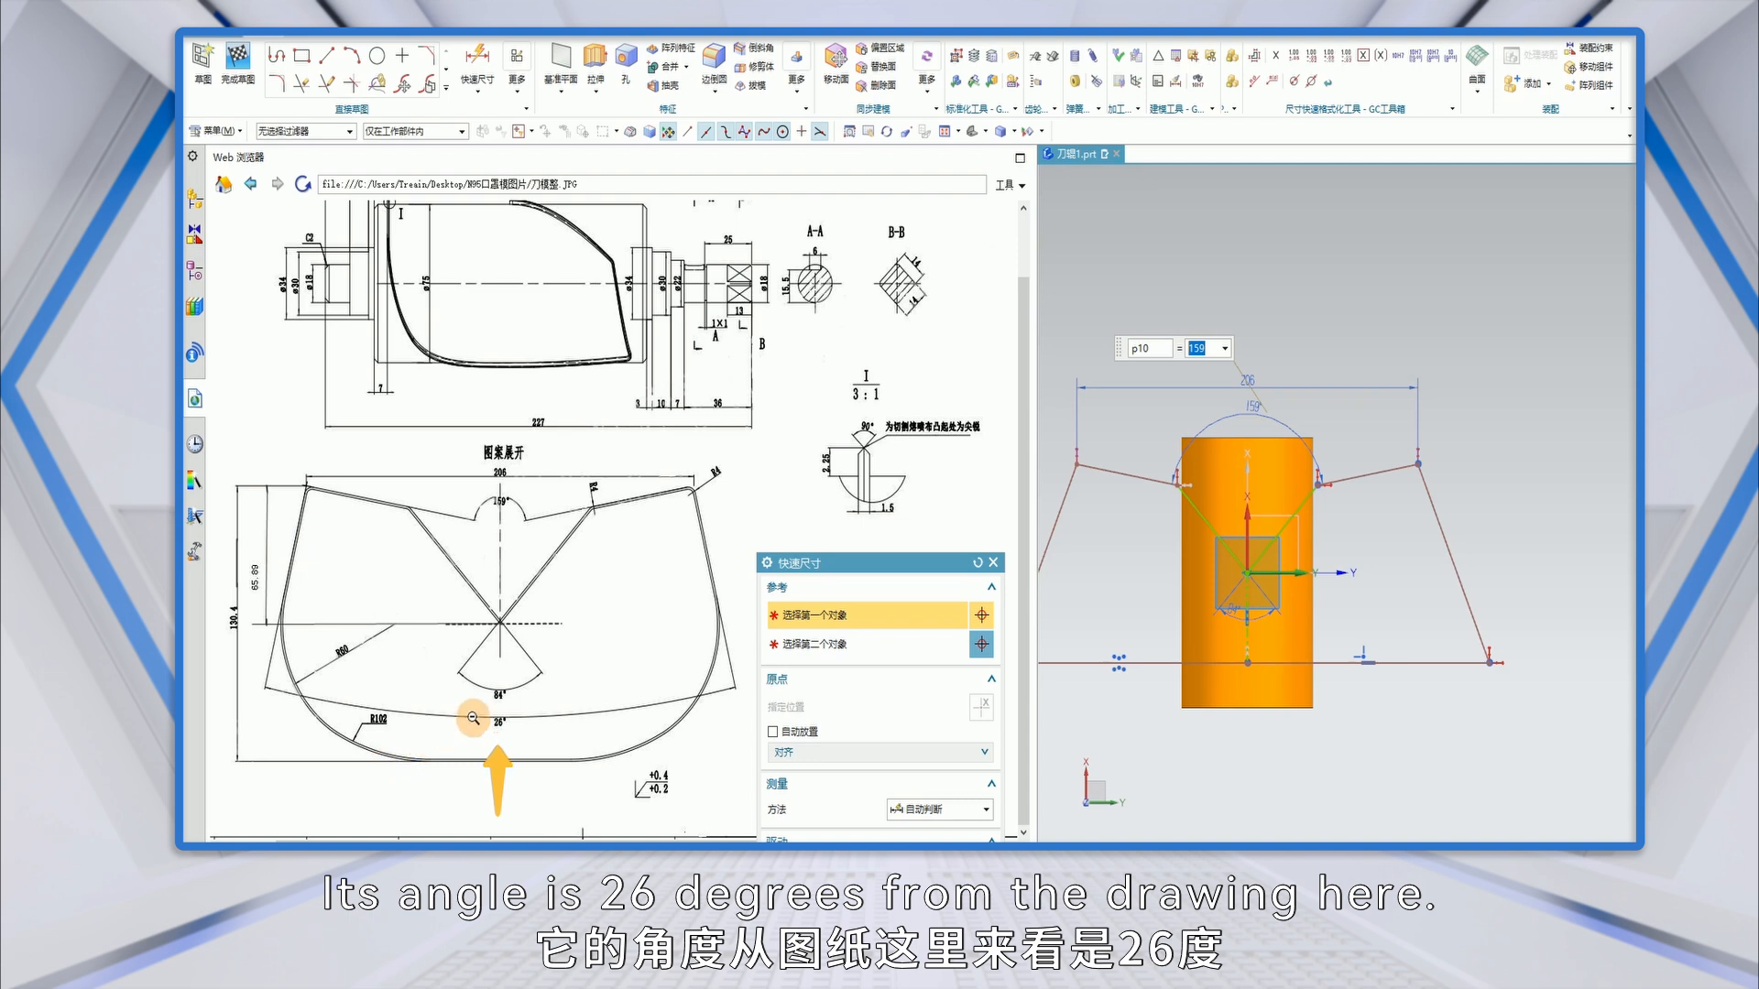
Dimension the angle between the two outer slanted side lines and set it to 26 degrees.
click(1063, 512)
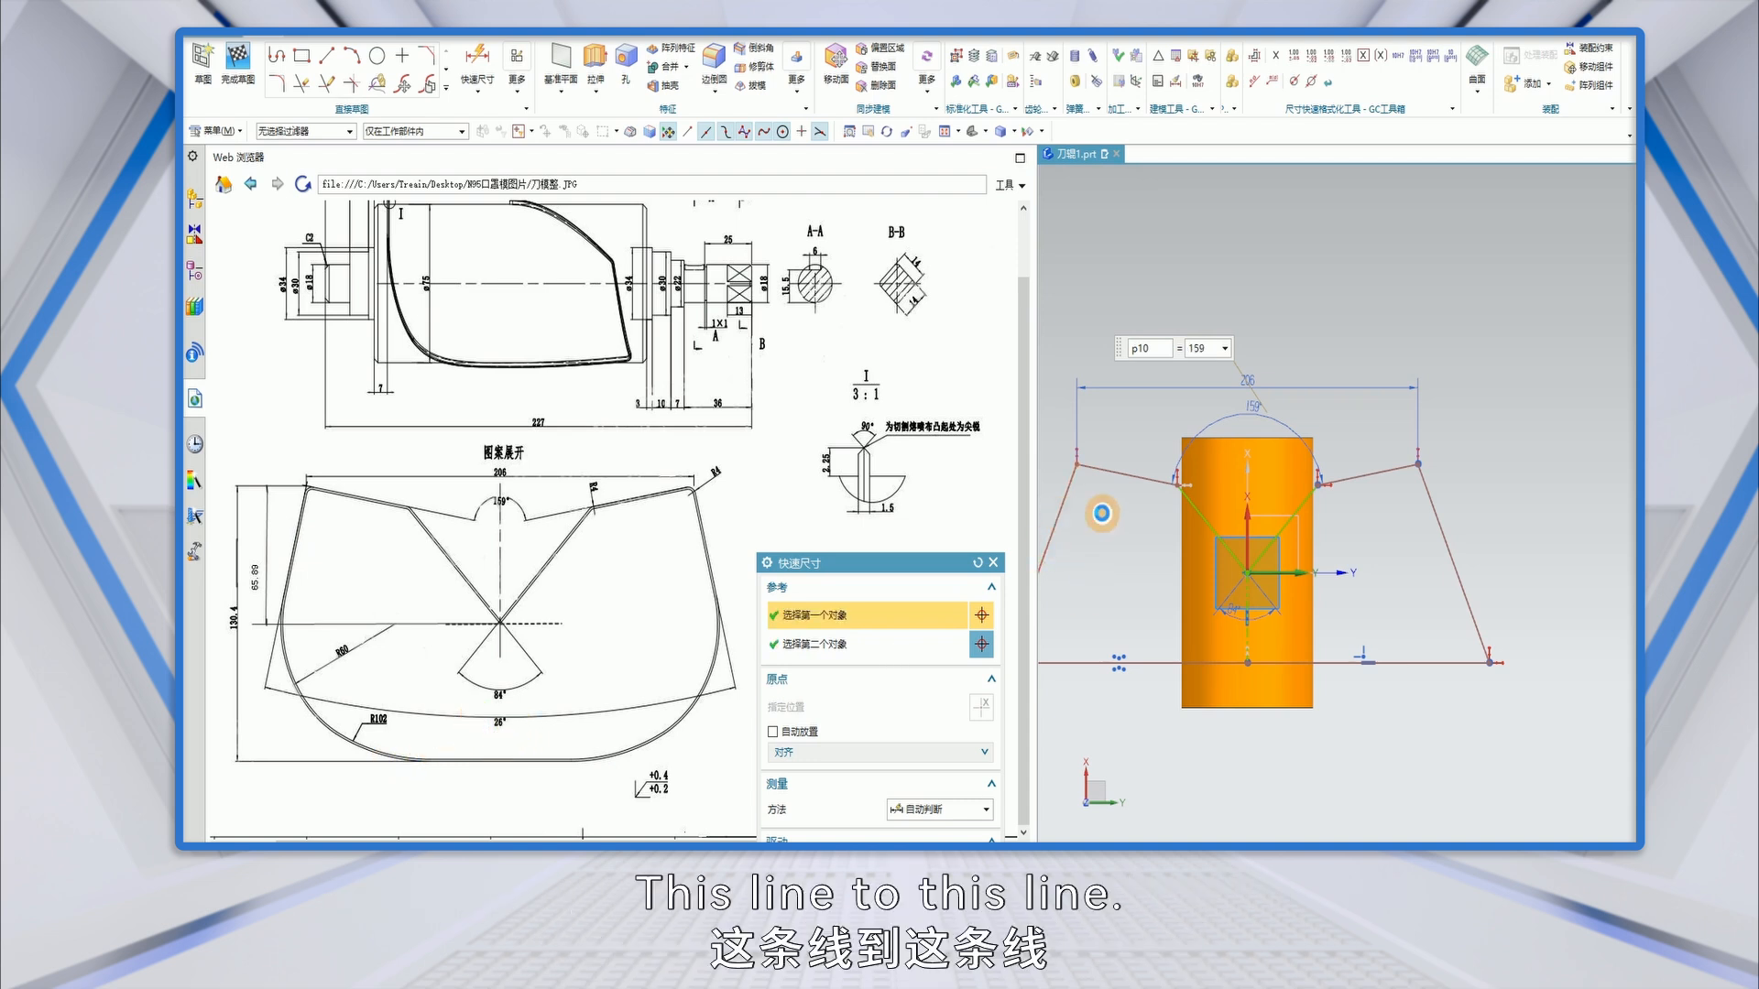
click(1441, 521)
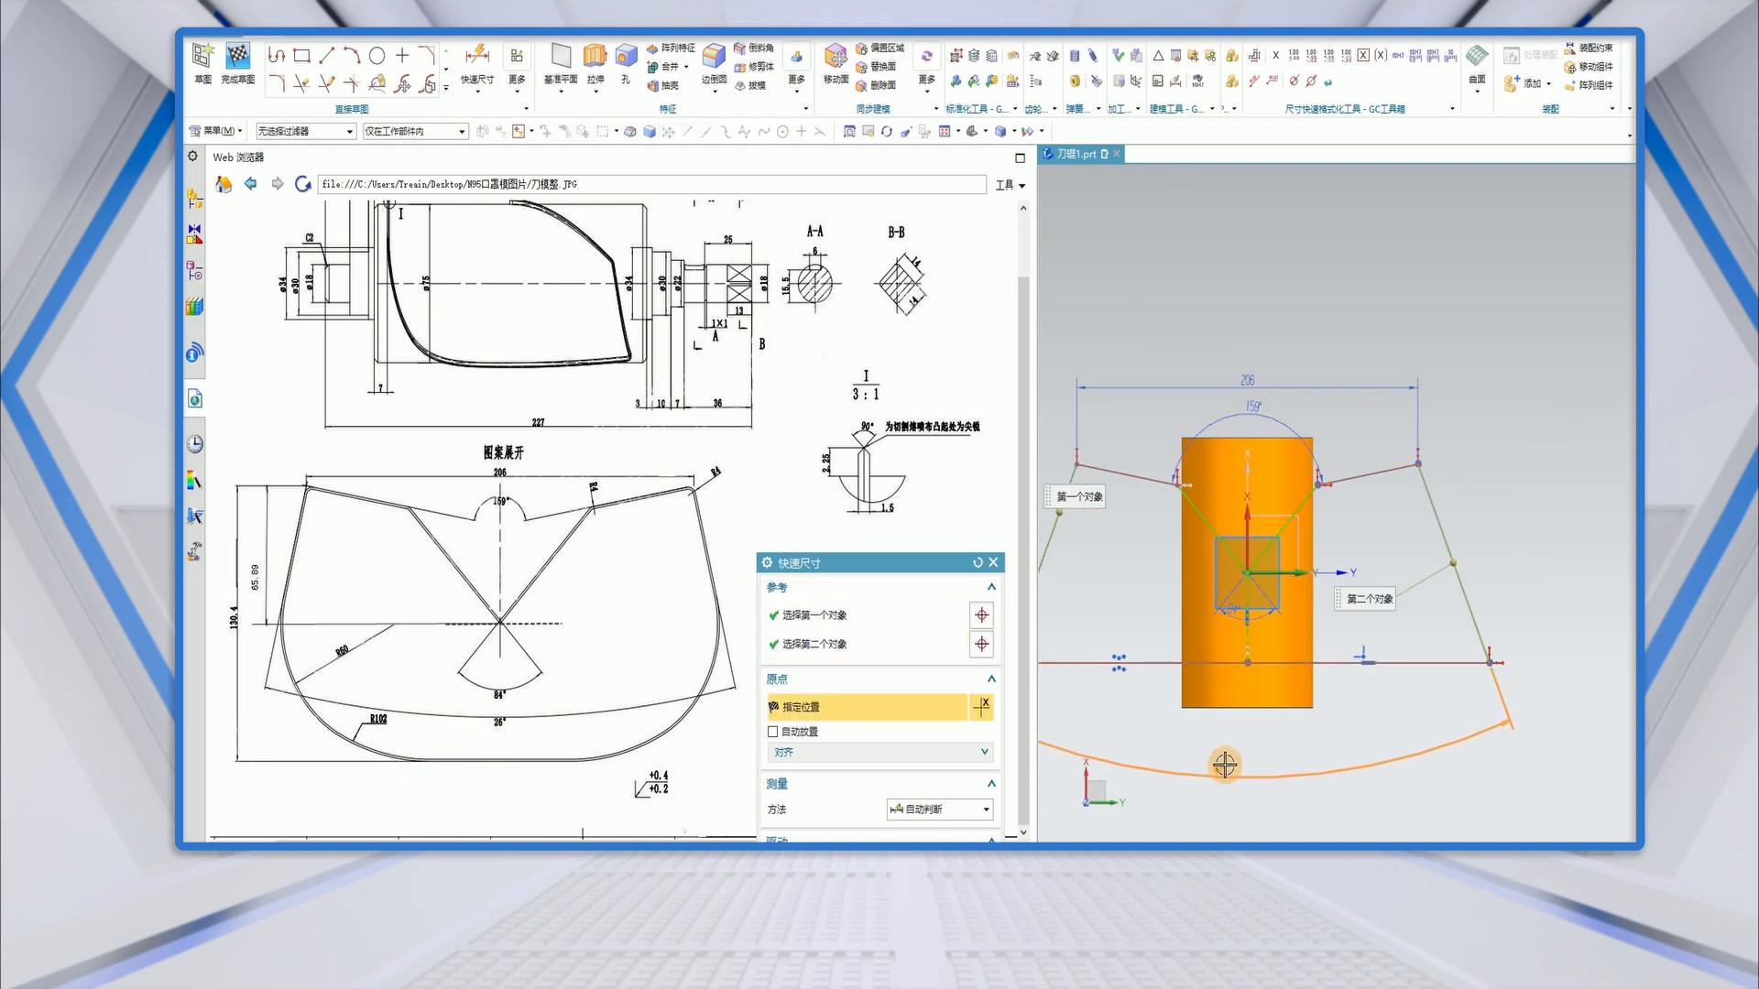
click(1221, 757)
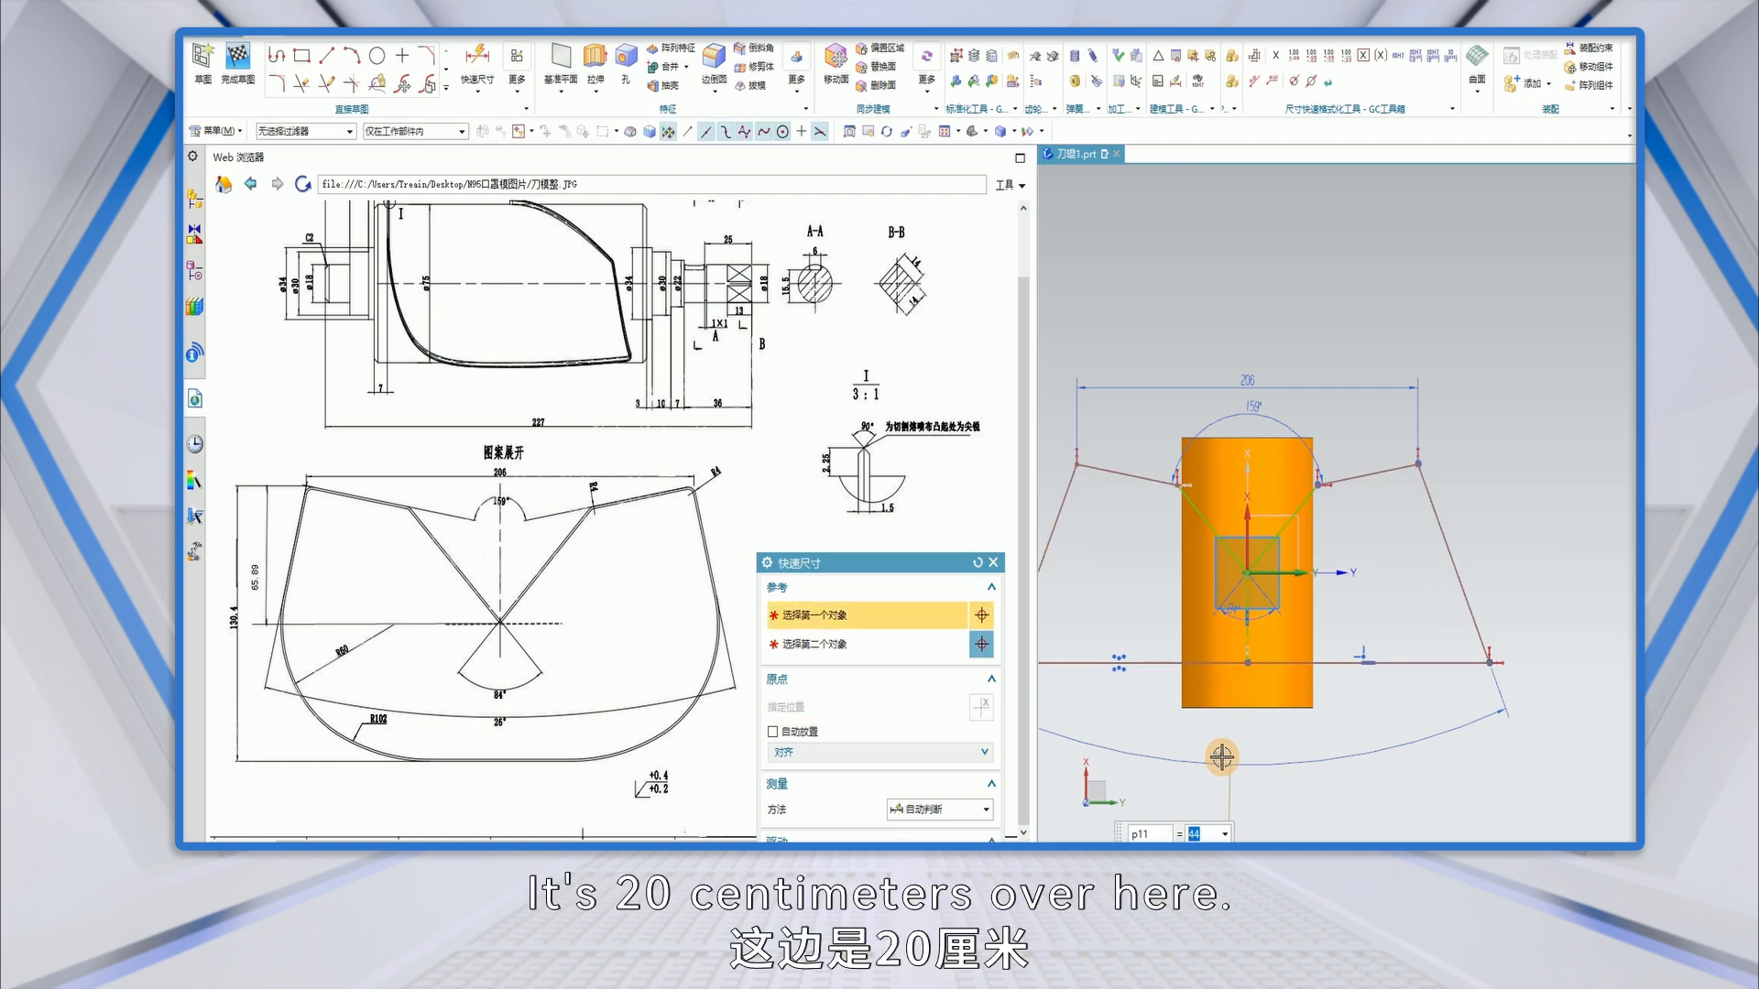
key(Return)
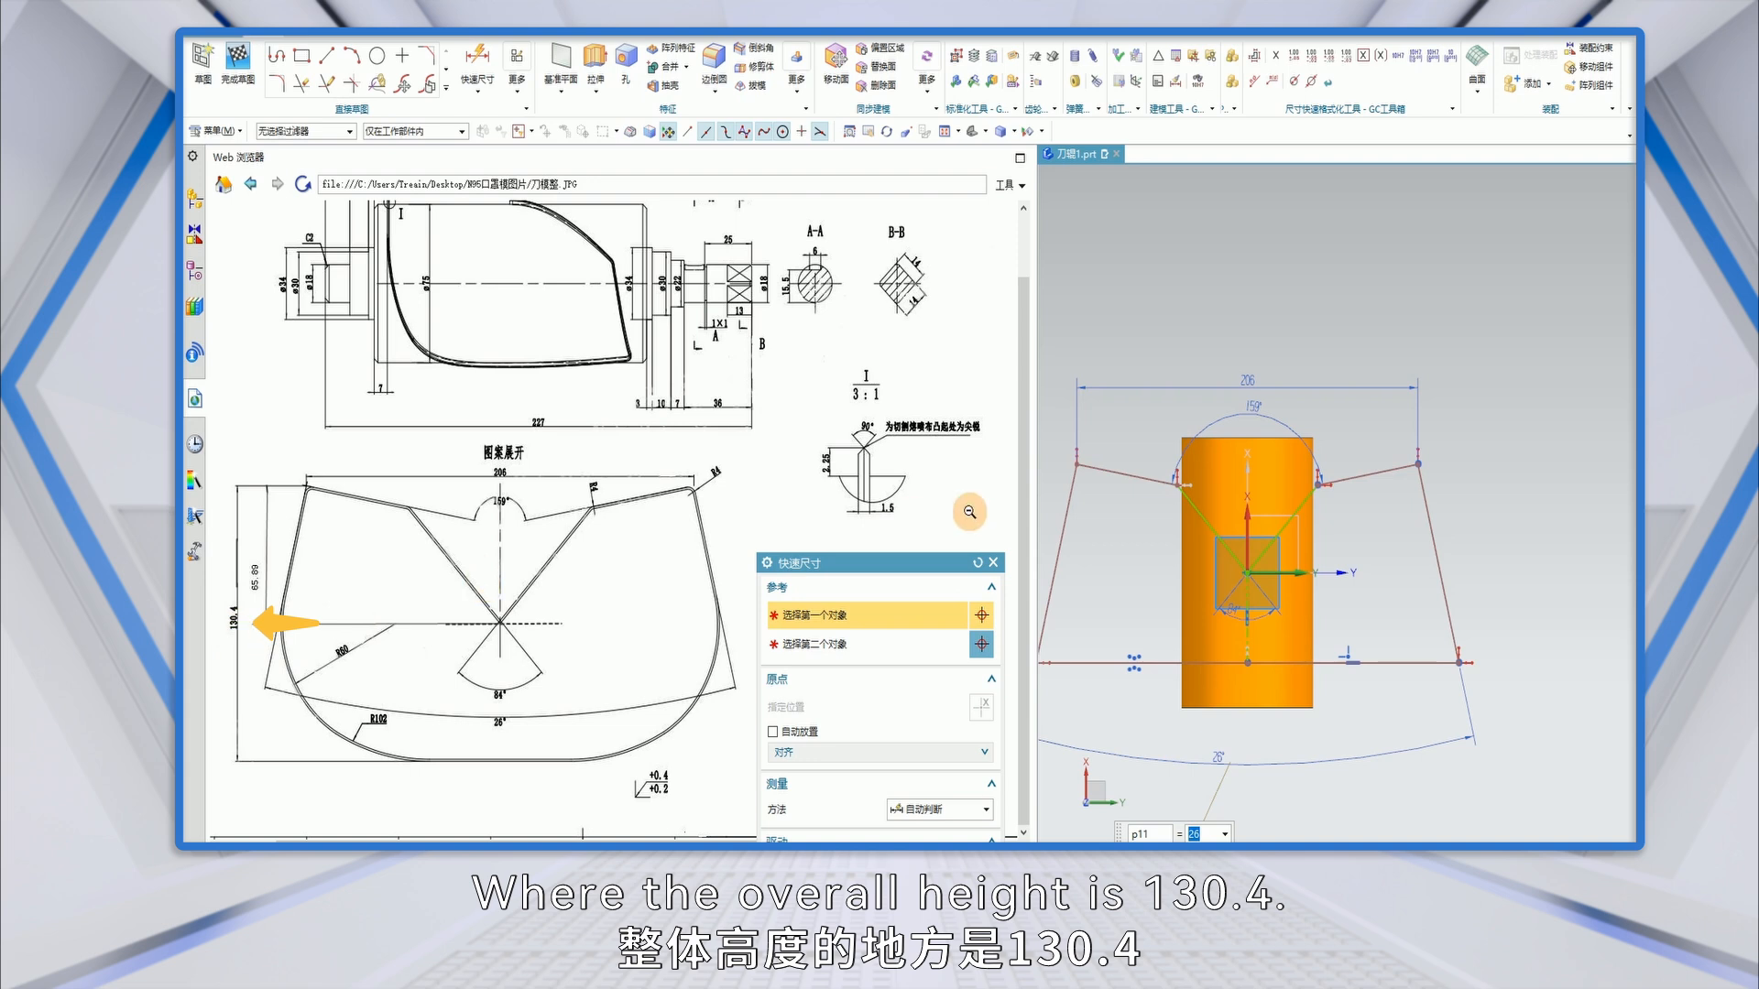
Dimension the vertical distance from the upper outer corner of the outline to the bottom line and set it to 130.4 mm.
shift+middle_drag(1170, 490, 1371, 435)
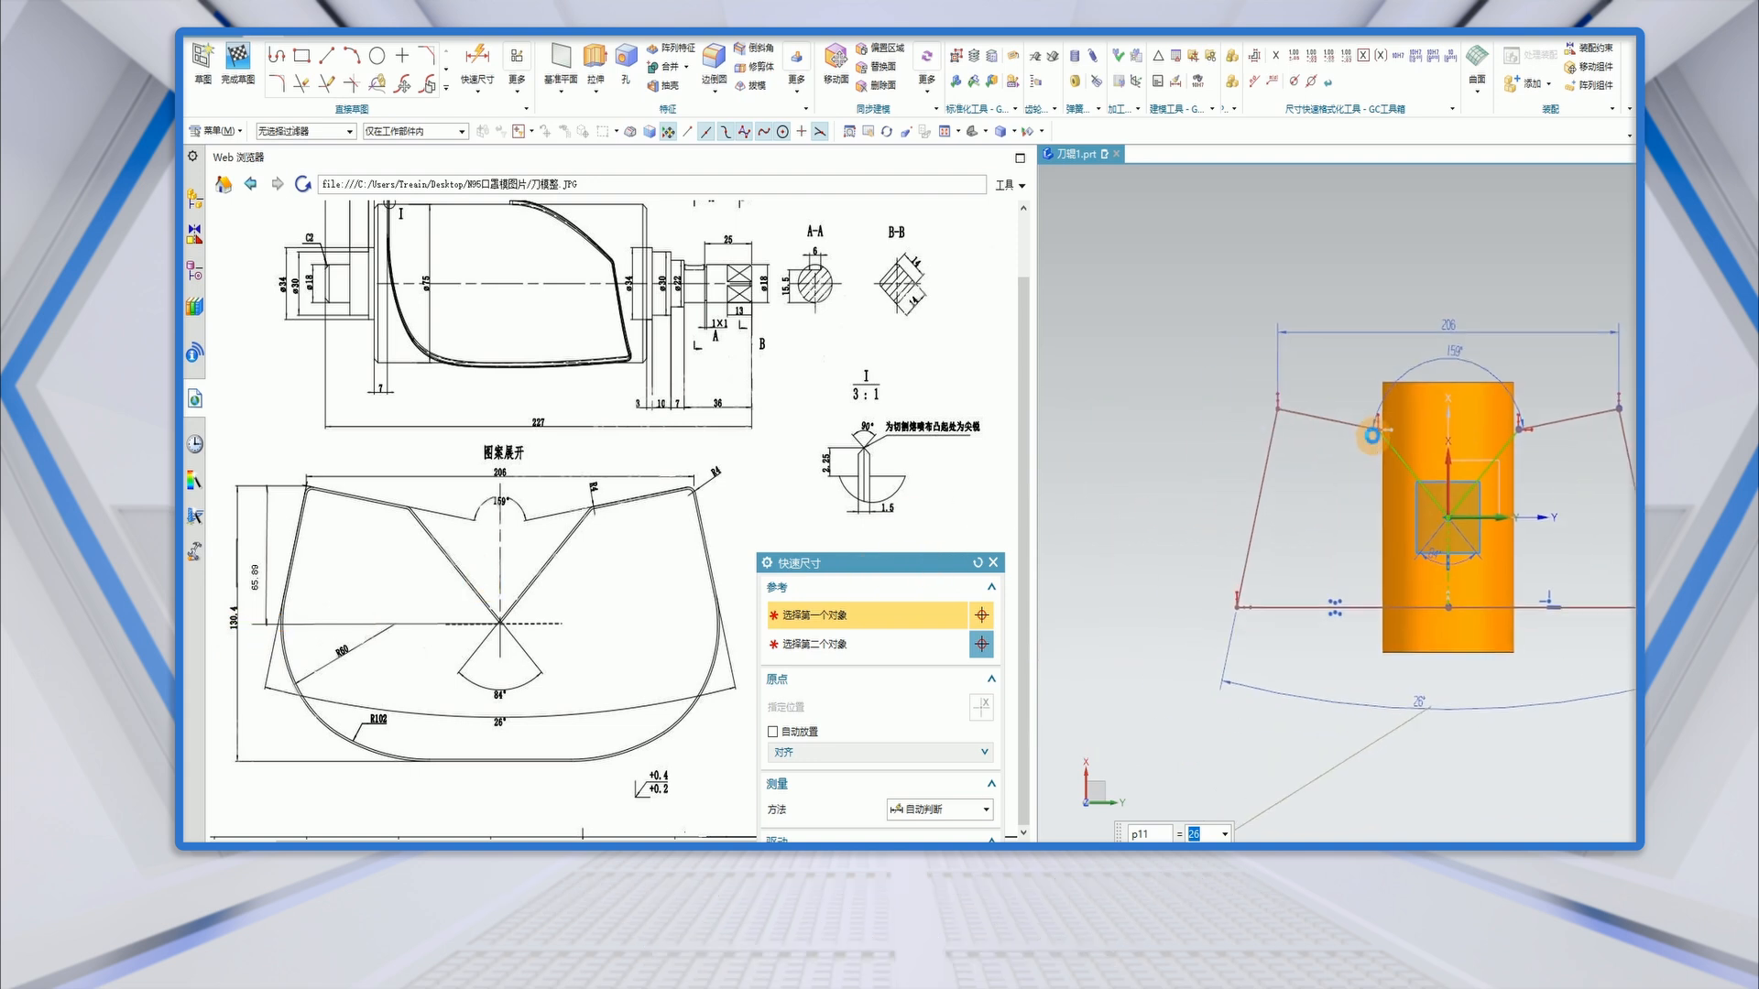
click(1282, 410)
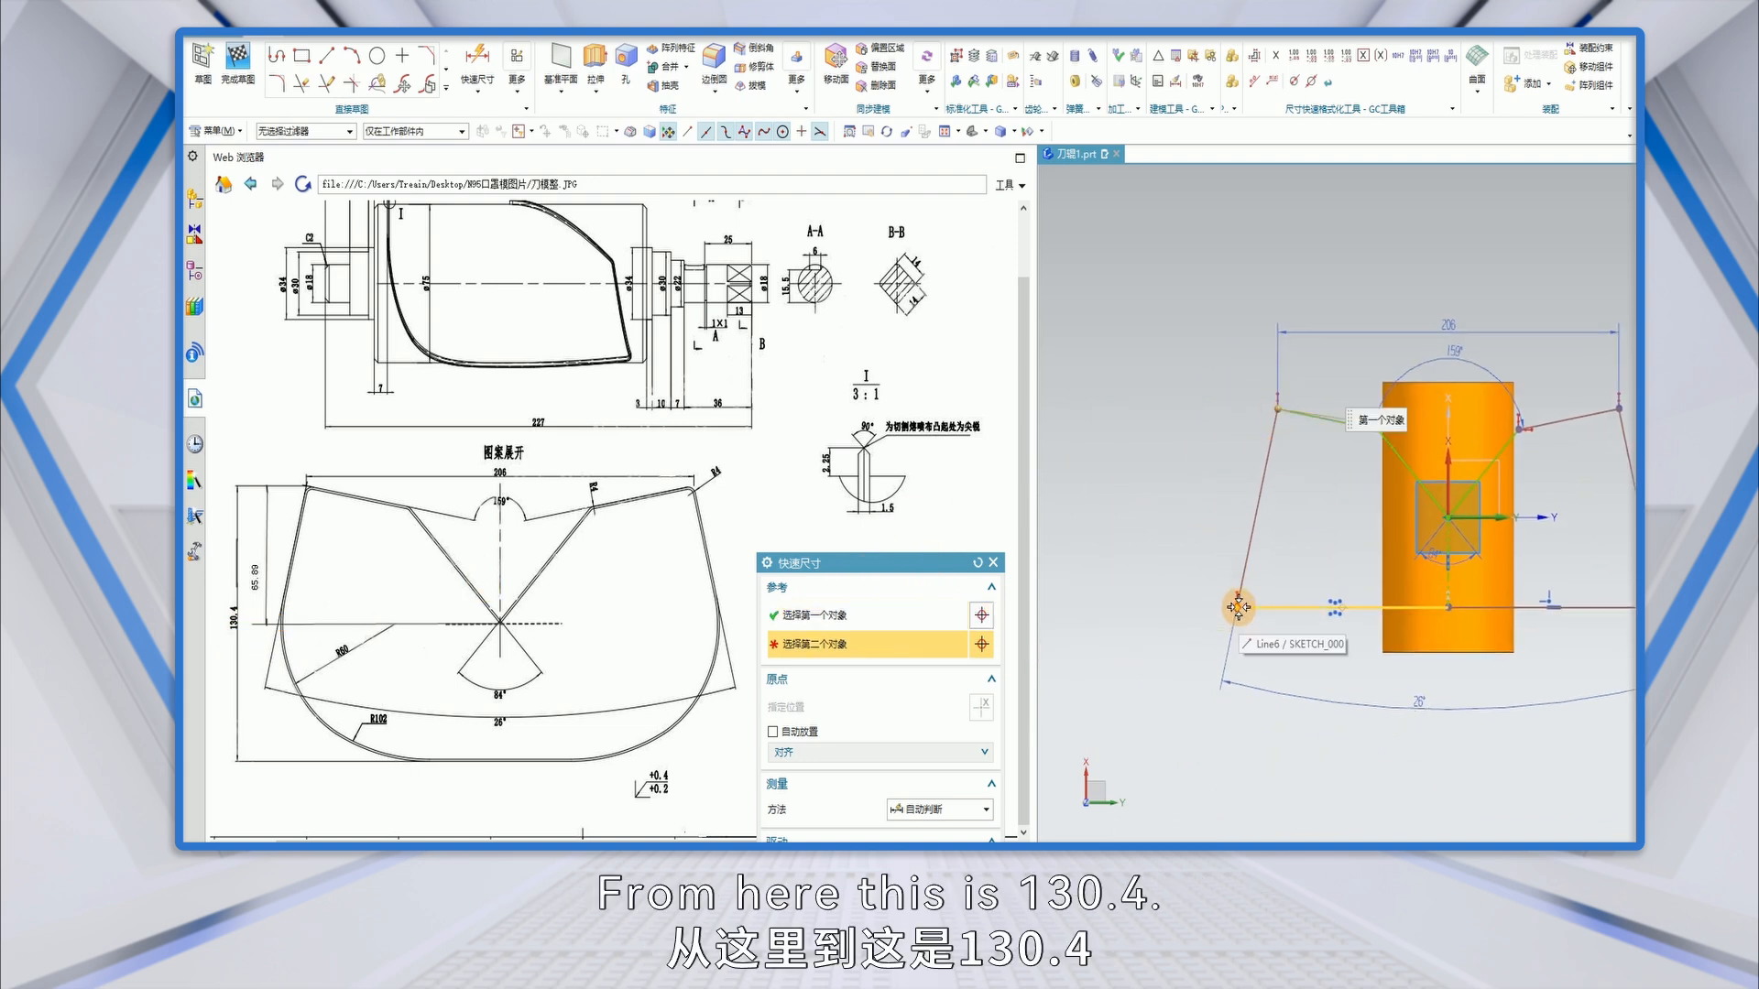
click(1238, 607)
click(1165, 490)
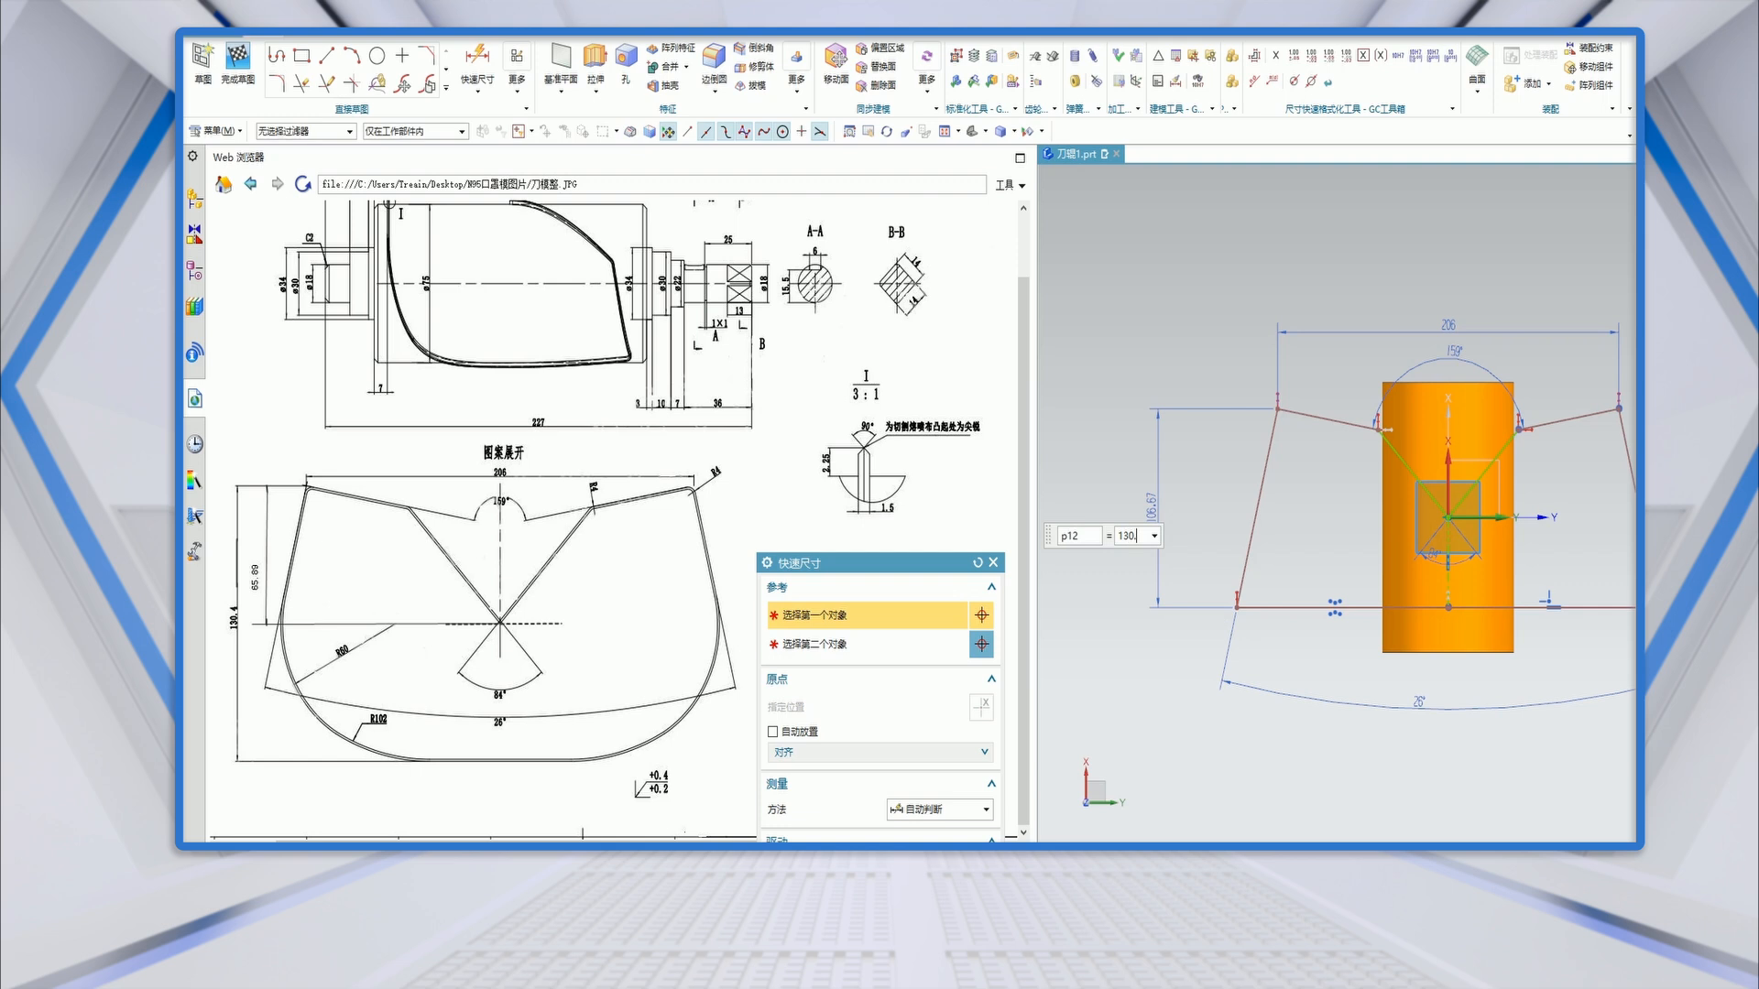
key(Return)
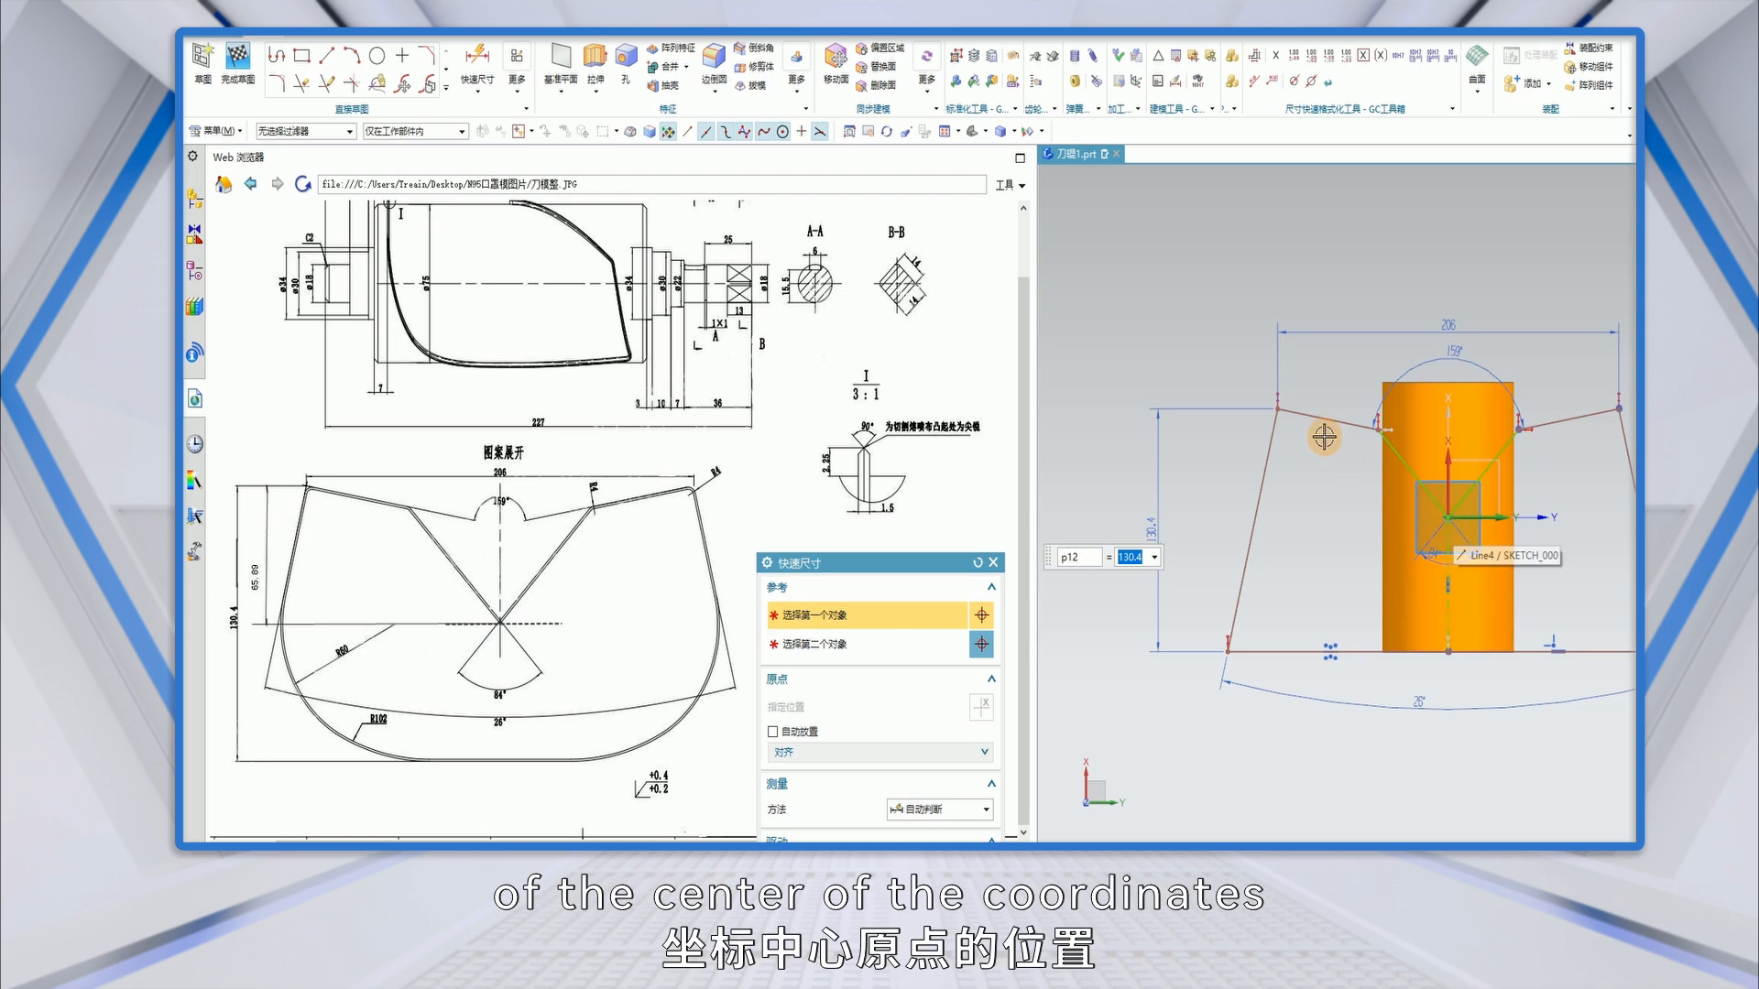
Dimension the vertical distance from the upper outer corner to the origin, set it to 65.89 mm, and close Rapid Dimension.
click(1273, 425)
click(1446, 518)
click(1217, 480)
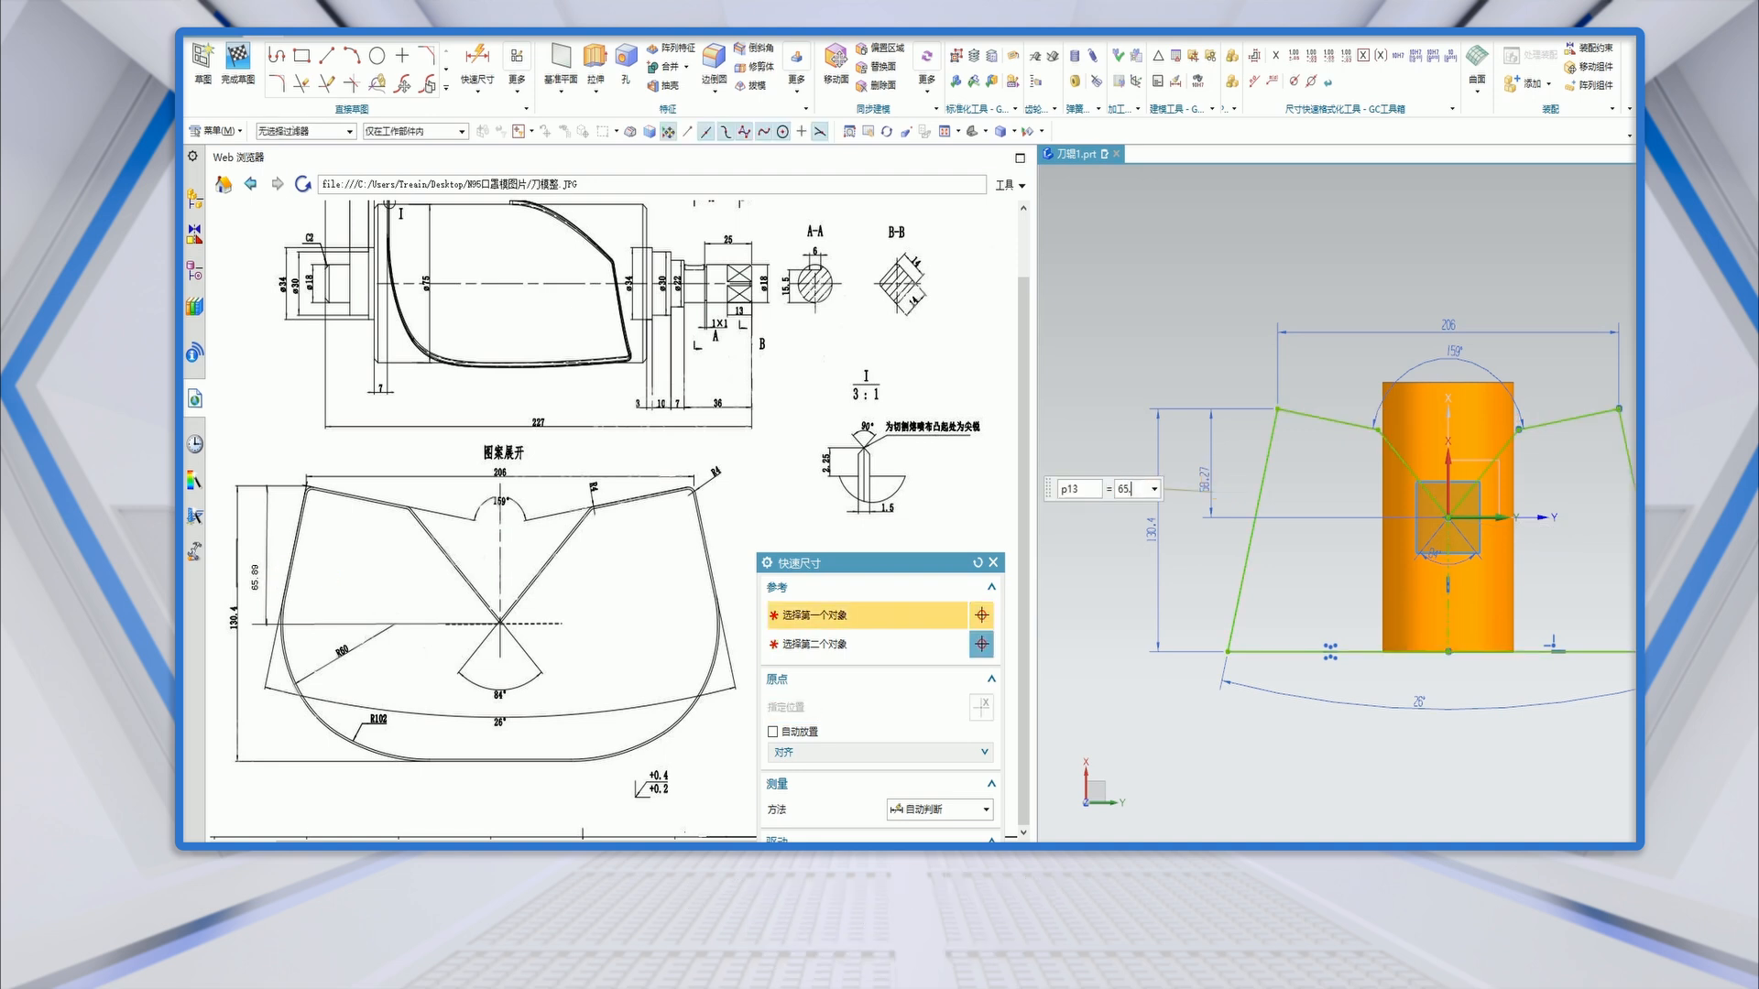
text(65.89)
key(Return)
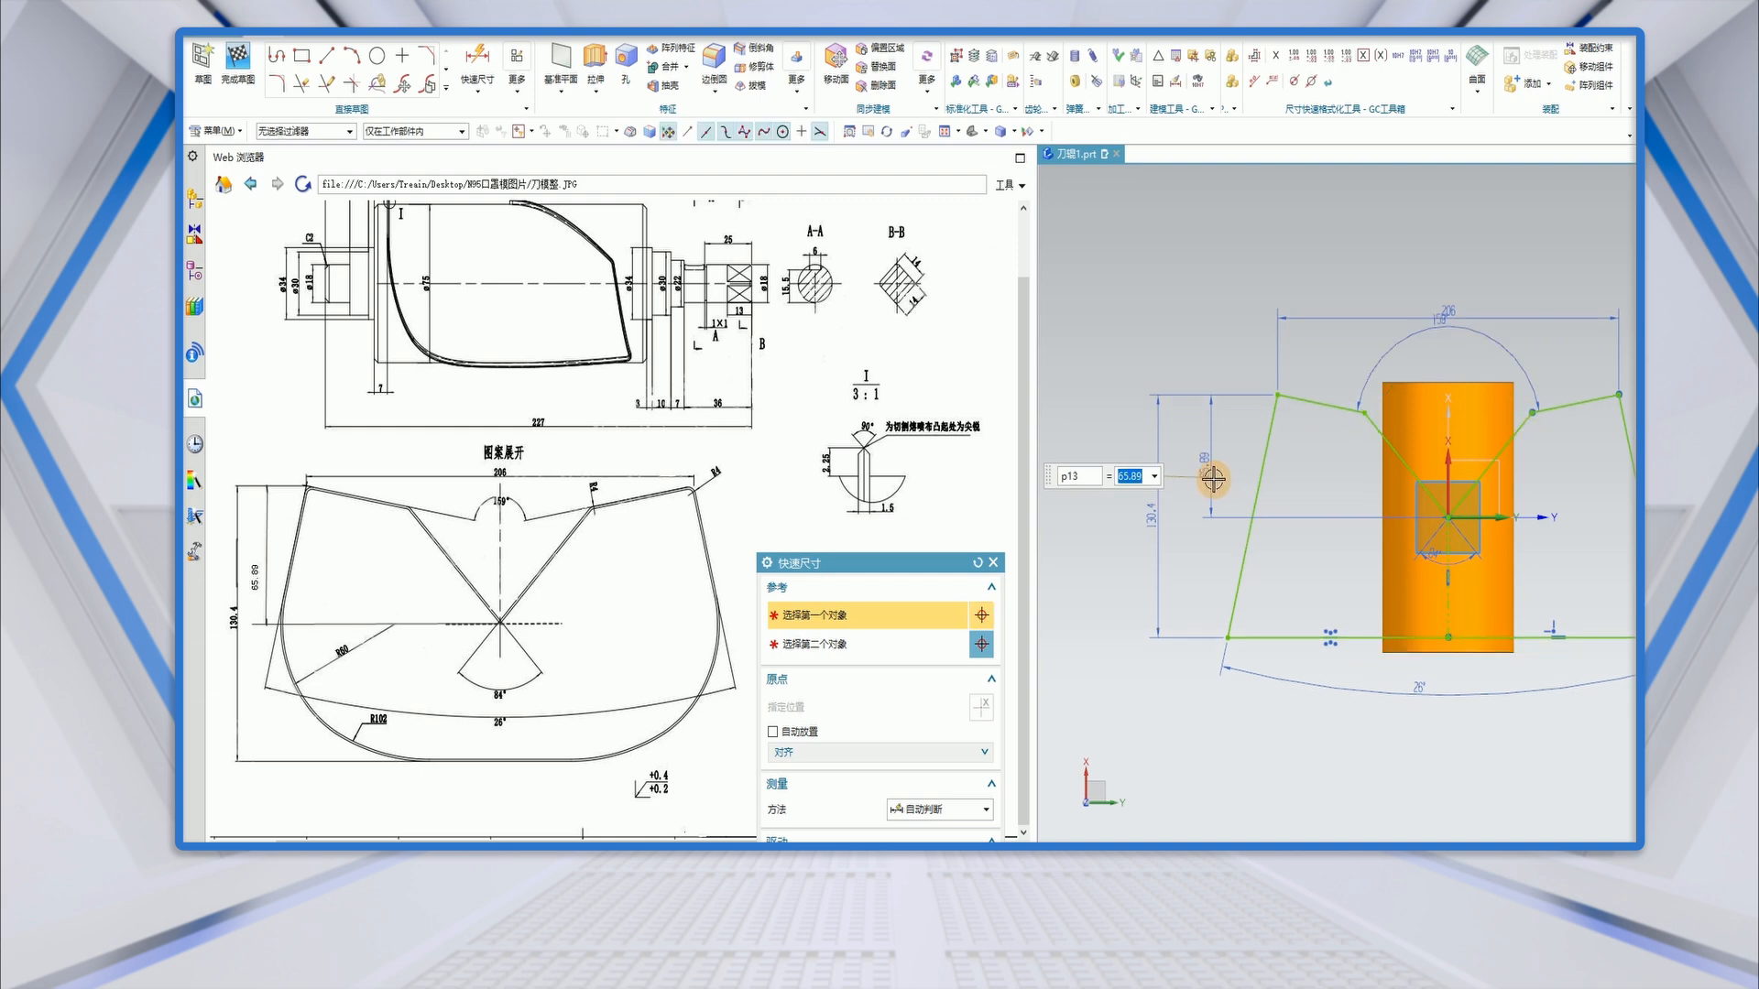
drag(913, 570, 916, 372)
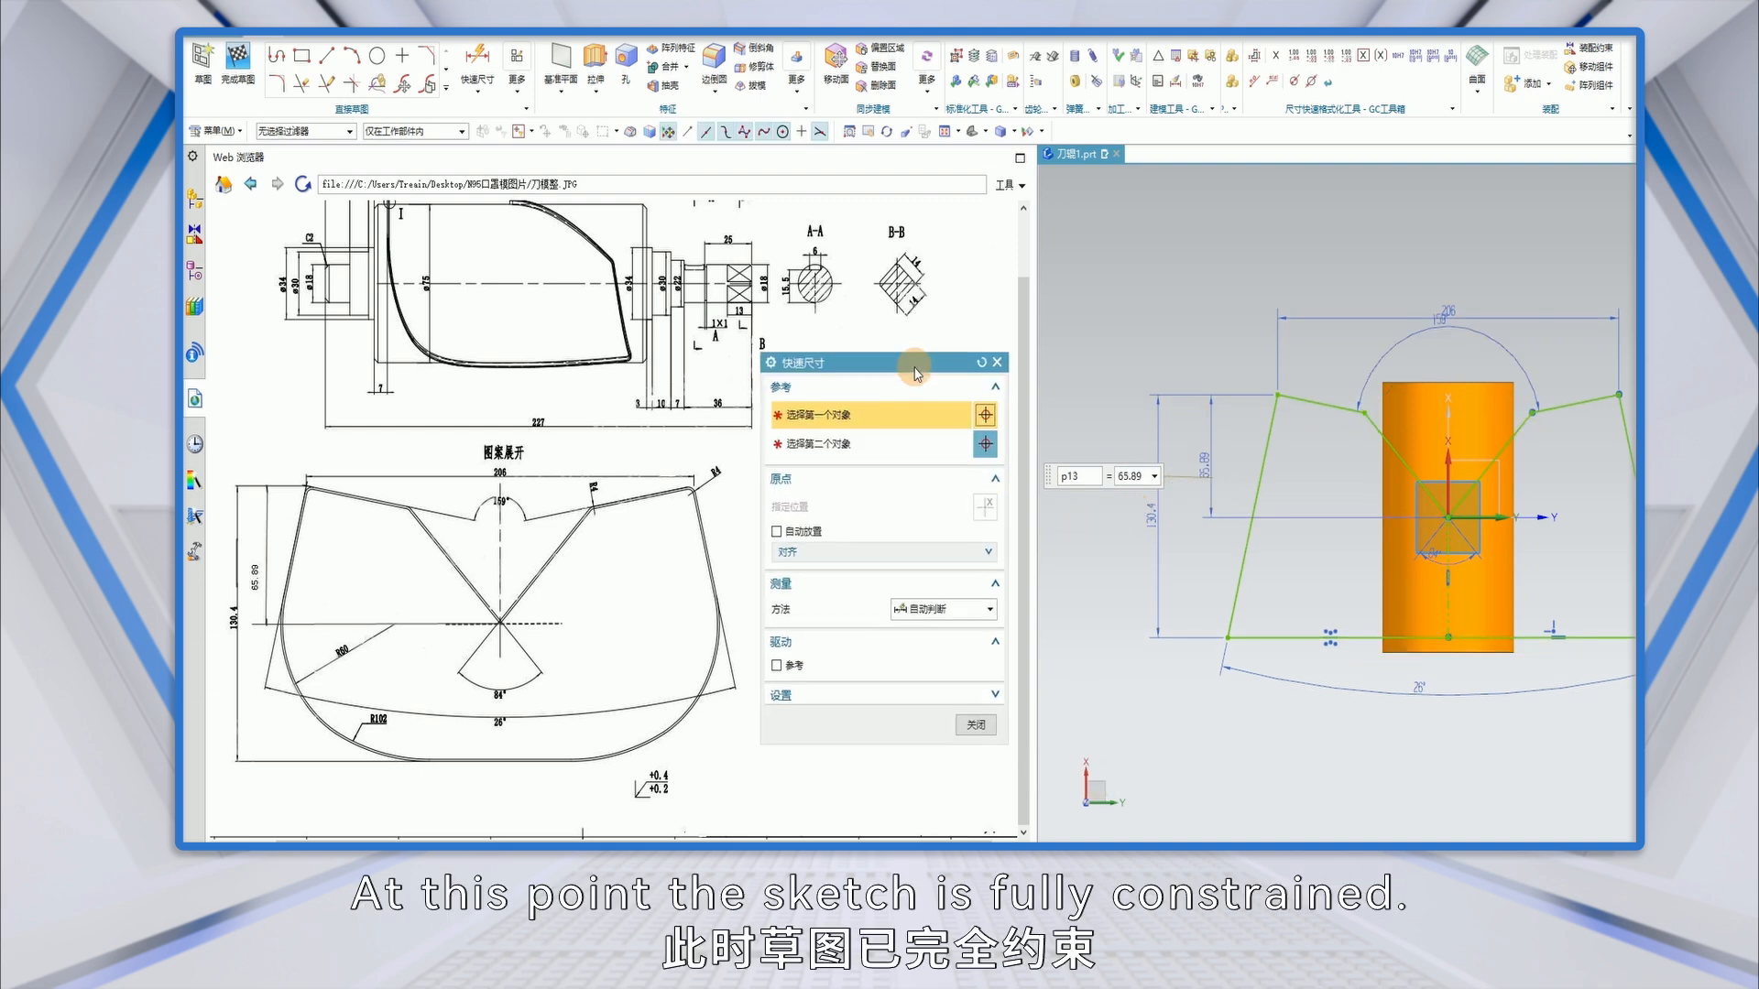
click(976, 725)
Draw a three-point arc of radius 102 mm, tangent to the bottom line and rising outward across the slanted side line on the +Y side.
scroll(1139, 649, down, 3)
scroll(1346, 674, up, 3)
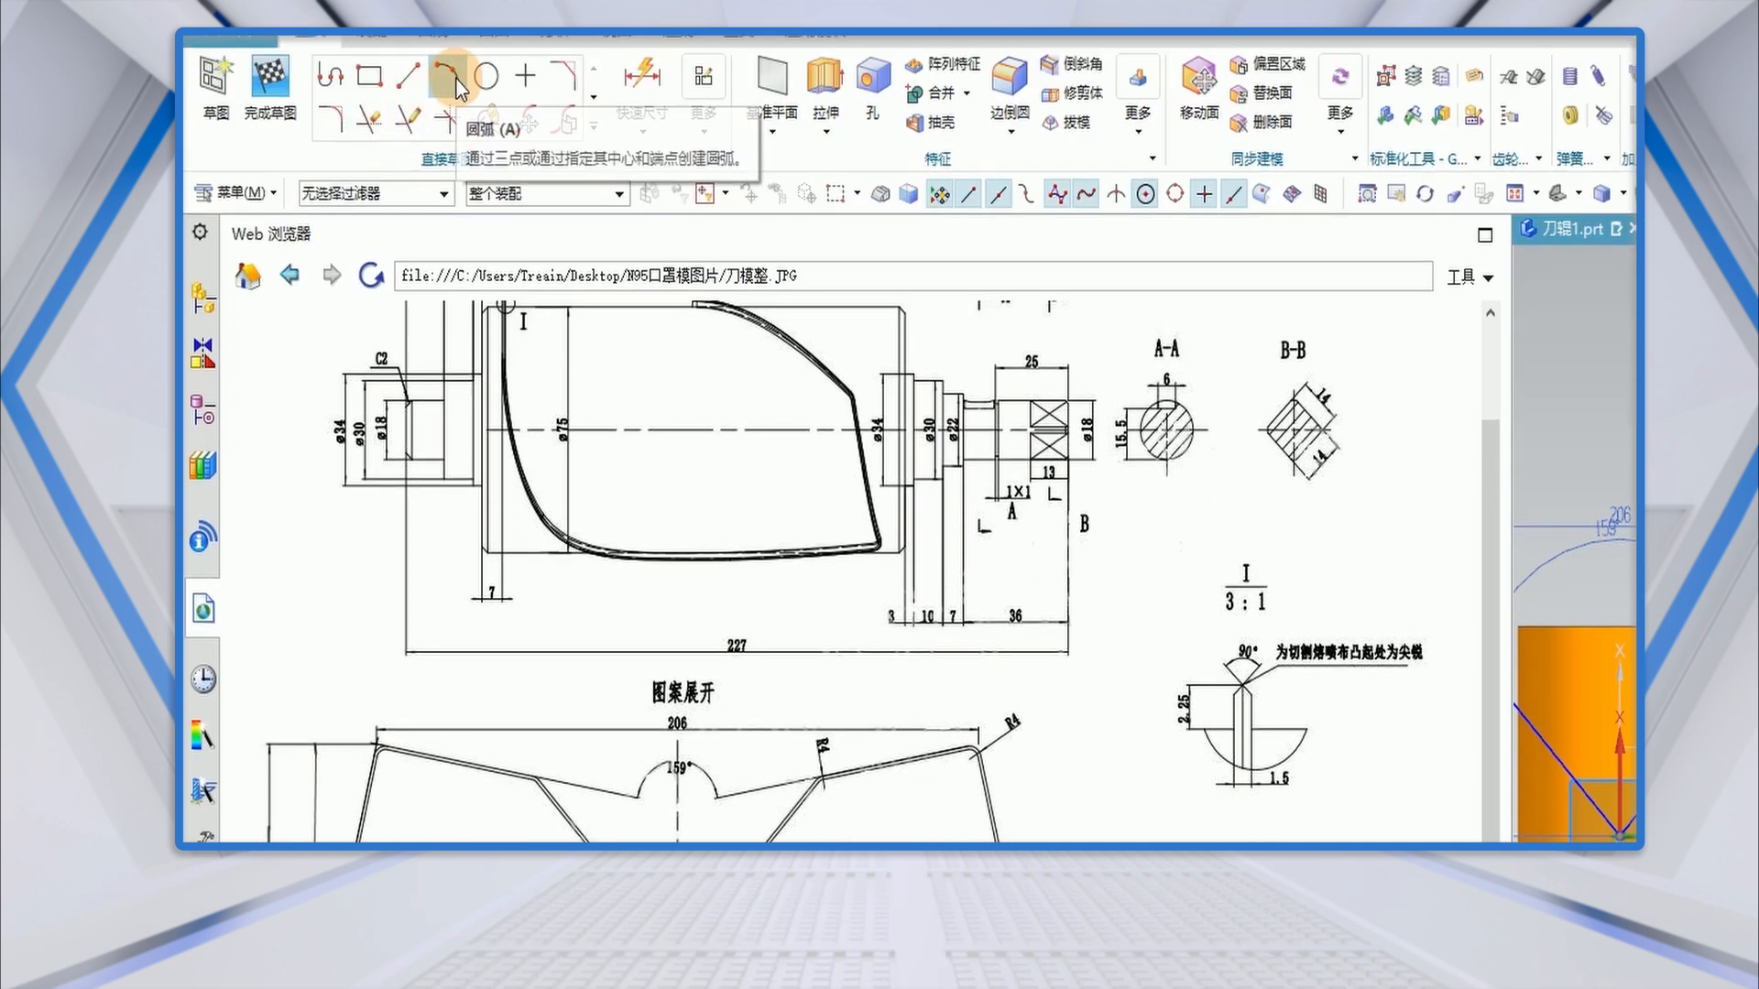
click(451, 79)
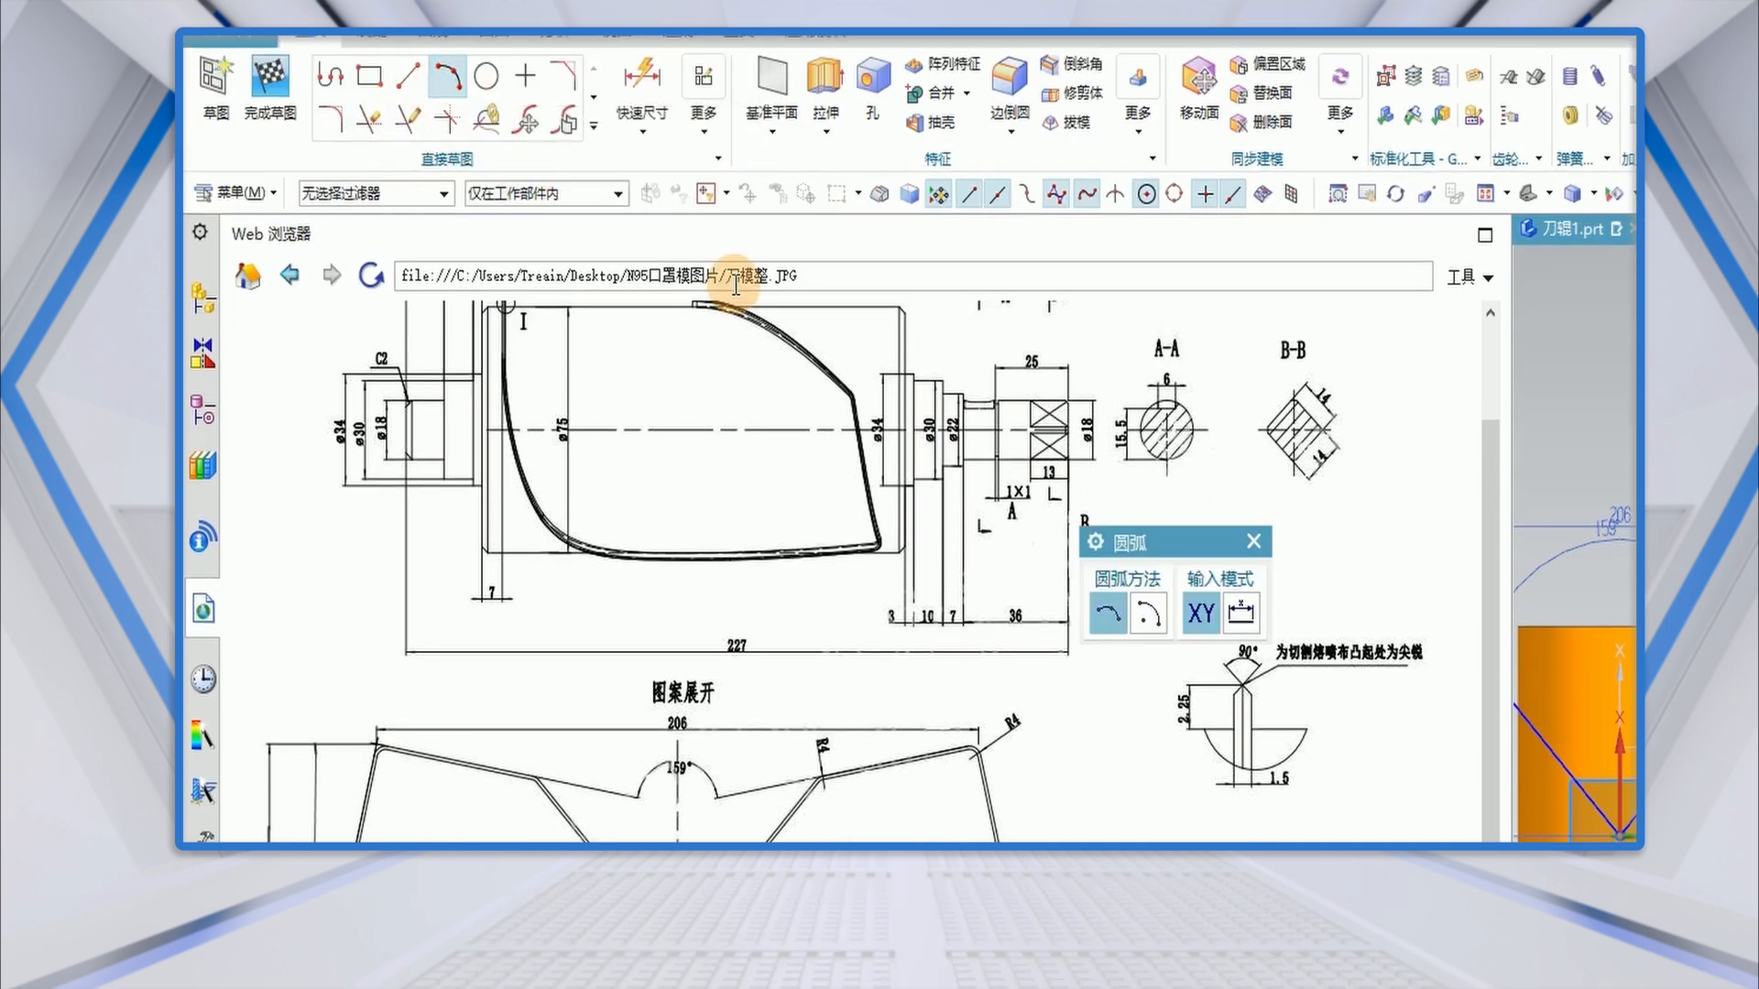
click(1235, 196)
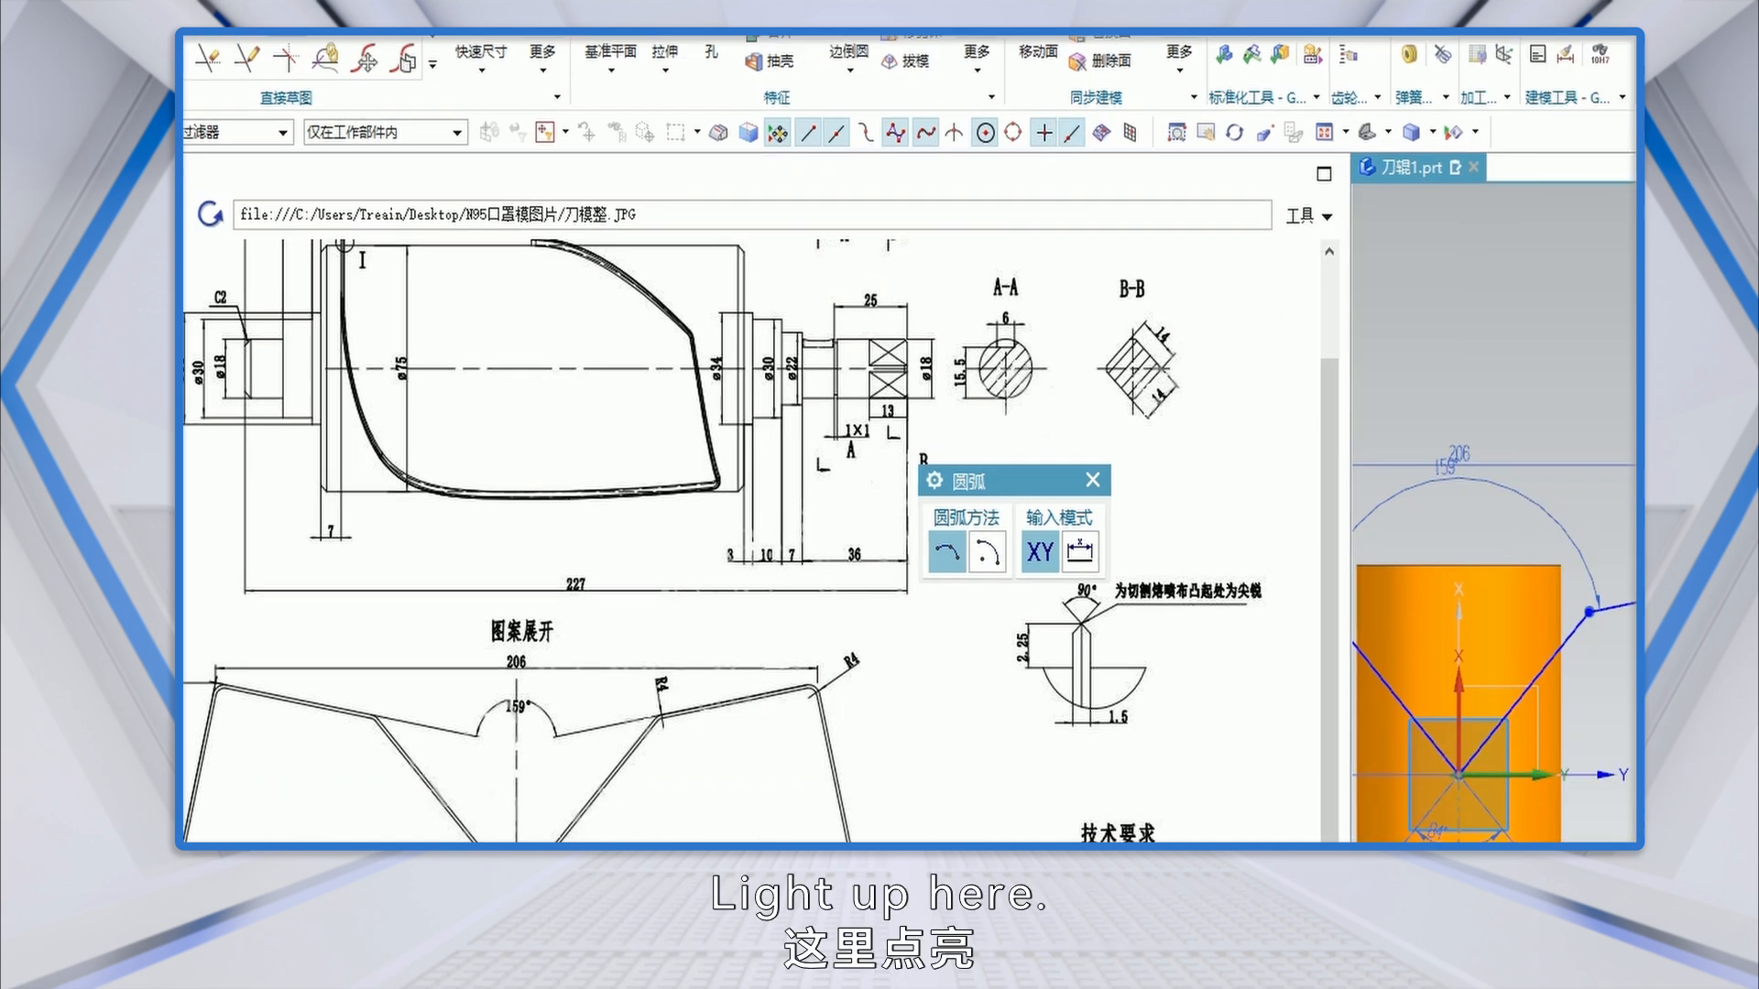
scroll(1008, 726, up, 4)
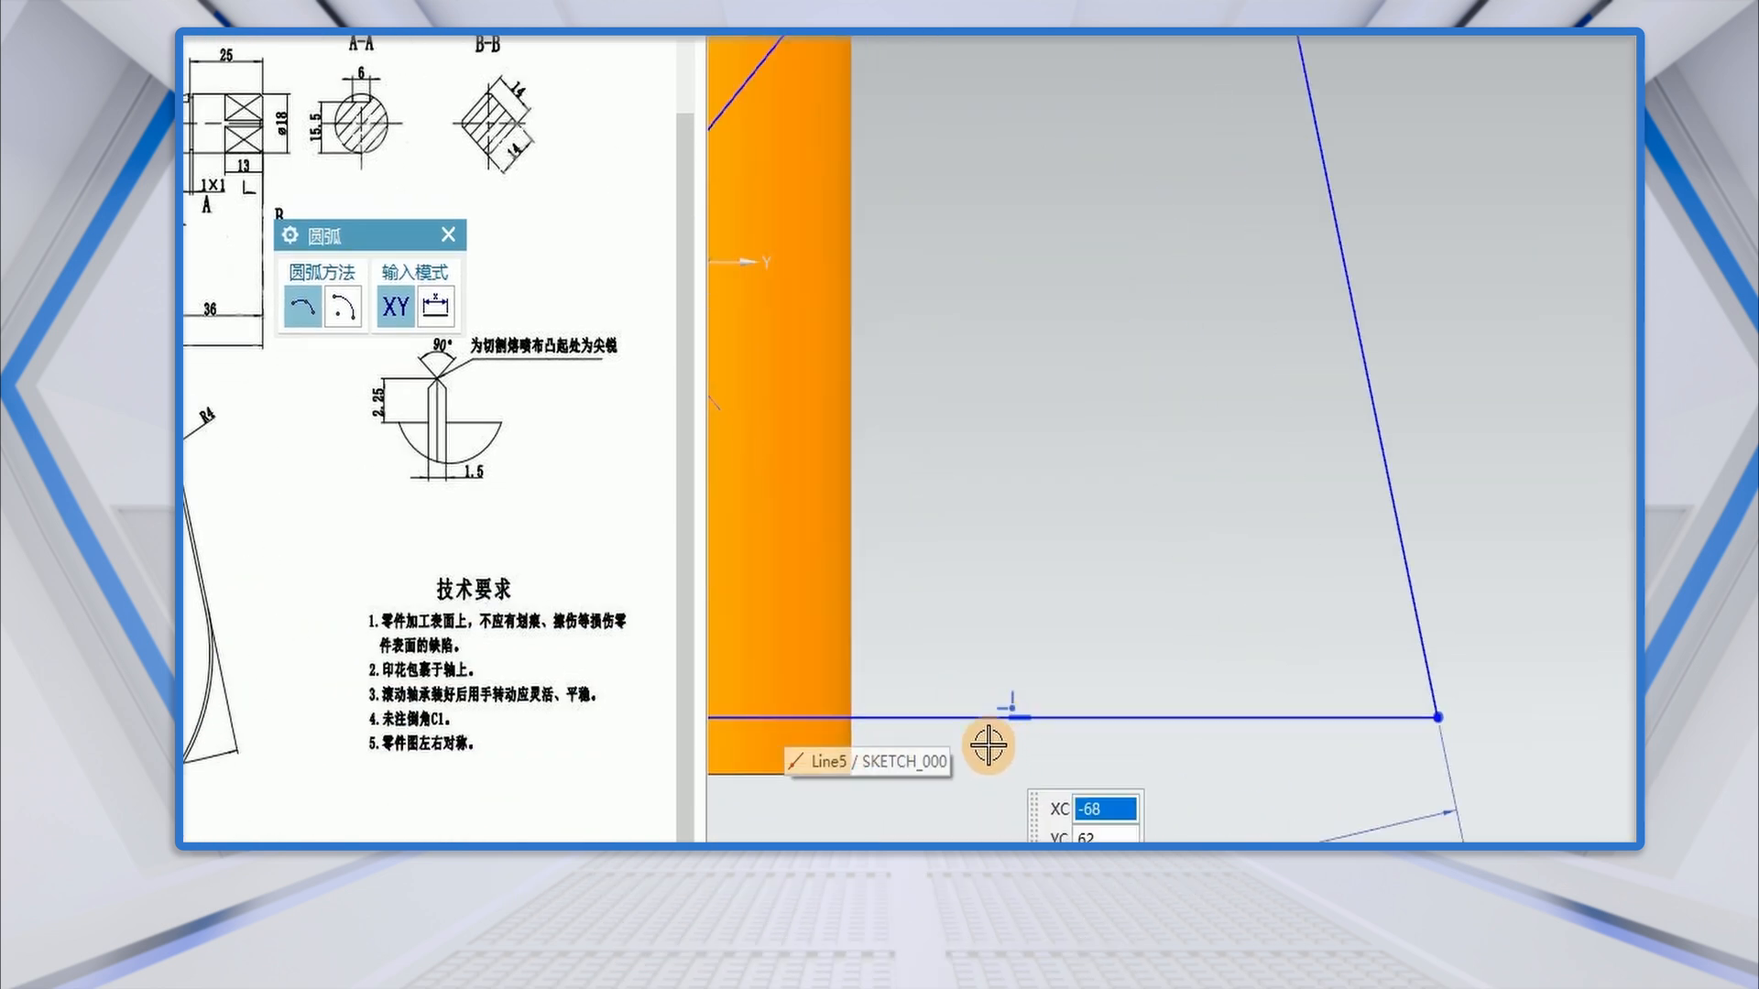
scroll(997, 773, down, 2)
click(978, 740)
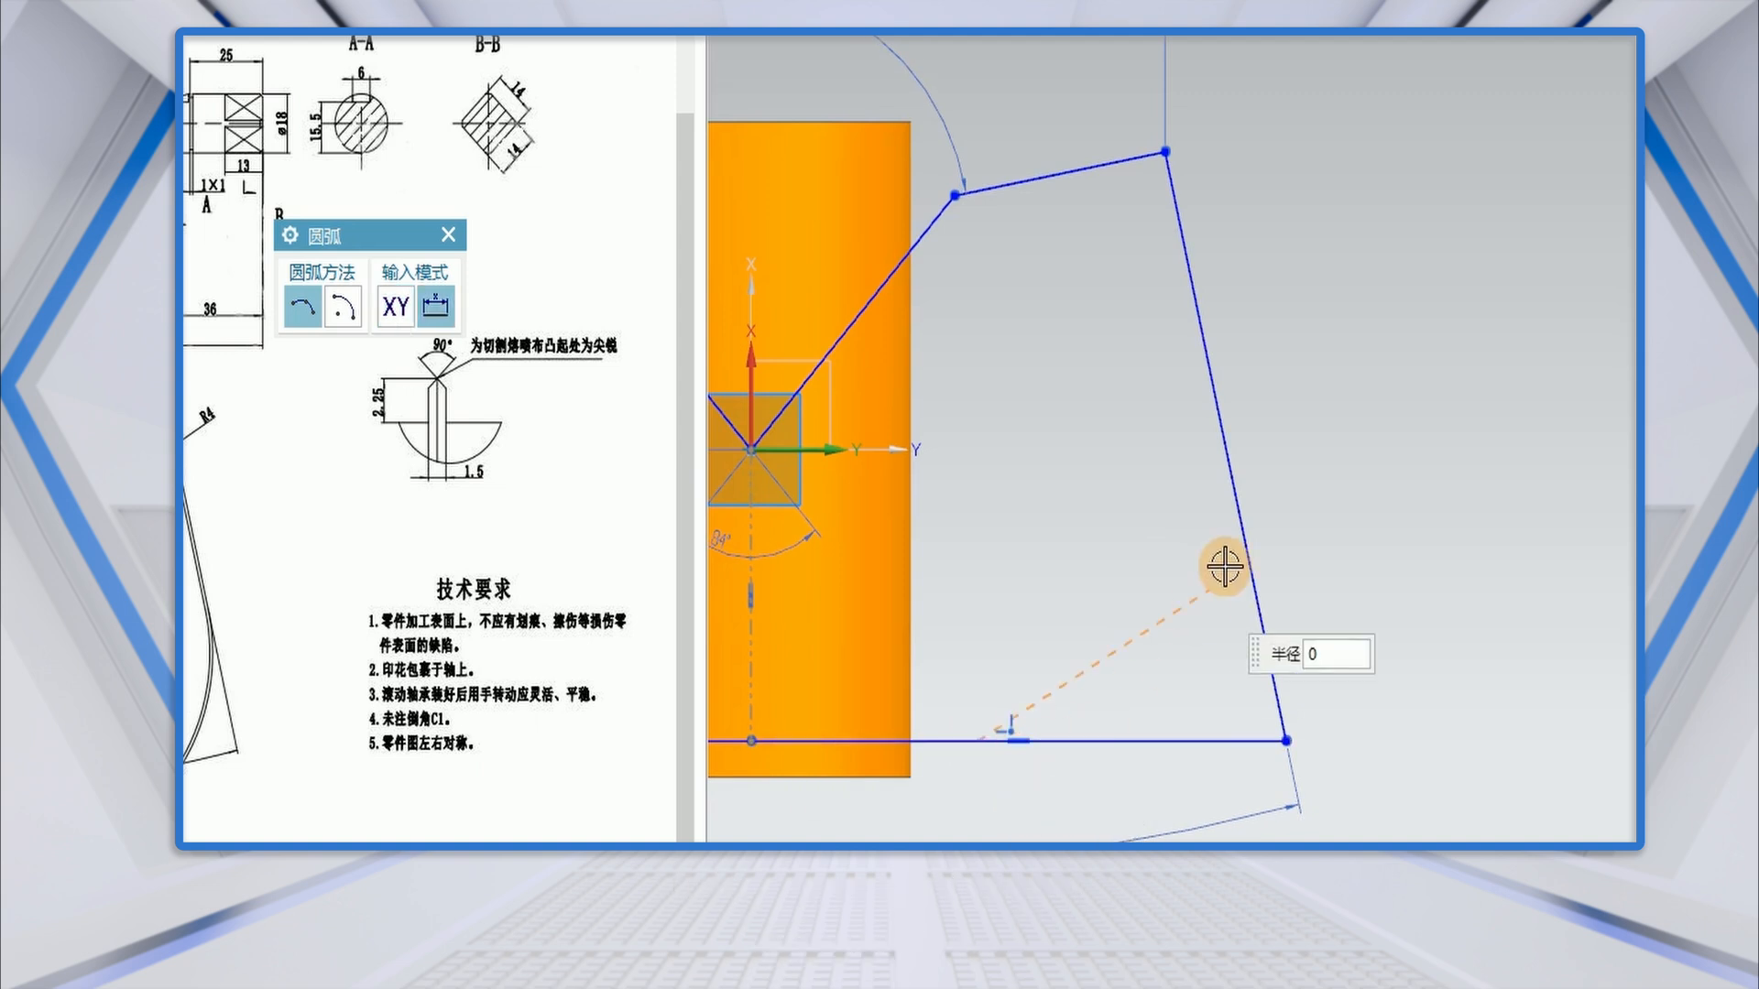
click(1364, 448)
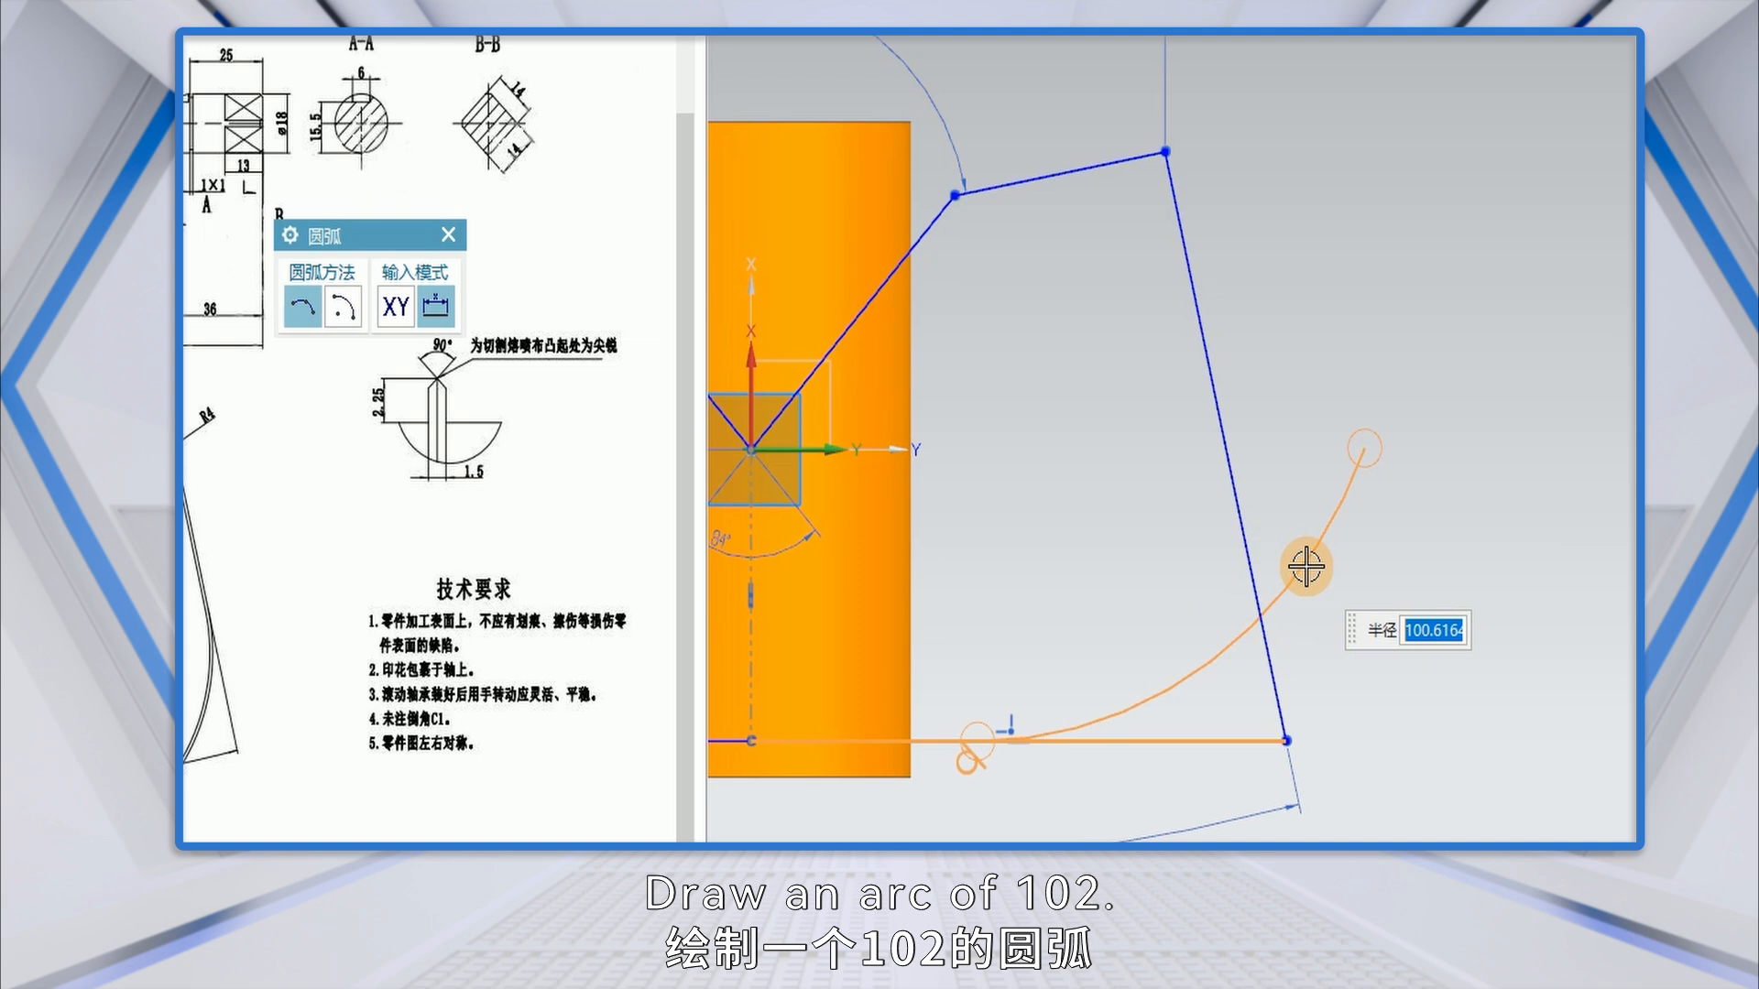
text(1)
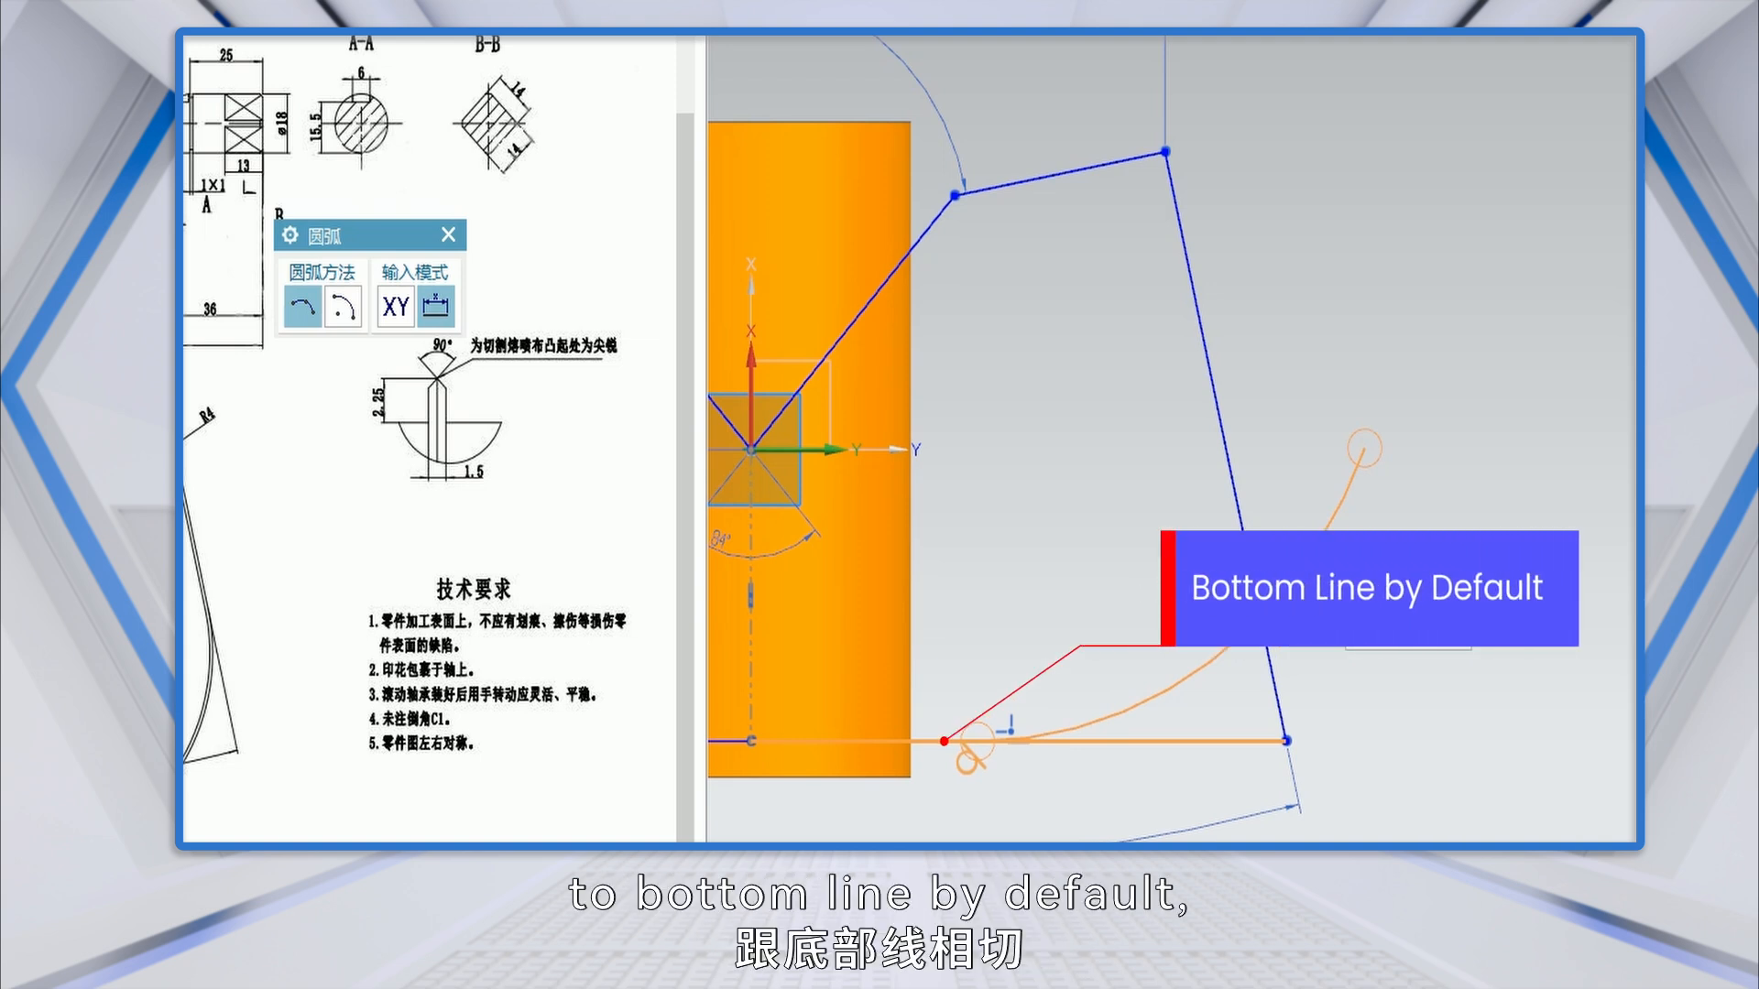
click(975, 740)
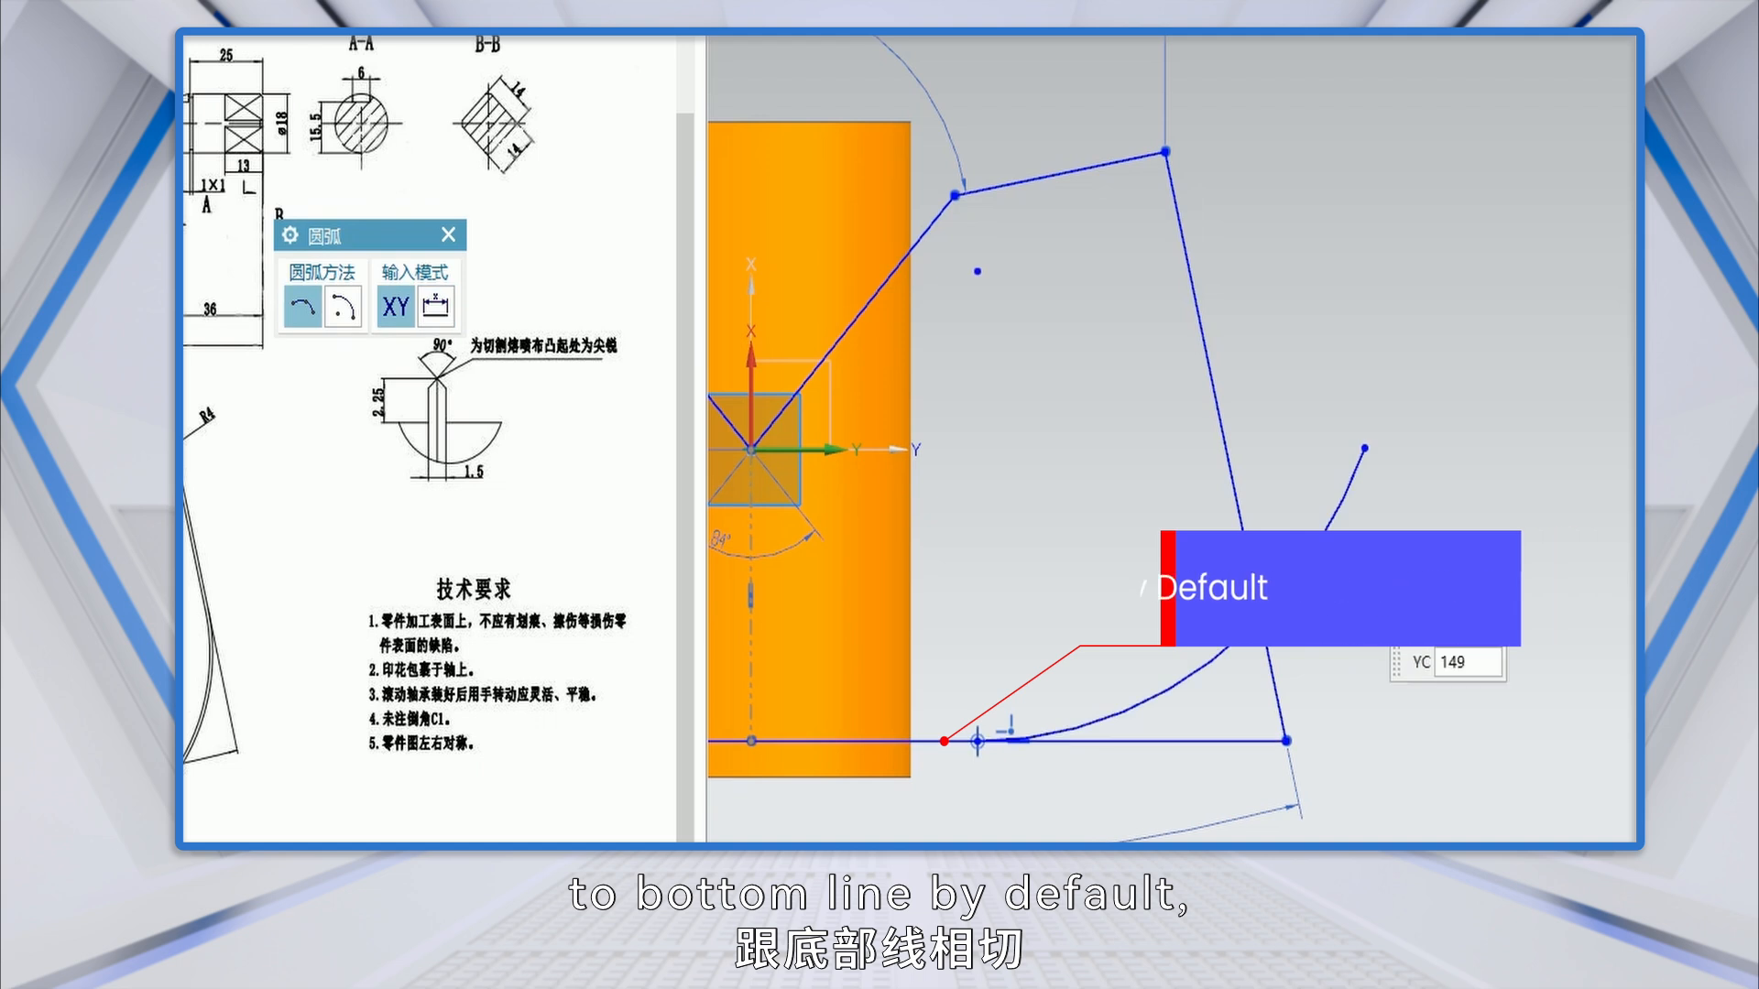
click(448, 236)
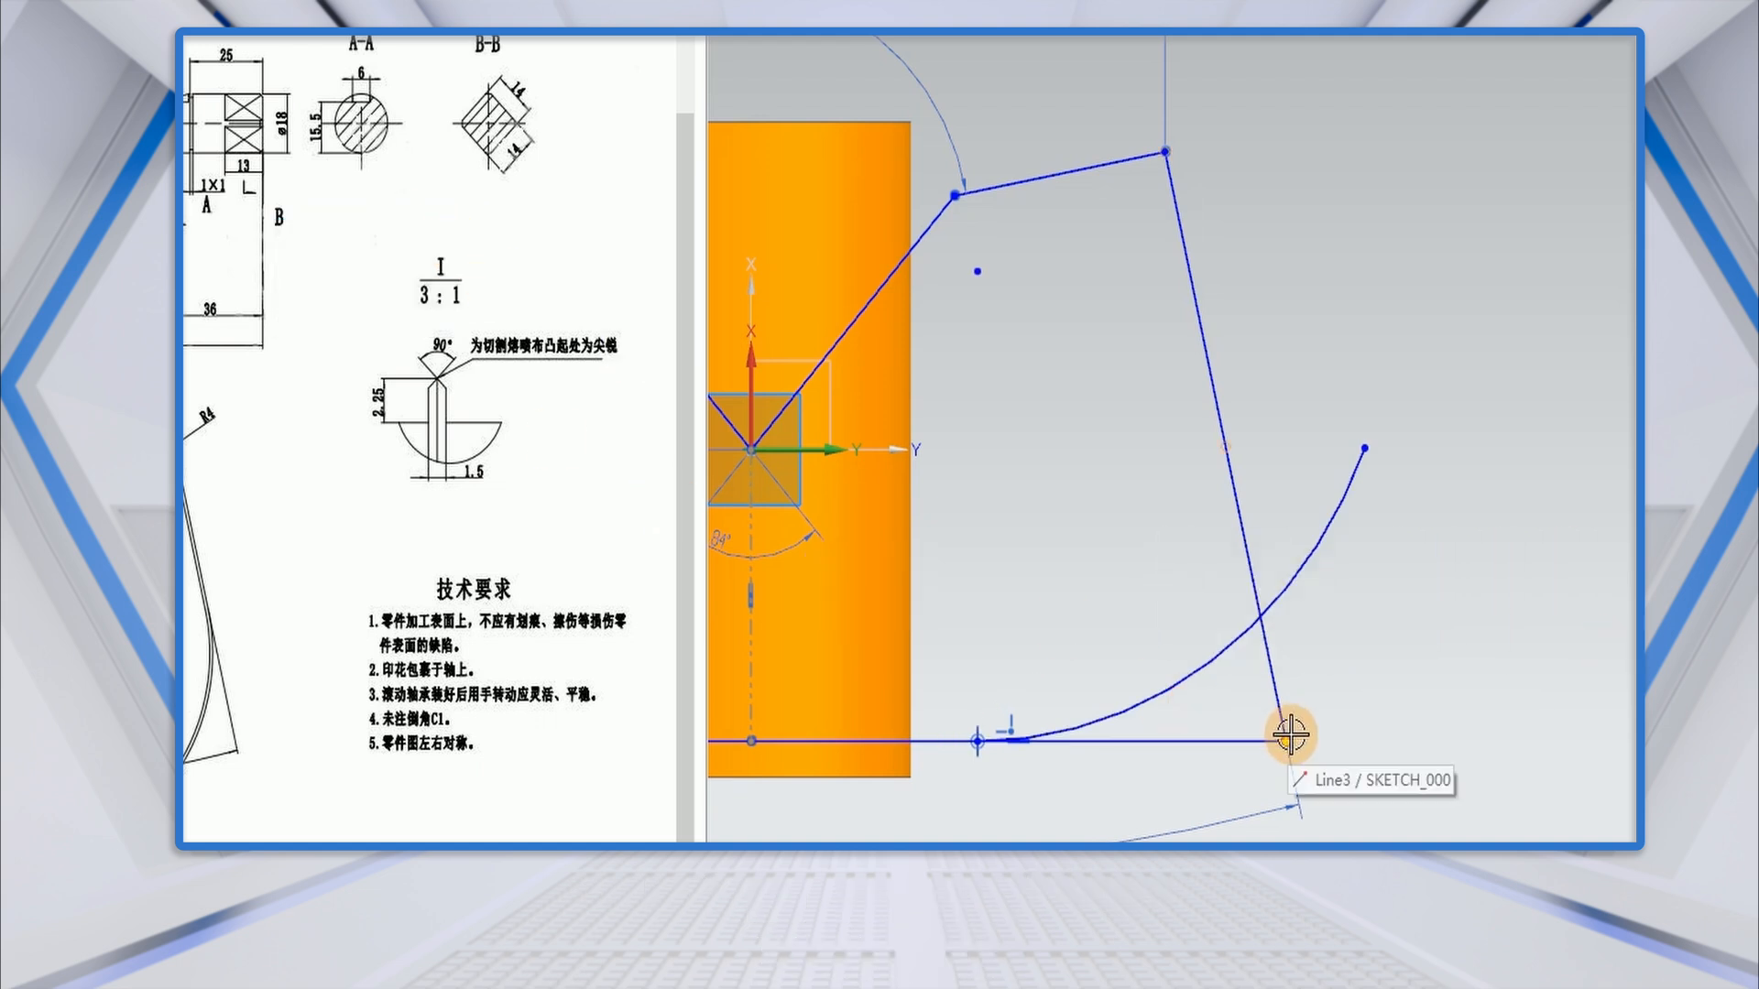
Fillet the slanted side line on the +Y side and the 102 mm arc with a radius of 60 mm.
scroll(1390, 718, down, 3)
scroll(1383, 746, down, 1)
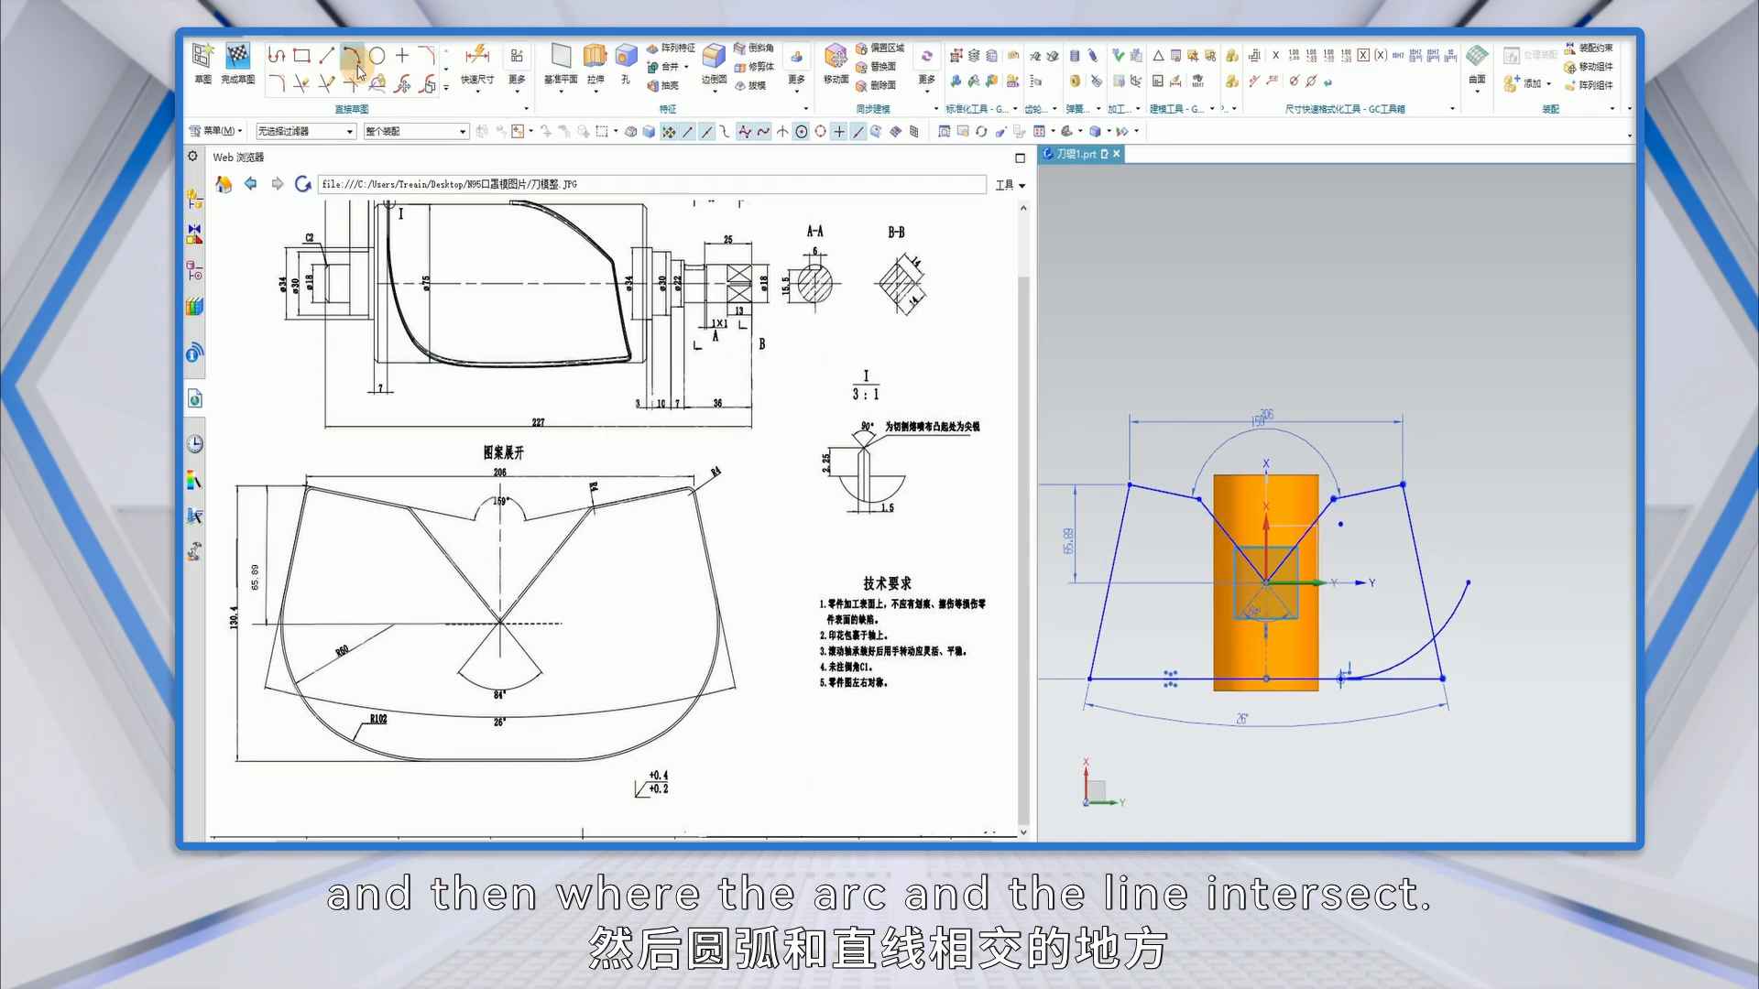
click(276, 83)
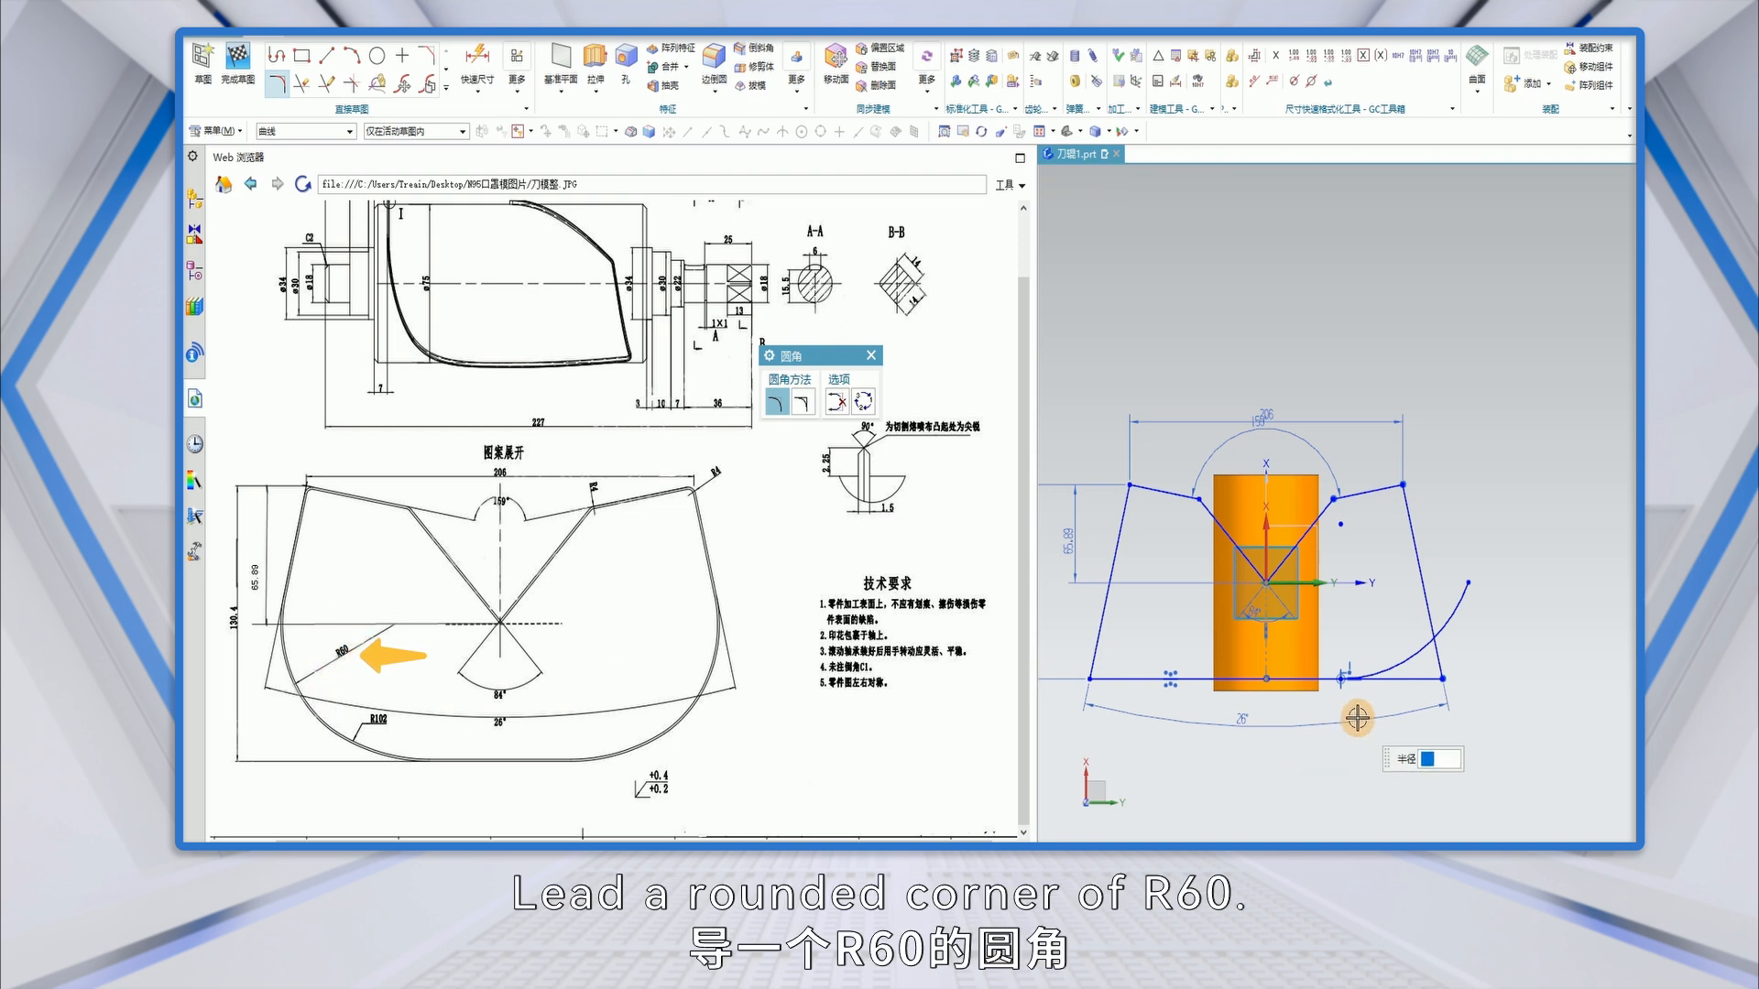
scroll(1443, 627, up, 3)
click(1407, 587)
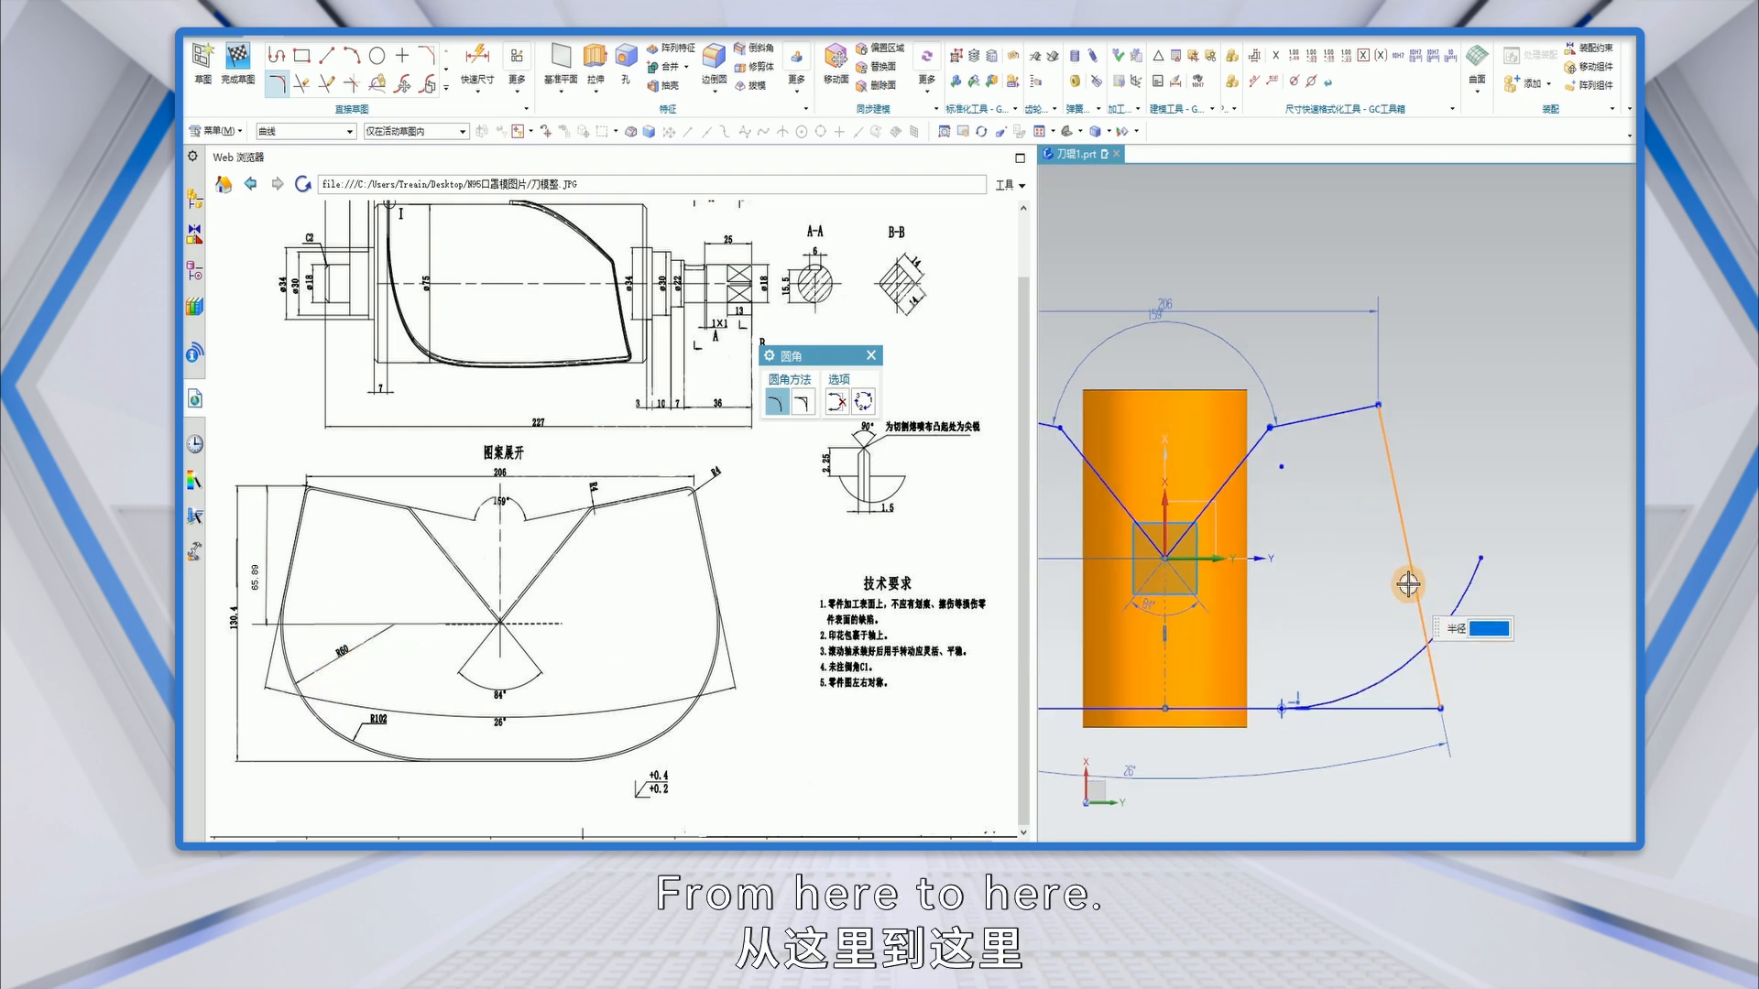
click(1391, 675)
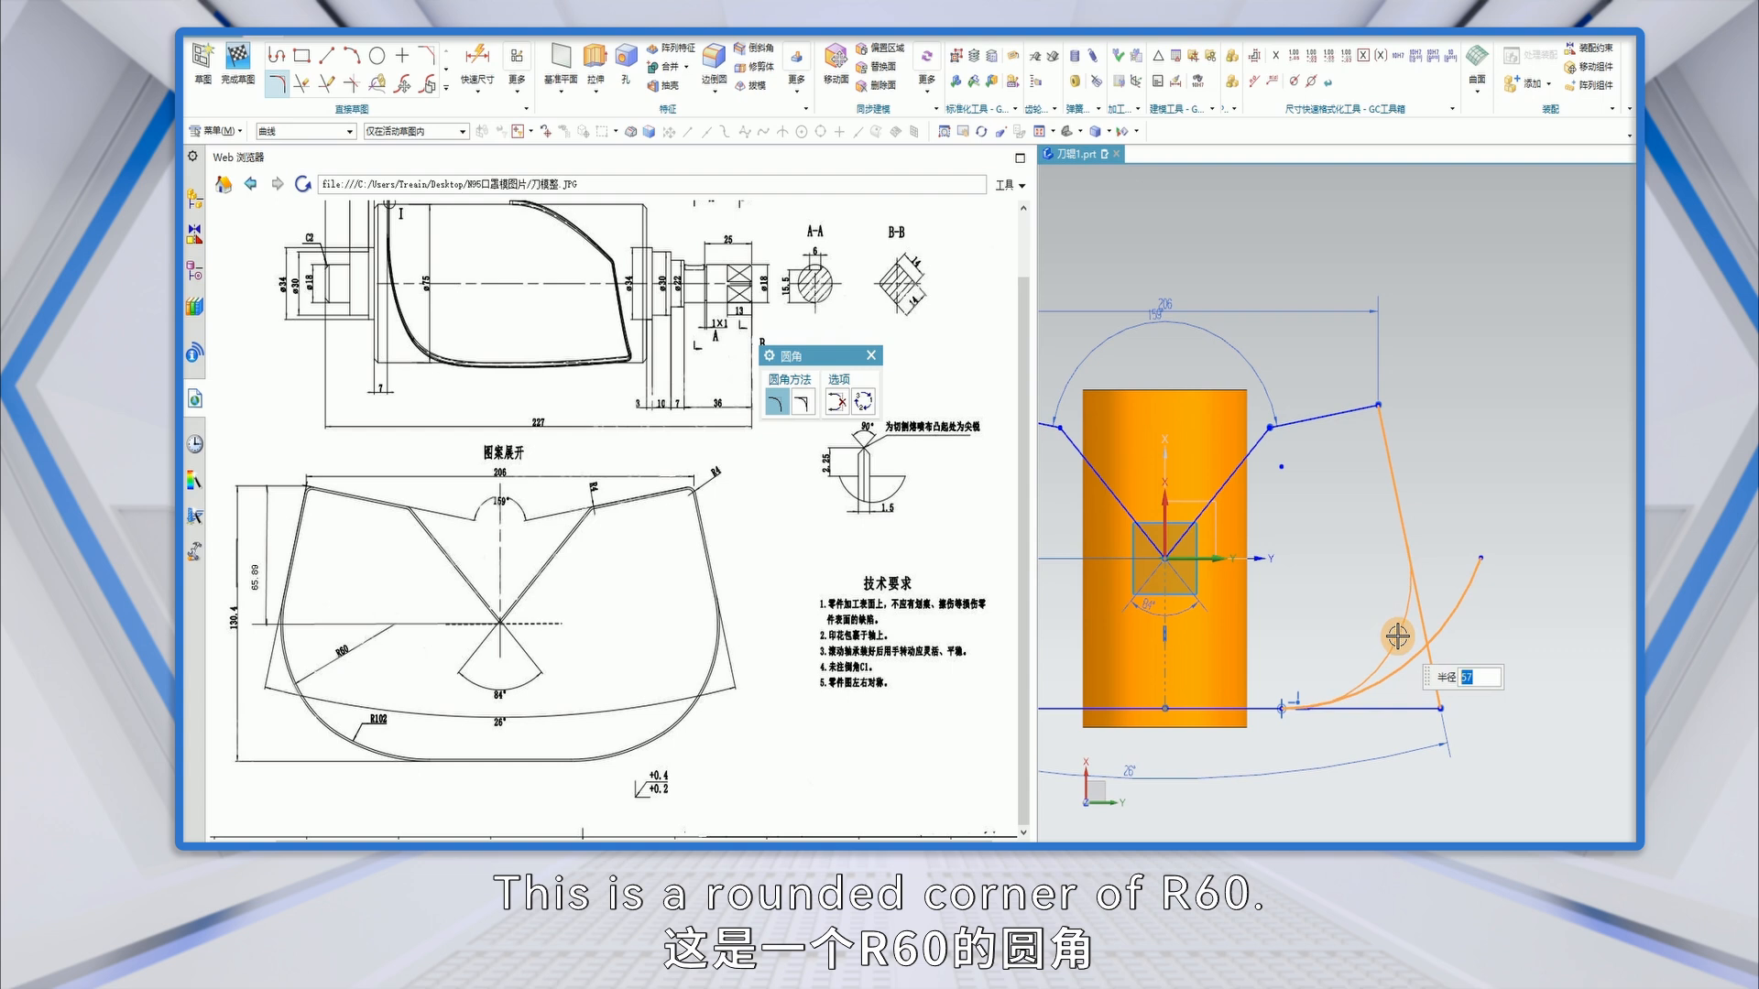
click(1397, 637)
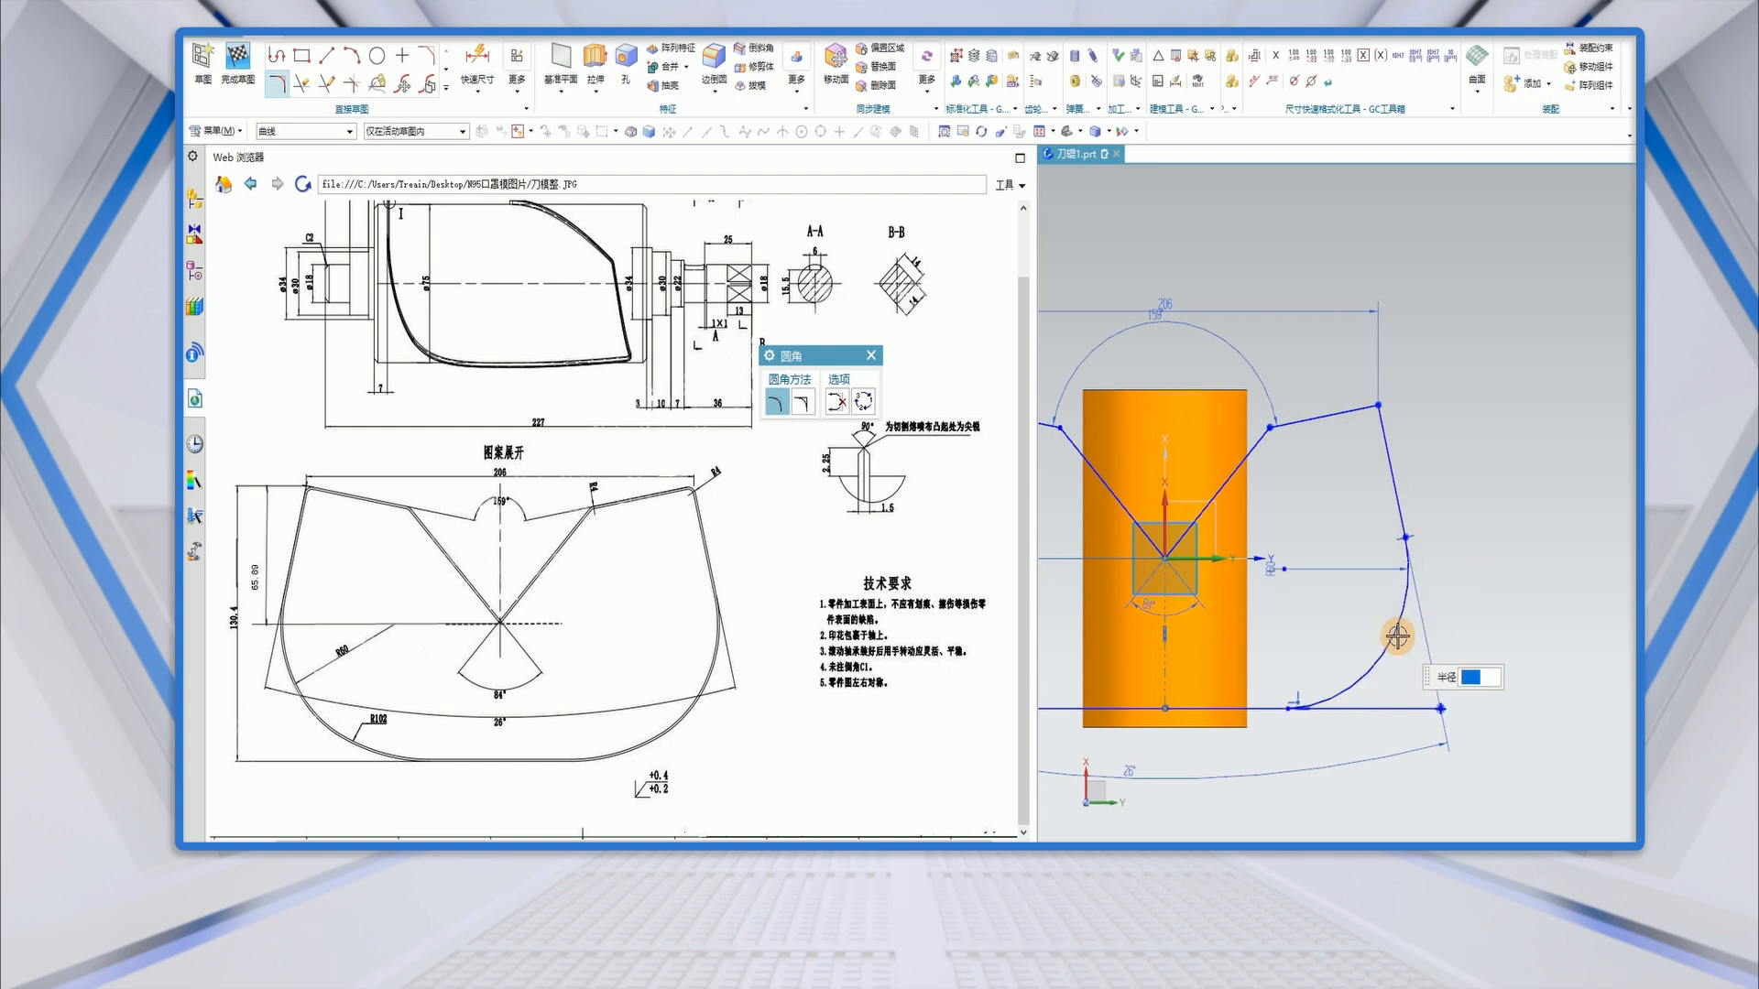
scroll(1276, 706, up, 5)
scroll(1349, 710, down, 6)
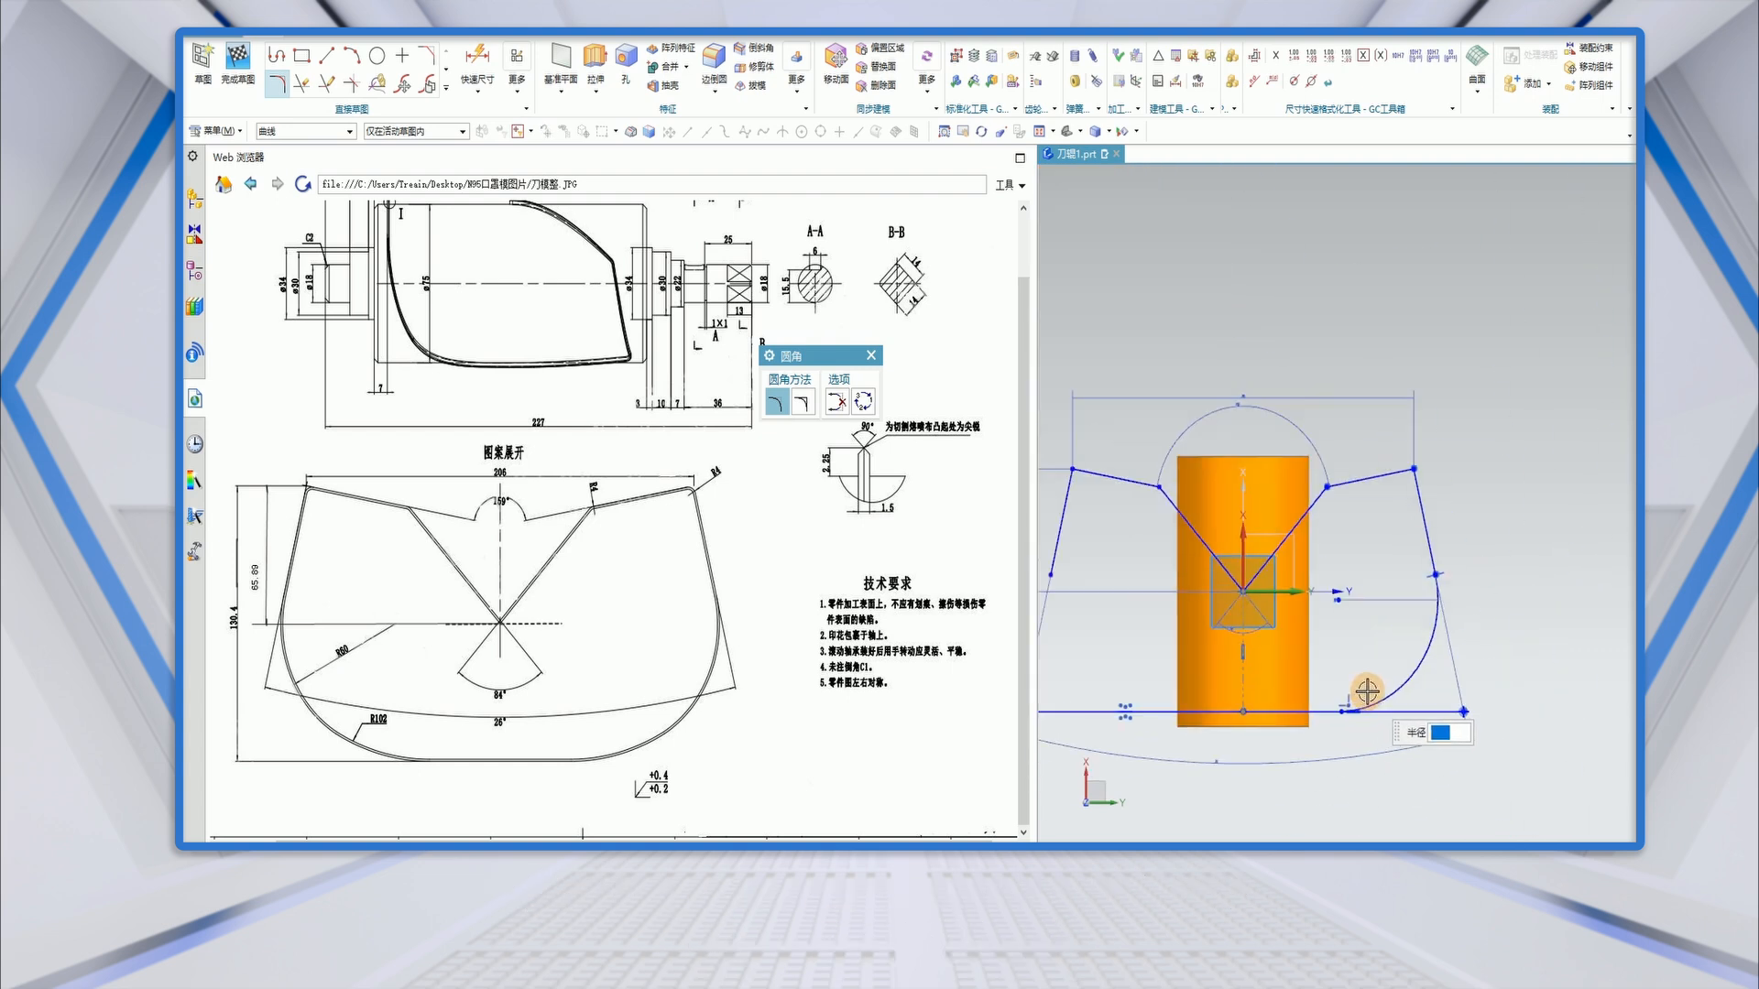
scroll(1520, 683, down, 2)
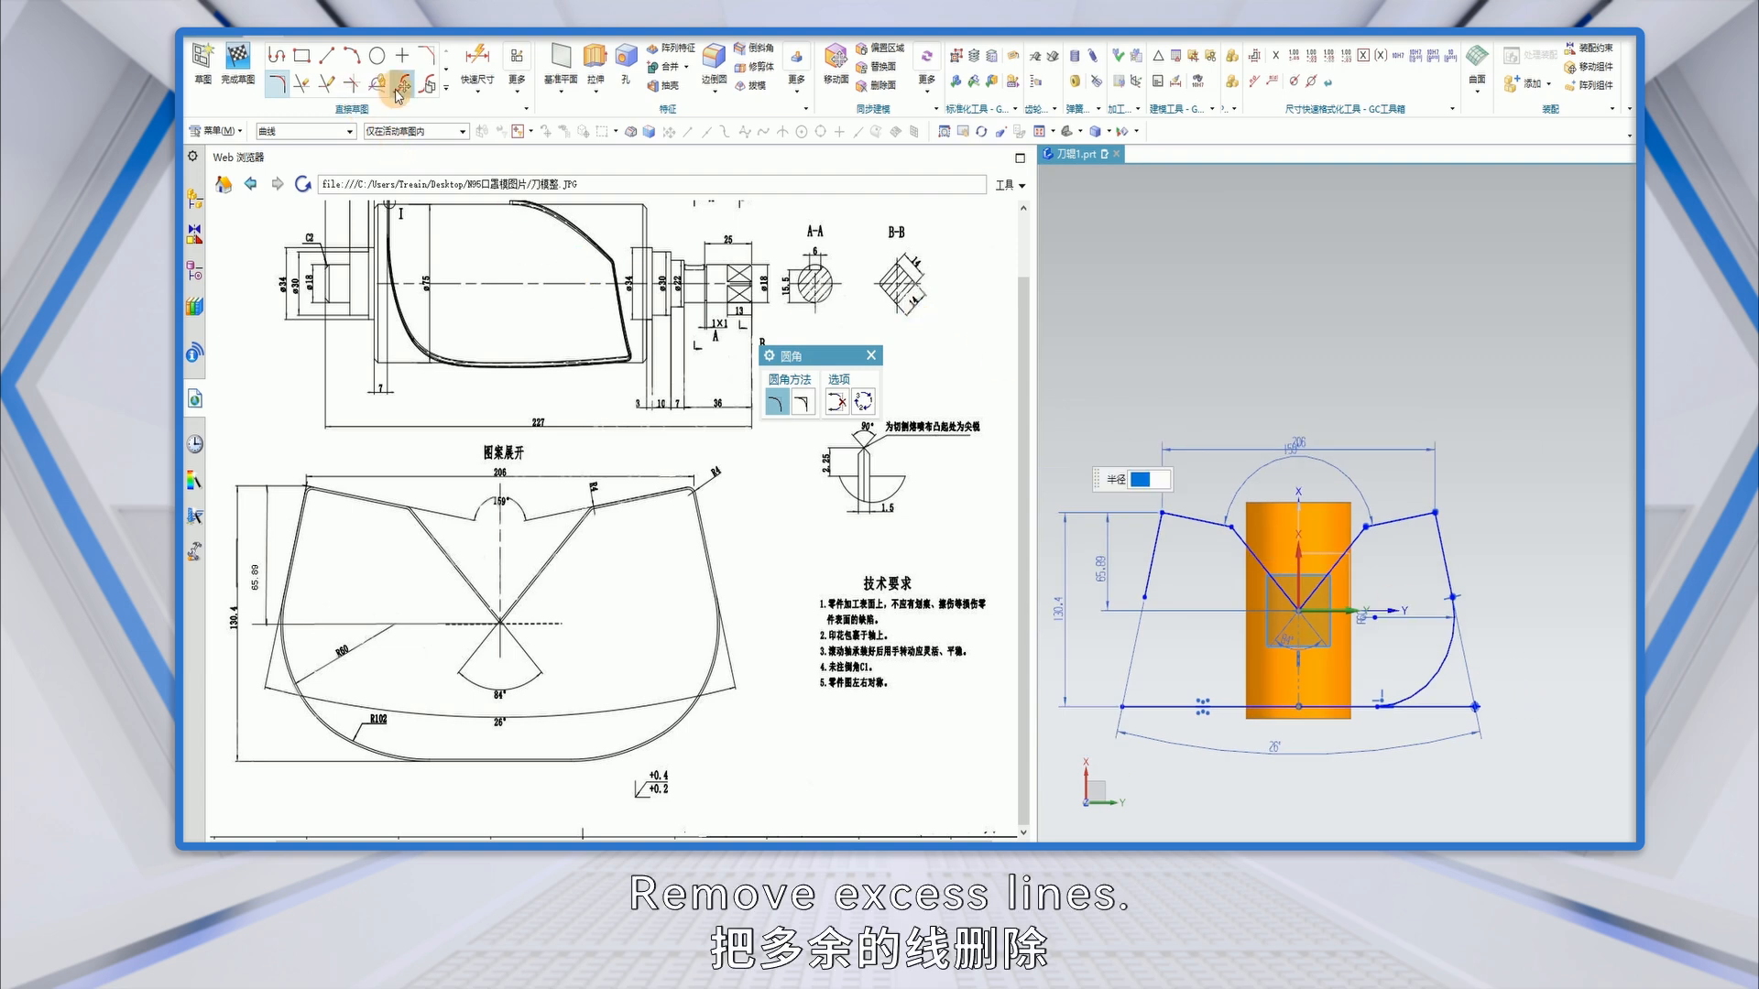
Trim the excess bottom line beyond the start of the tangent arc with Quick Trim.
click(301, 85)
click(1440, 705)
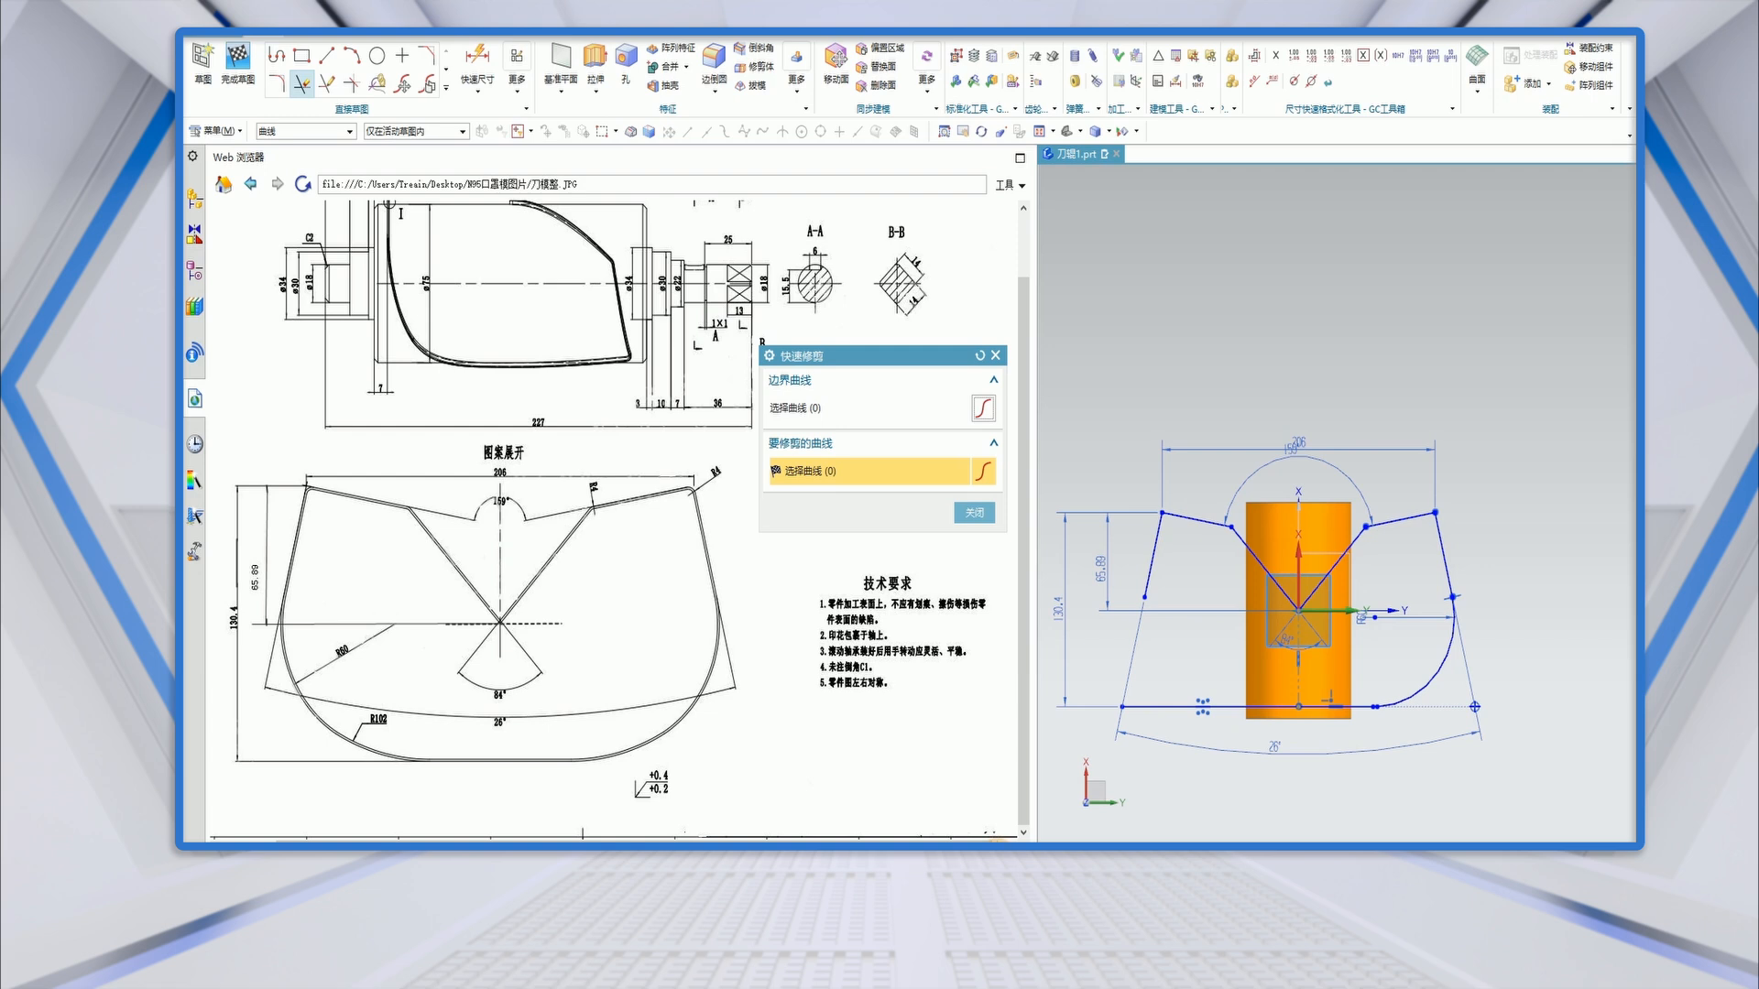
click(994, 355)
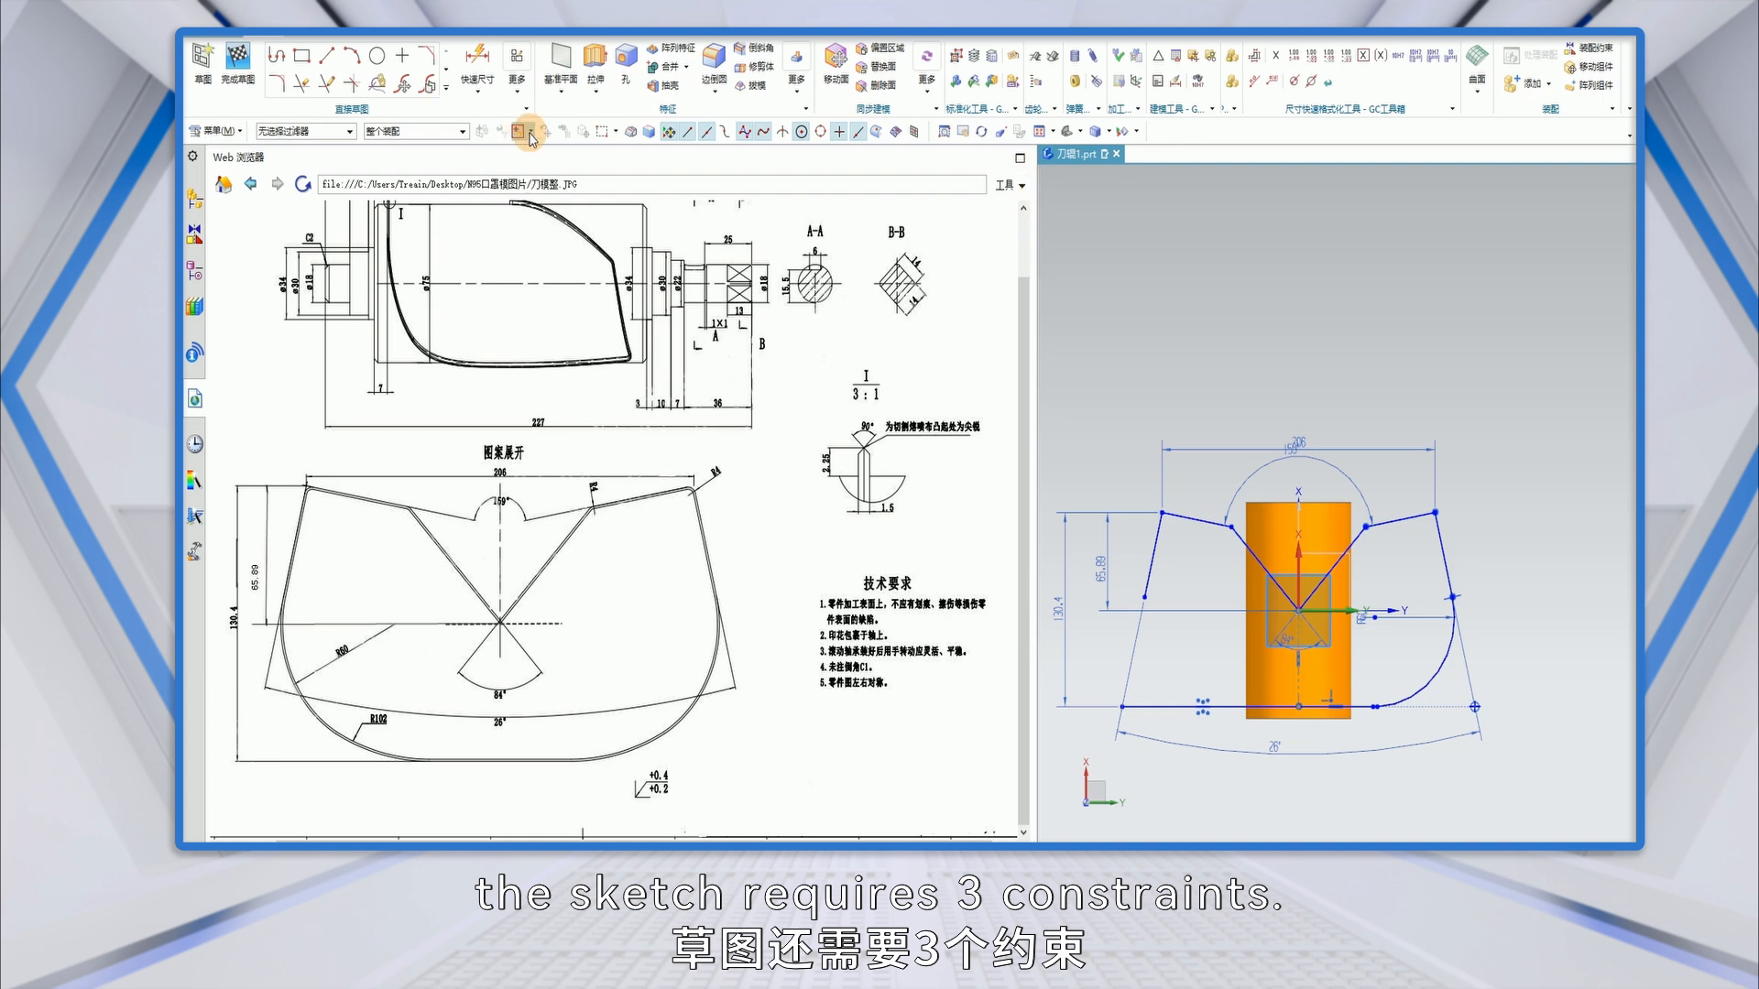
Examine the remaining freedom of the joint between the bottom line and the arc, using Rapid Dimension without adding a dimension.
scroll(1390, 730, up, 4)
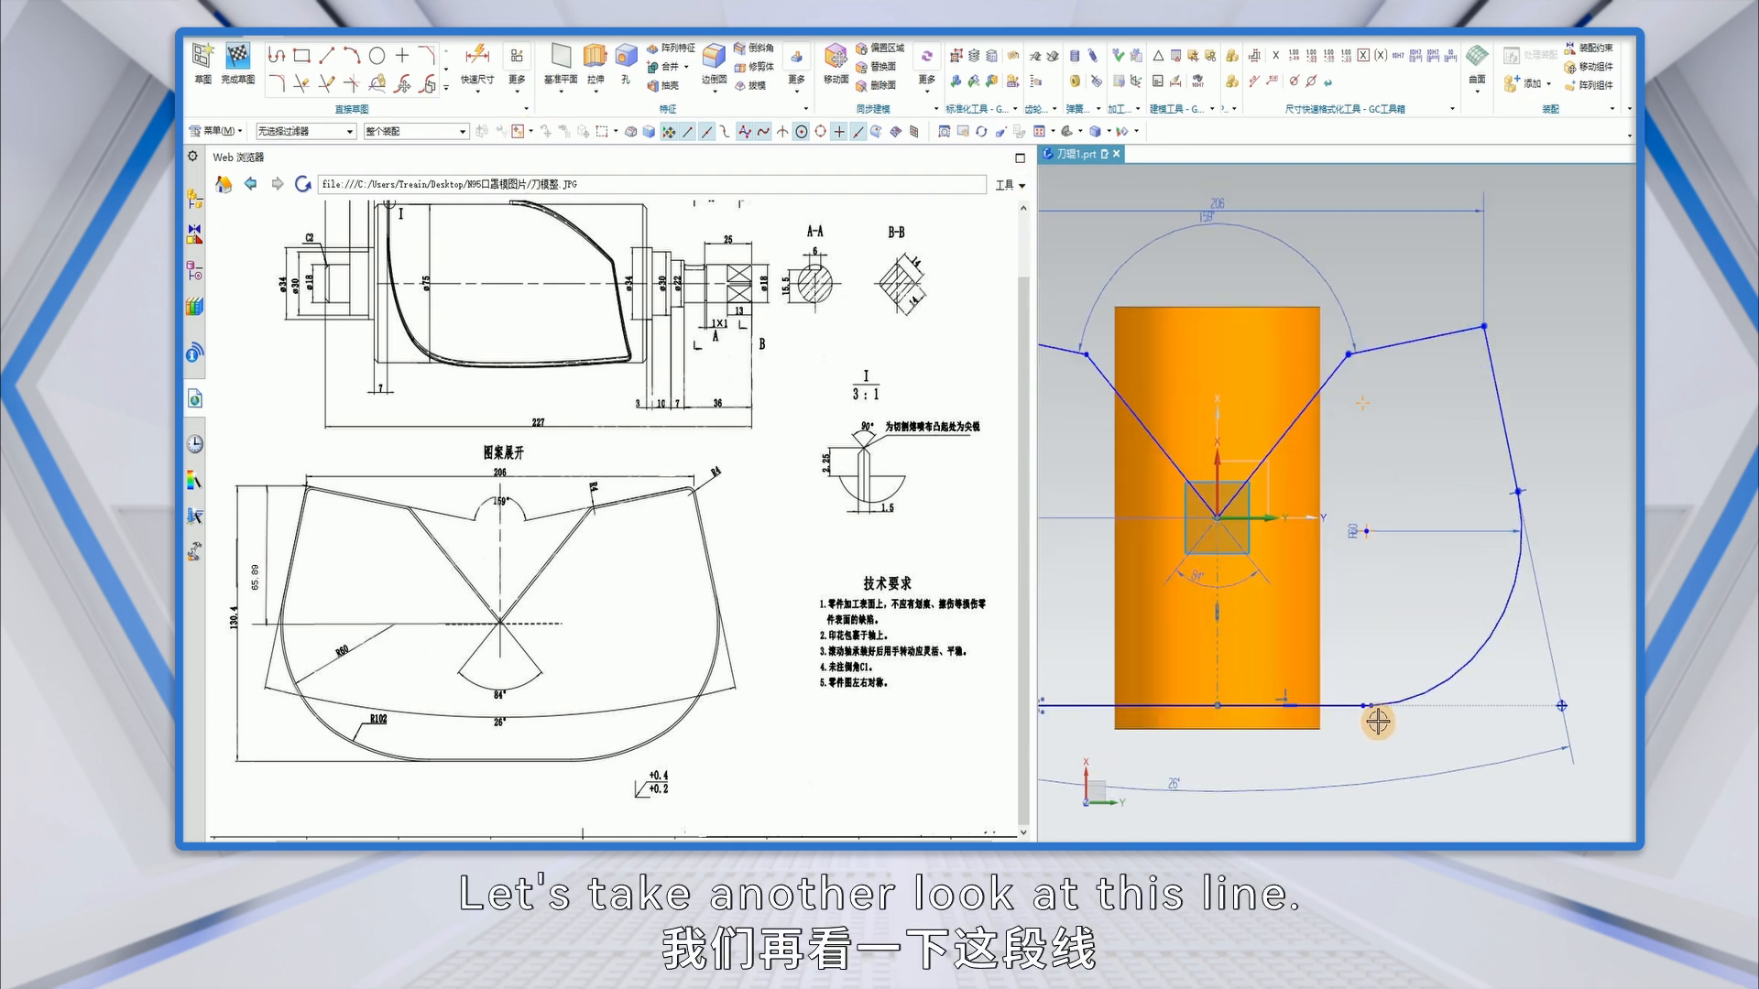
scroll(1370, 713, up, 4)
key(d)
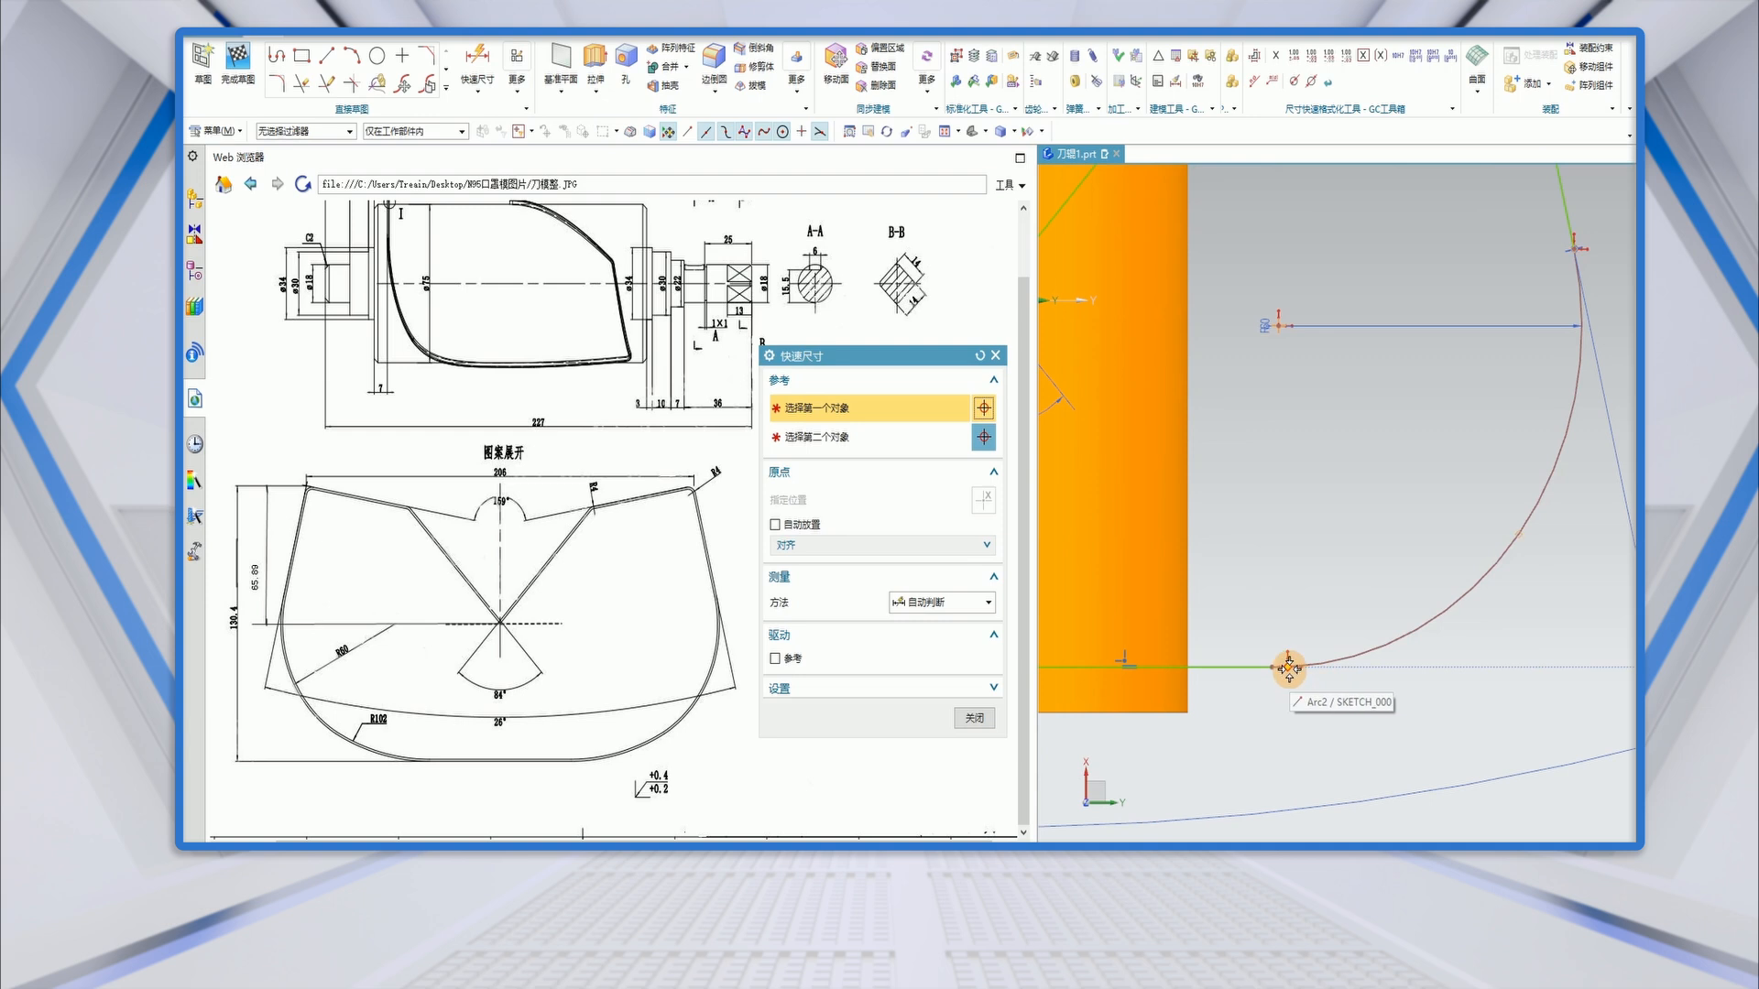
scroll(1291, 674, down, 4)
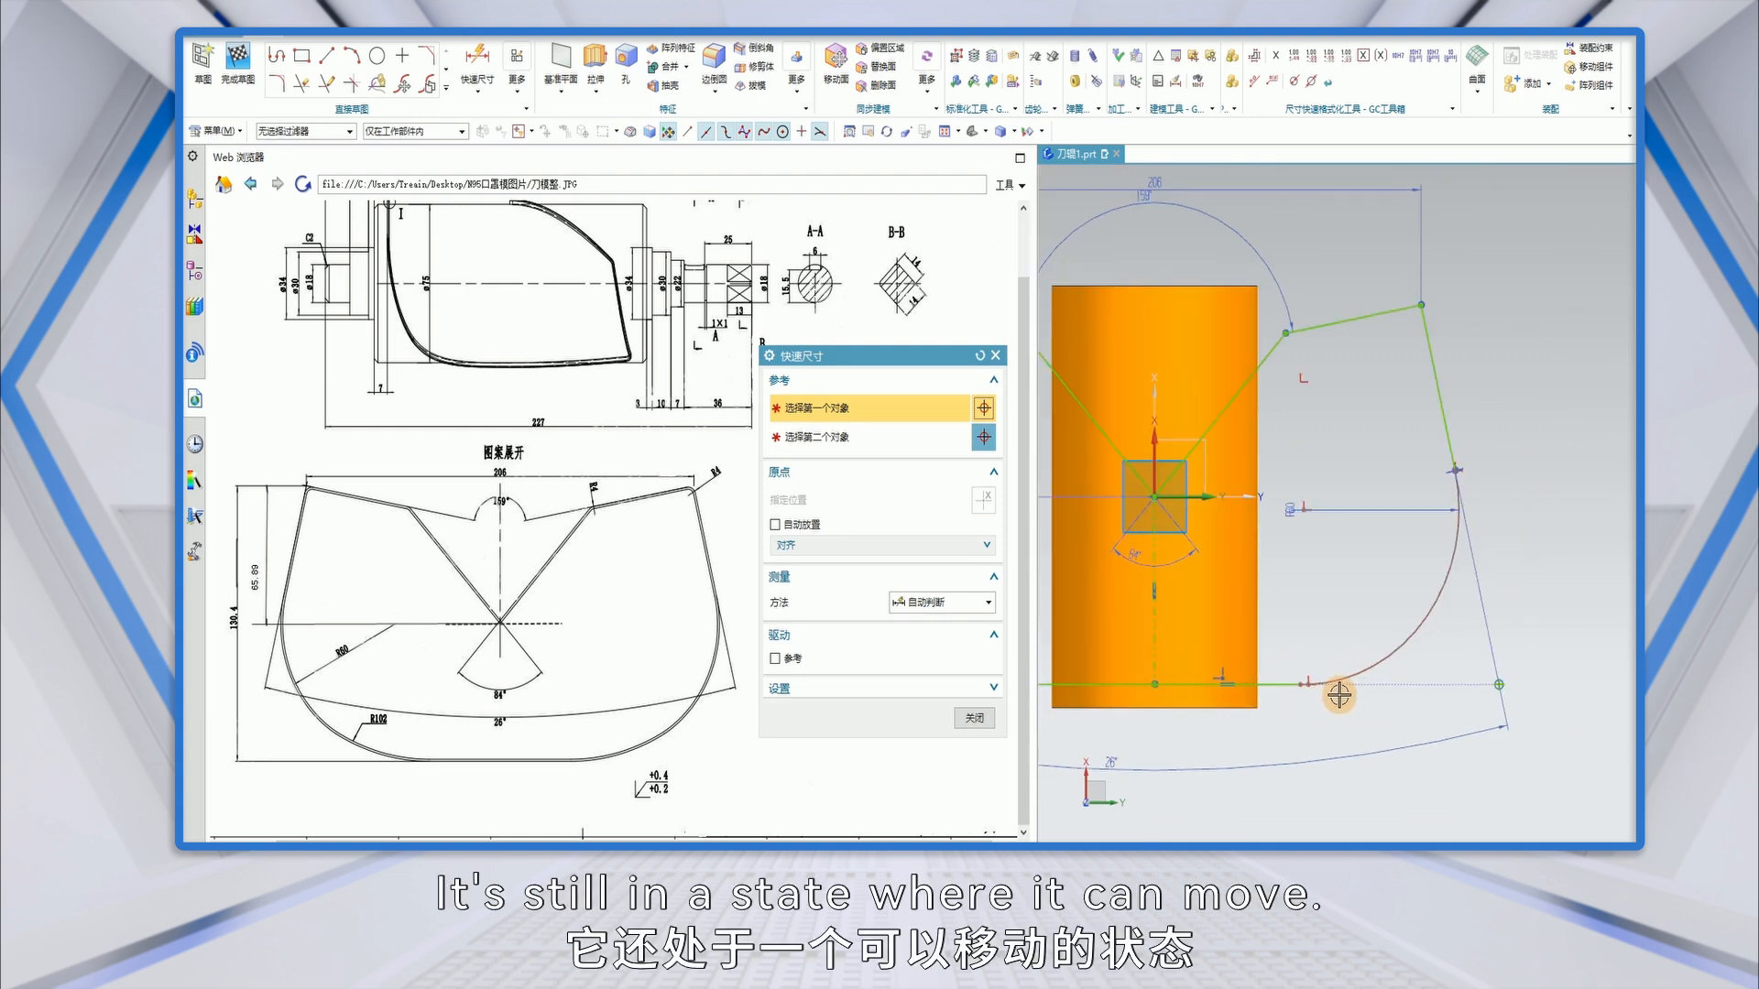
scroll(1339, 696, up, 1)
click(976, 719)
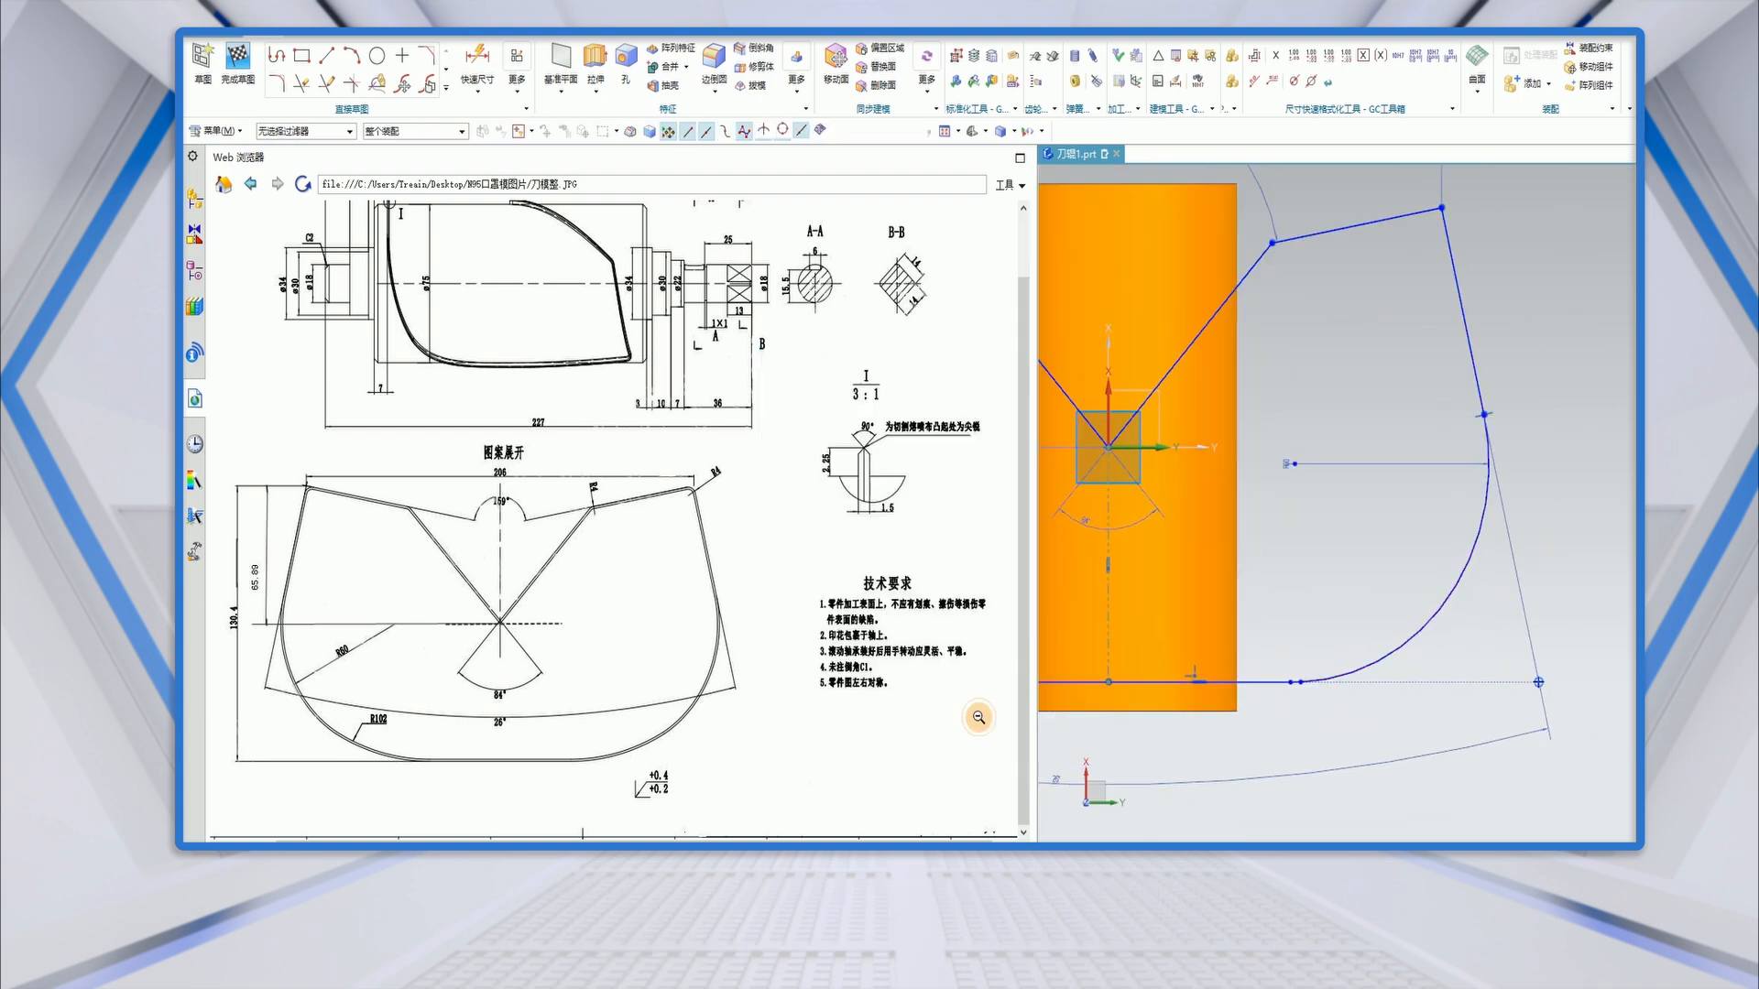
Move the joint between the bottom line and the 102 mm arc inward along the bottom line, toward the centerline.
mouse_move(1297, 684)
mouse_down()
mouse_move(1354, 676)
mouse_move(1308, 678)
mouse_up()
scroll(1429, 674, down, 2)
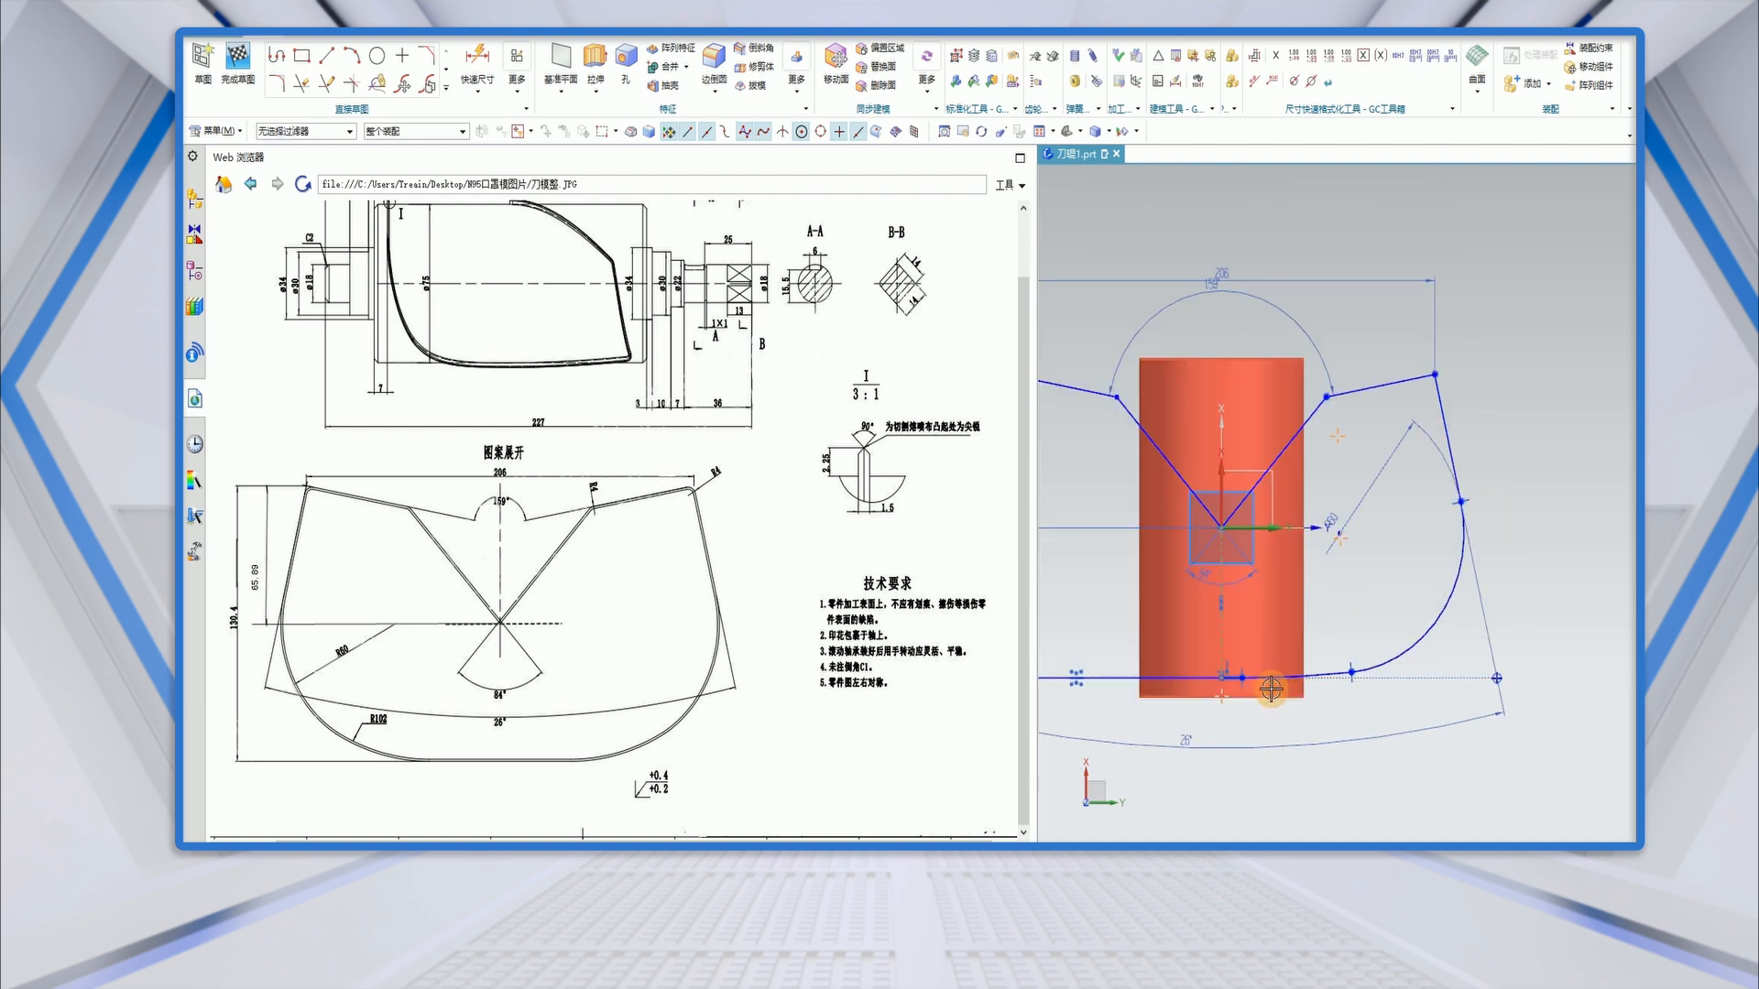
scroll(1333, 705, up, 1)
scroll(1353, 705, down, 1)
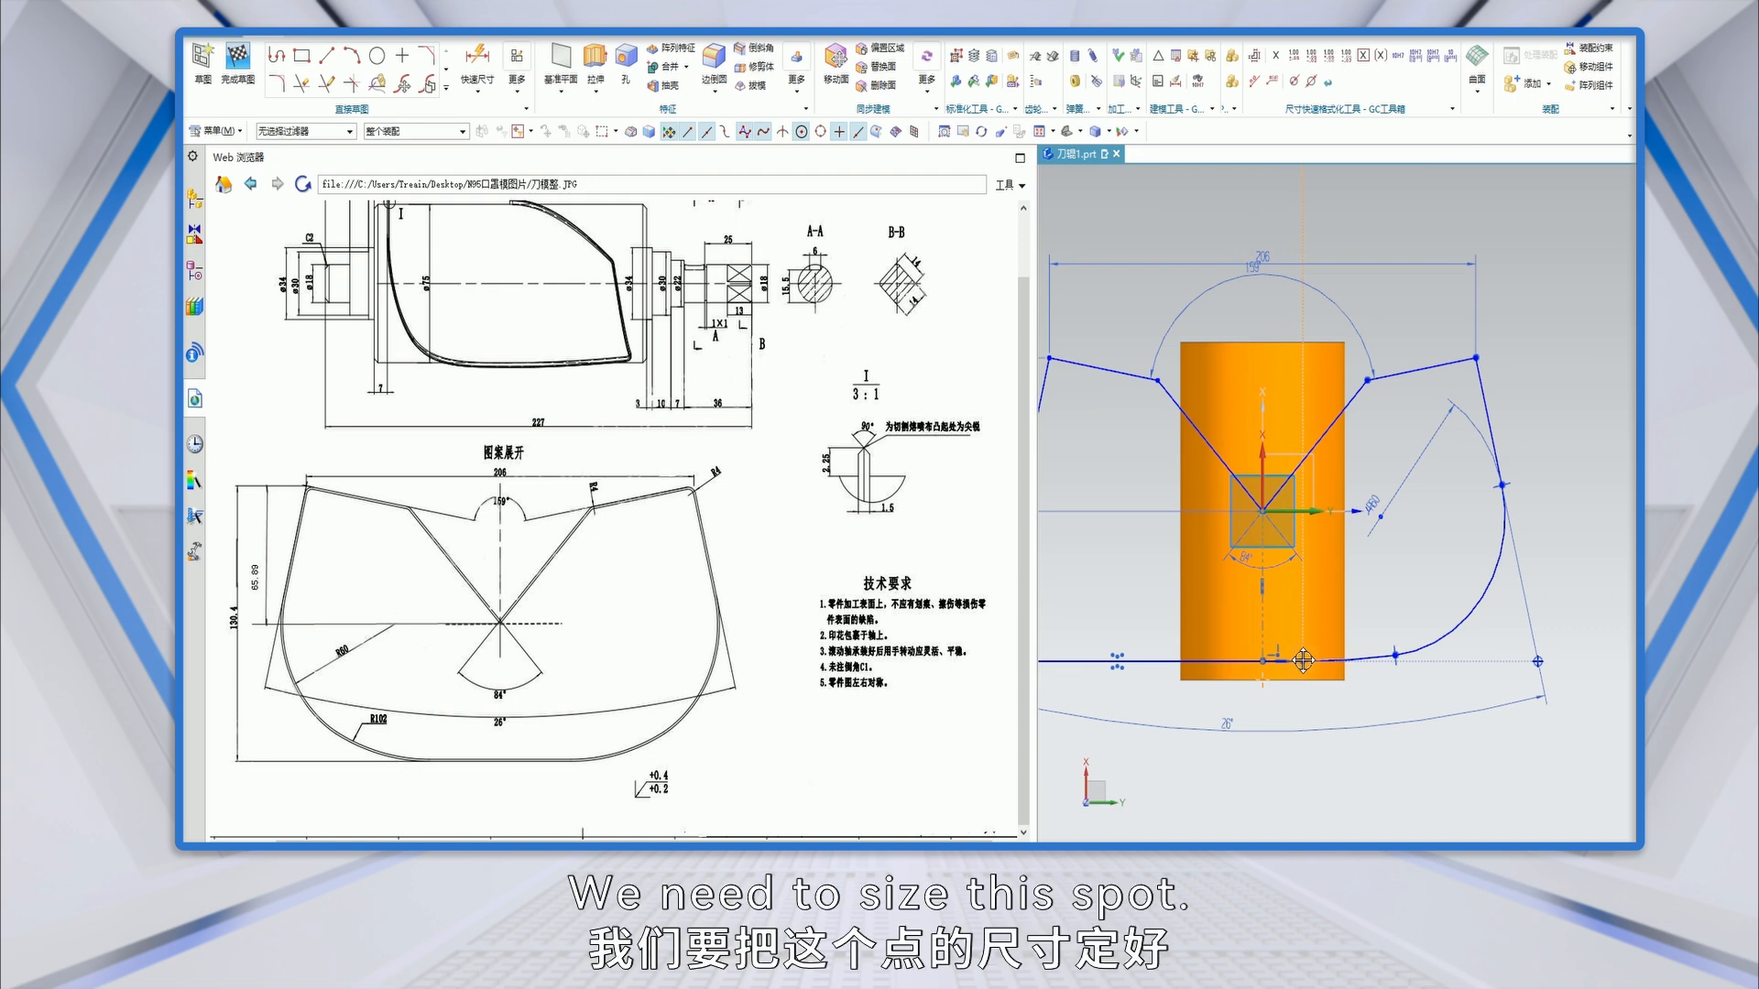
Dimension the horizontal distance from the centerline to the joint of the bottom line and arc as 79.5/2.
scroll(1310, 667, up, 2)
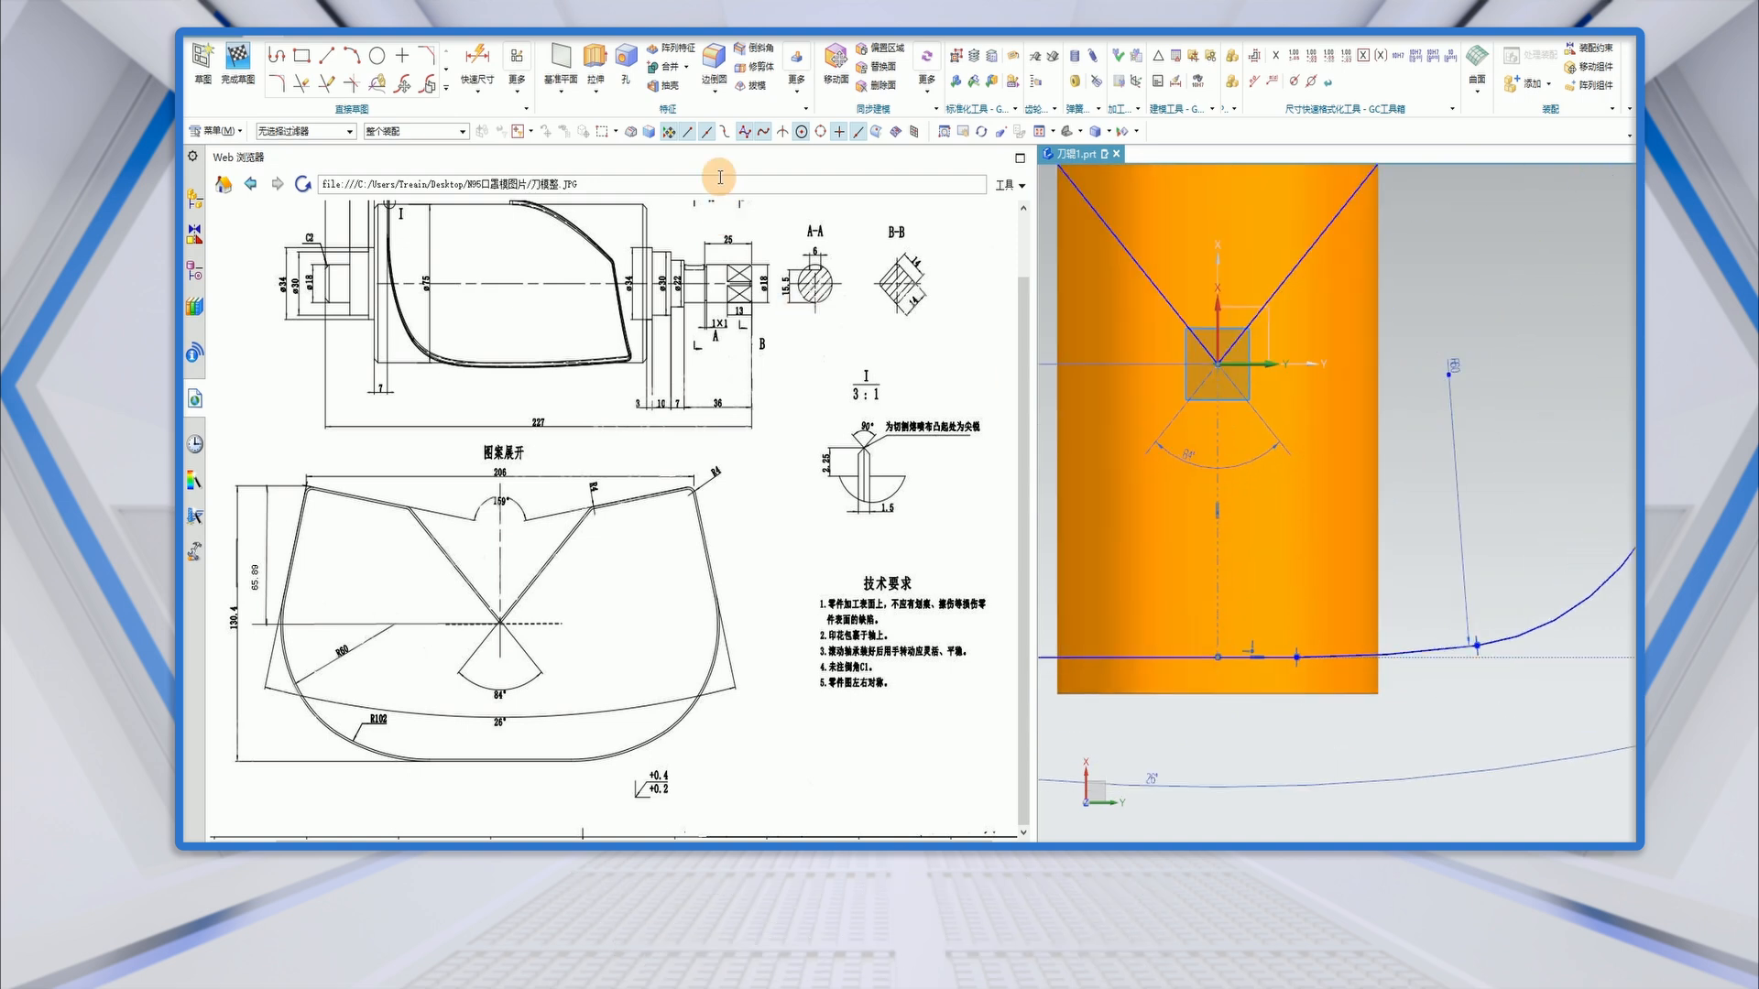
click(477, 64)
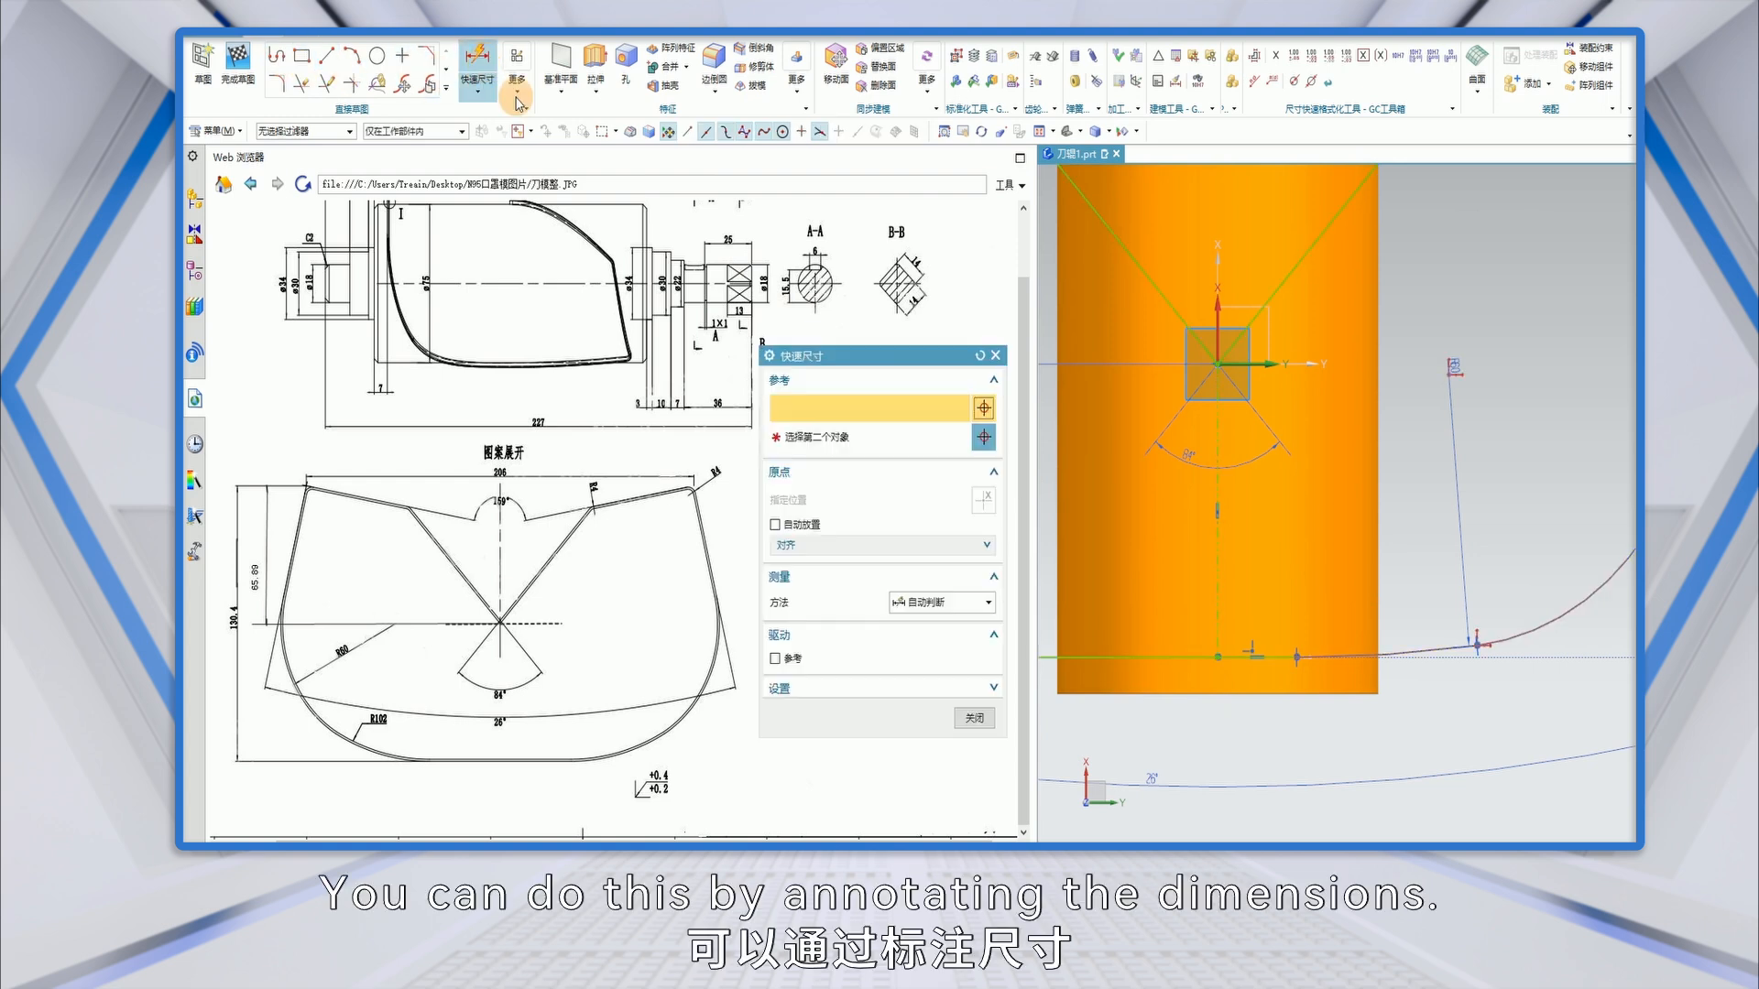
click(1266, 659)
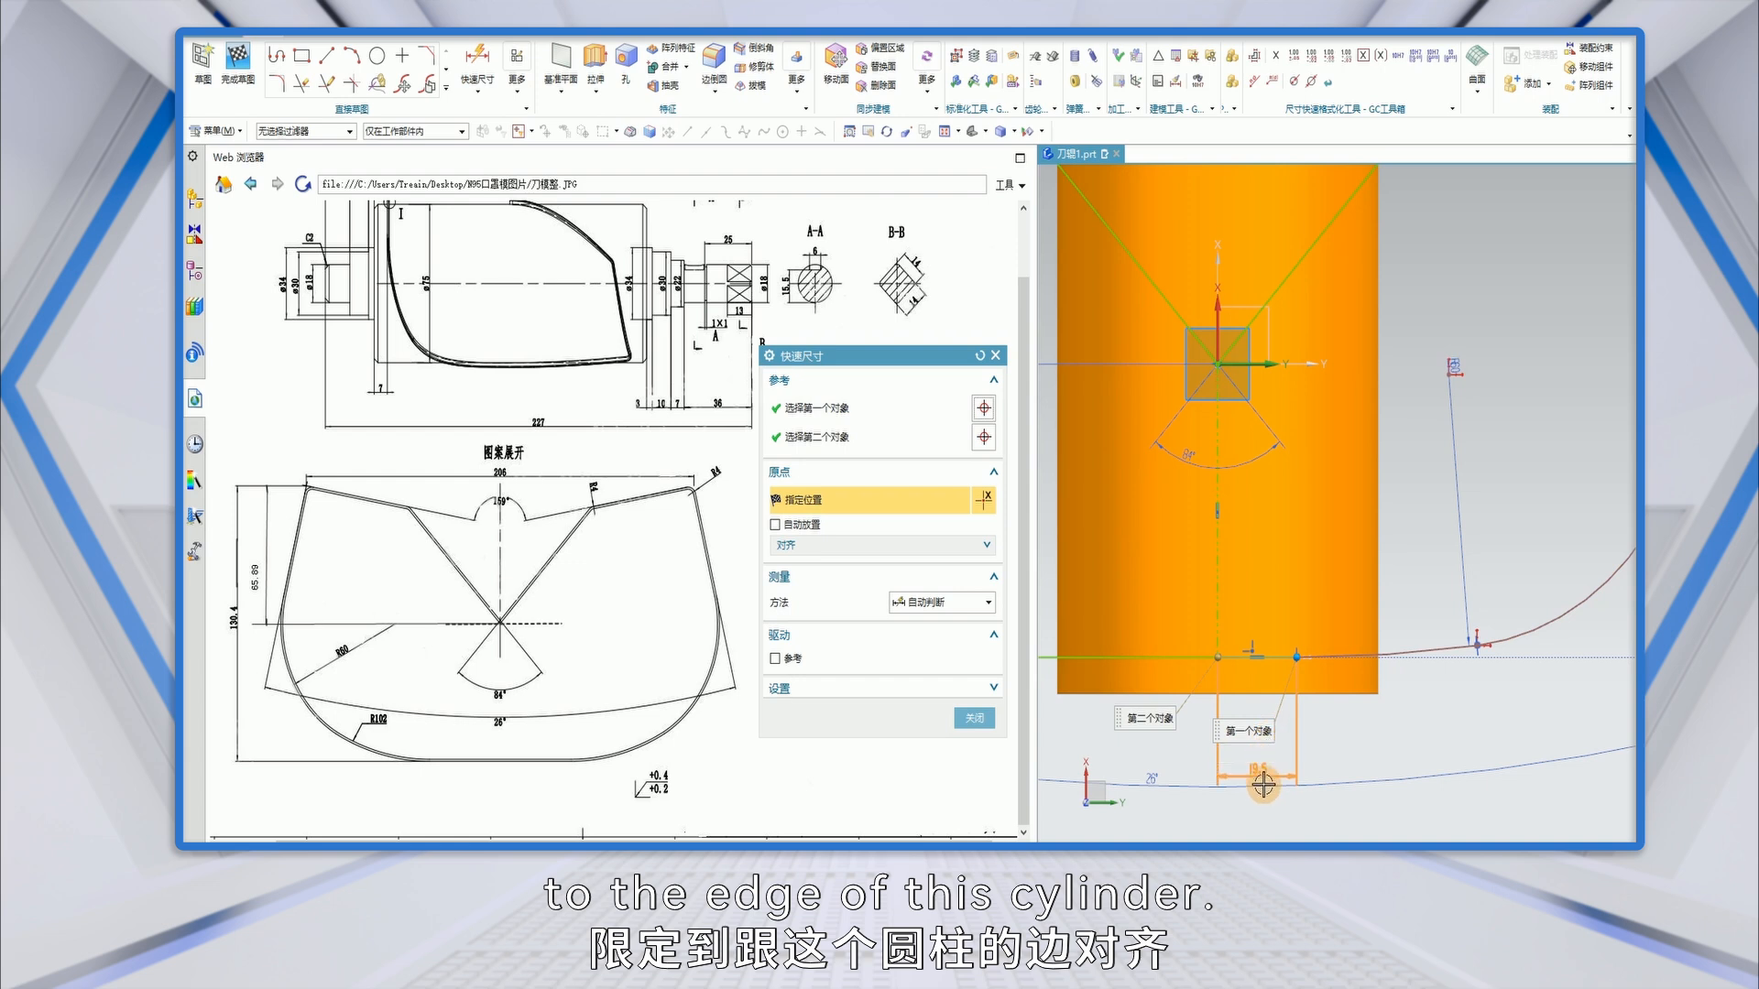
click(1263, 762)
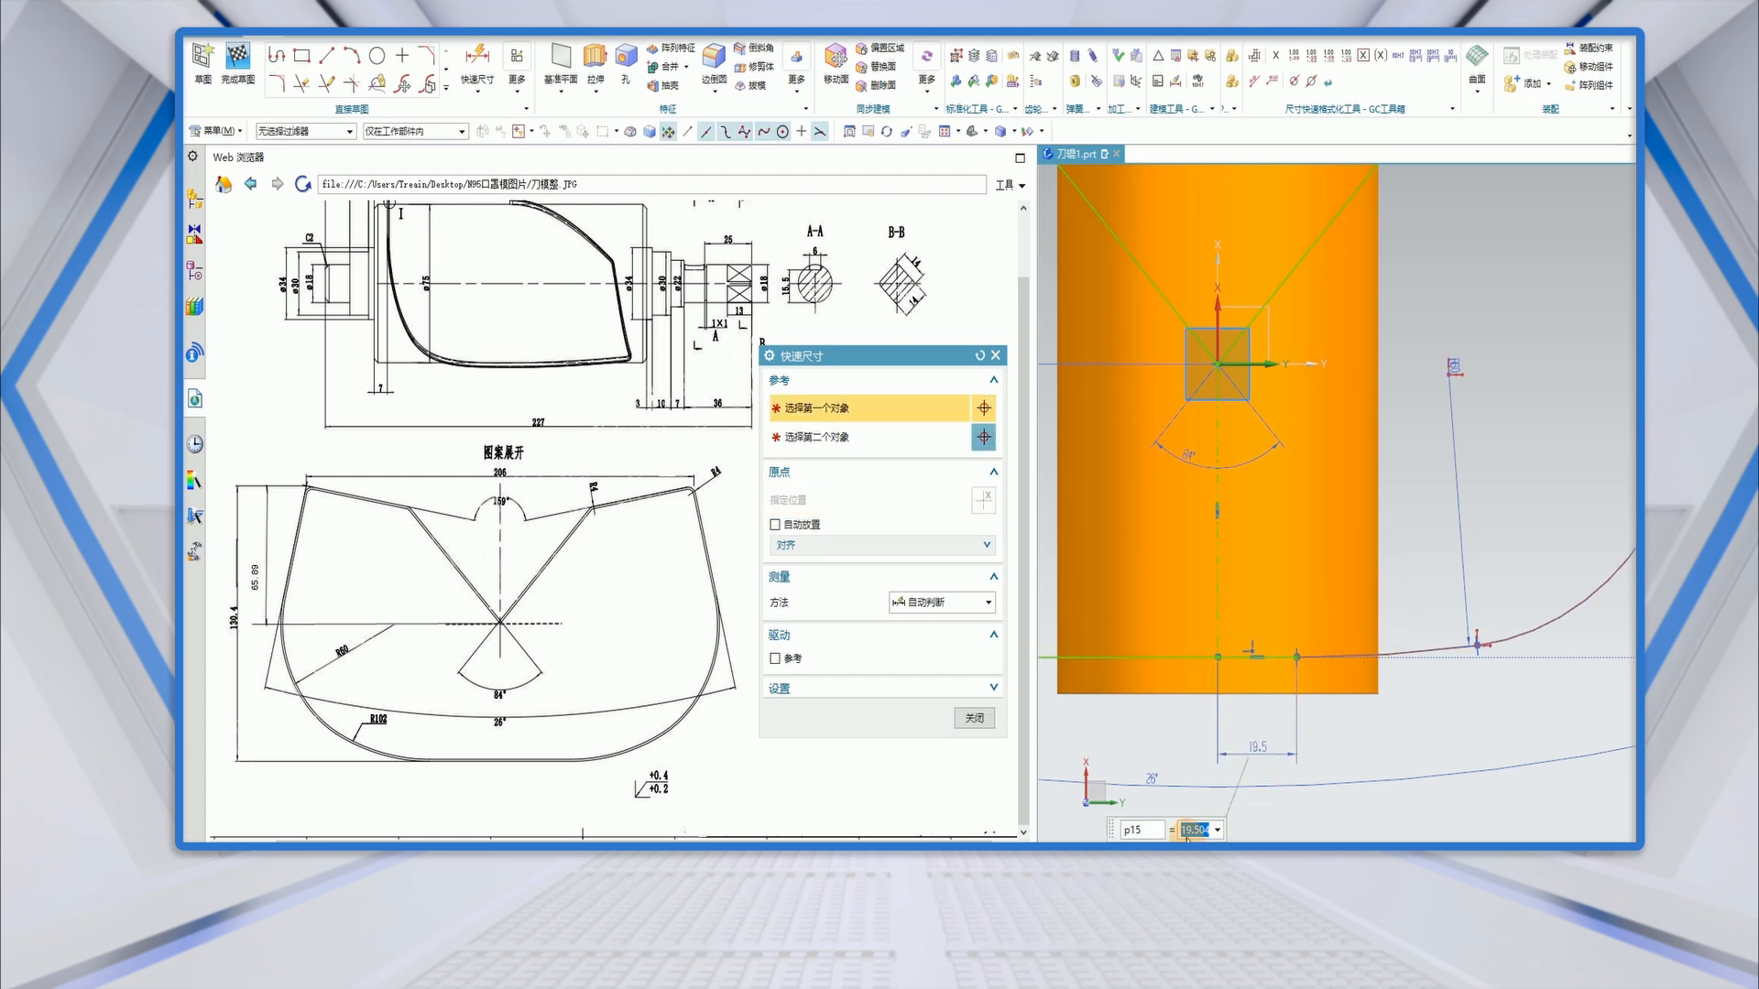
text(79.5/2)
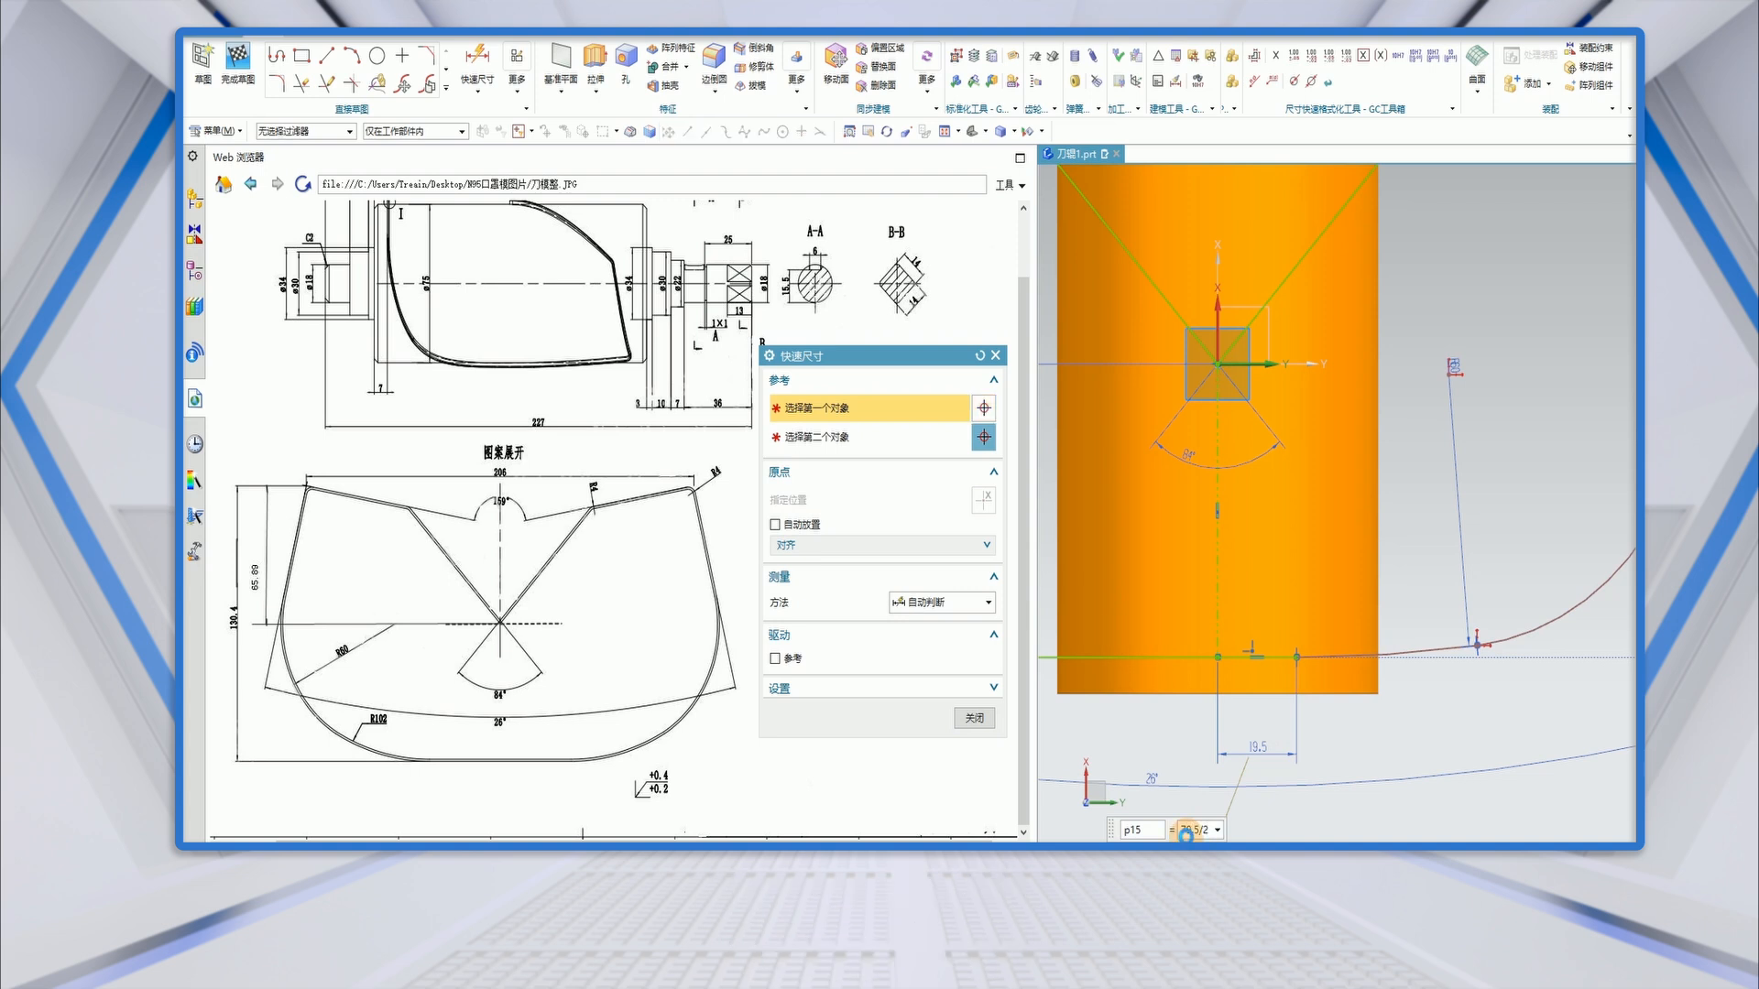
key(Return)
scroll(1248, 698, down, 4)
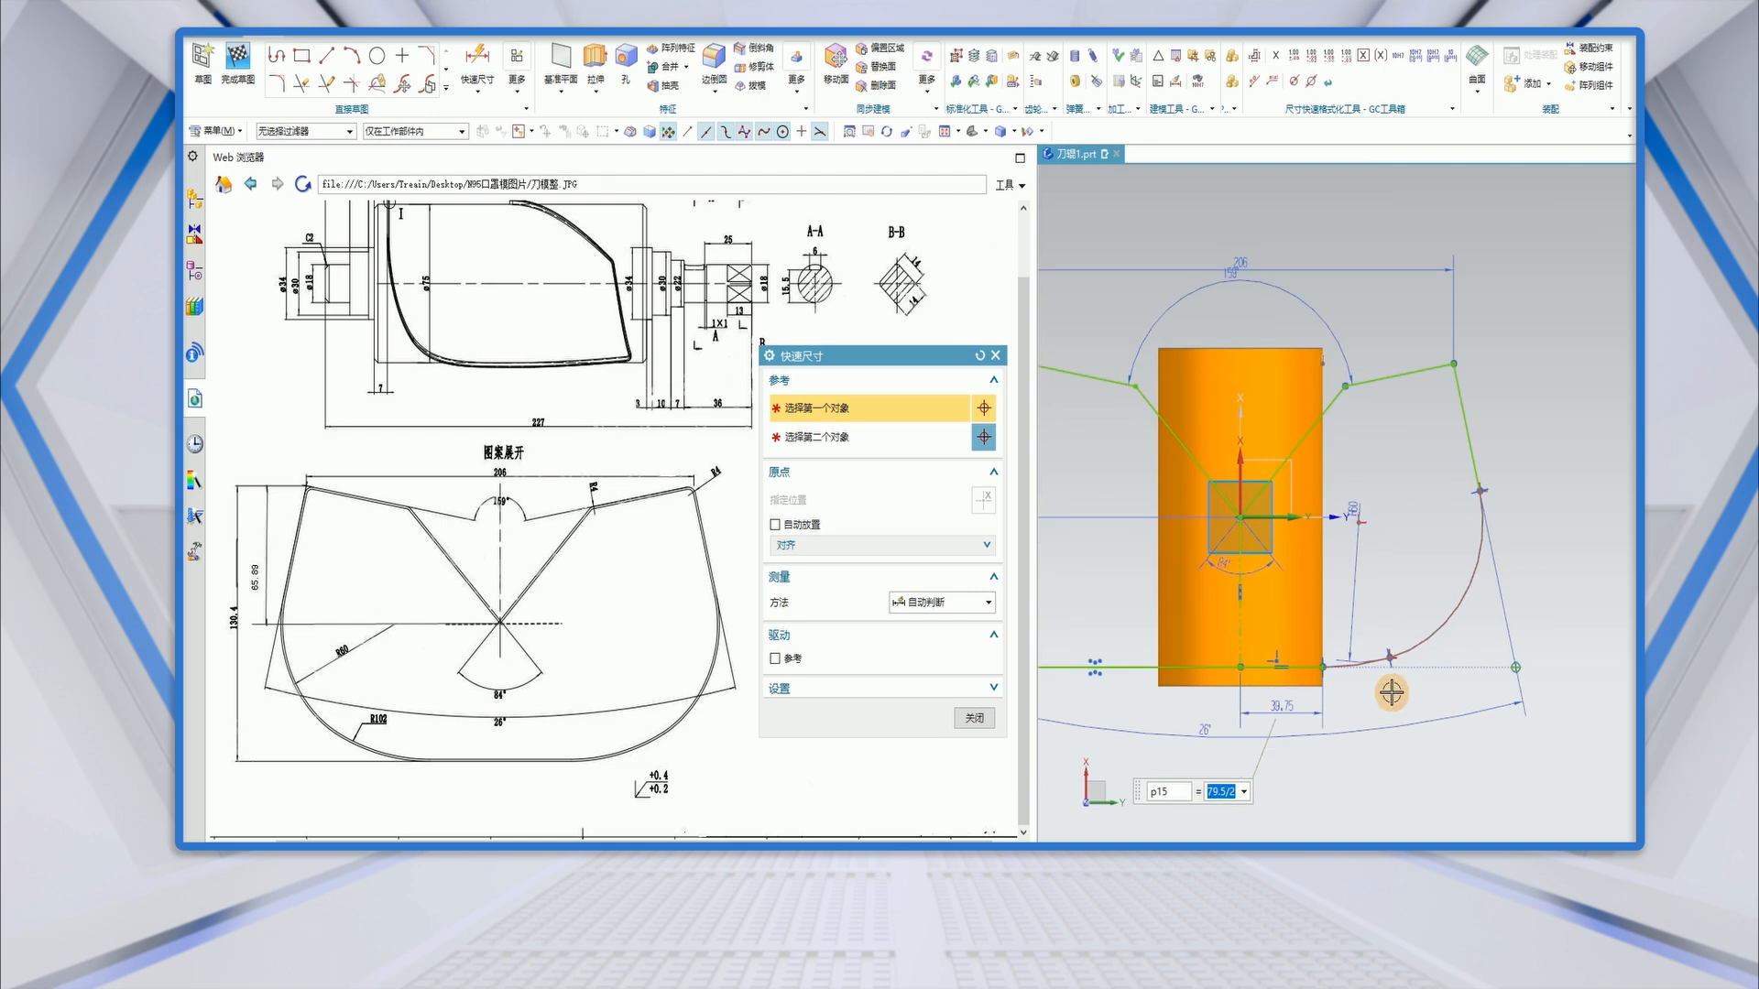
click(977, 719)
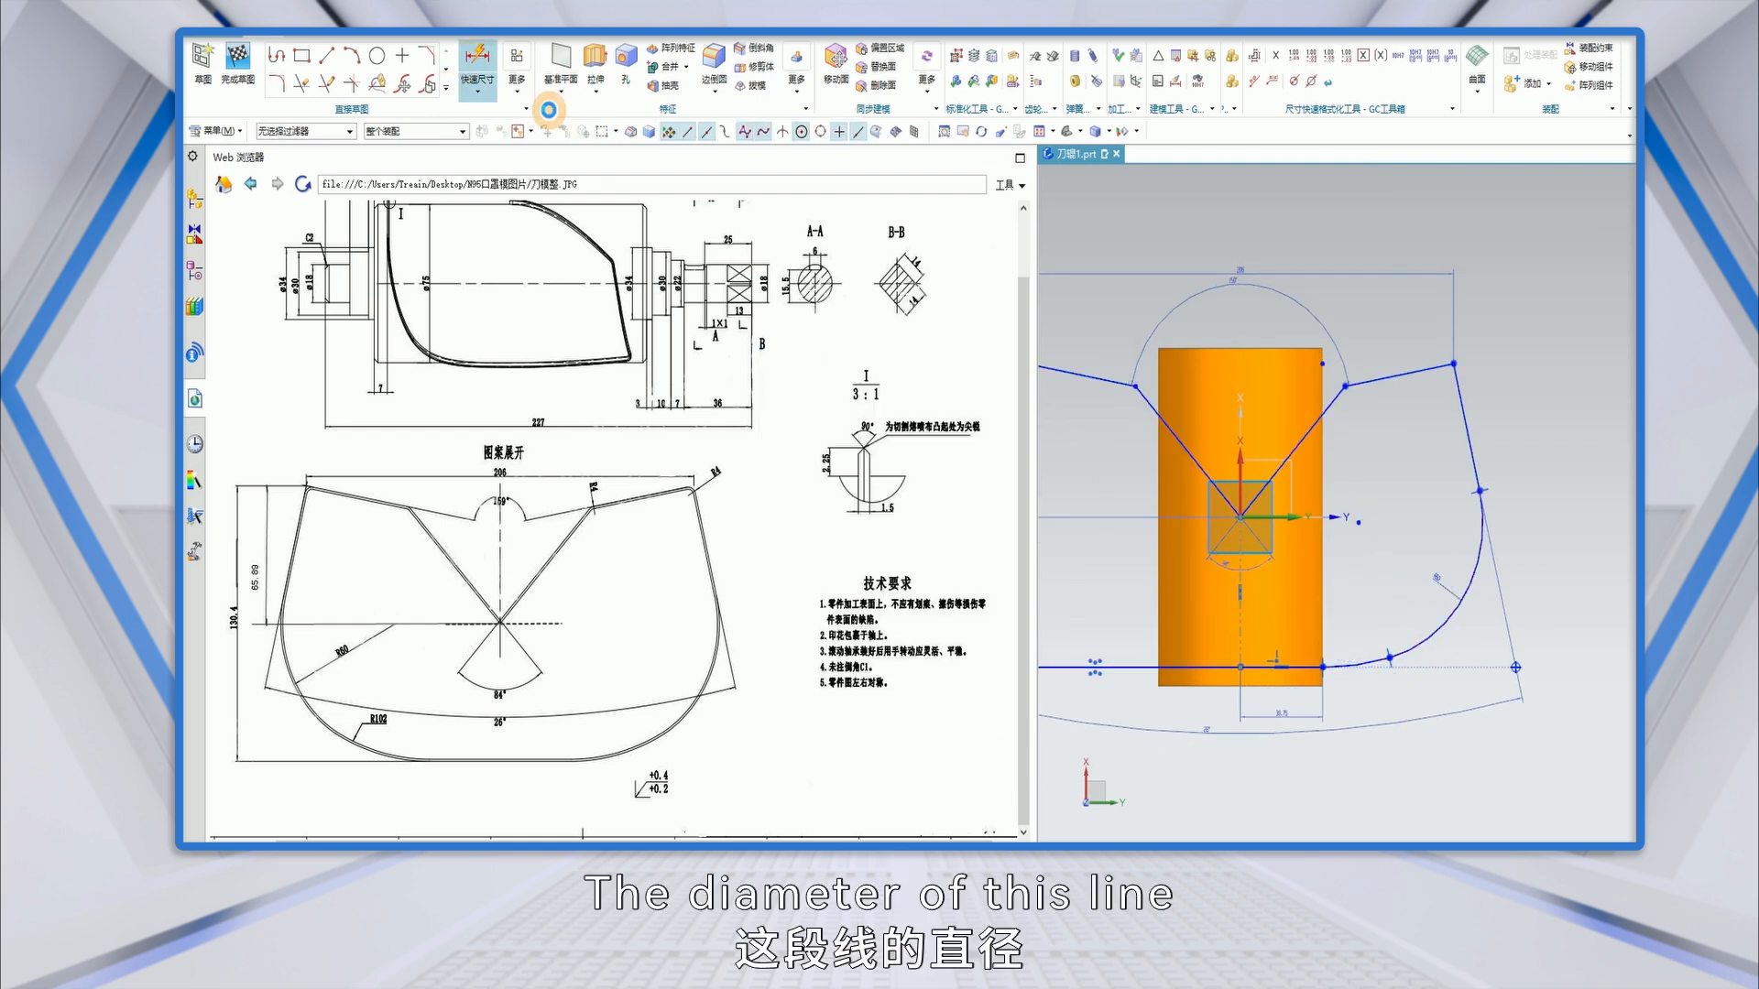
Add a radius dimension of 102 mm to the arc that starts at the bottom line.
click(476, 64)
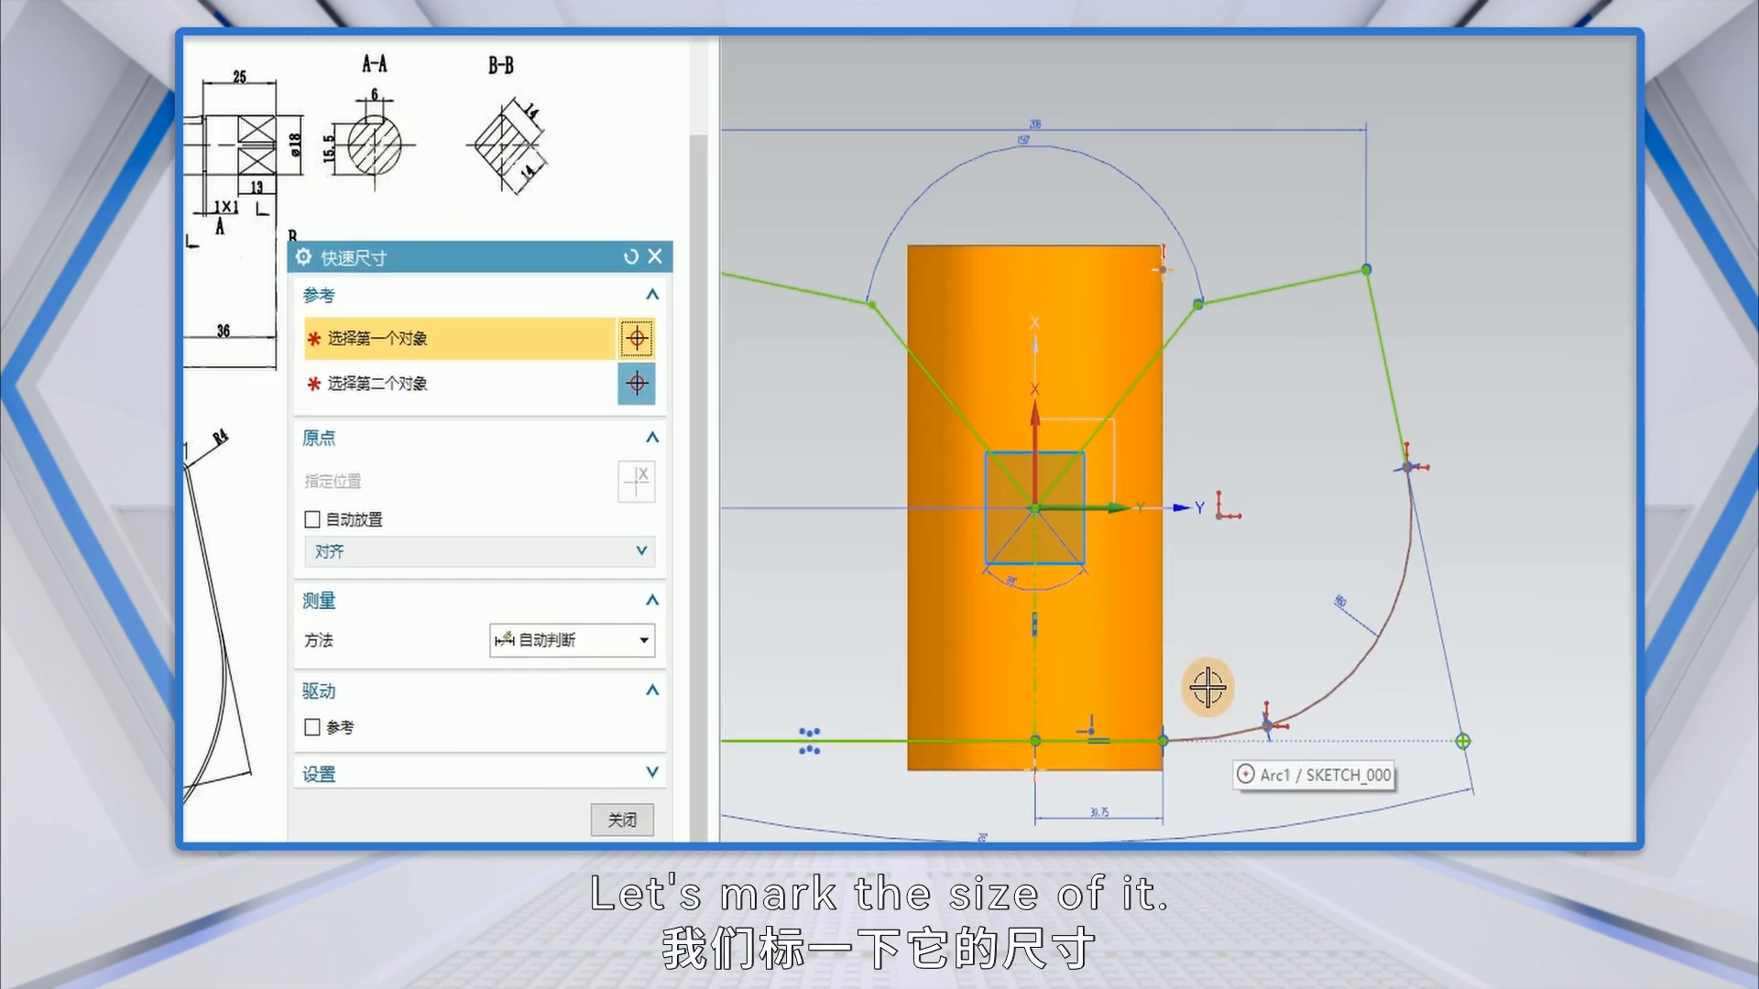
click(1224, 710)
click(1215, 652)
text(102)
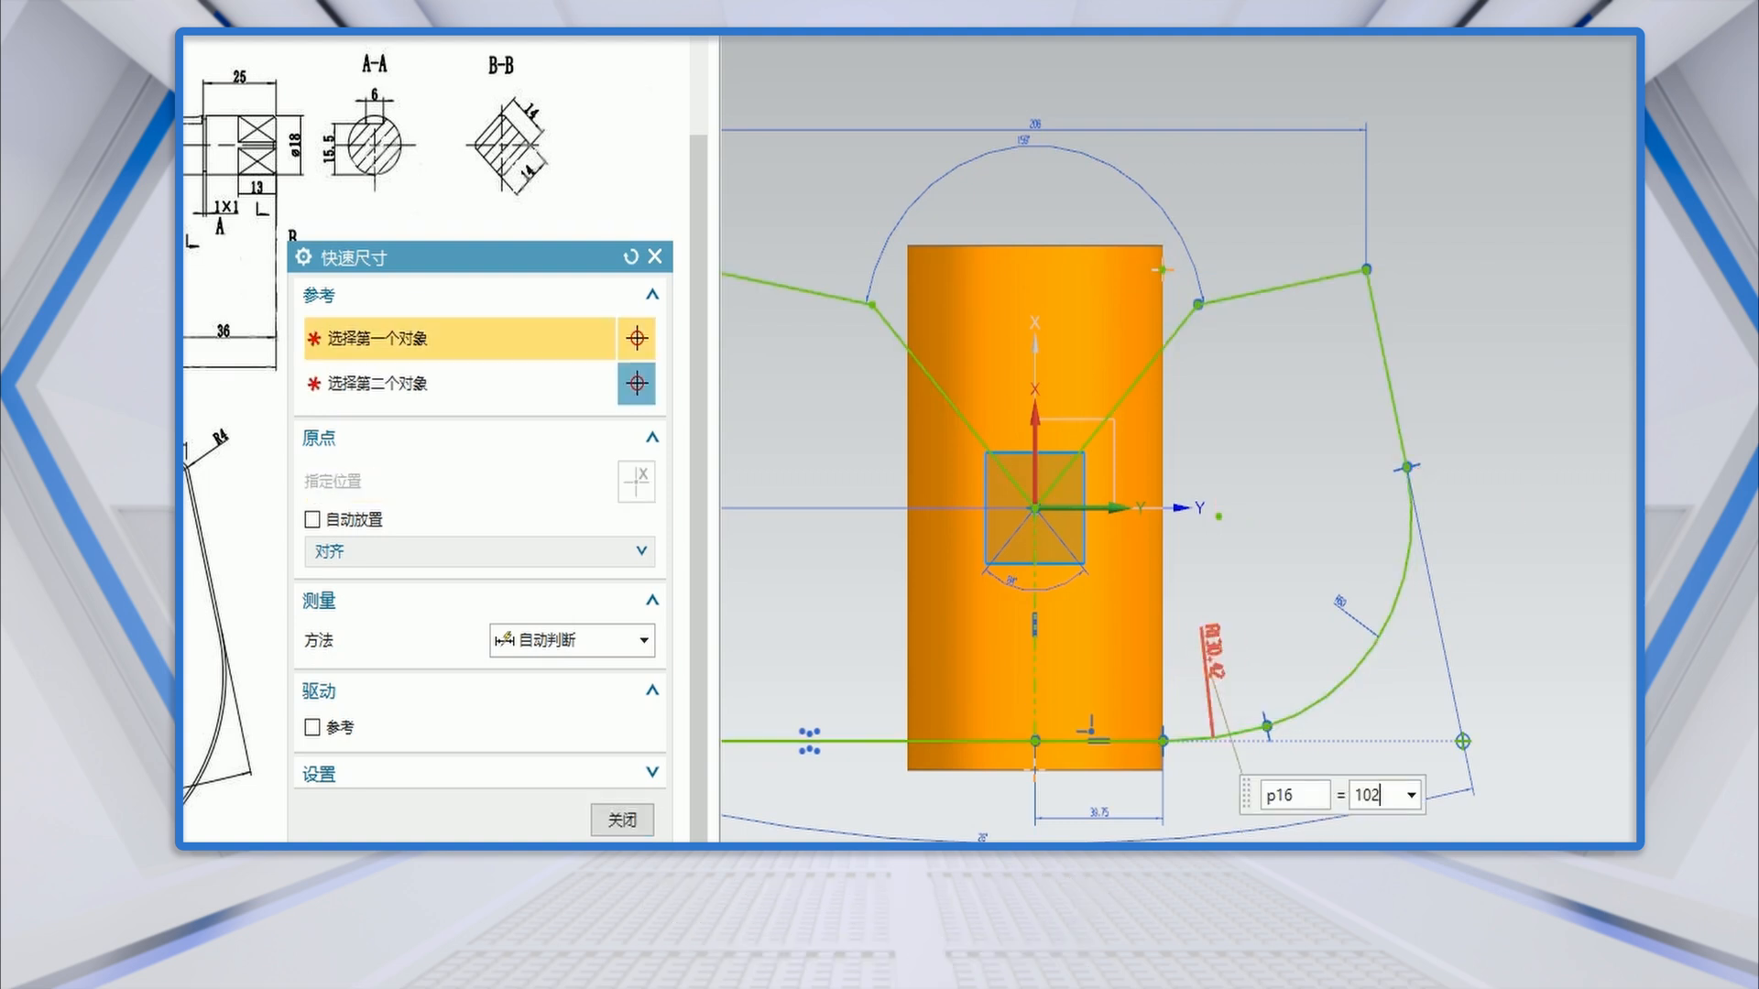
key(Return)
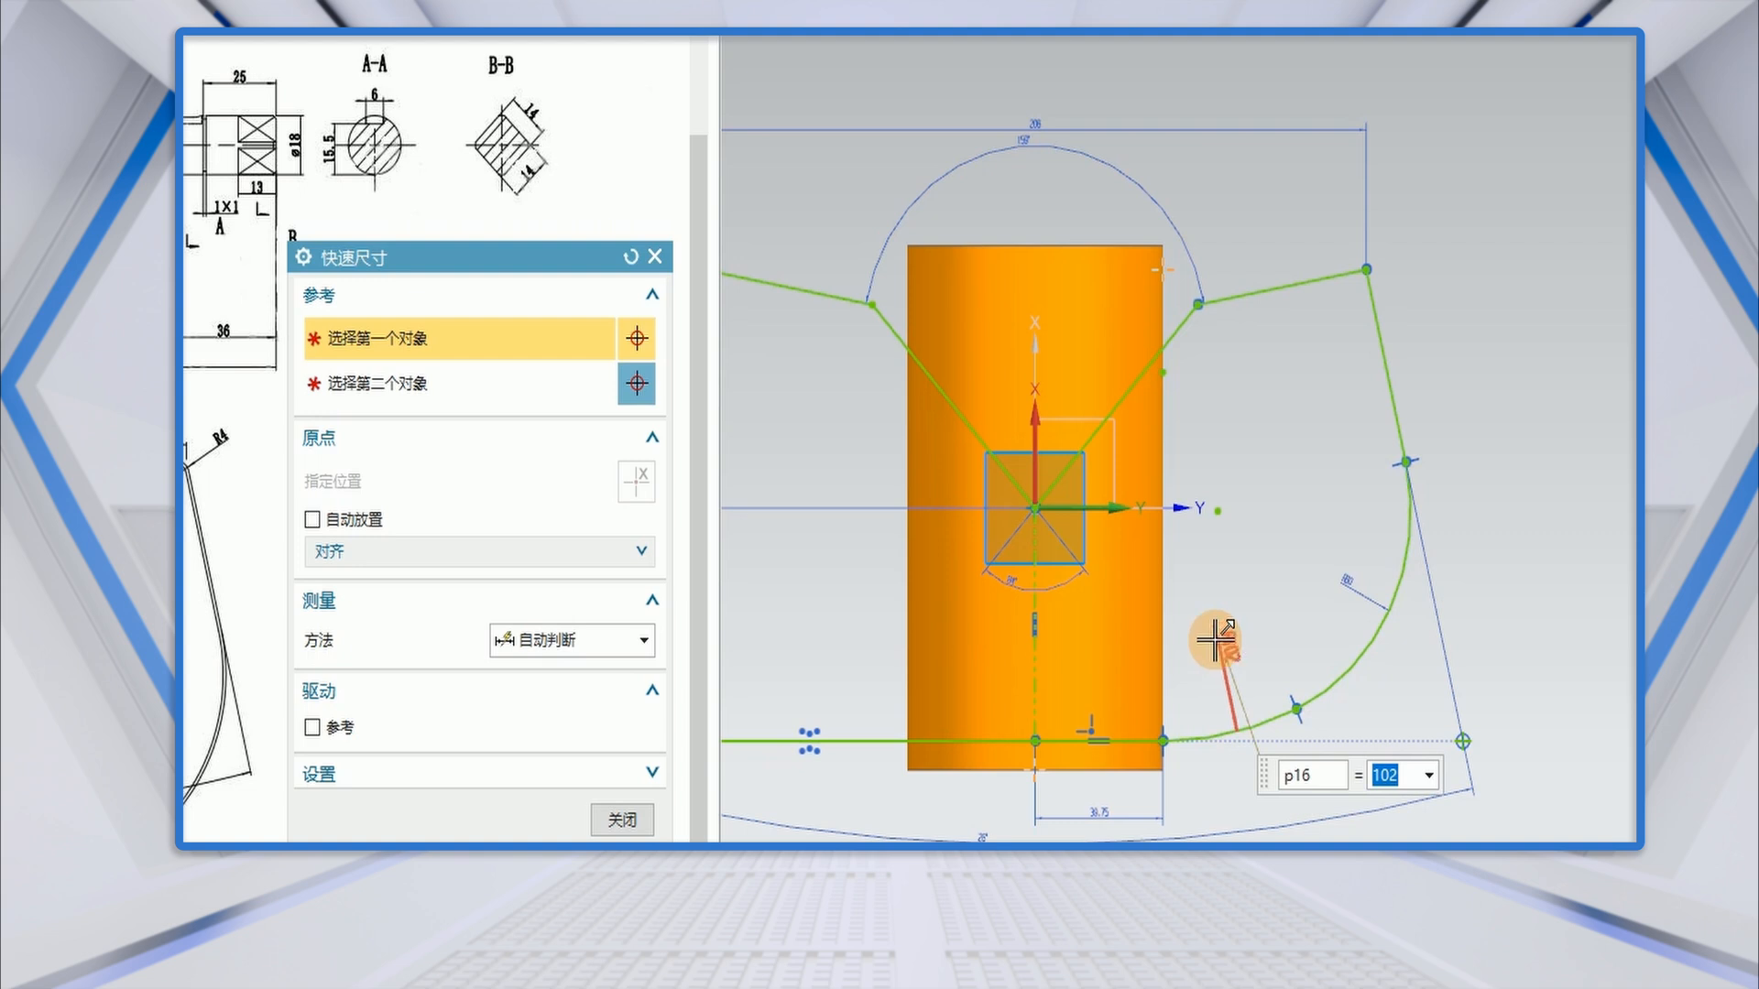
click(618, 818)
Mirror the R102 and R60 arcs about the sketch's vertical centerline with Mirror Curve.
scroll(1338, 783, down, 3)
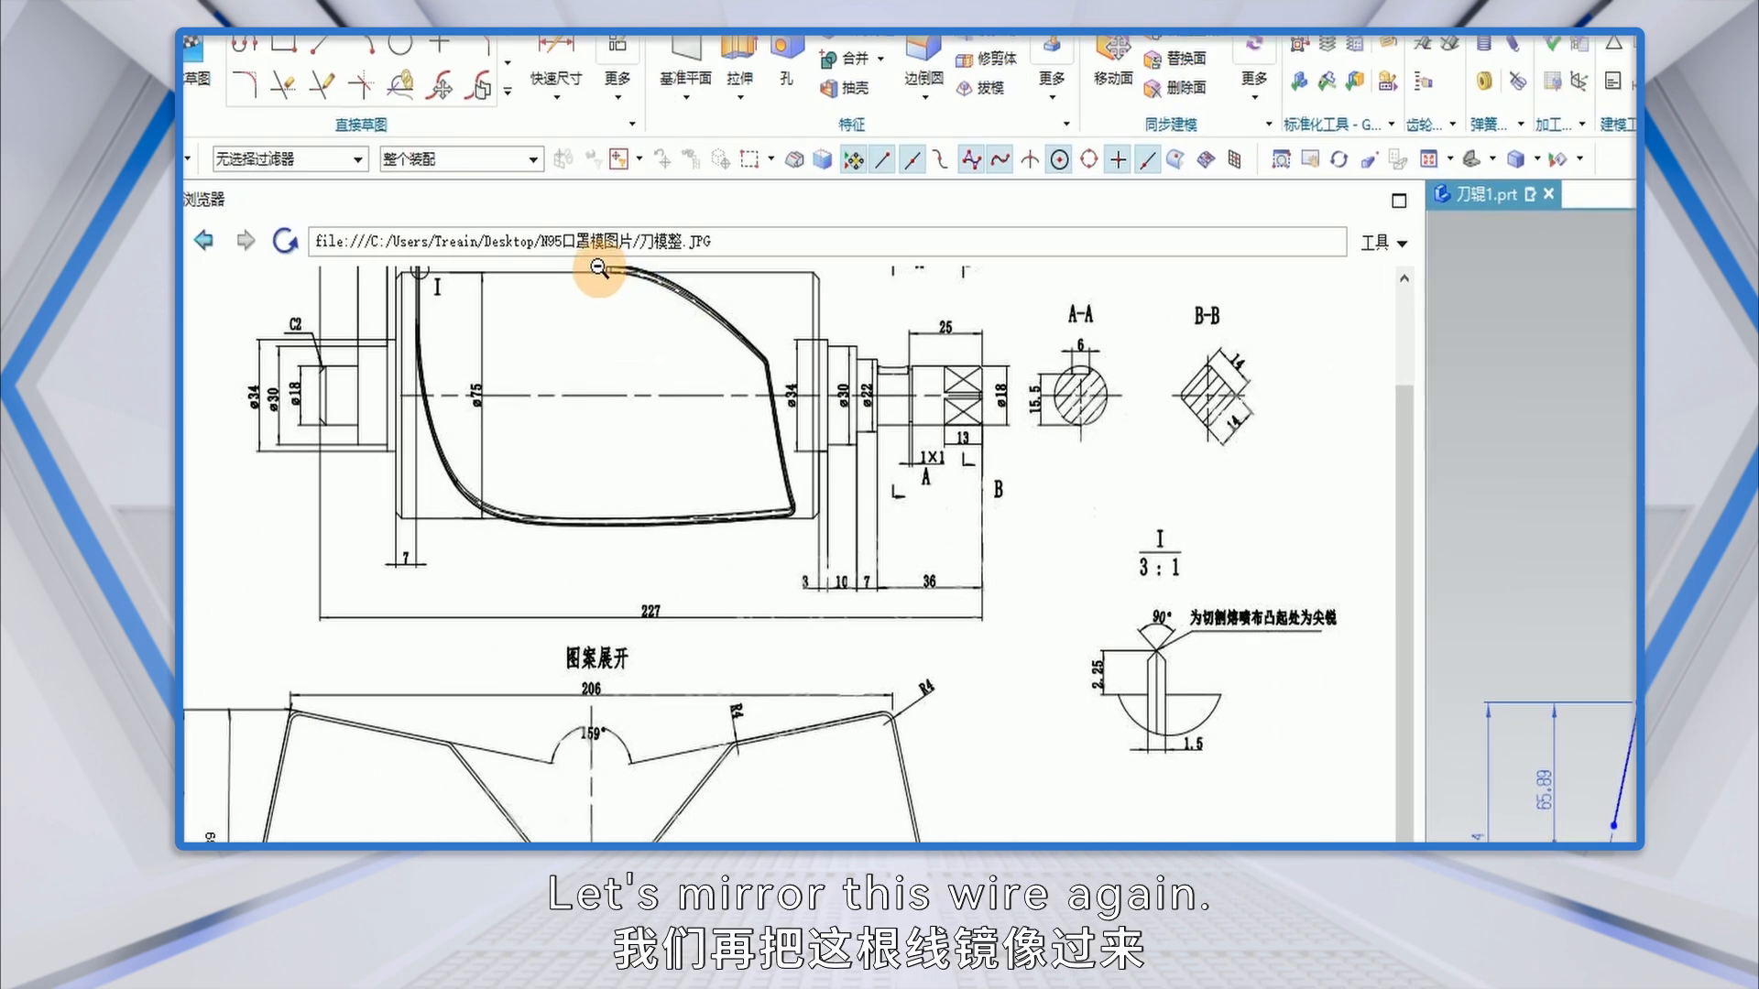
click(573, 122)
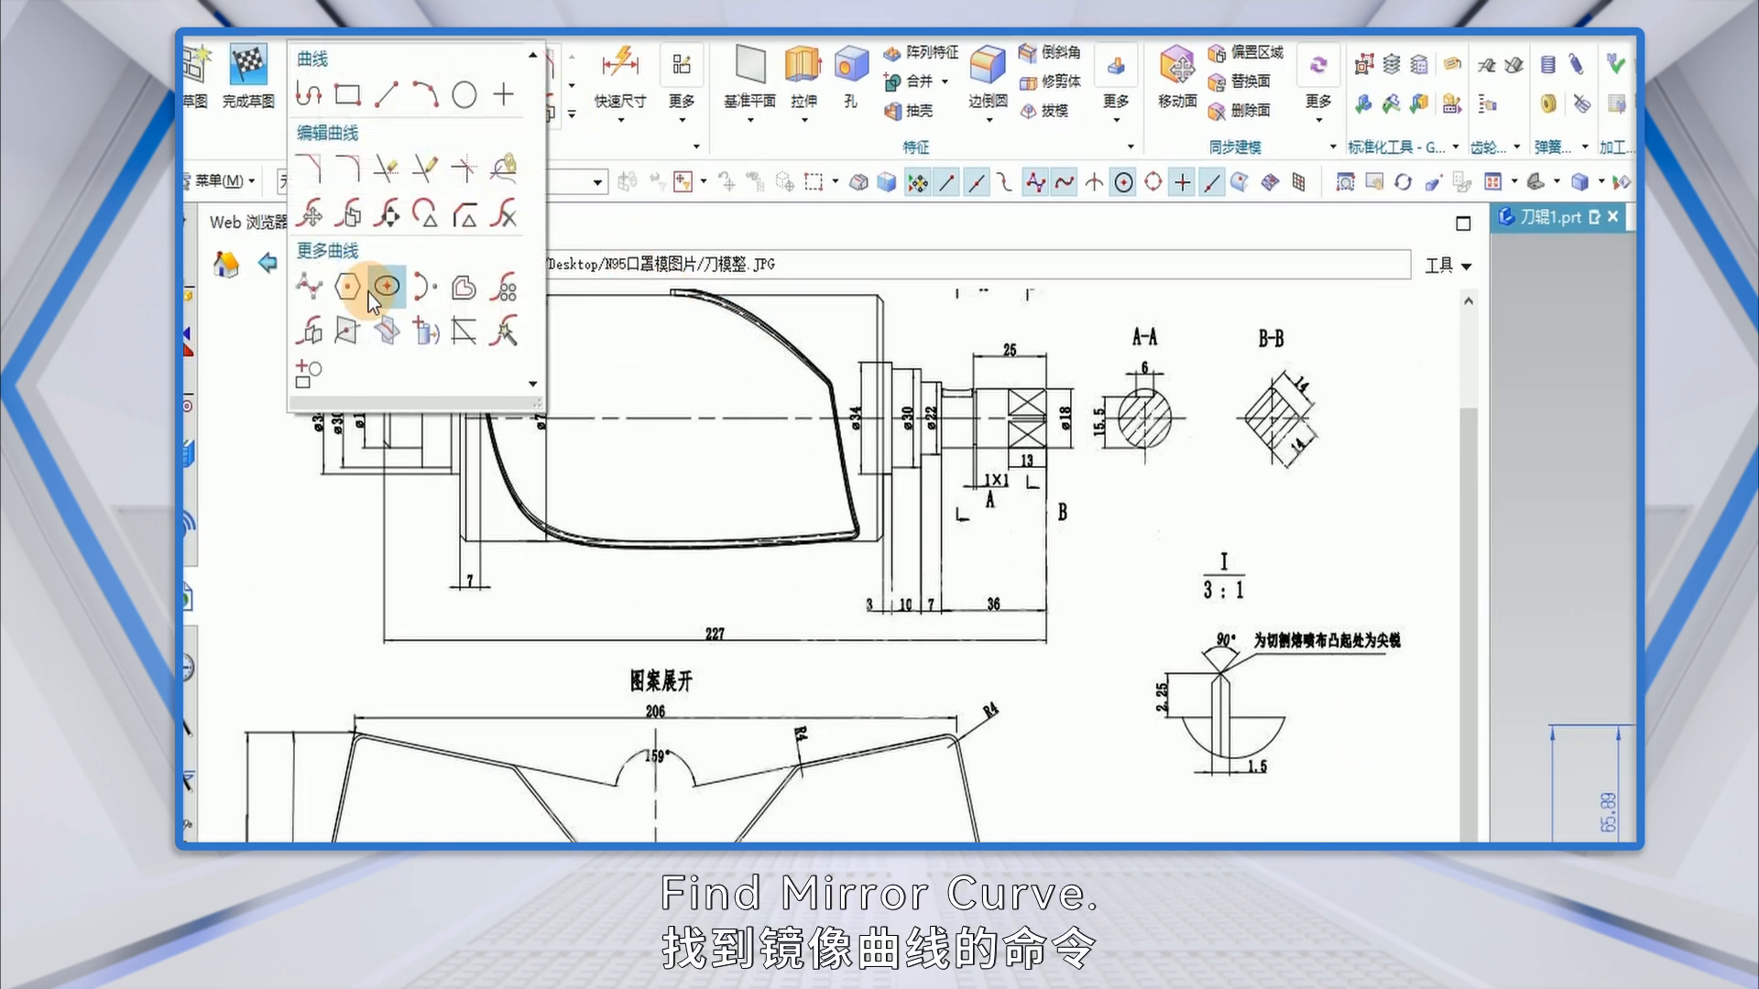
click(302, 338)
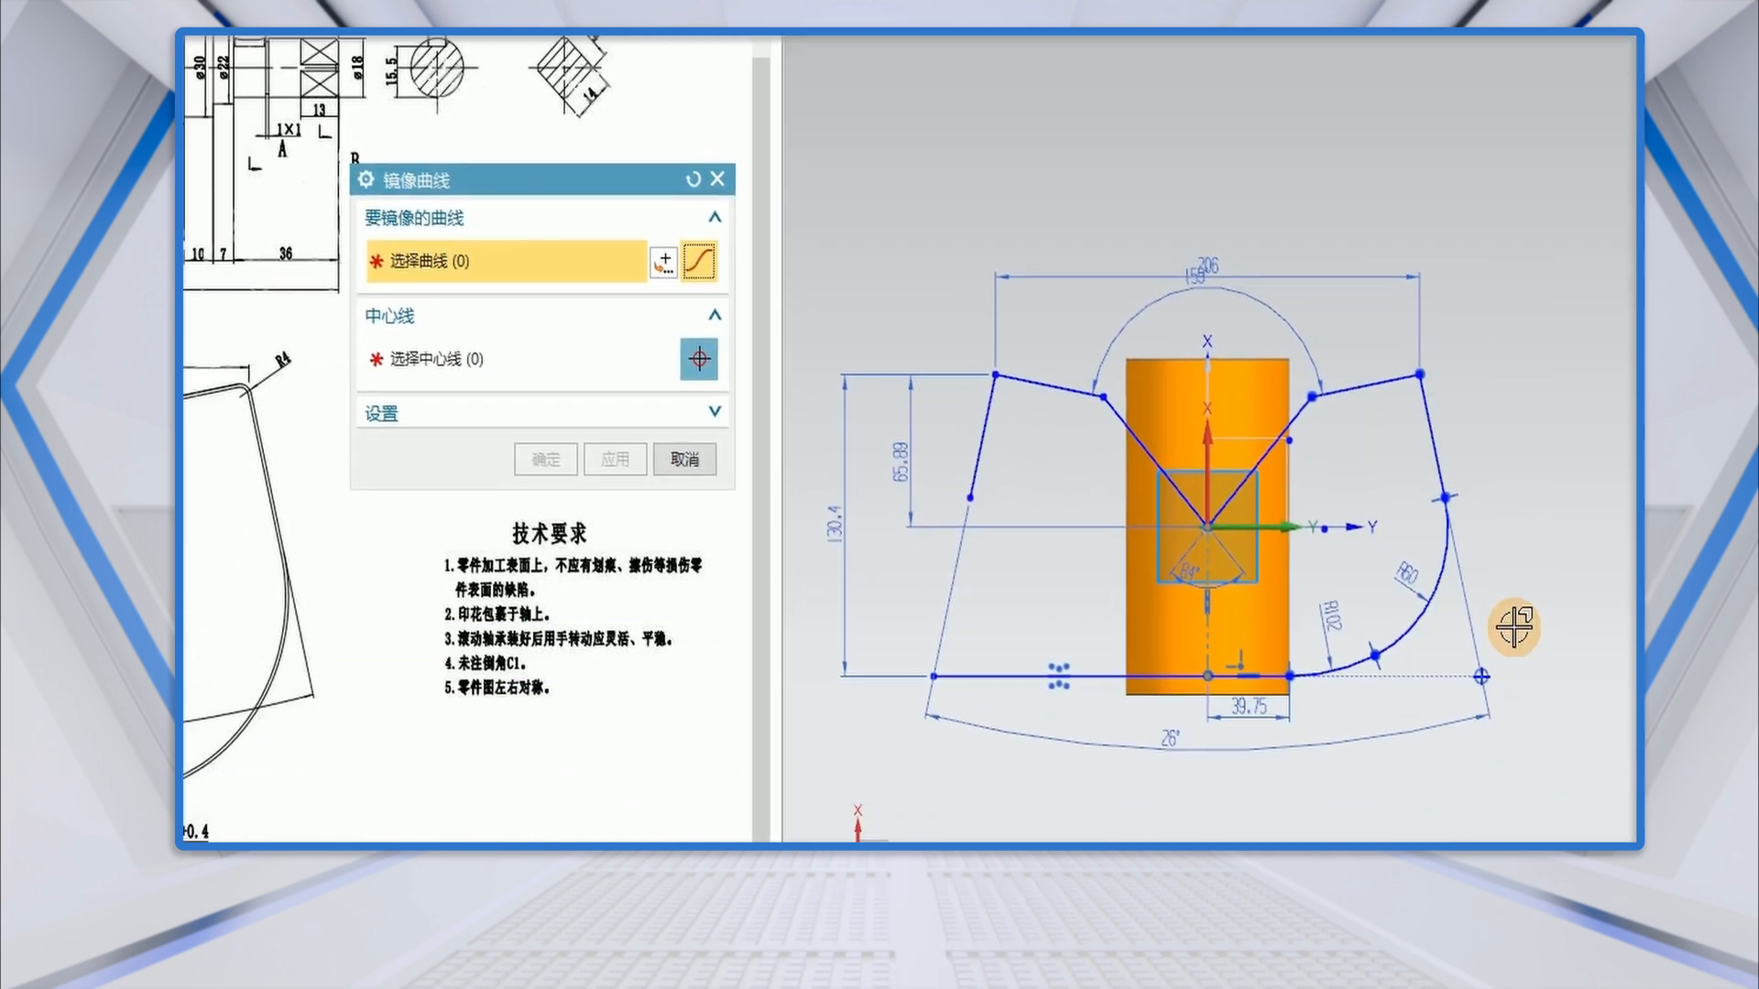
click(1286, 632)
click(1289, 637)
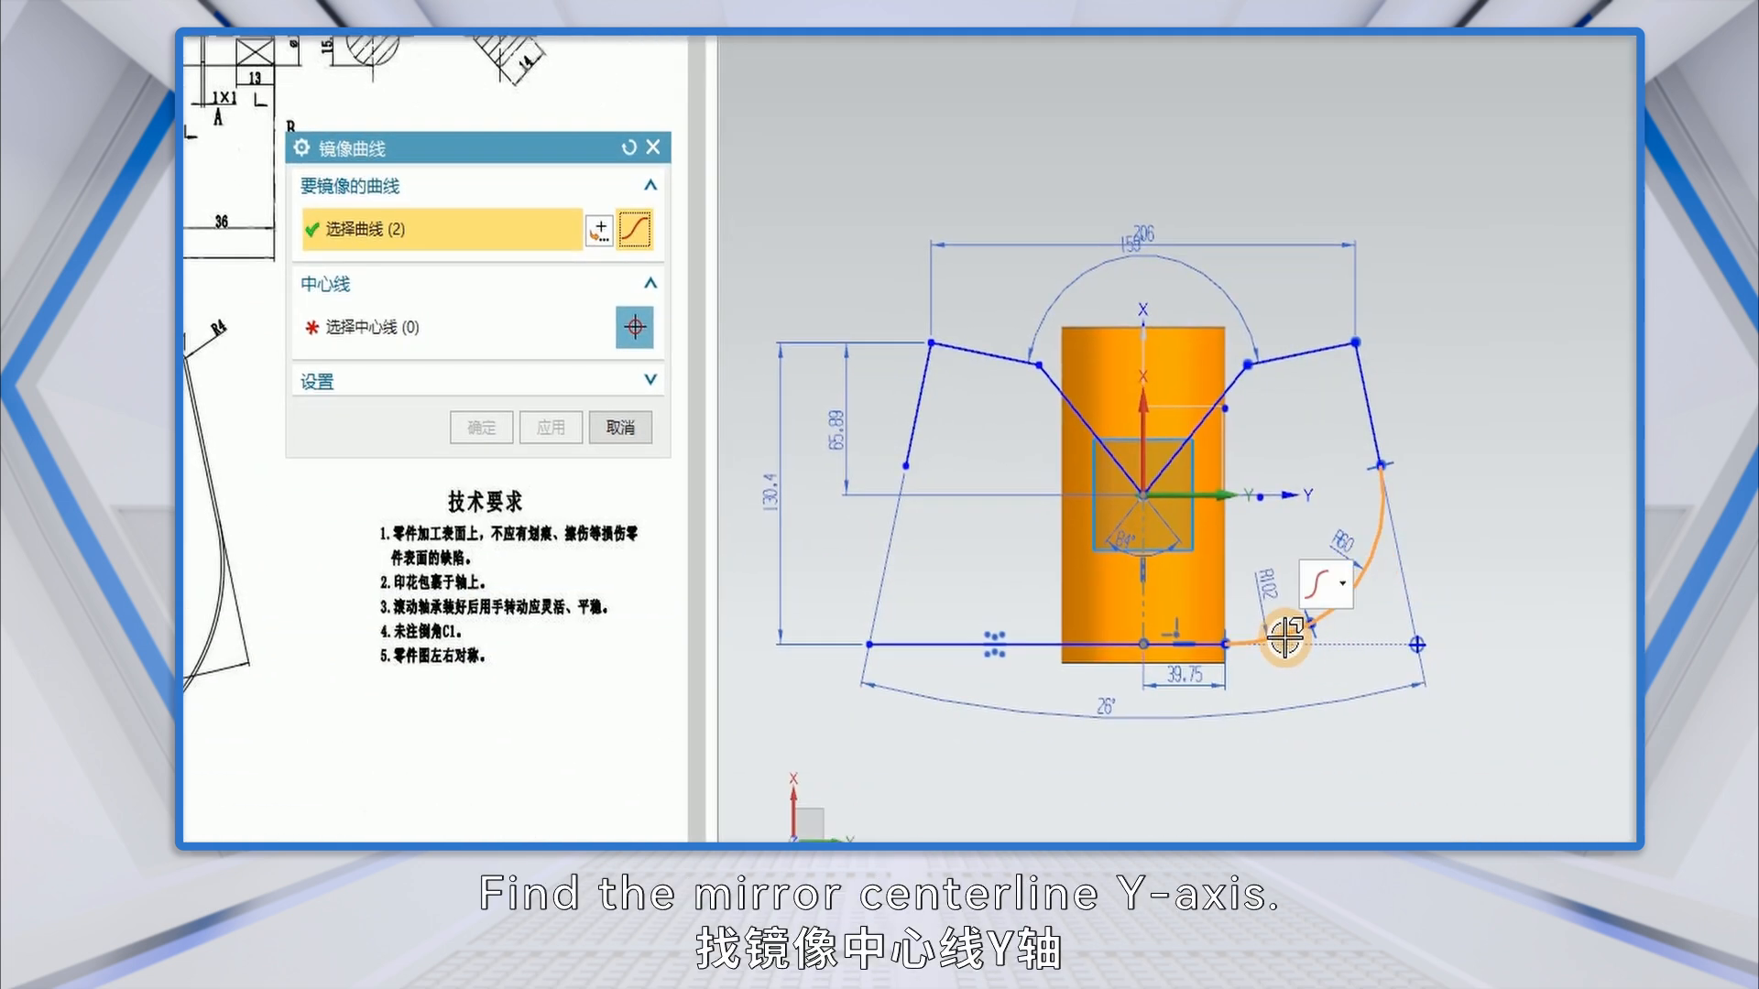
click(448, 330)
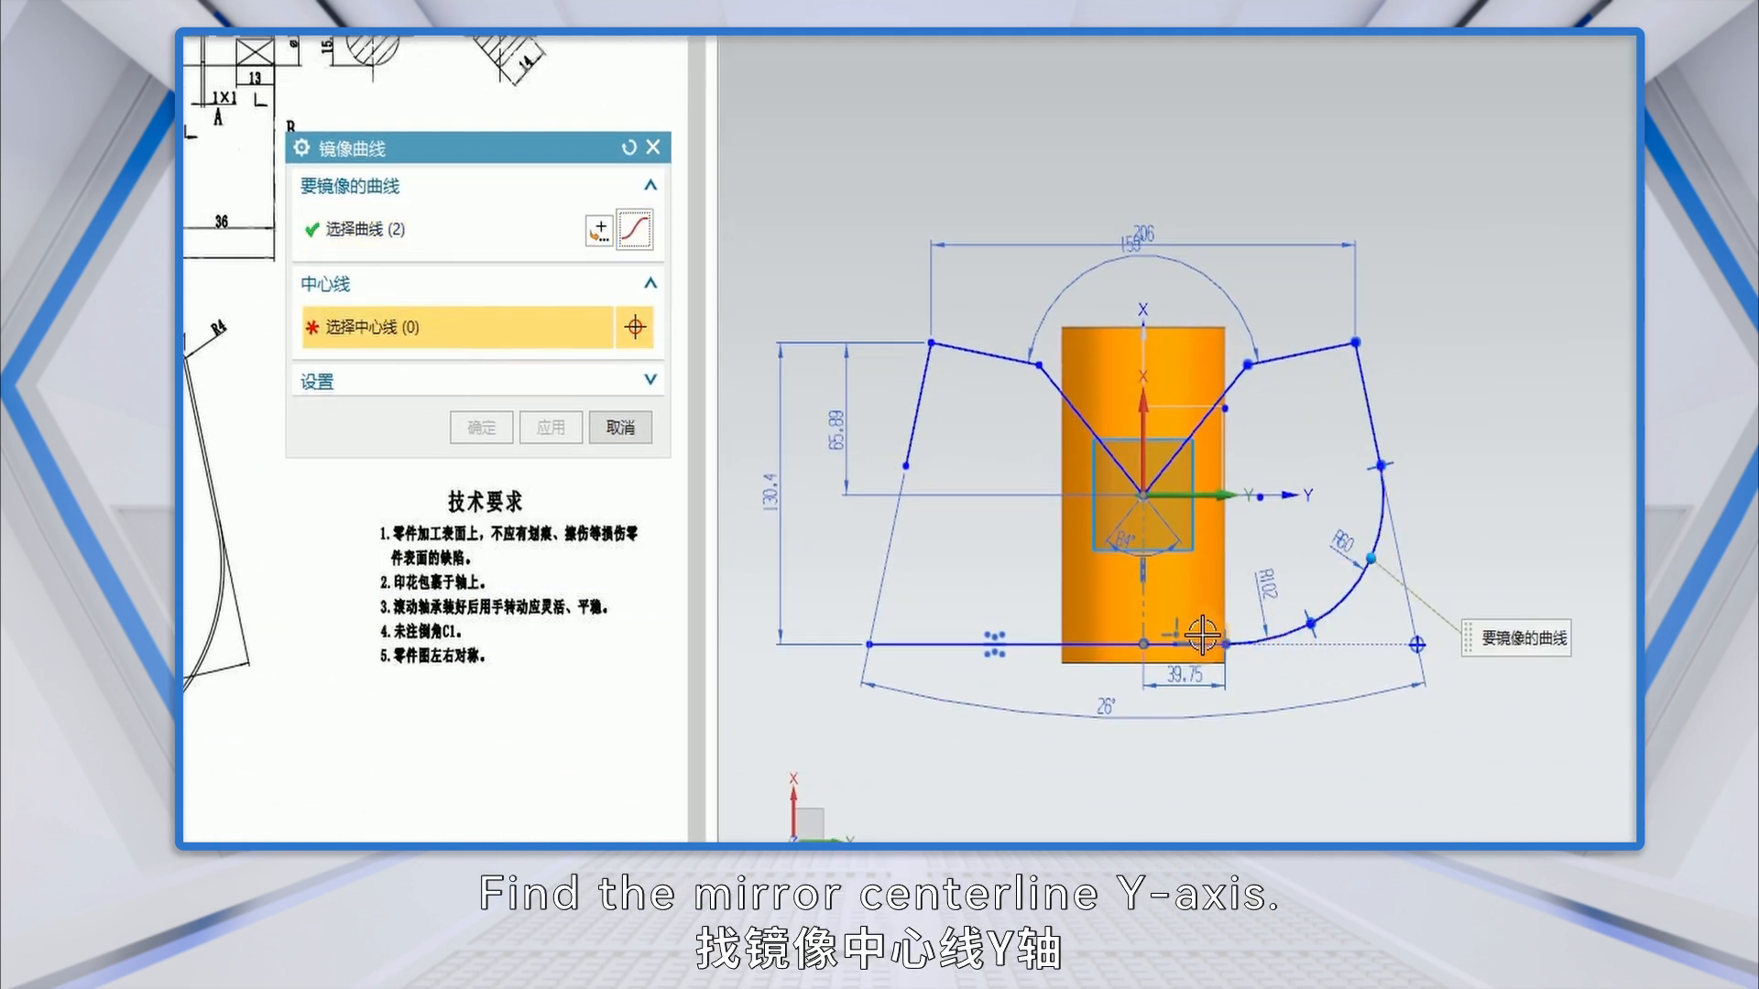
click(1151, 600)
click(481, 427)
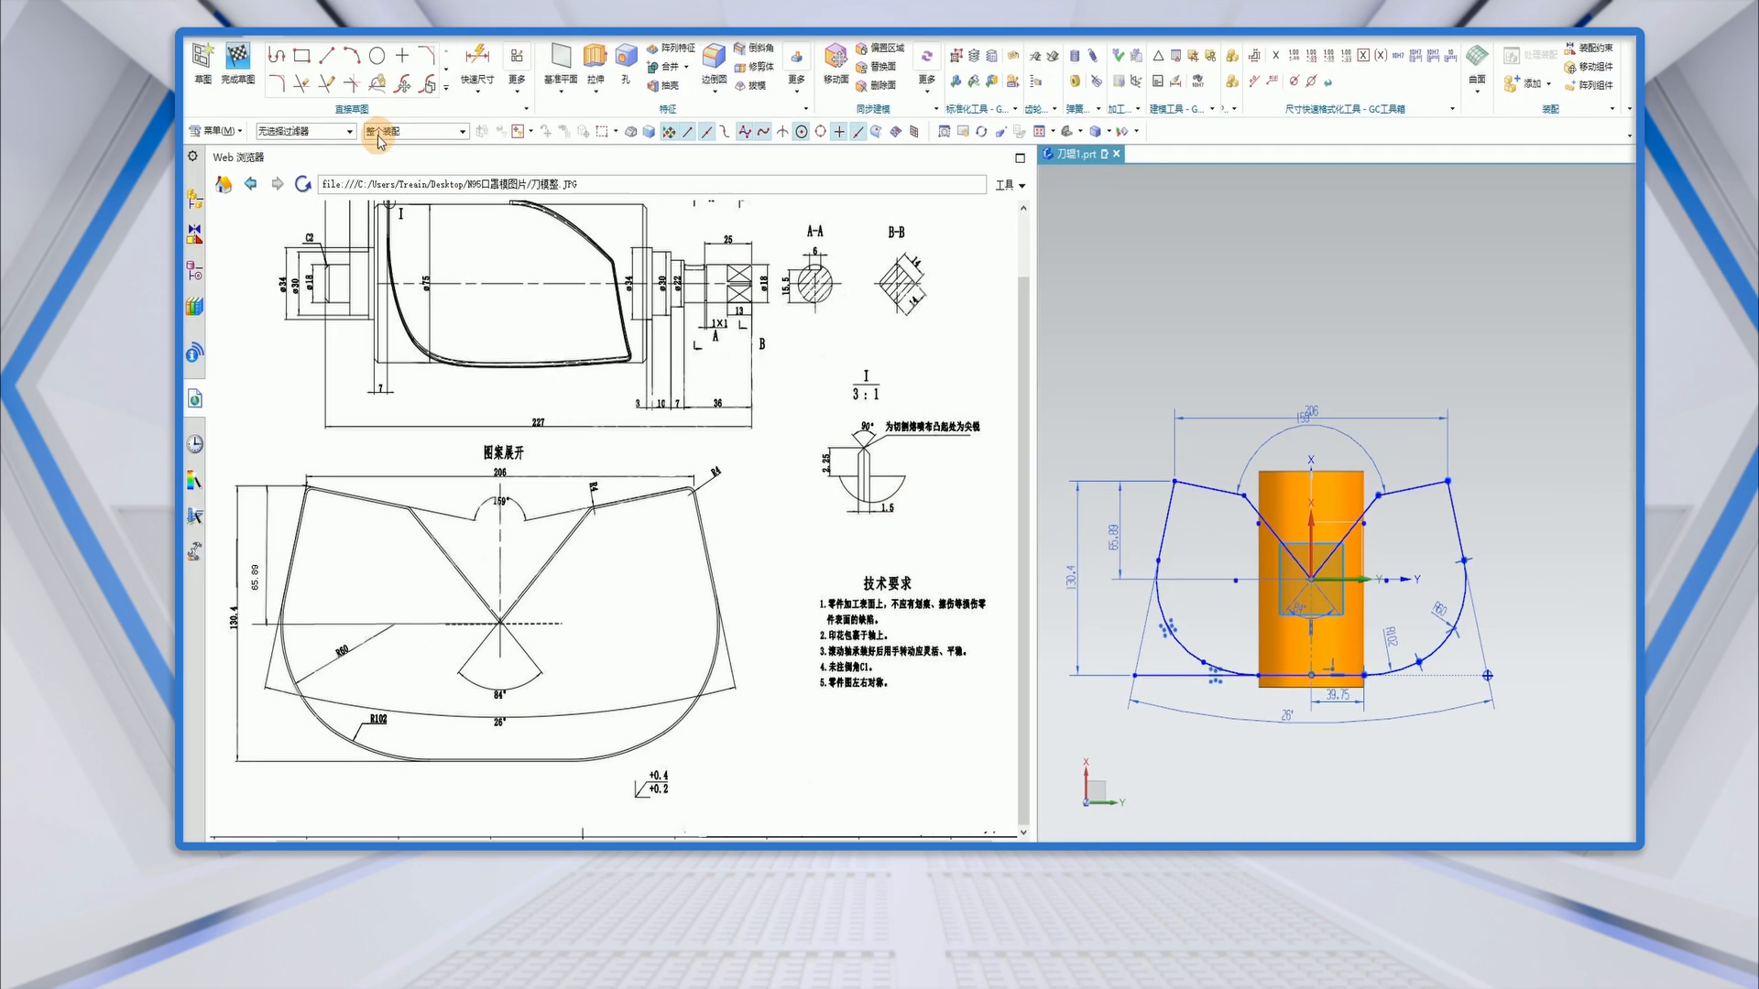
Trim the excess bottom line beyond the mirrored arc with Quick Trim and finish the pattern sketch.
click(302, 85)
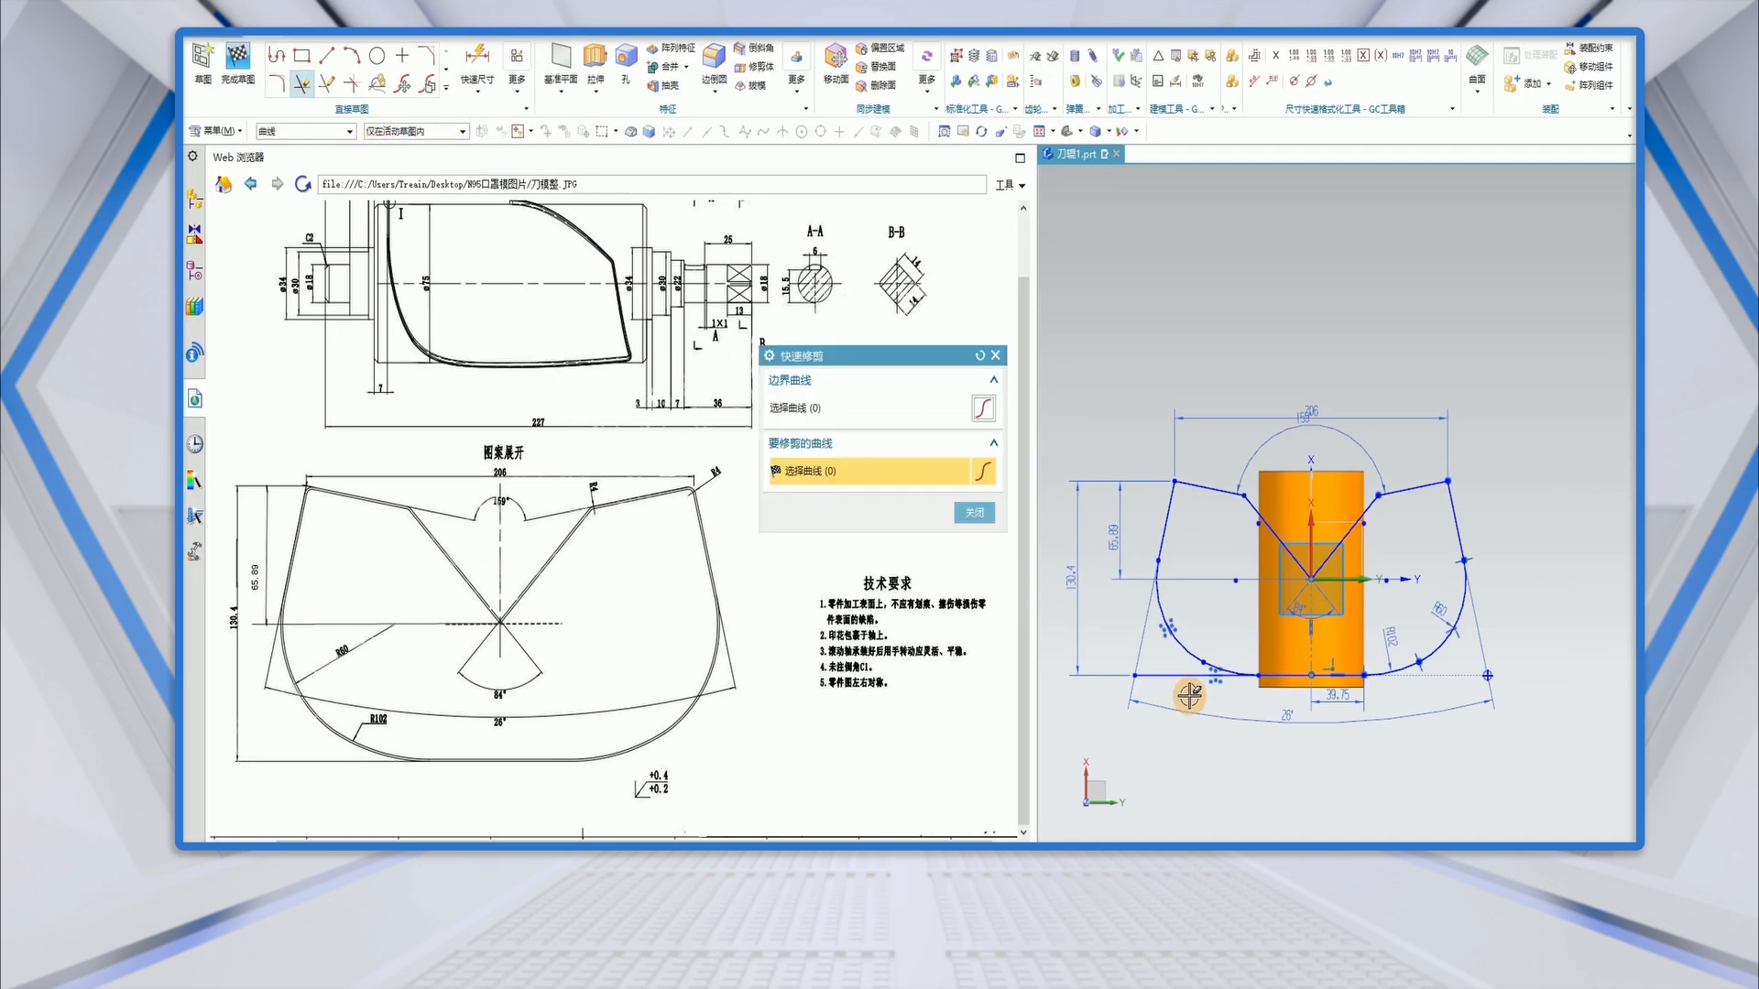
click(974, 516)
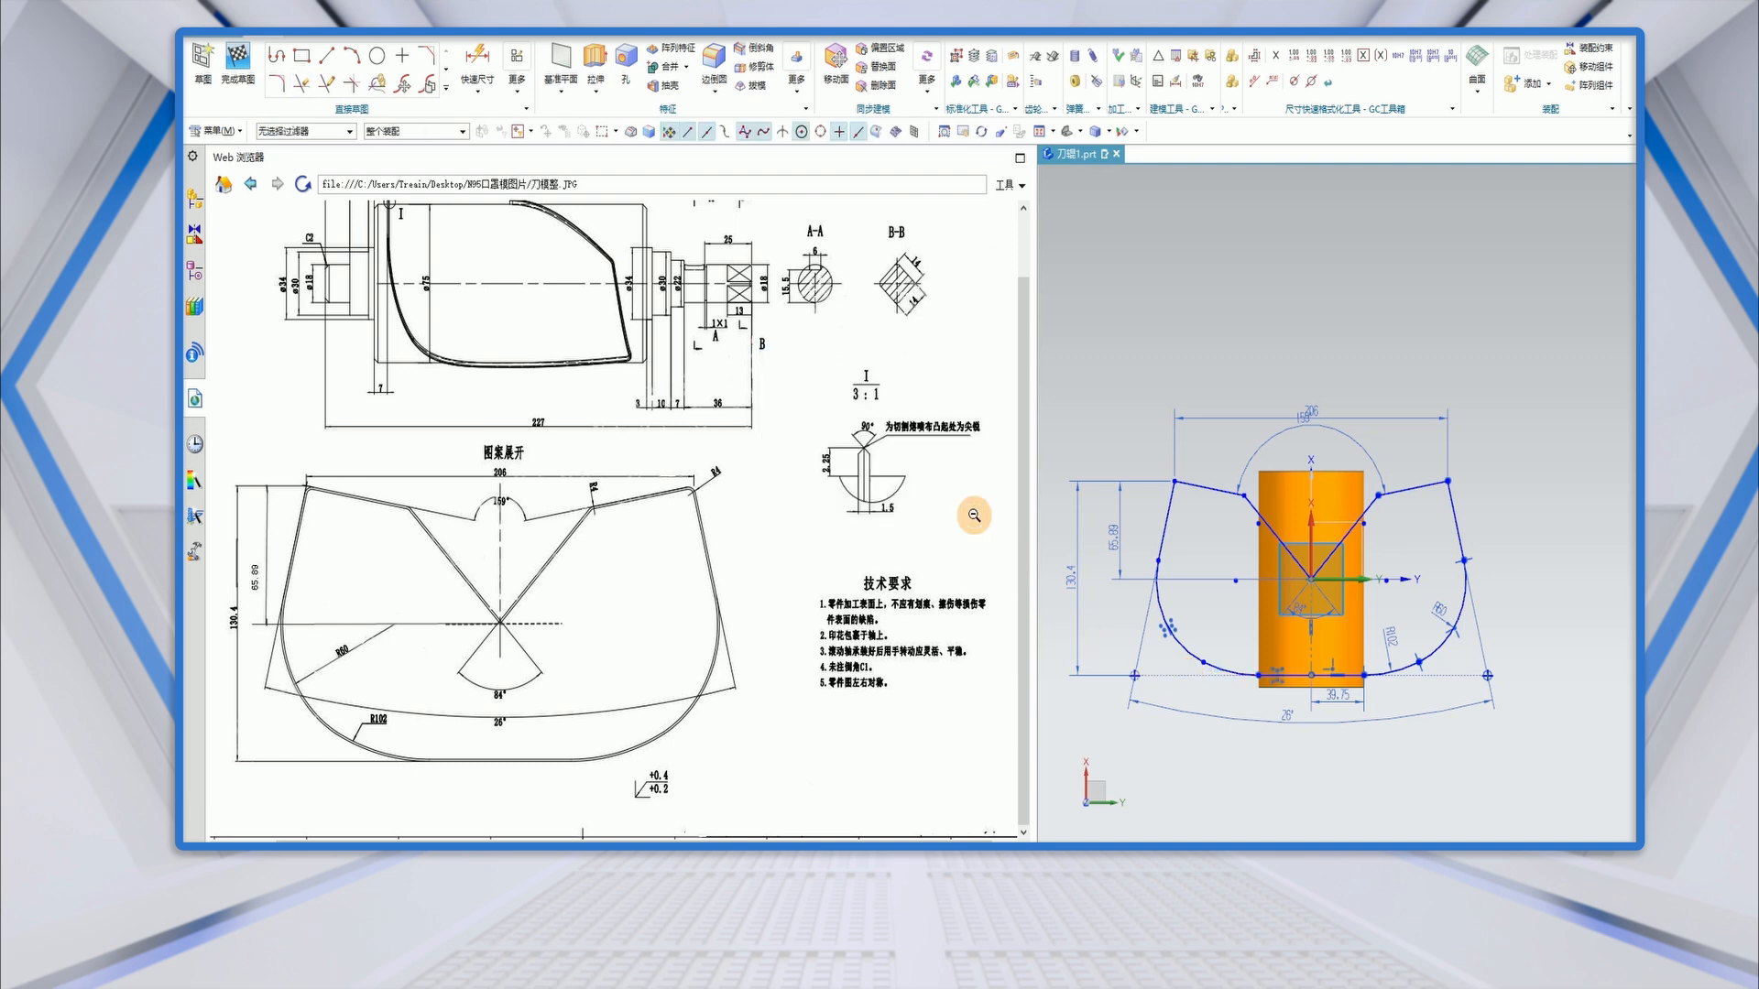
click(488, 82)
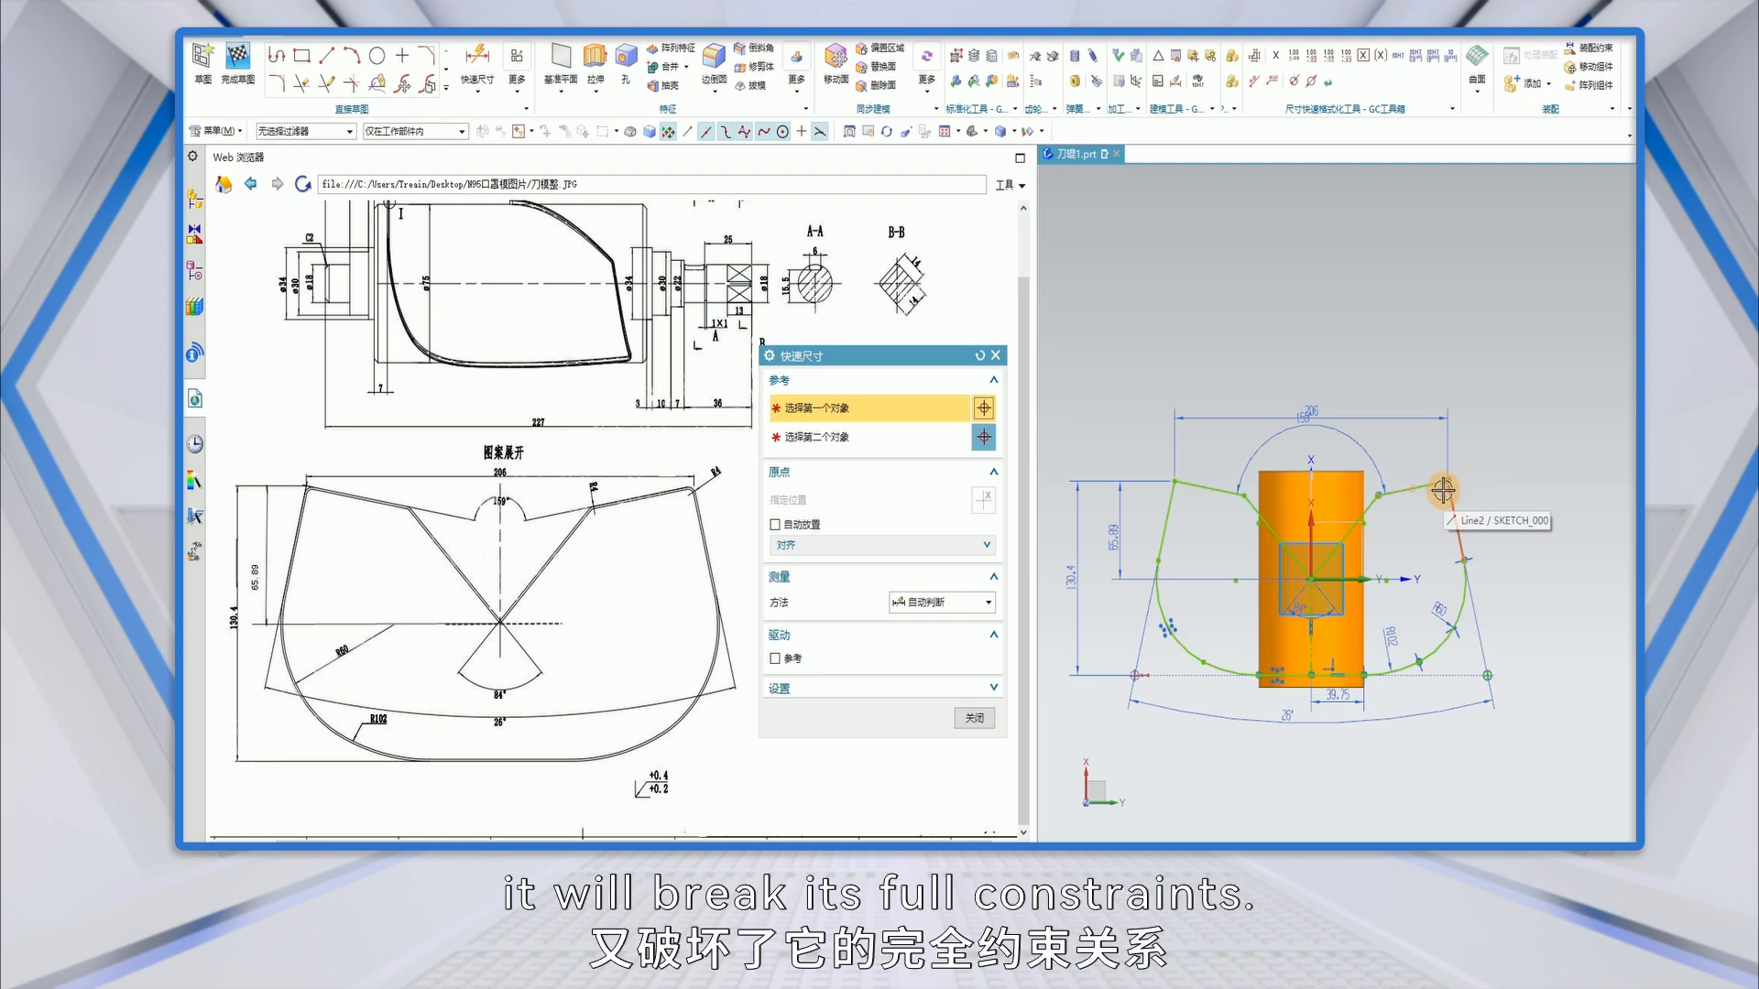
click(979, 720)
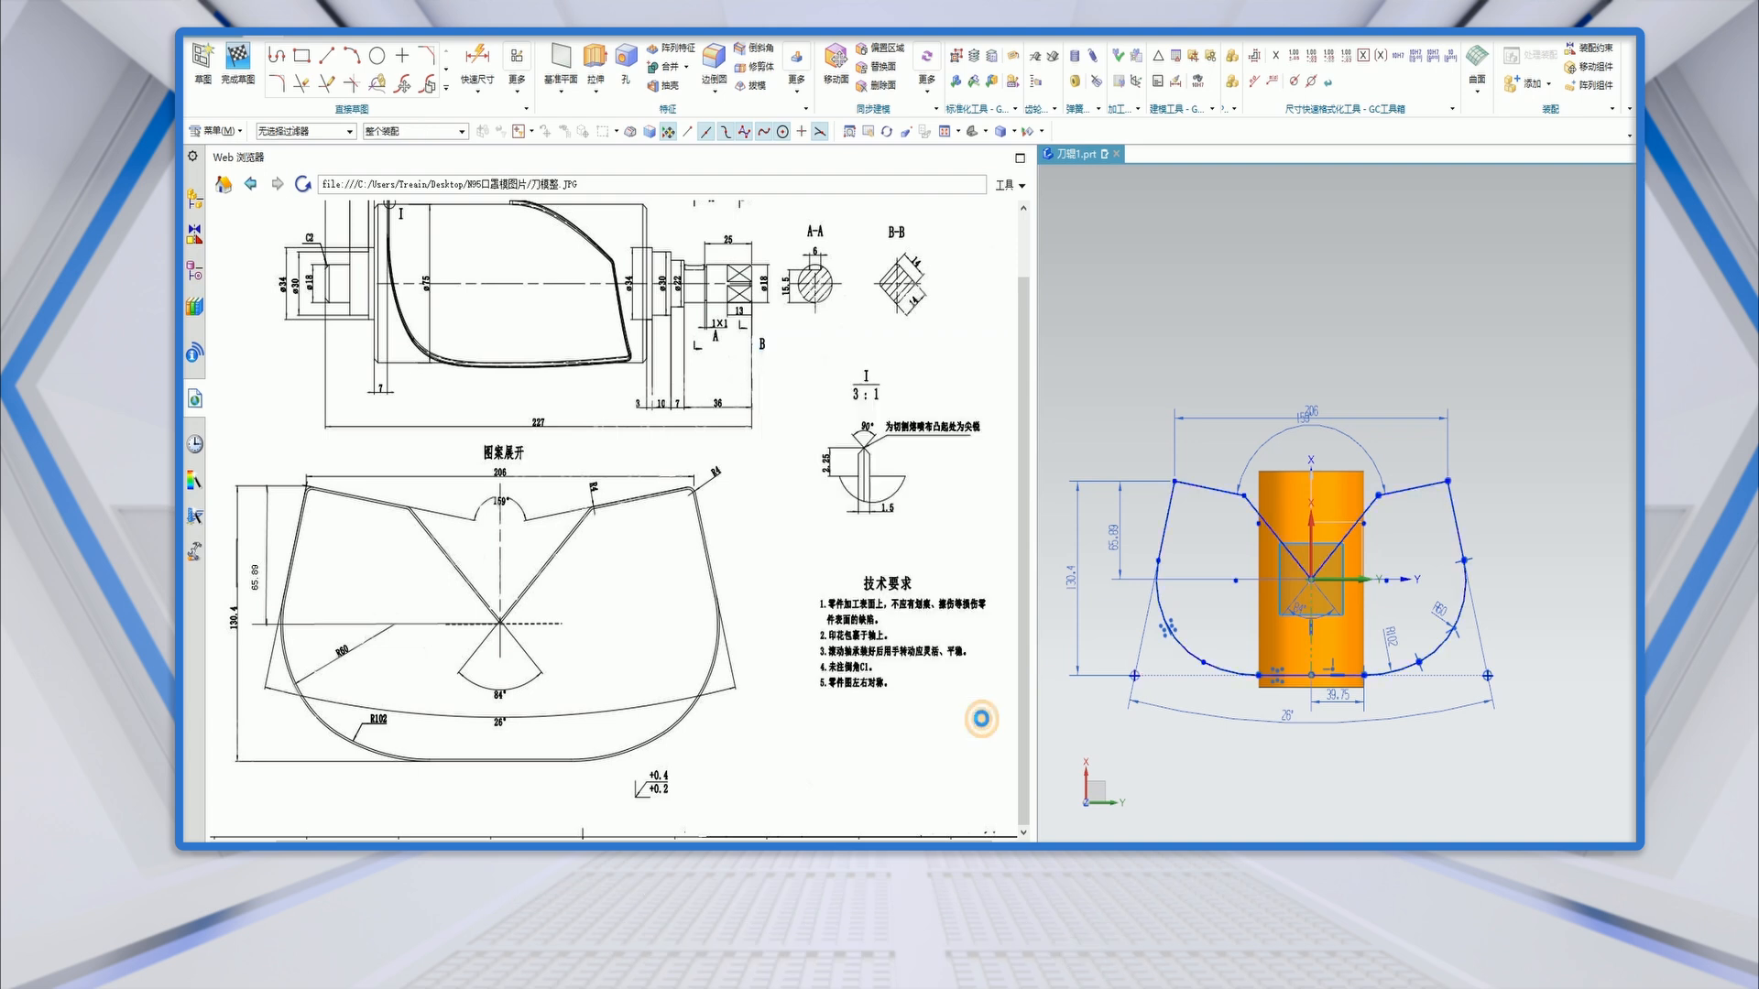
click(237, 66)
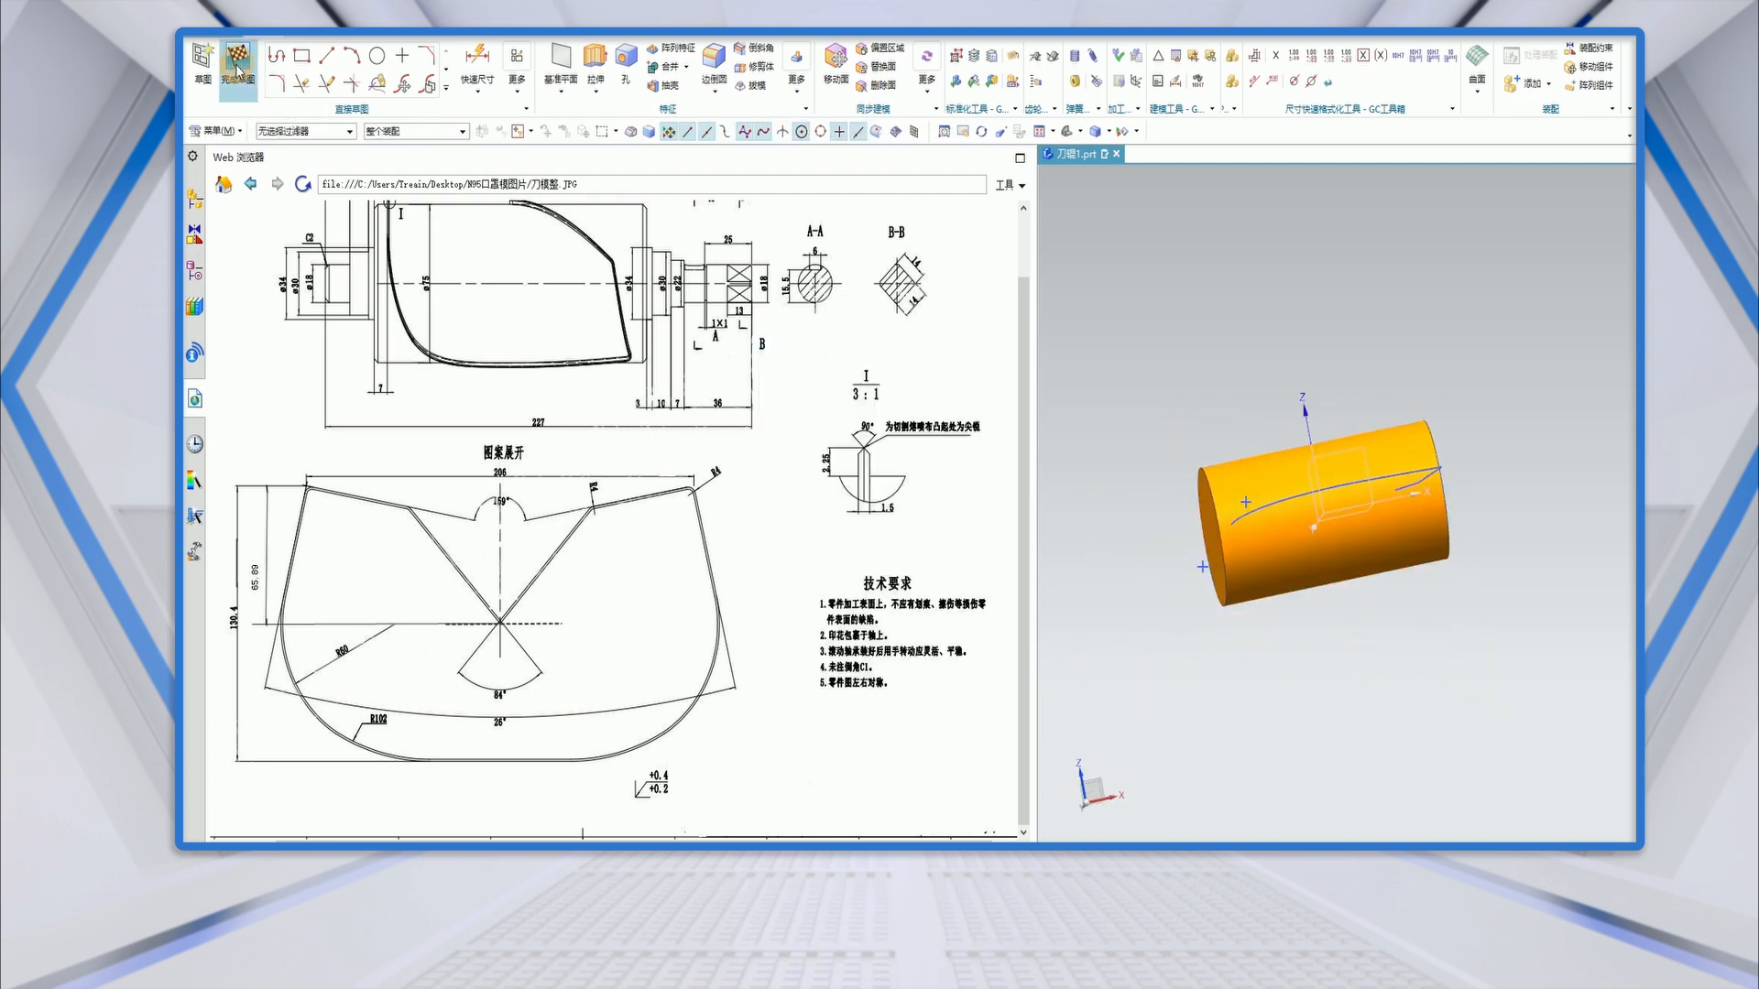
Create an inferred datum plane tangent to the cylinder on its +Z side, at 90° to the XZ plane with 0 mm offset.
middle_drag(1150, 522, 1228, 564)
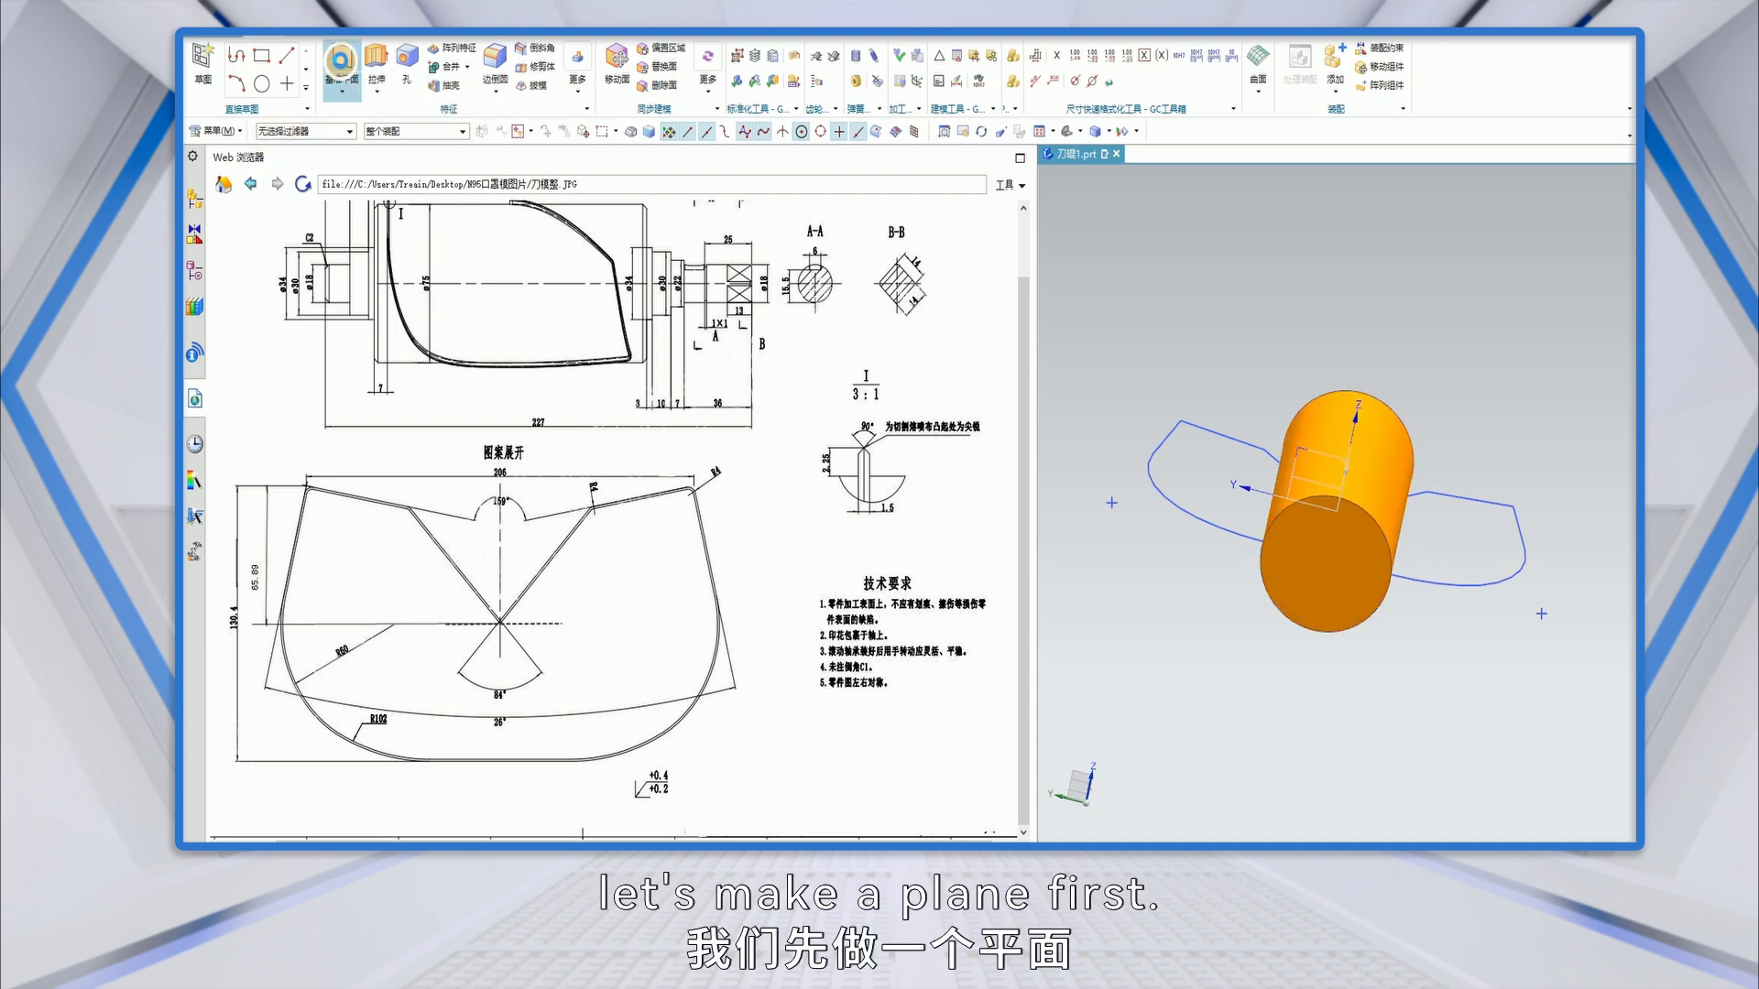
click(340, 60)
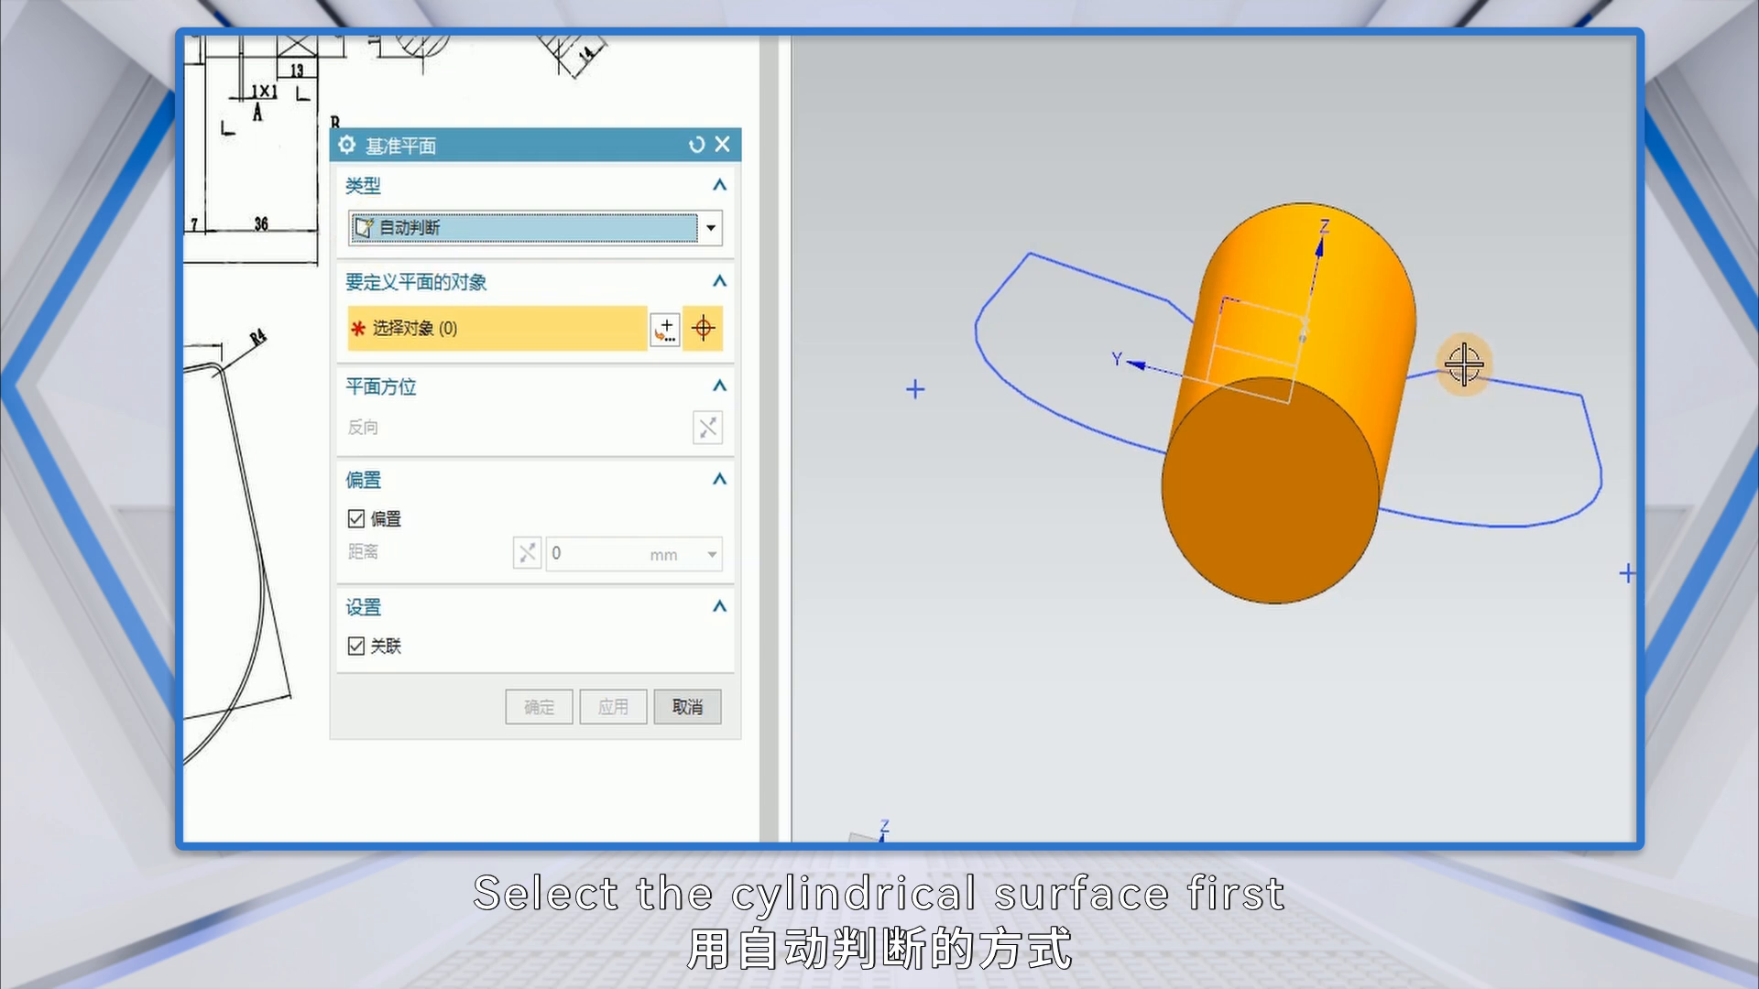
click(1362, 299)
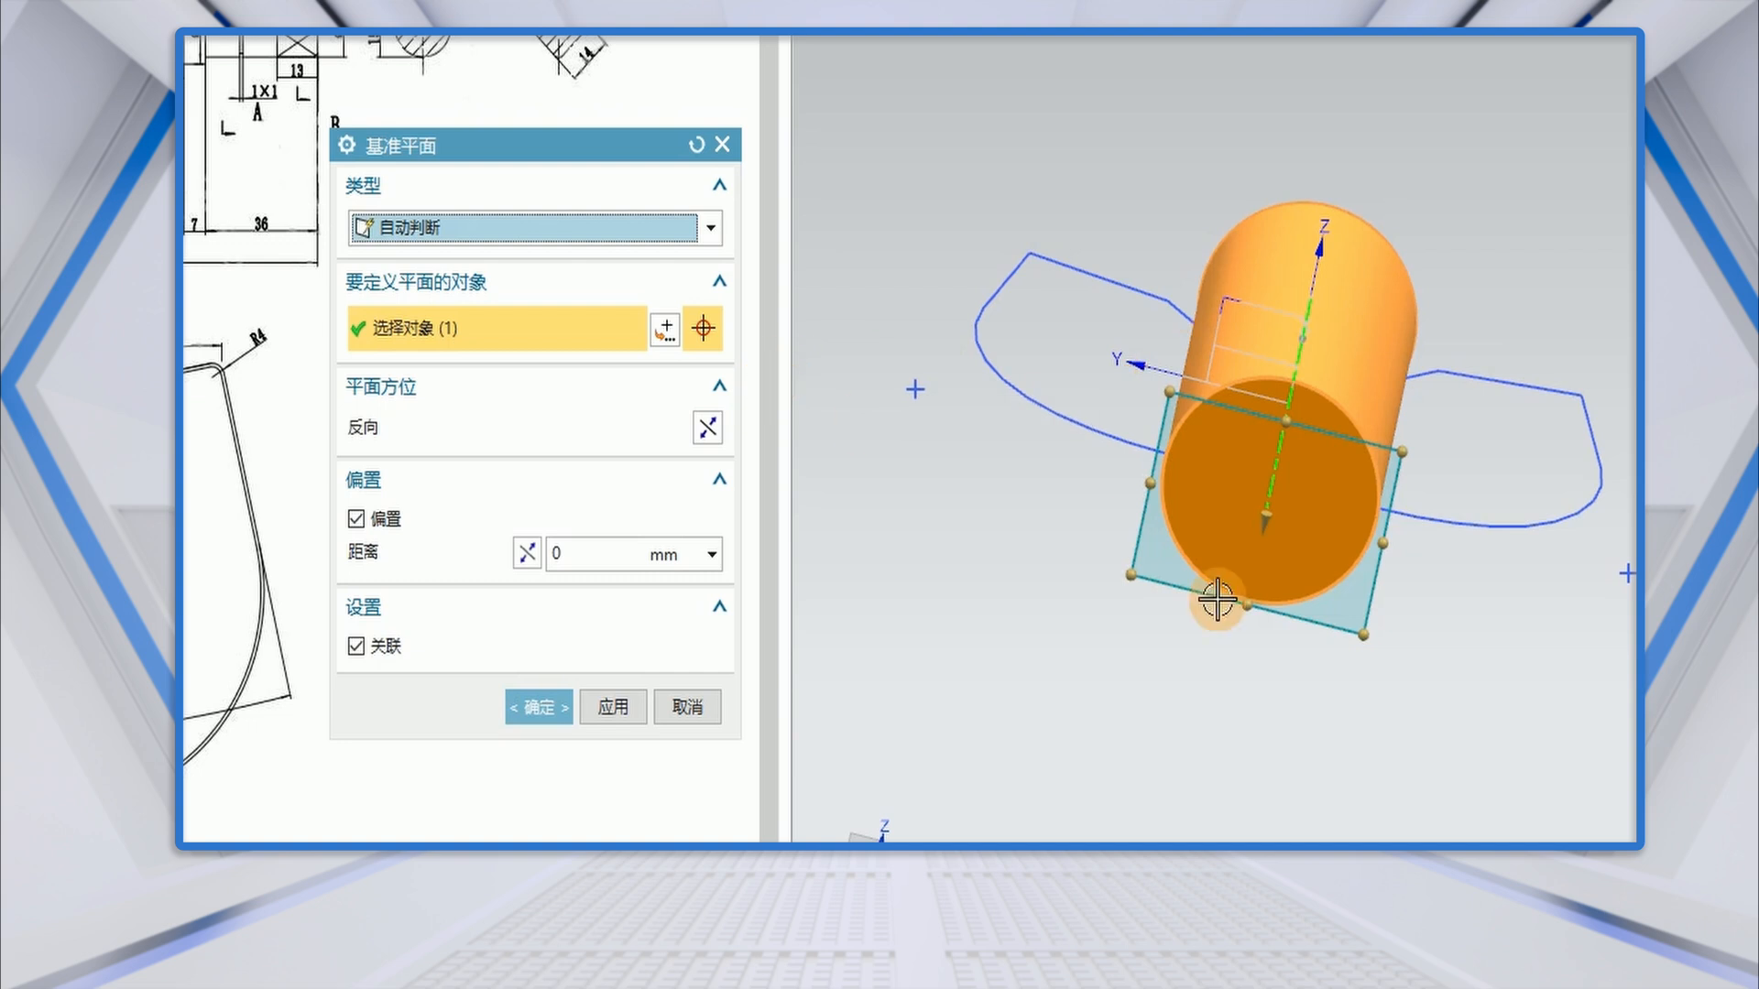
middle_drag(1442, 655, 1394, 639)
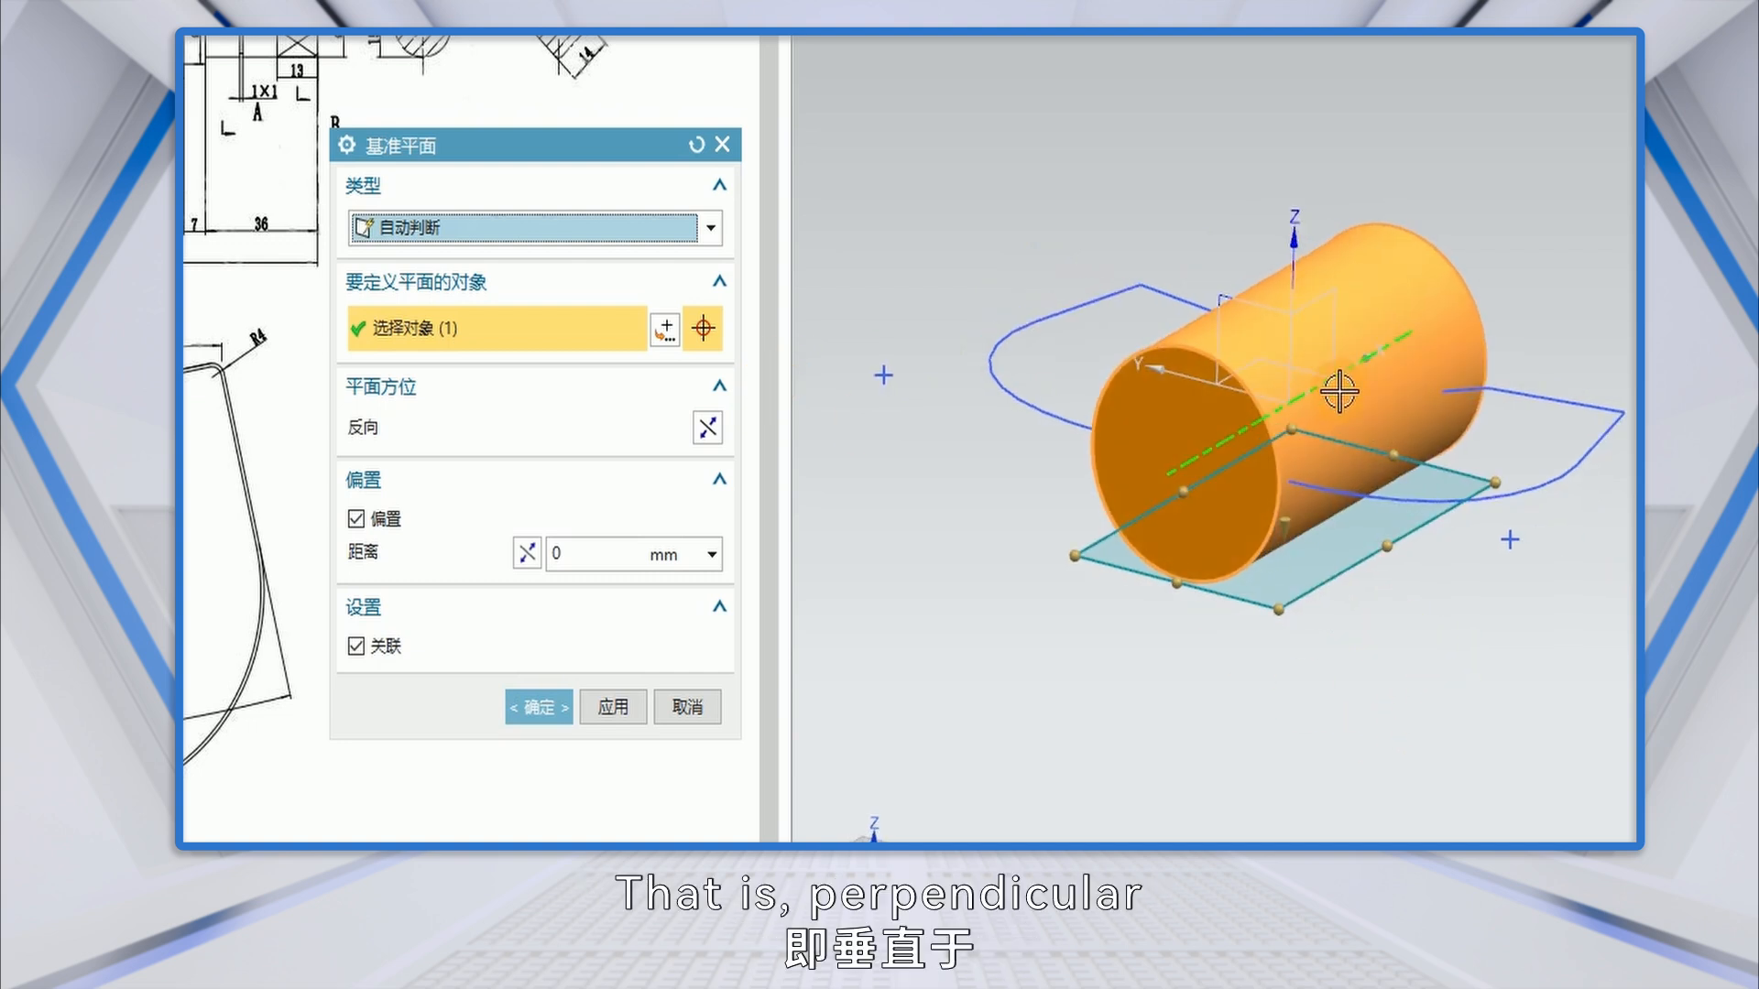
click(1324, 298)
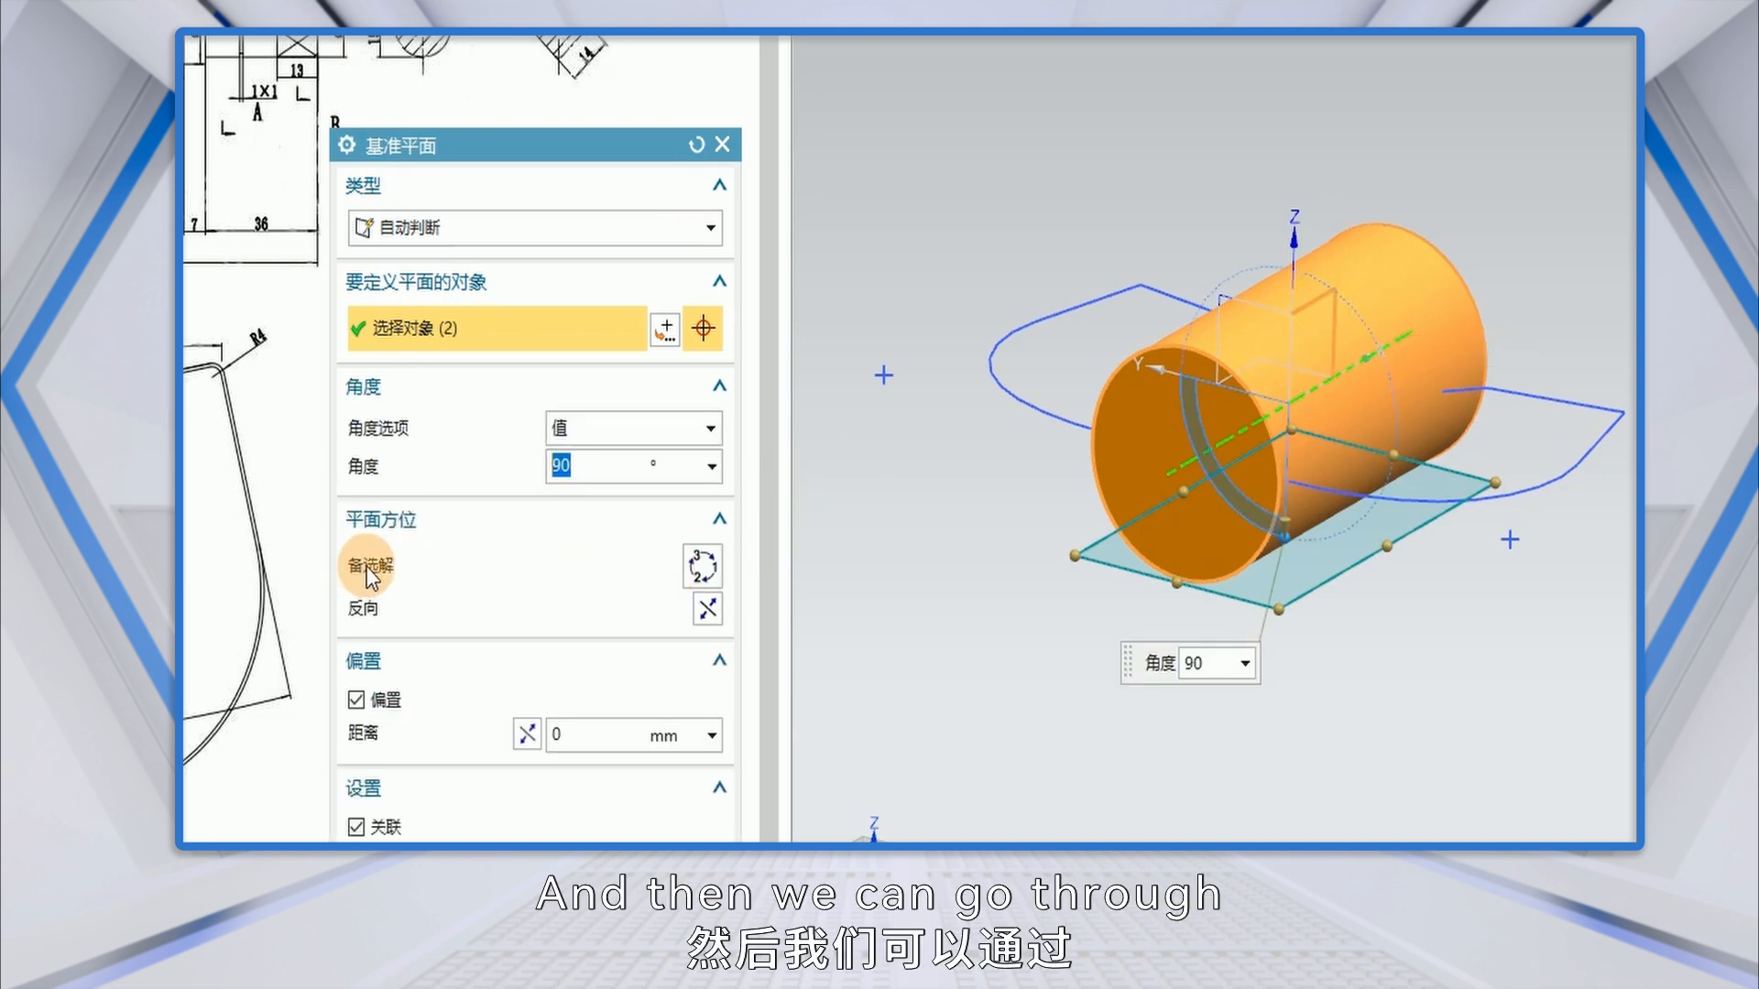
click(706, 565)
middle_drag(1252, 678, 1323, 632)
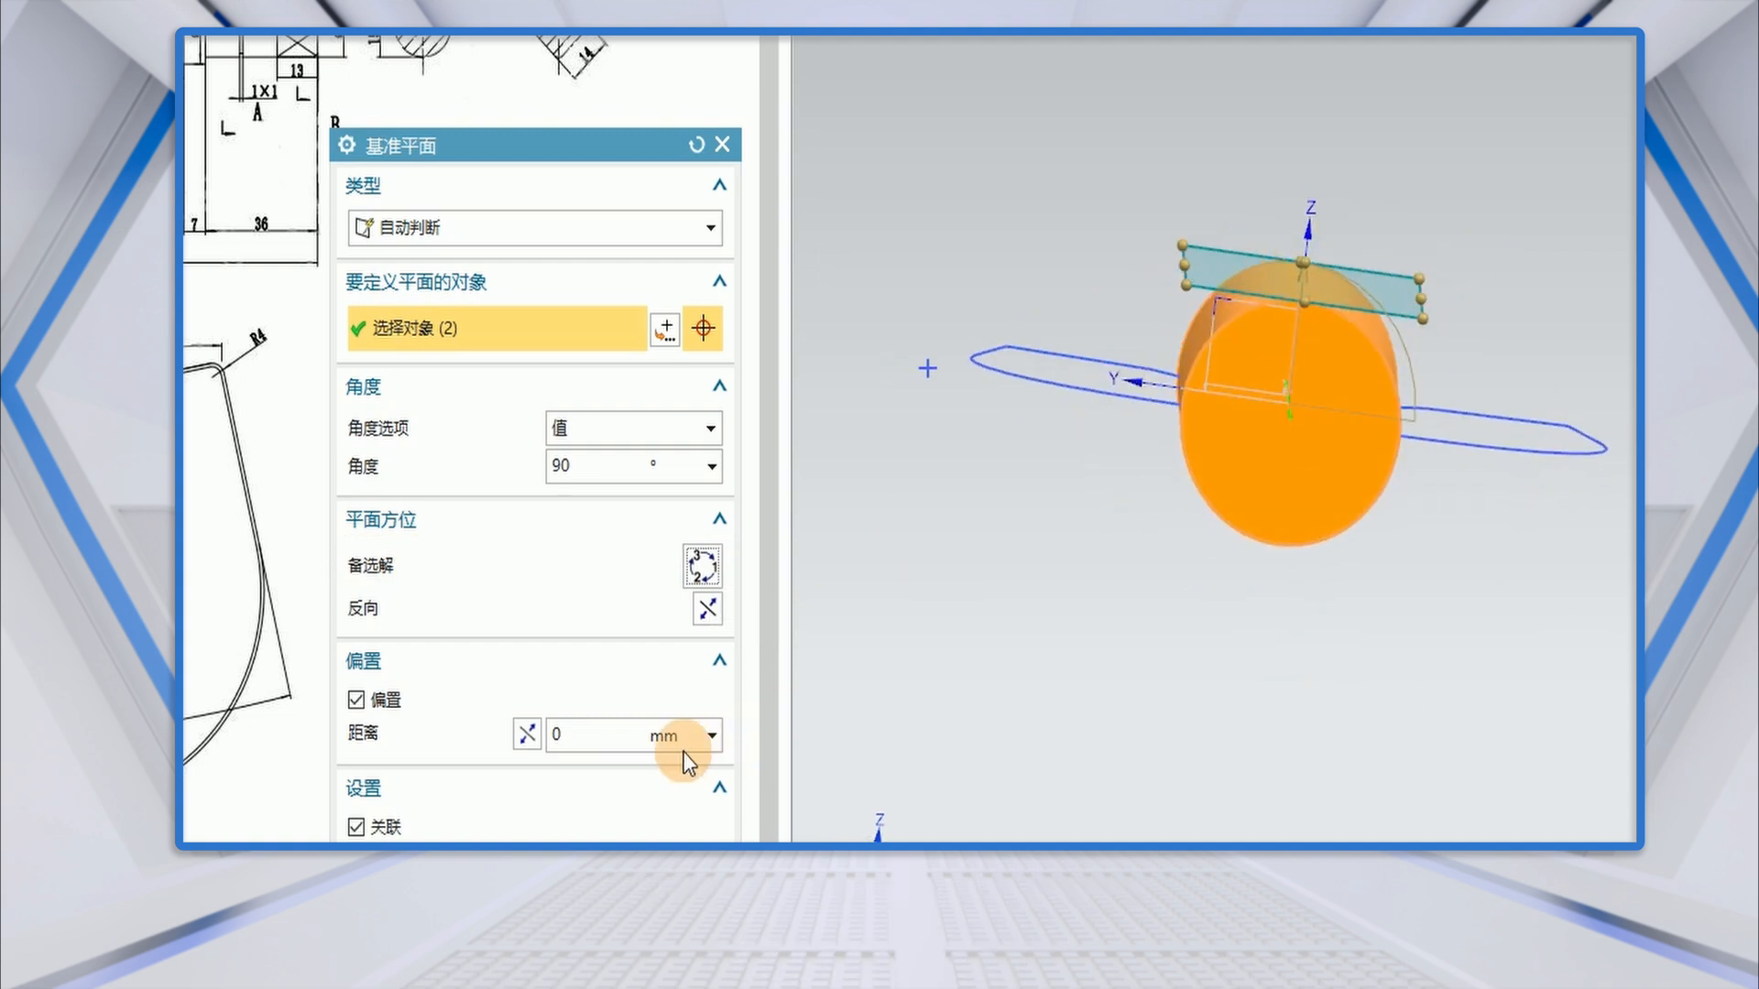
click(495, 874)
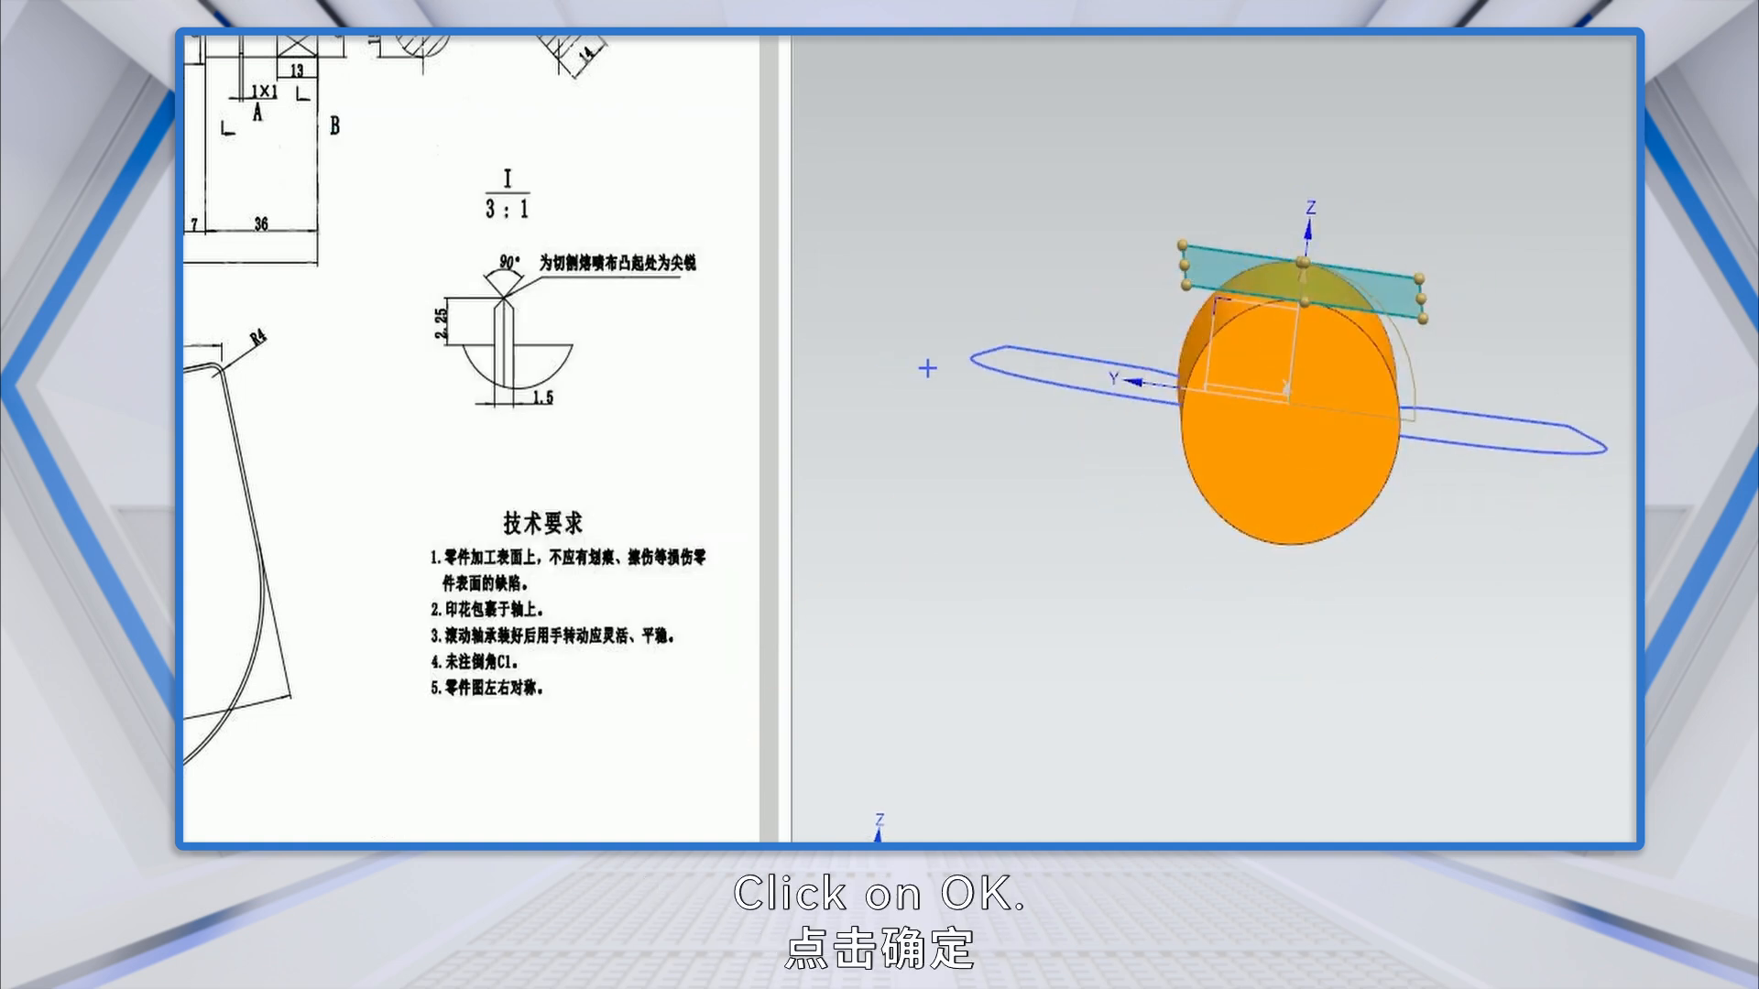
Create a new sketch on the datum plane tangent to the cylinder.
mouse_move(1158, 640)
middle_down()
mouse_move(1118, 620)
mouse_move(1128, 644)
middle_up()
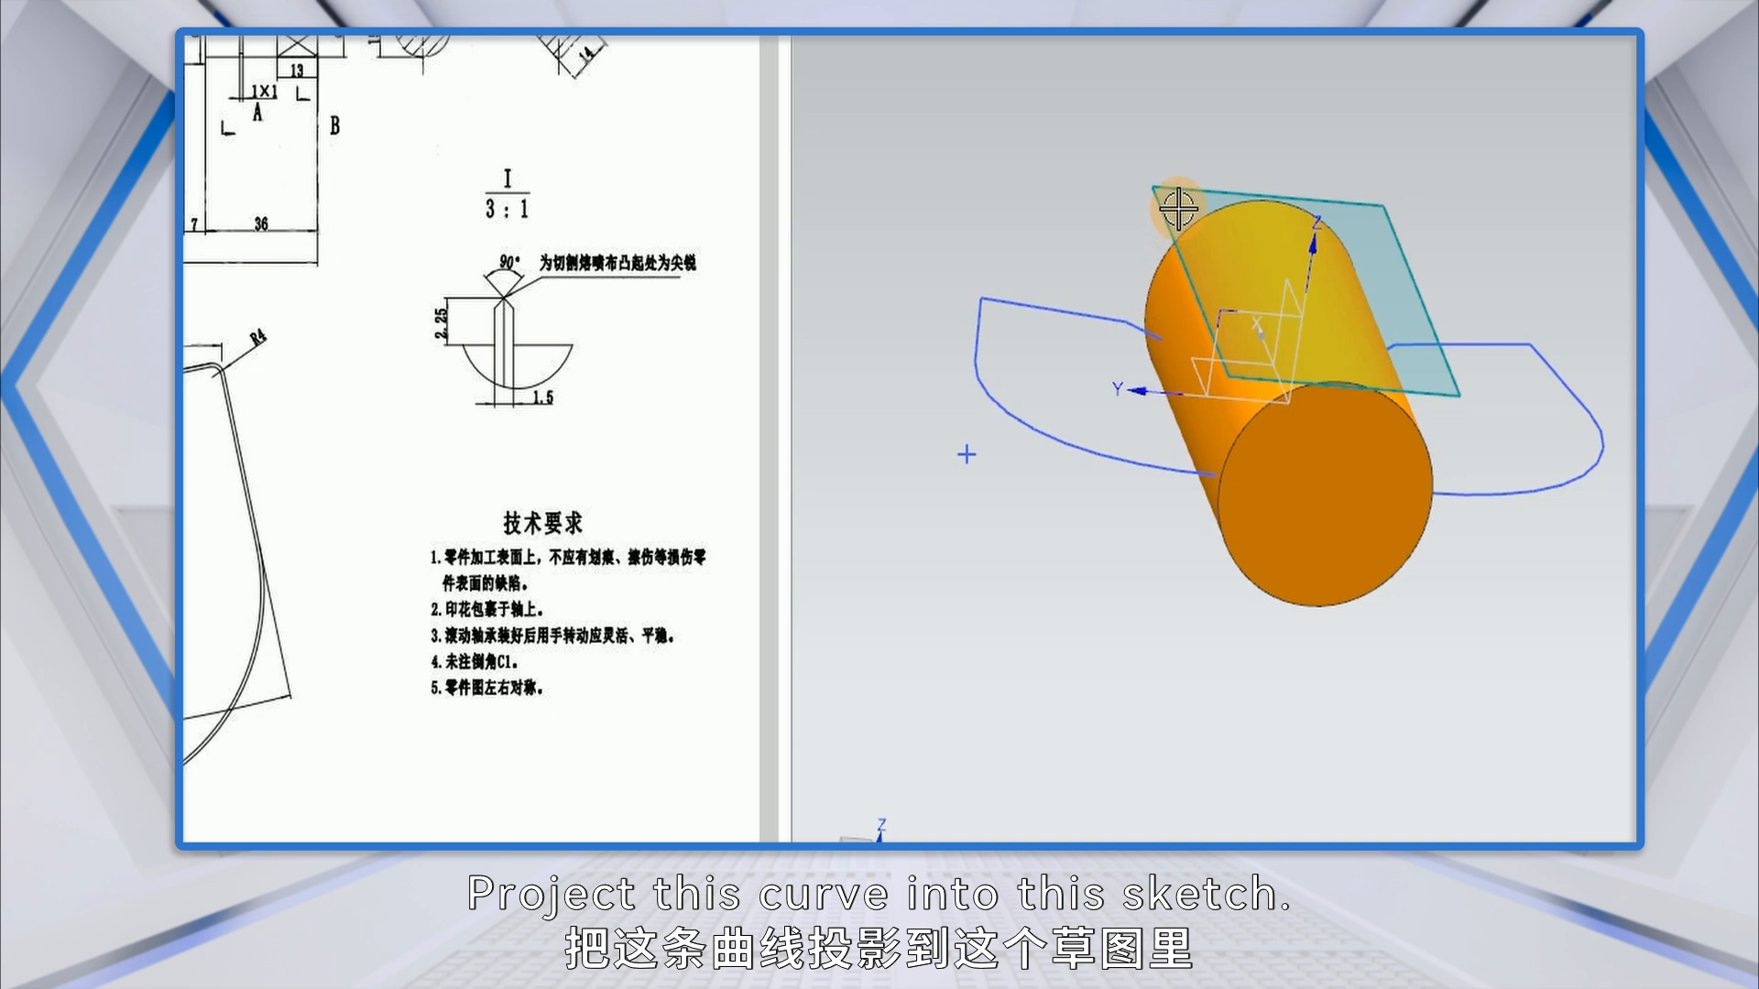
click(201, 64)
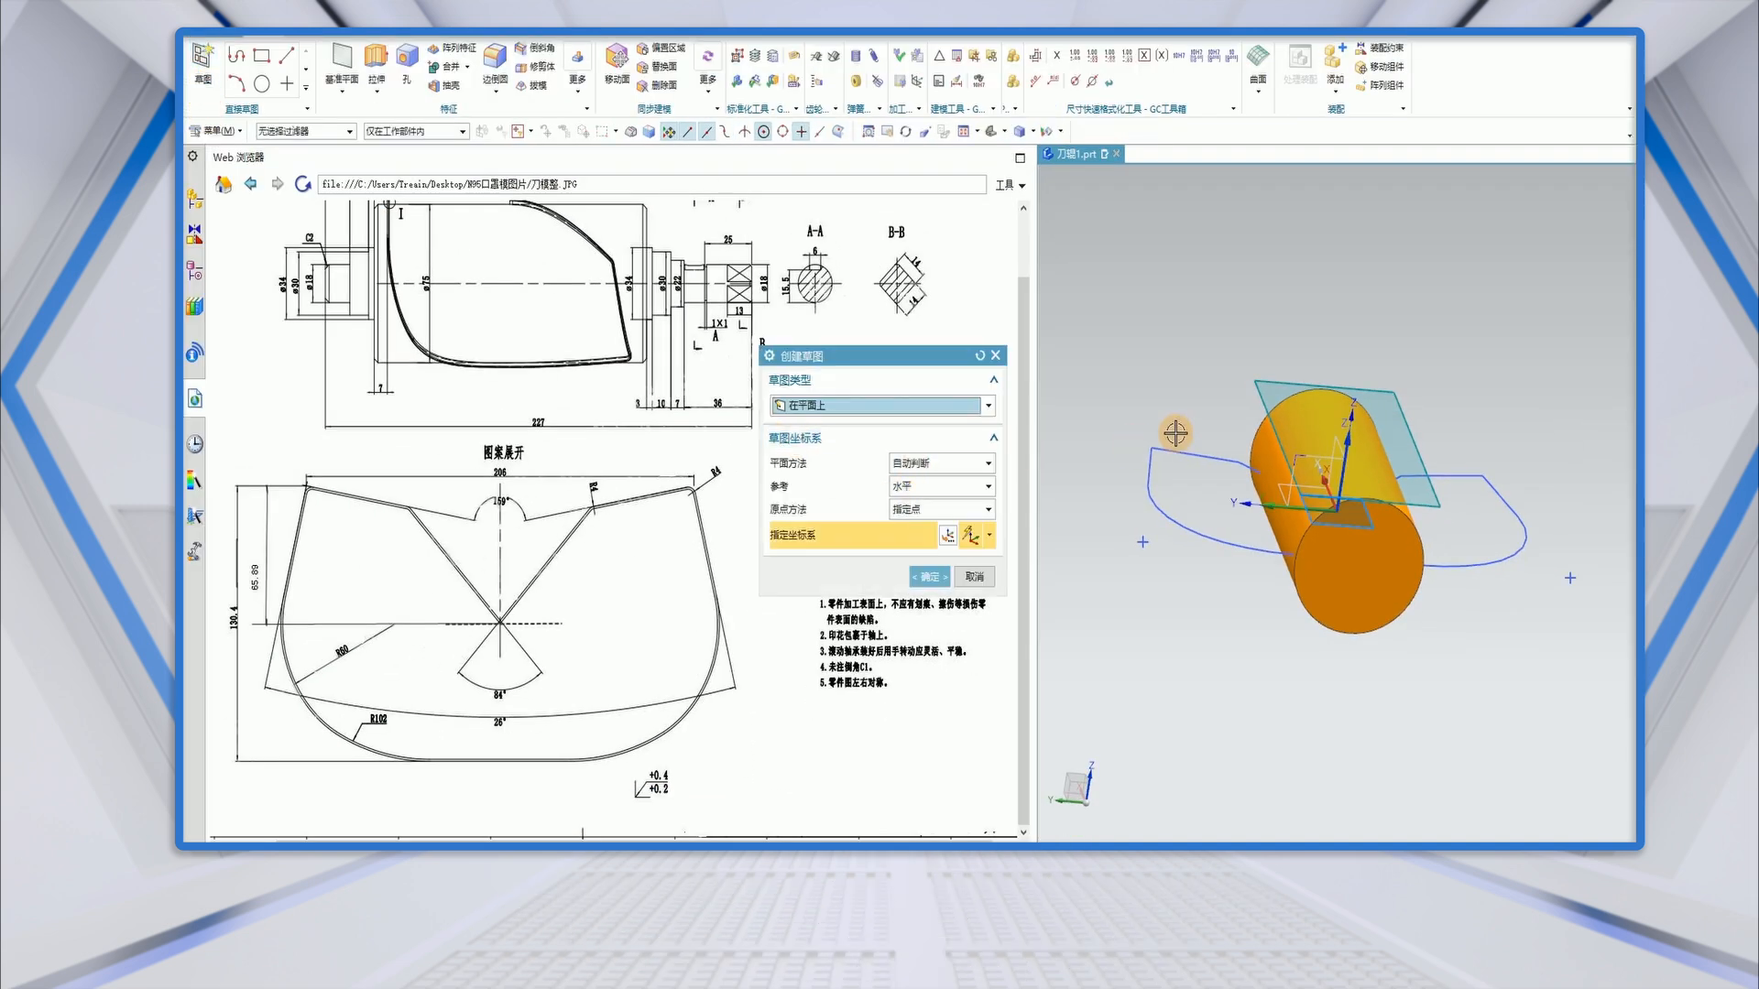
click(1263, 389)
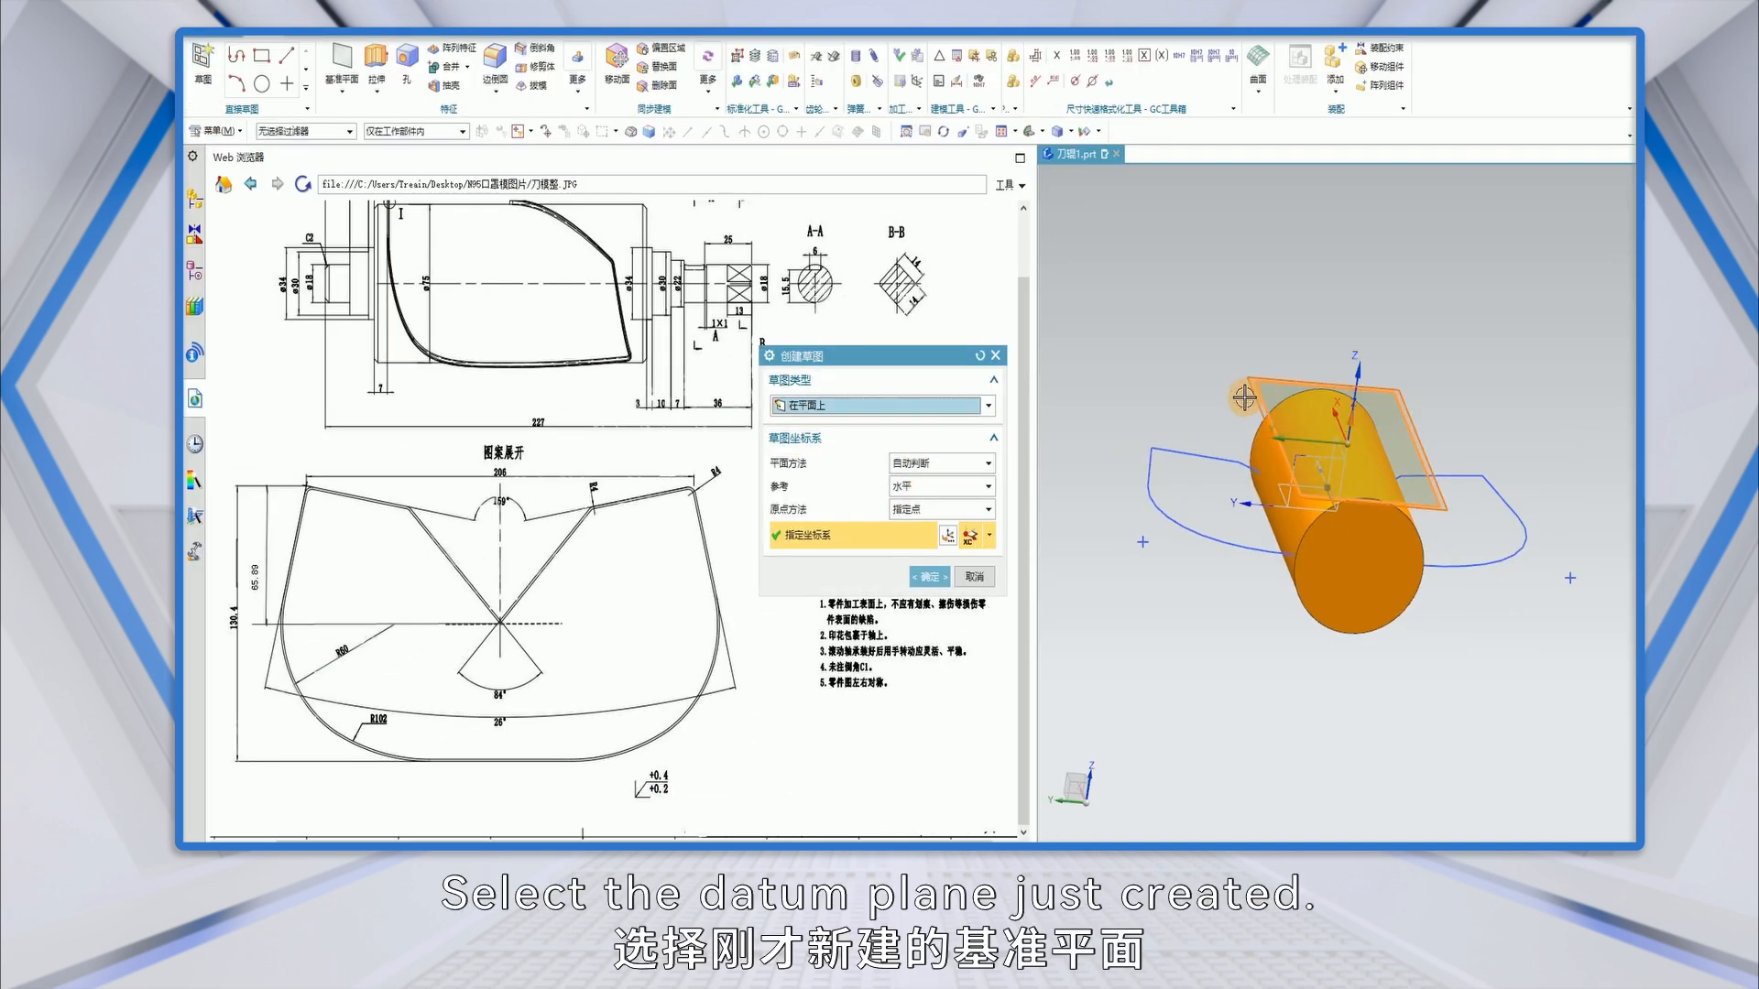
click(928, 574)
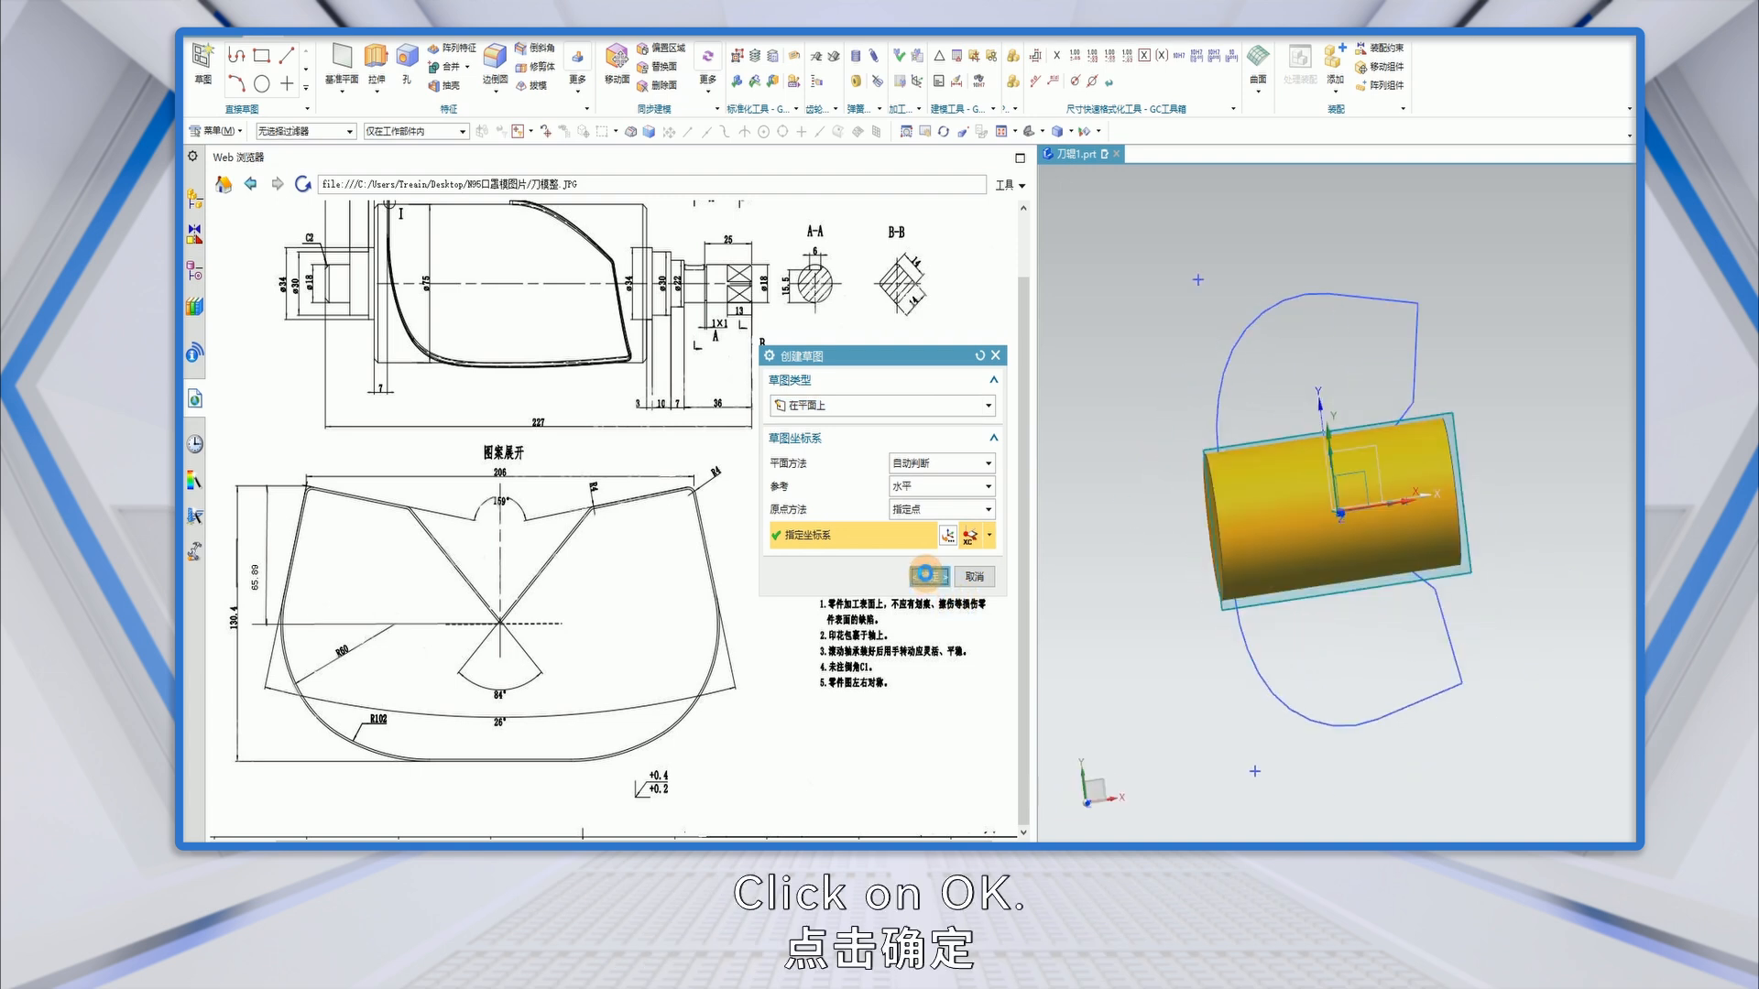
Project the complete unfolded pattern outline into the tangent-plane sketch with Project Curve, using the Connected Curves selection rule.
click(447, 90)
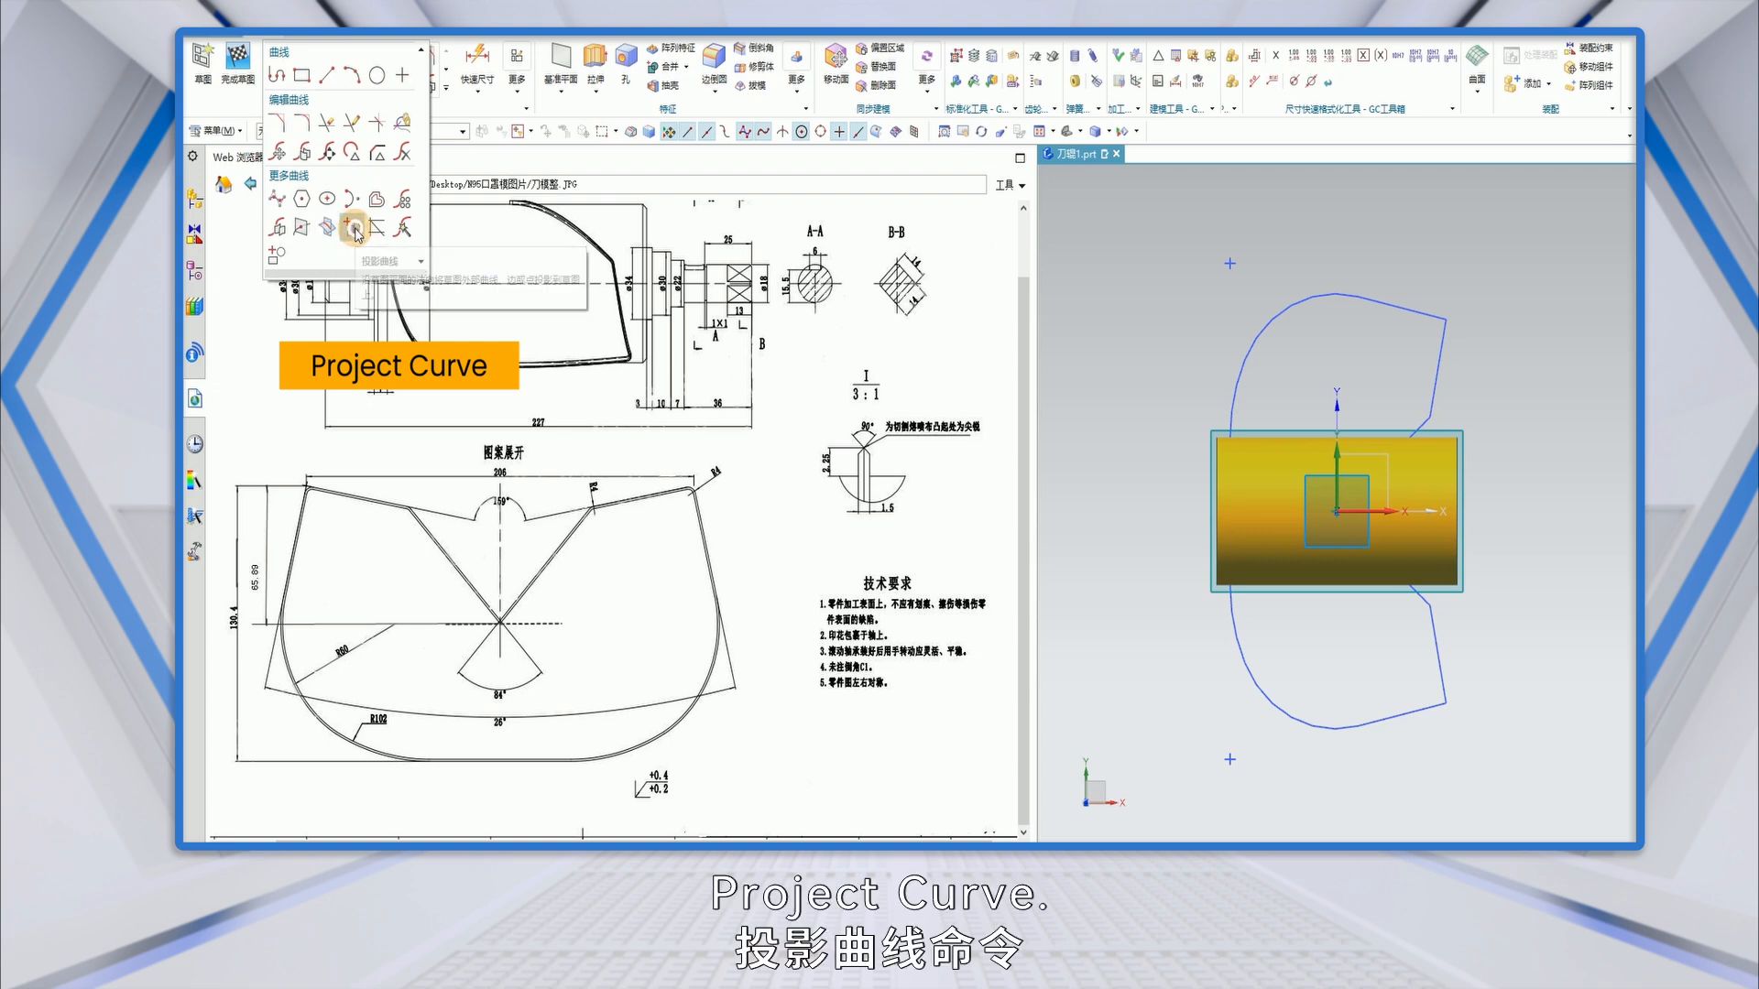
click(355, 228)
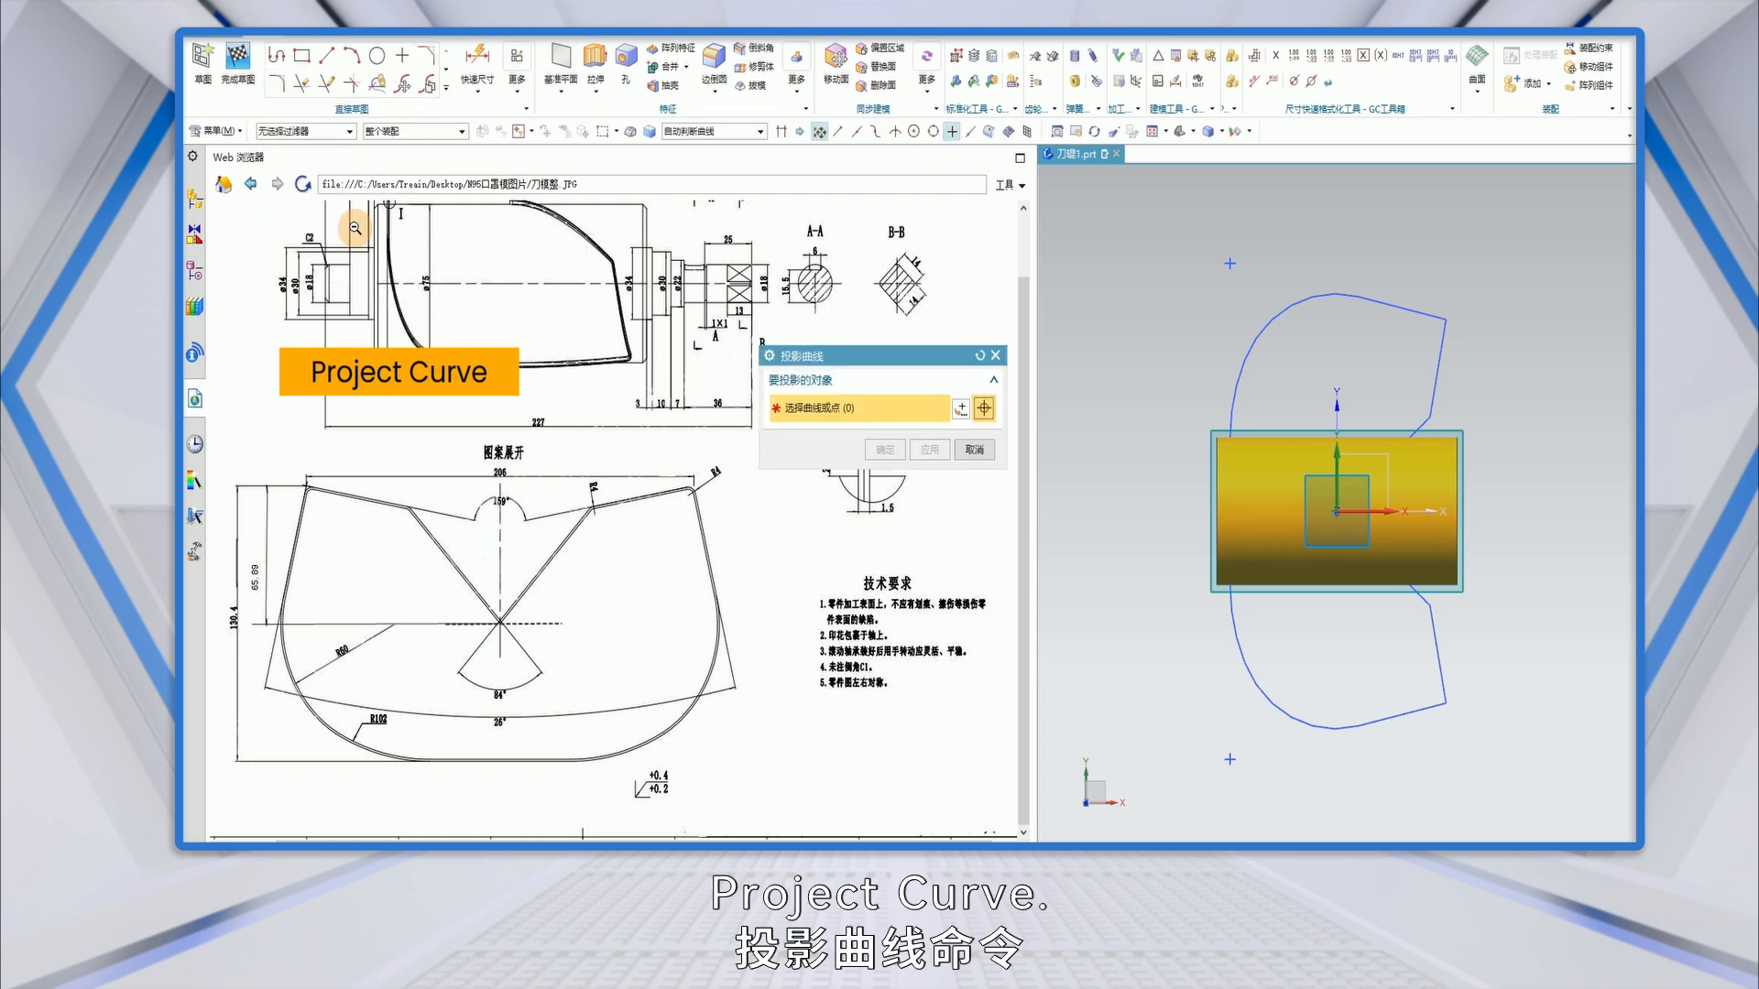
click(760, 131)
click(696, 171)
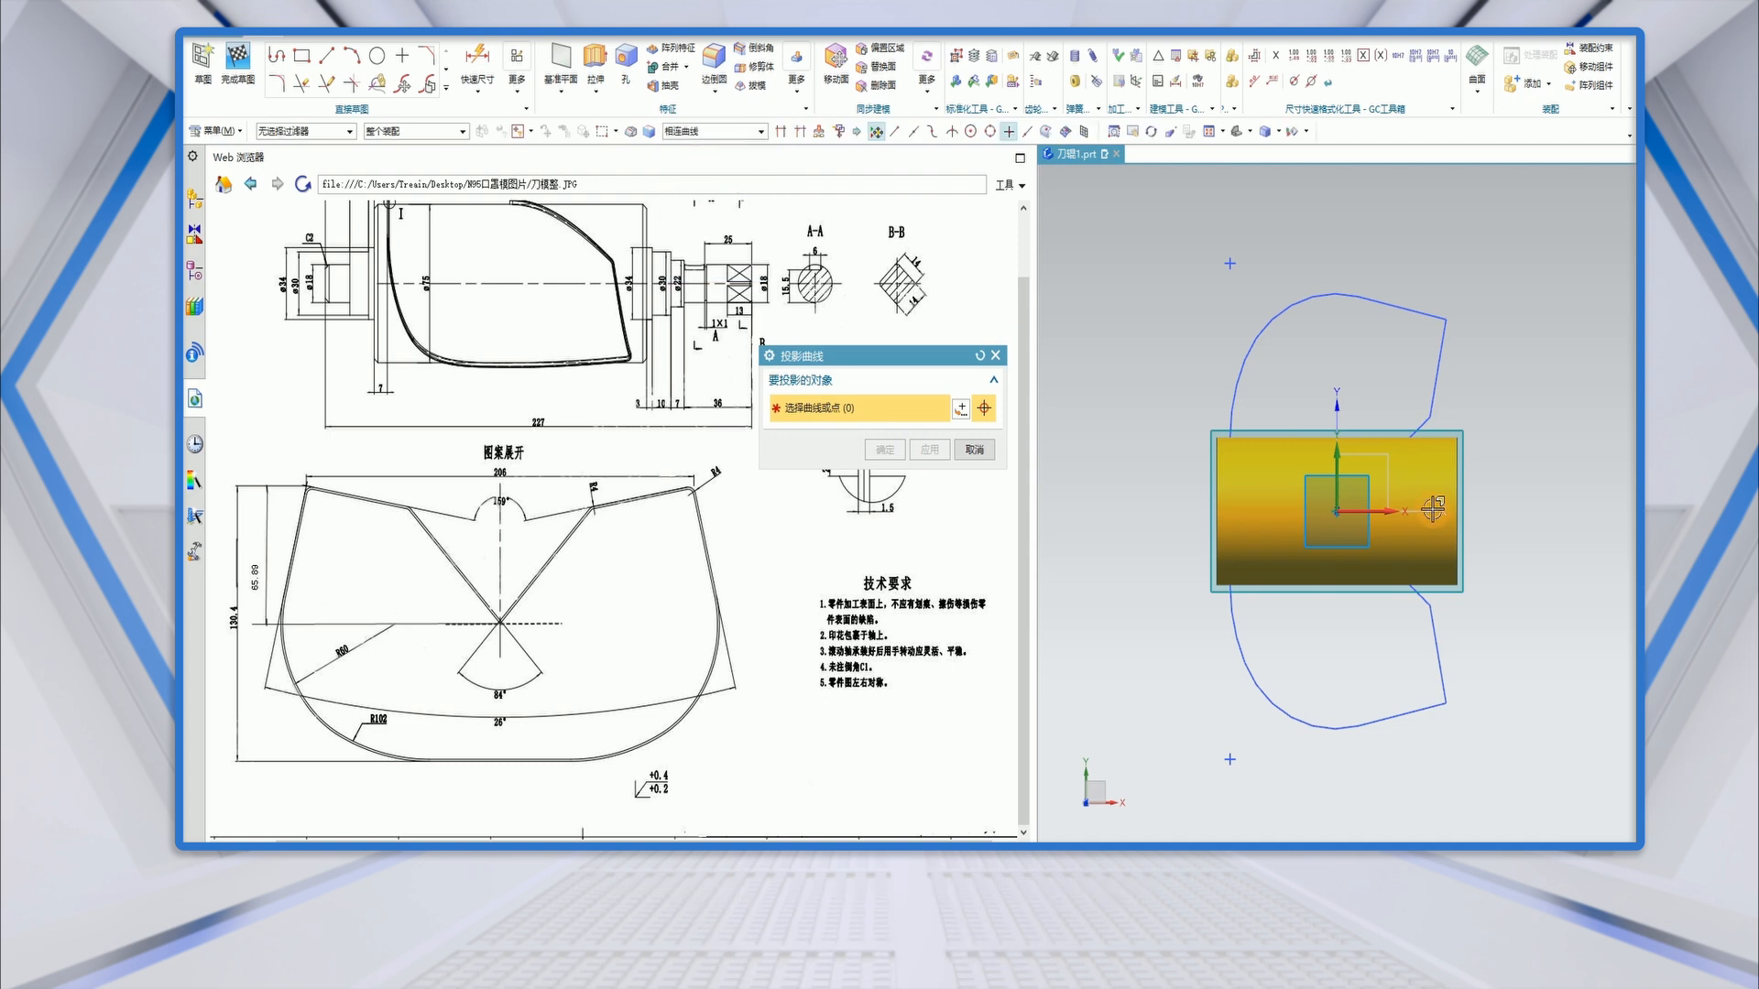
click(1385, 303)
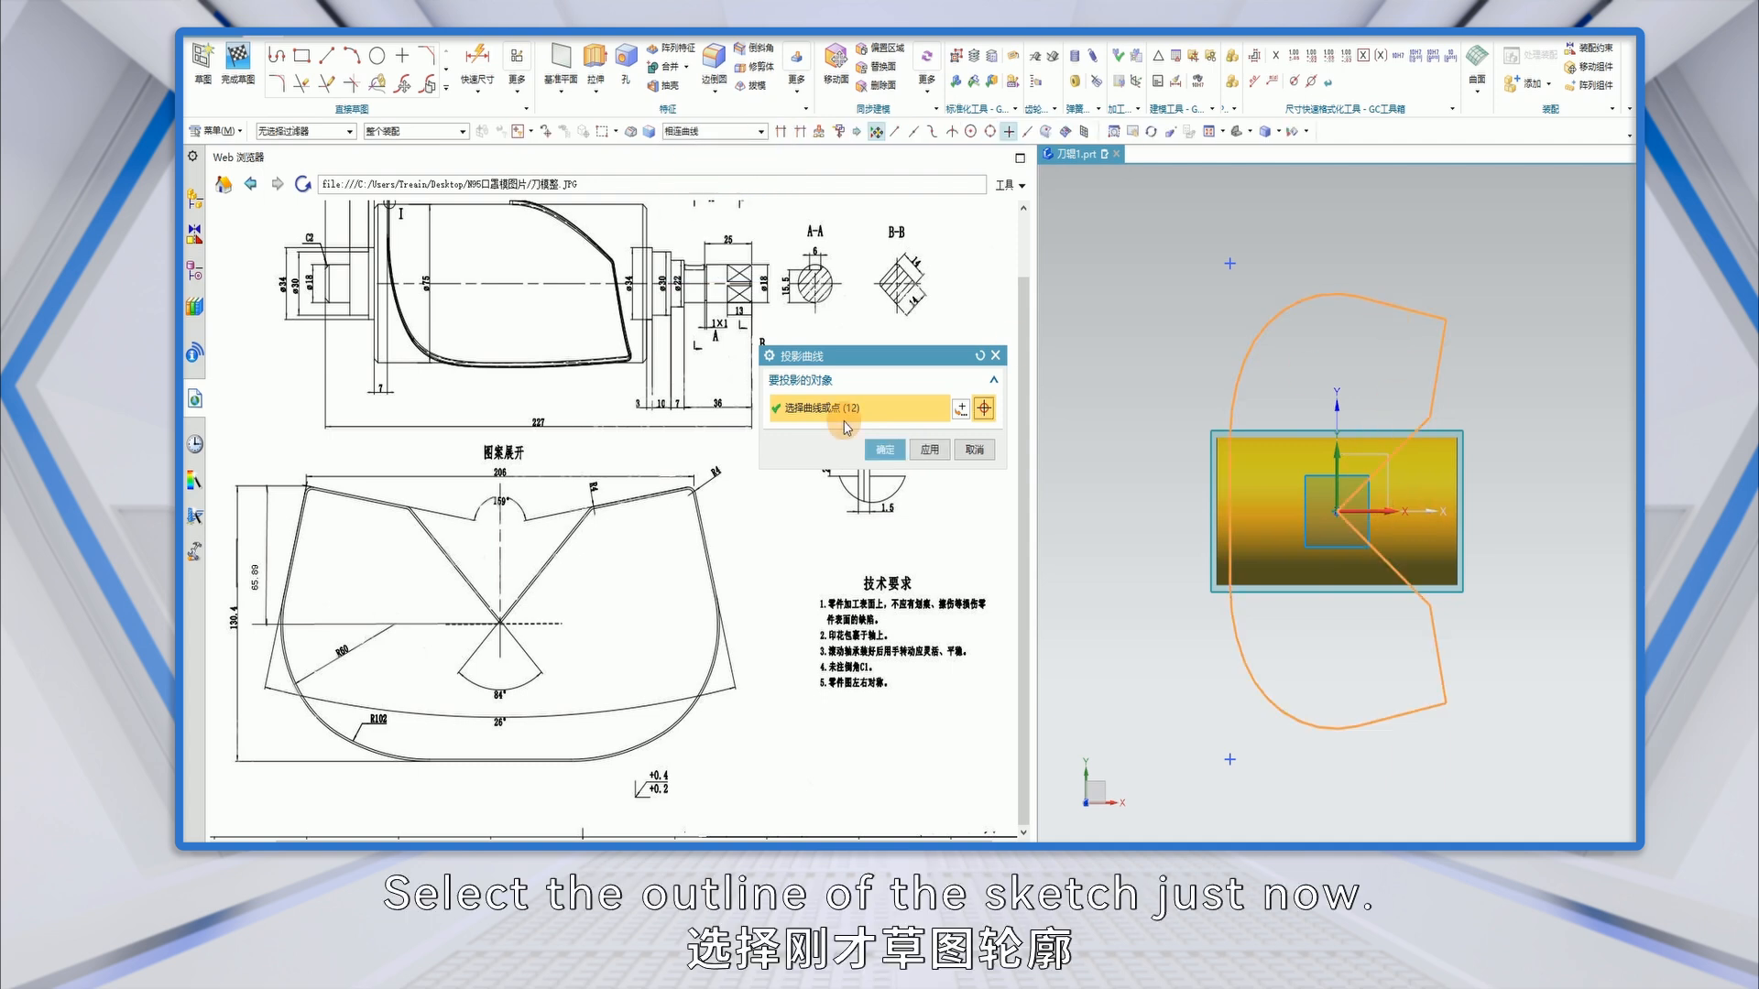
click(885, 450)
Hide the original pattern sketch in the model history and bring the reference drawing back up.
mouse_move(1145, 598)
middle_down()
mouse_move(1194, 648)
mouse_move(1178, 581)
mouse_move(1241, 581)
mouse_move(1283, 685)
middle_up()
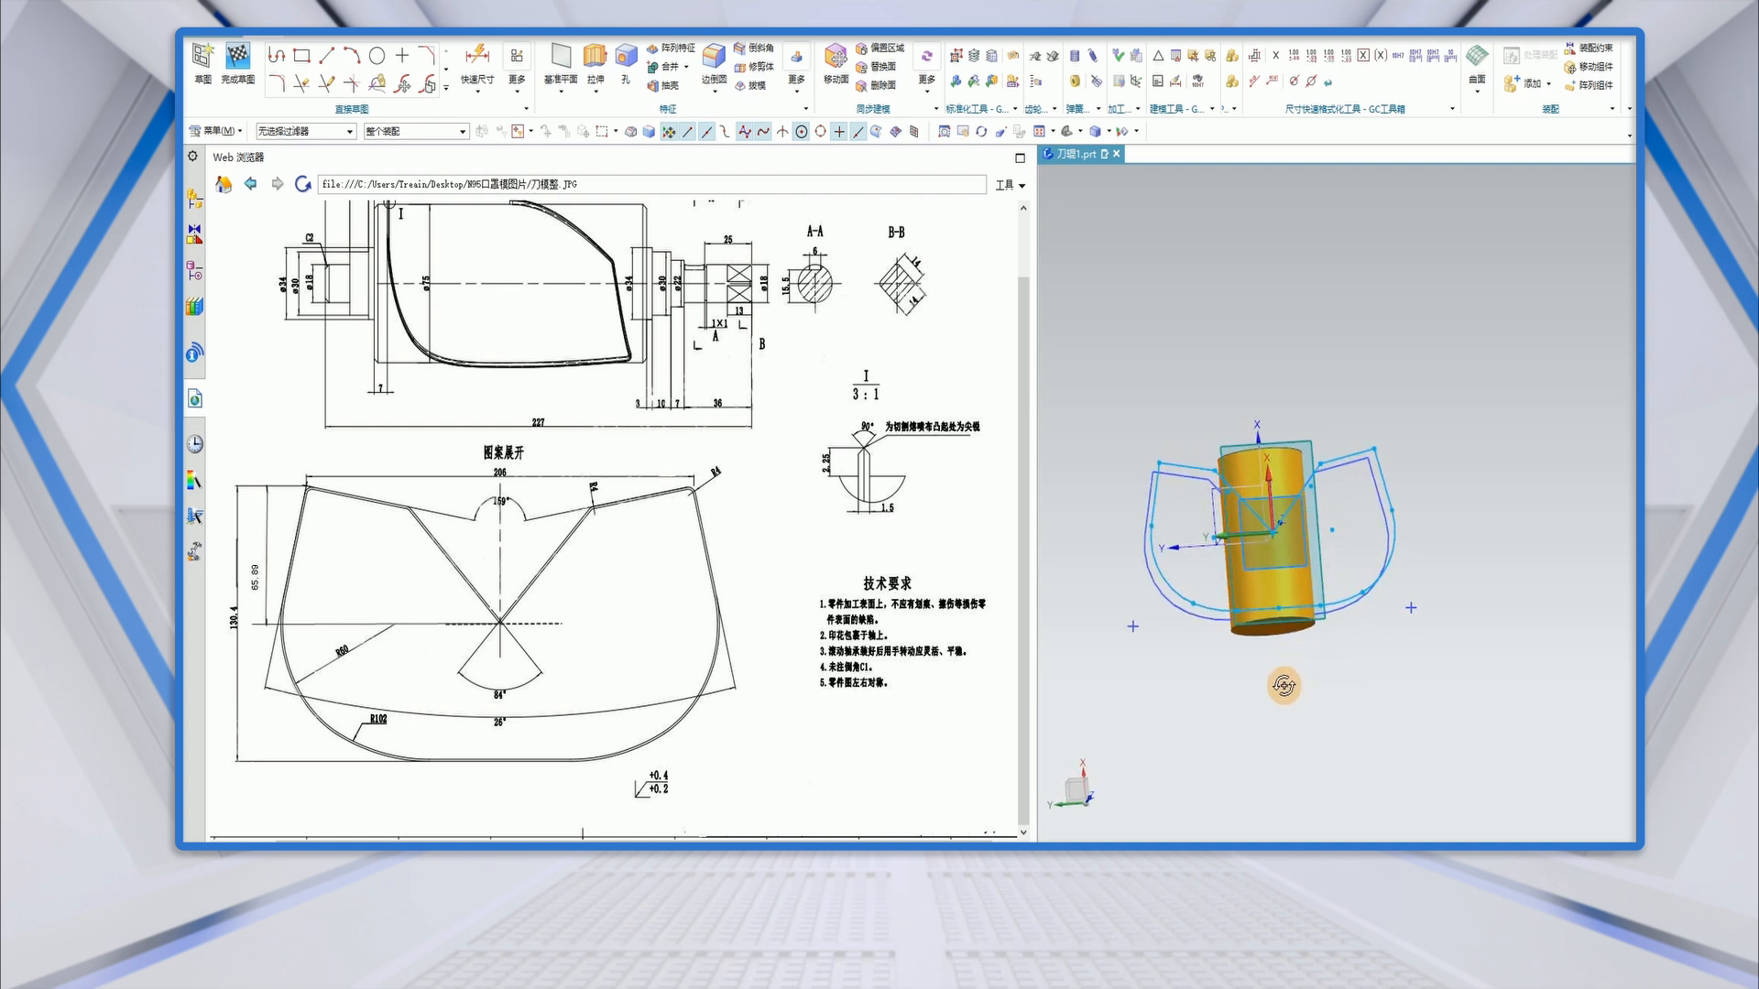
key(F8)
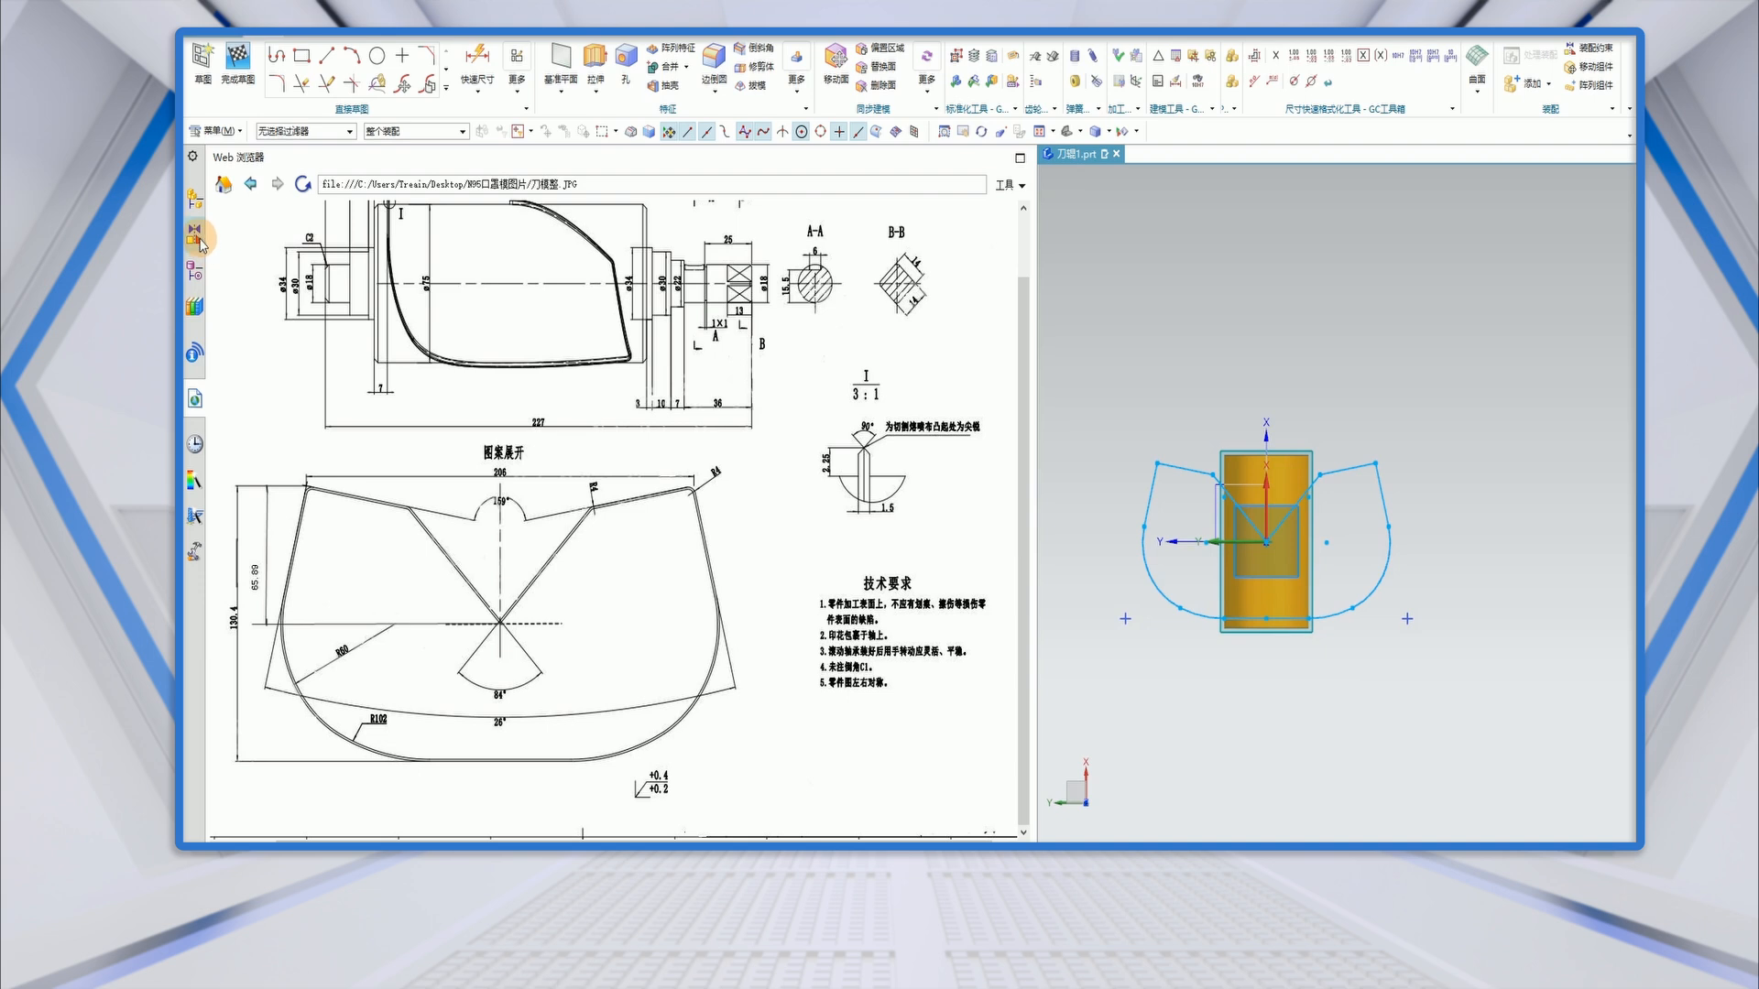
click(193, 271)
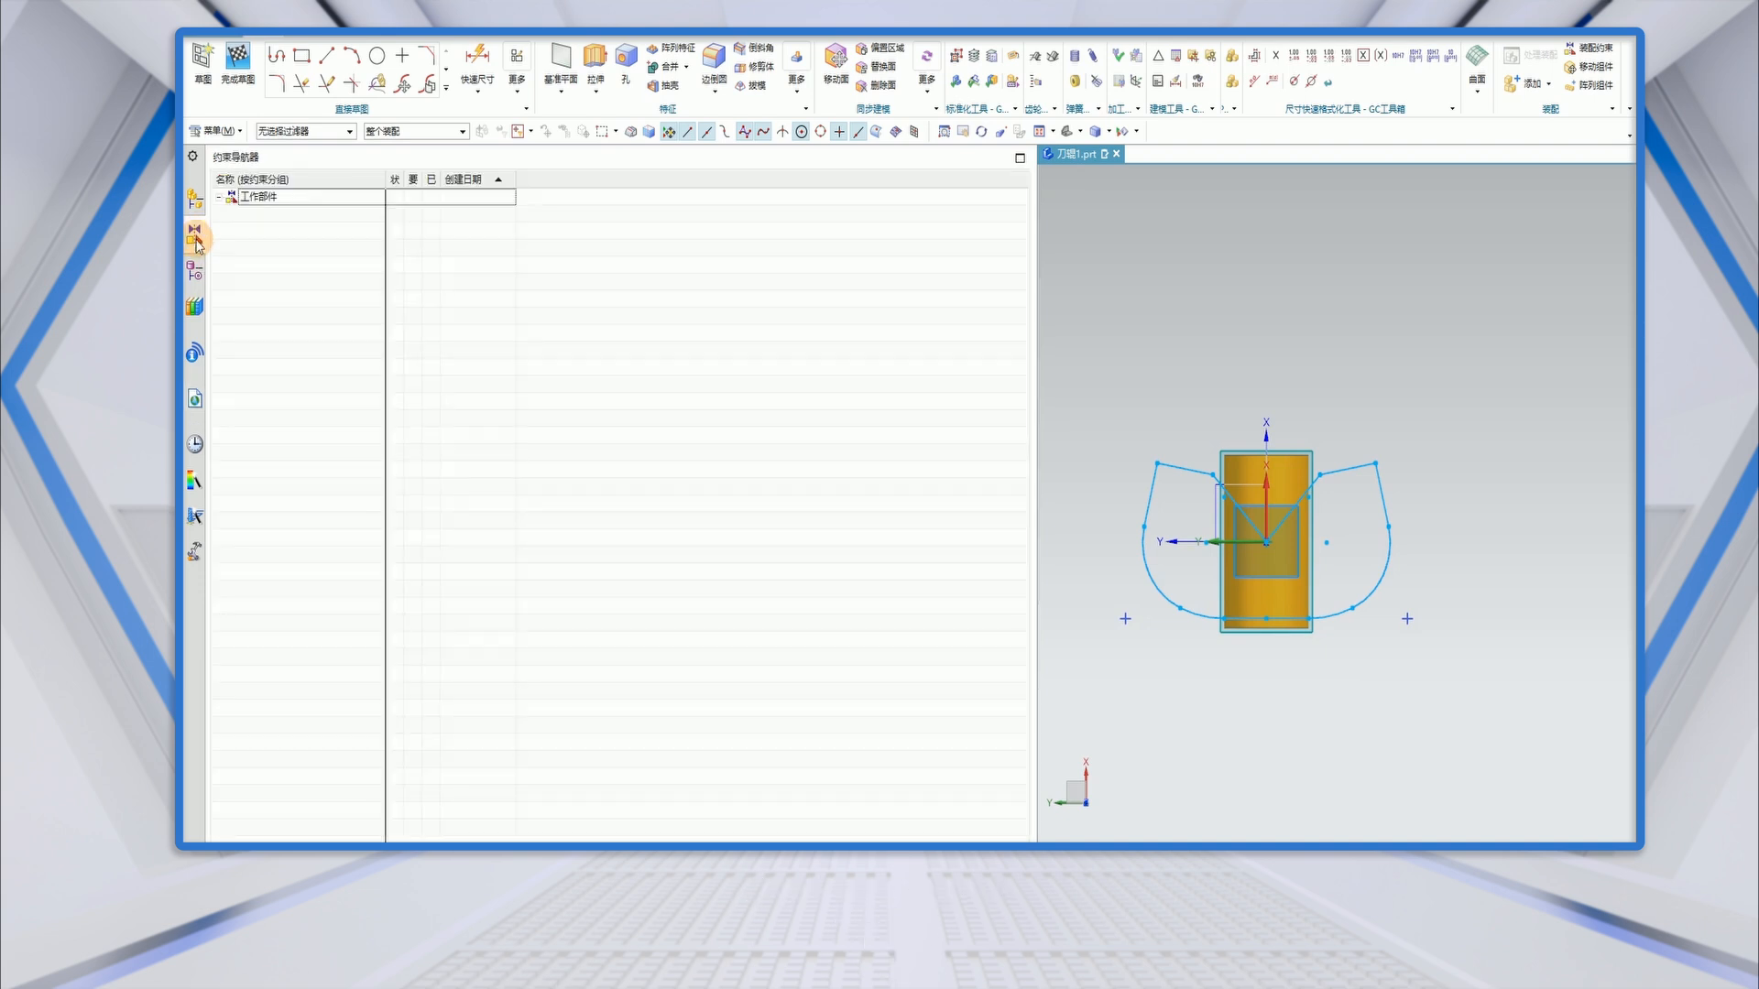
right_click(282, 315)
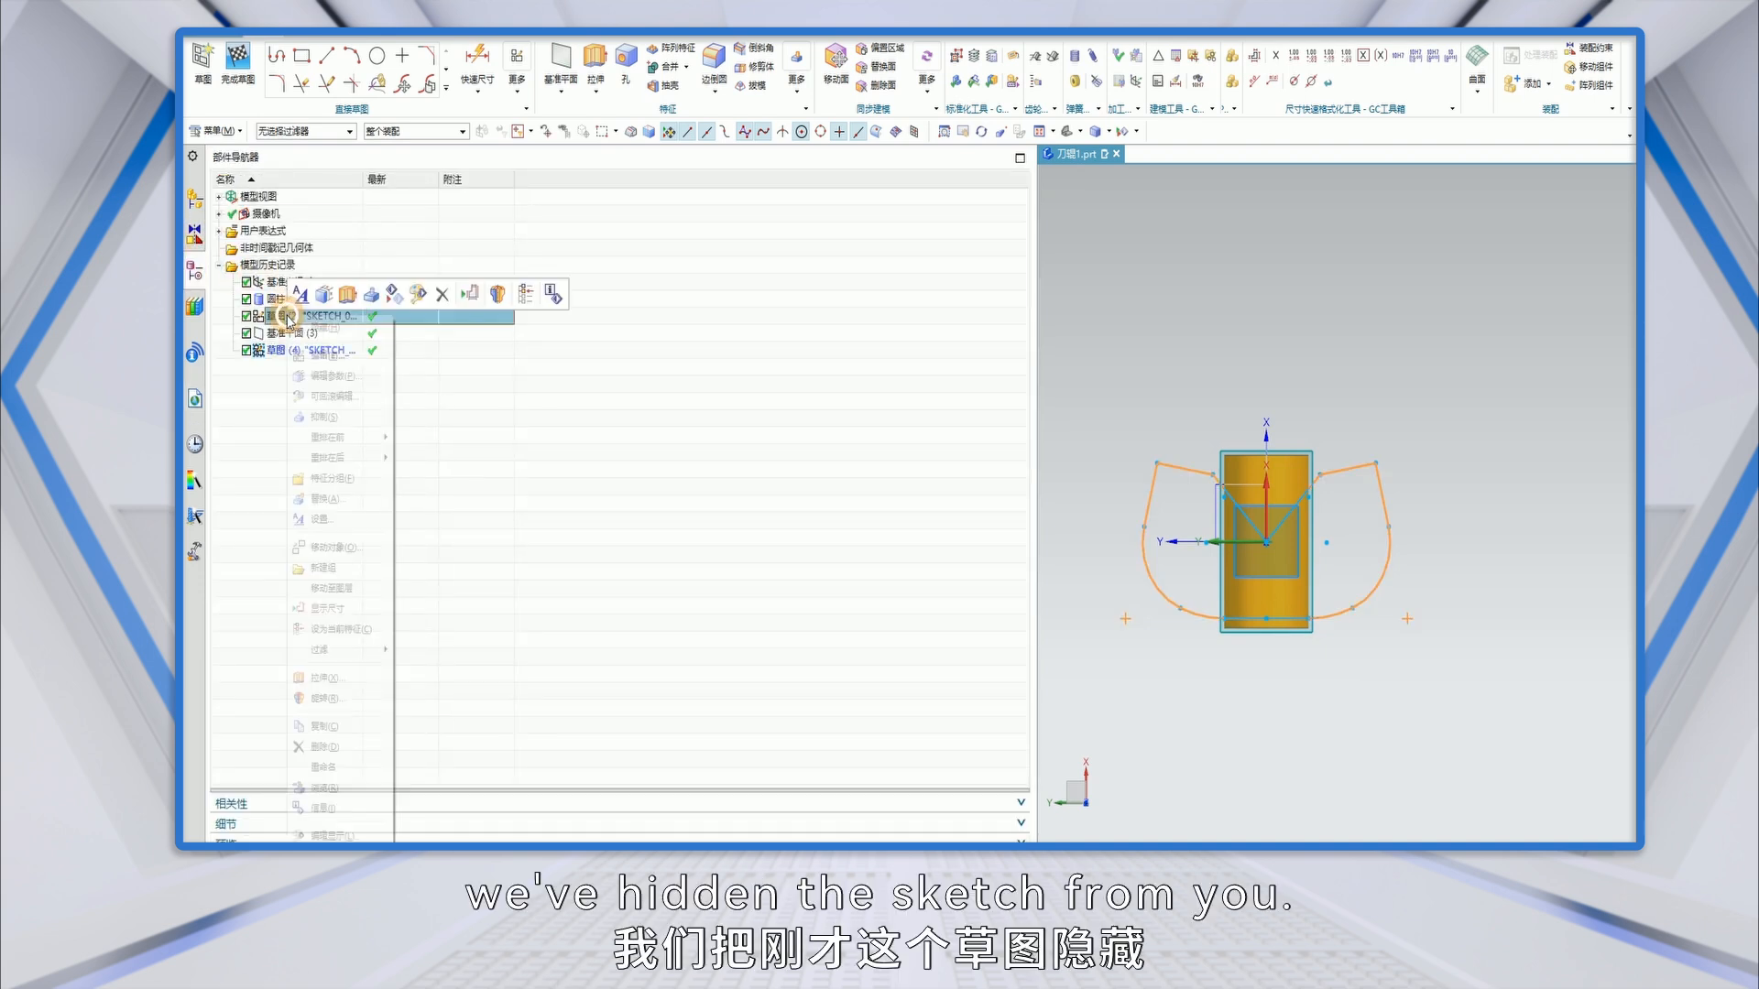
click(329, 332)
click(195, 399)
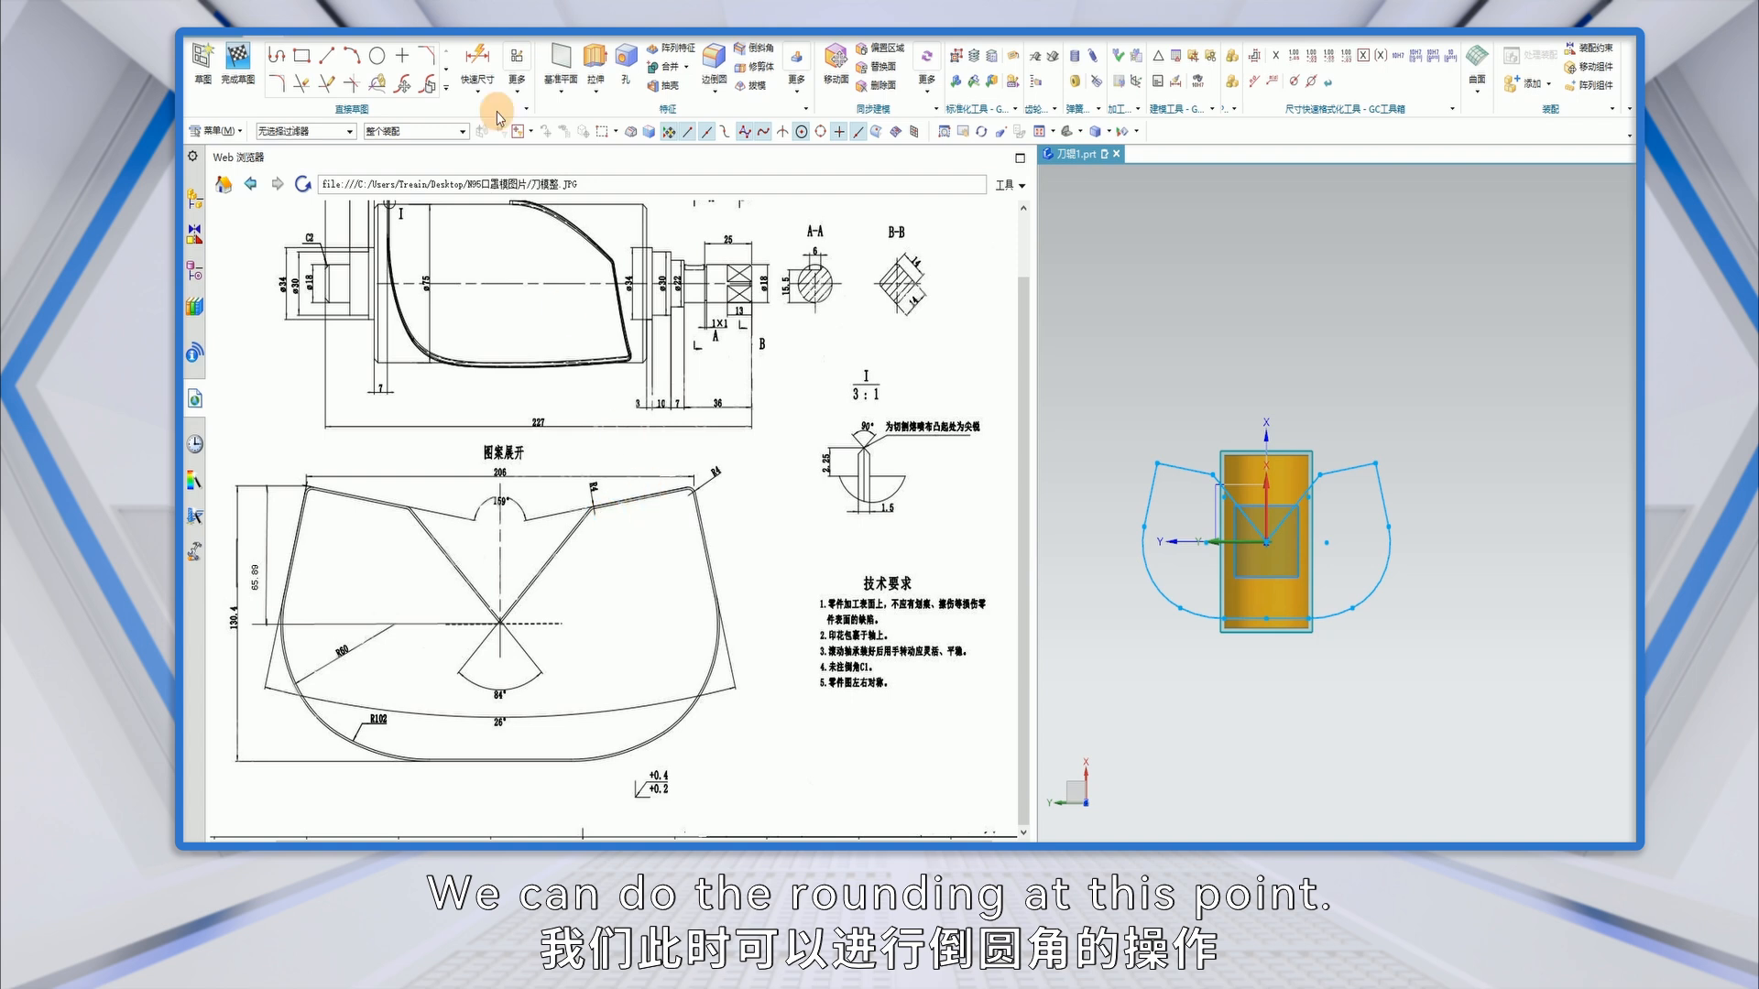
Round the outer and inner upper corners on the +Y half of the projected outline with 4 mm fillets.
click(290, 91)
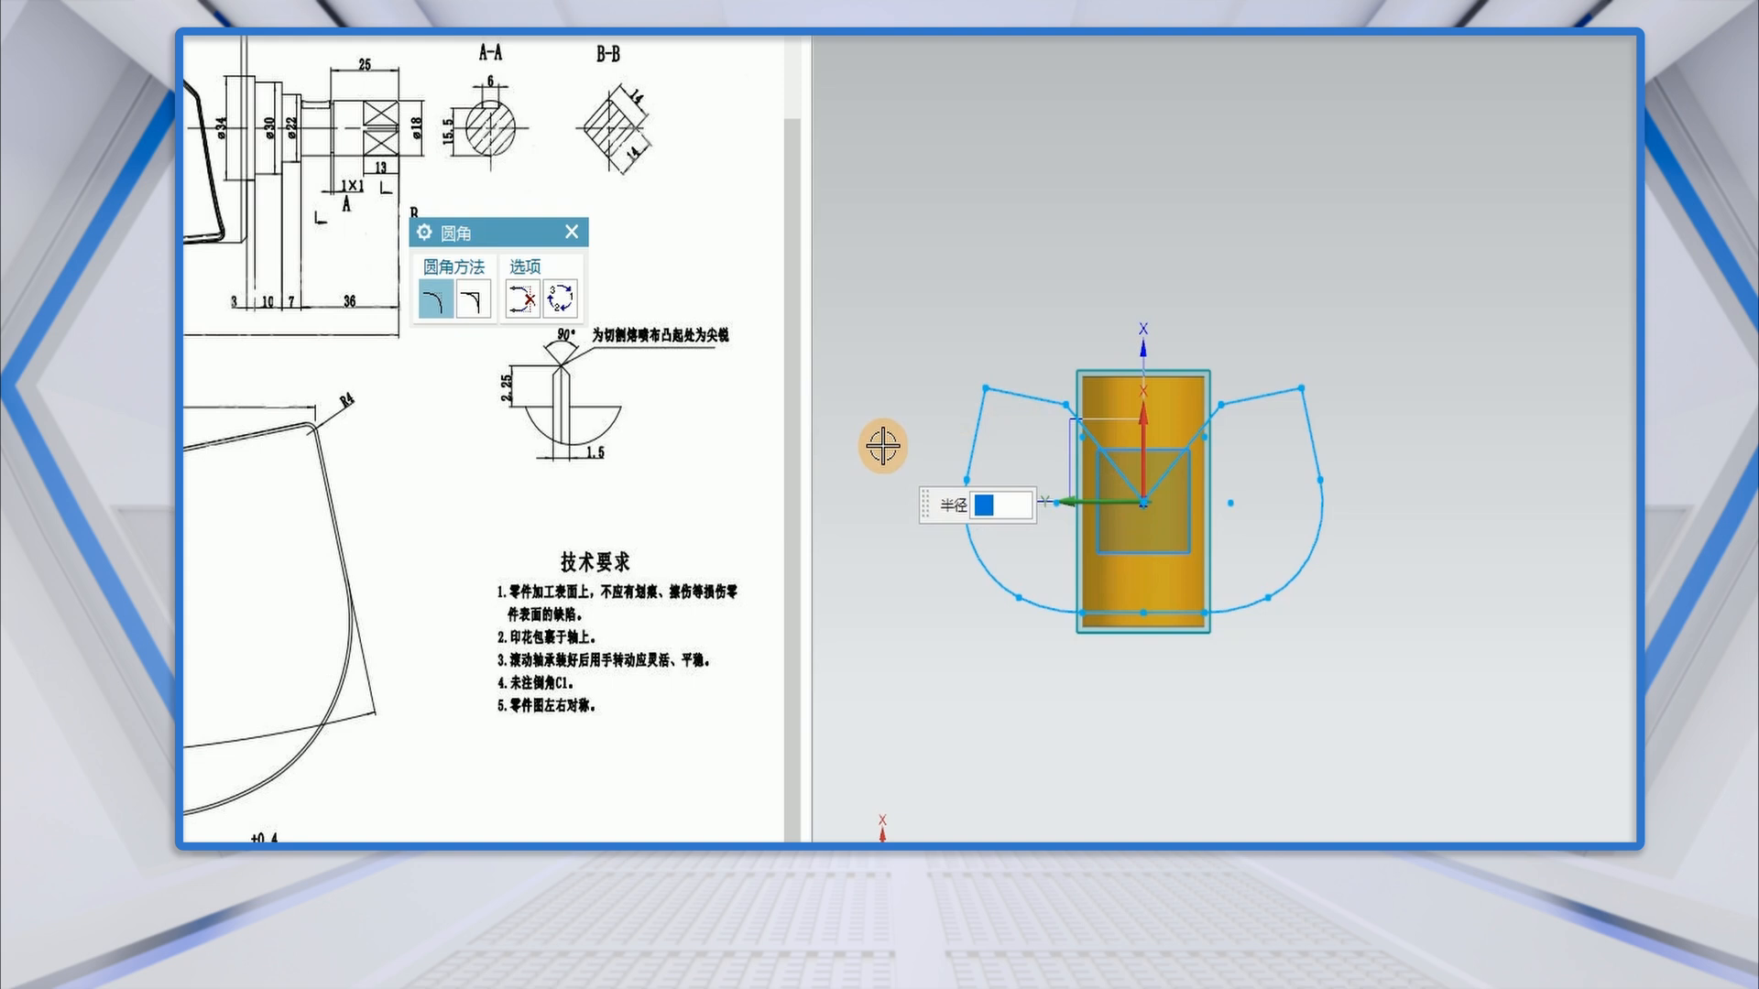
text(4)
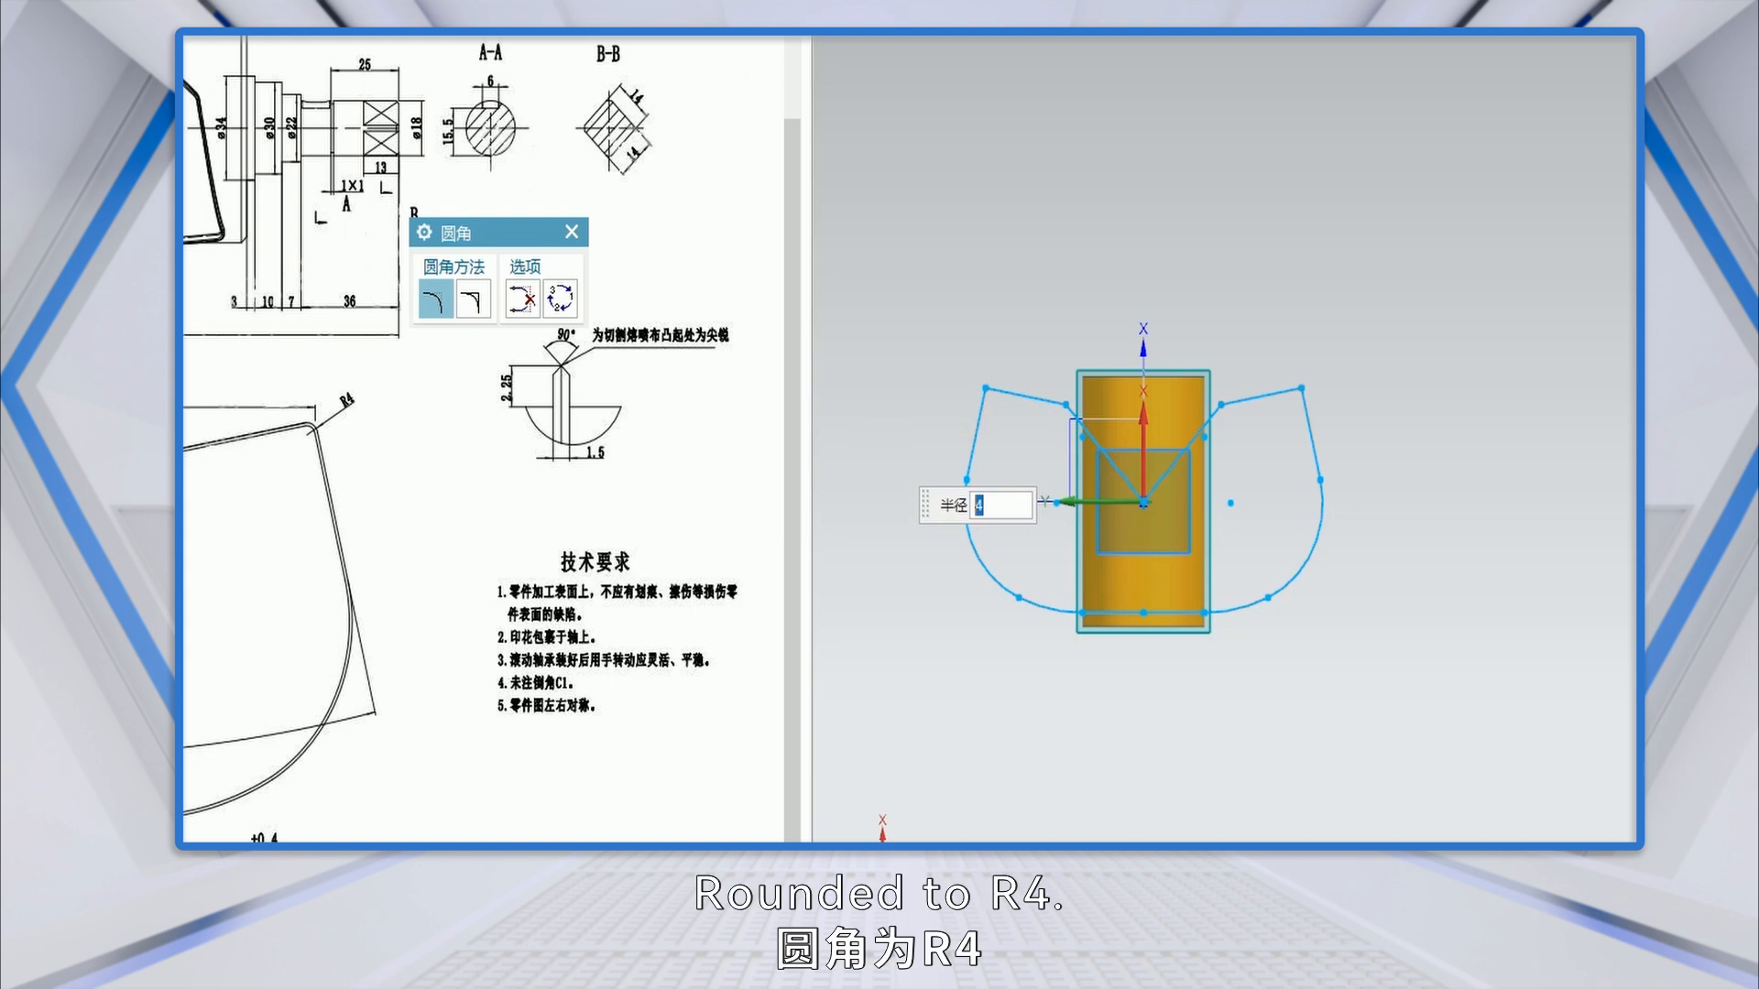
scroll(971, 385, up, 5)
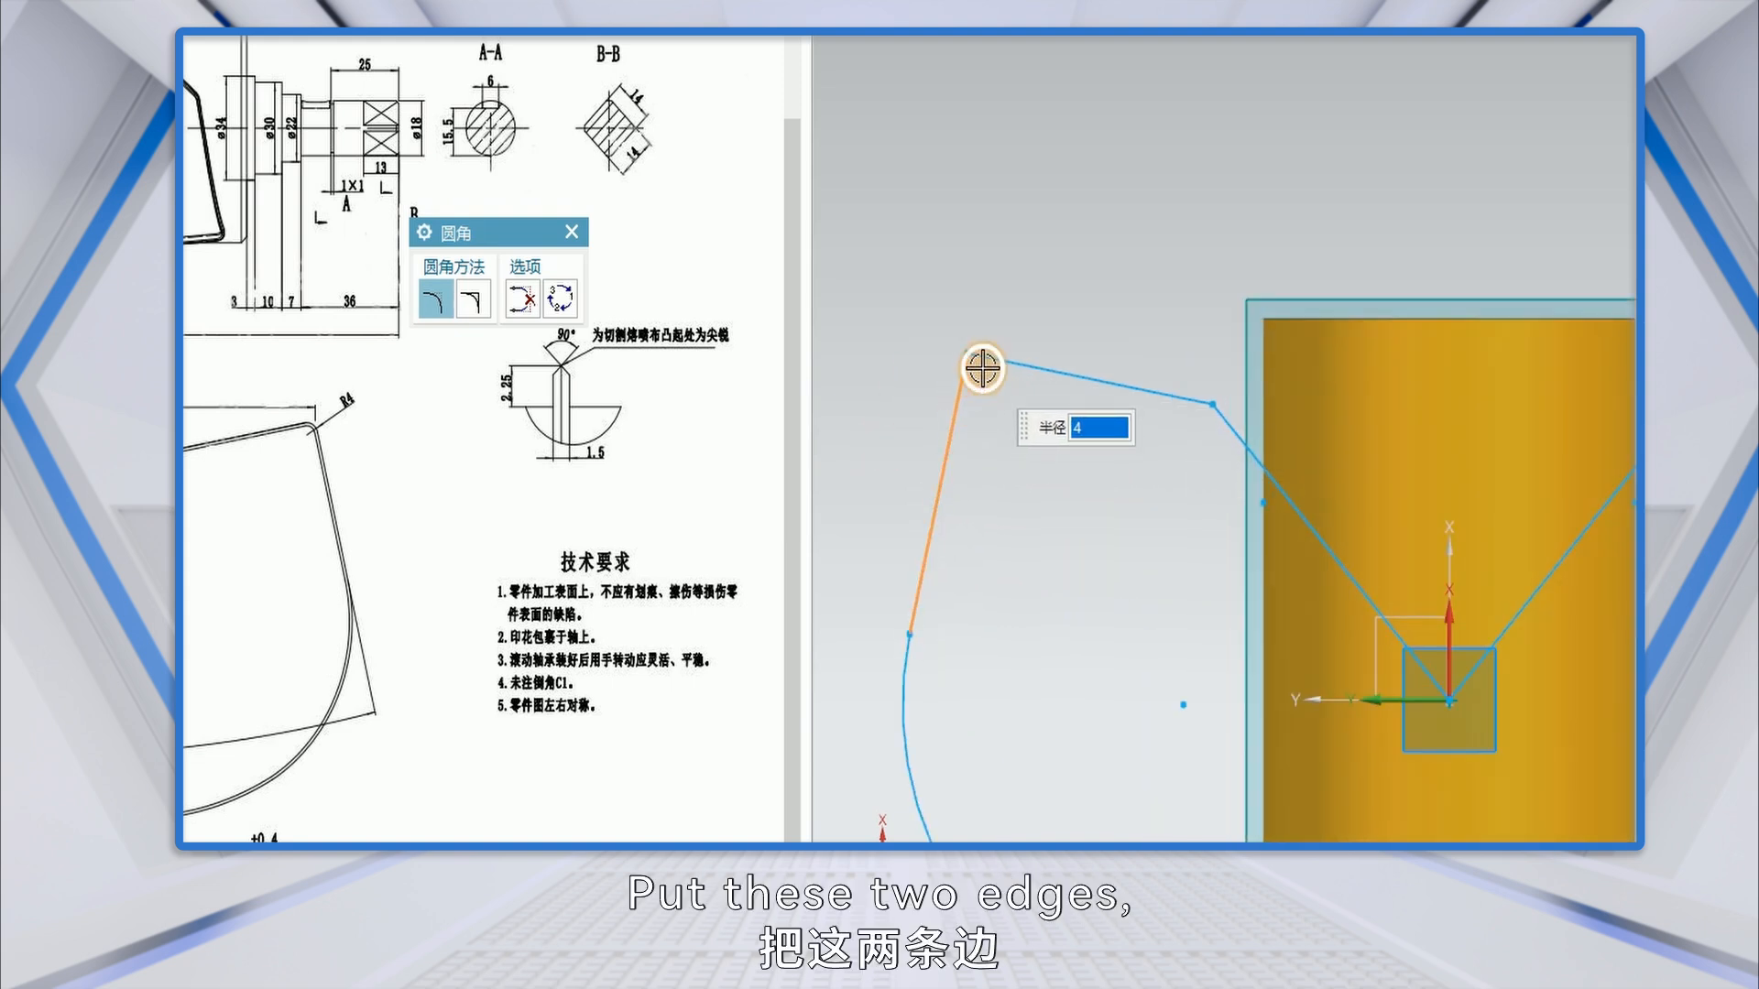
click(1017, 367)
scroll(1191, 403, up, 3)
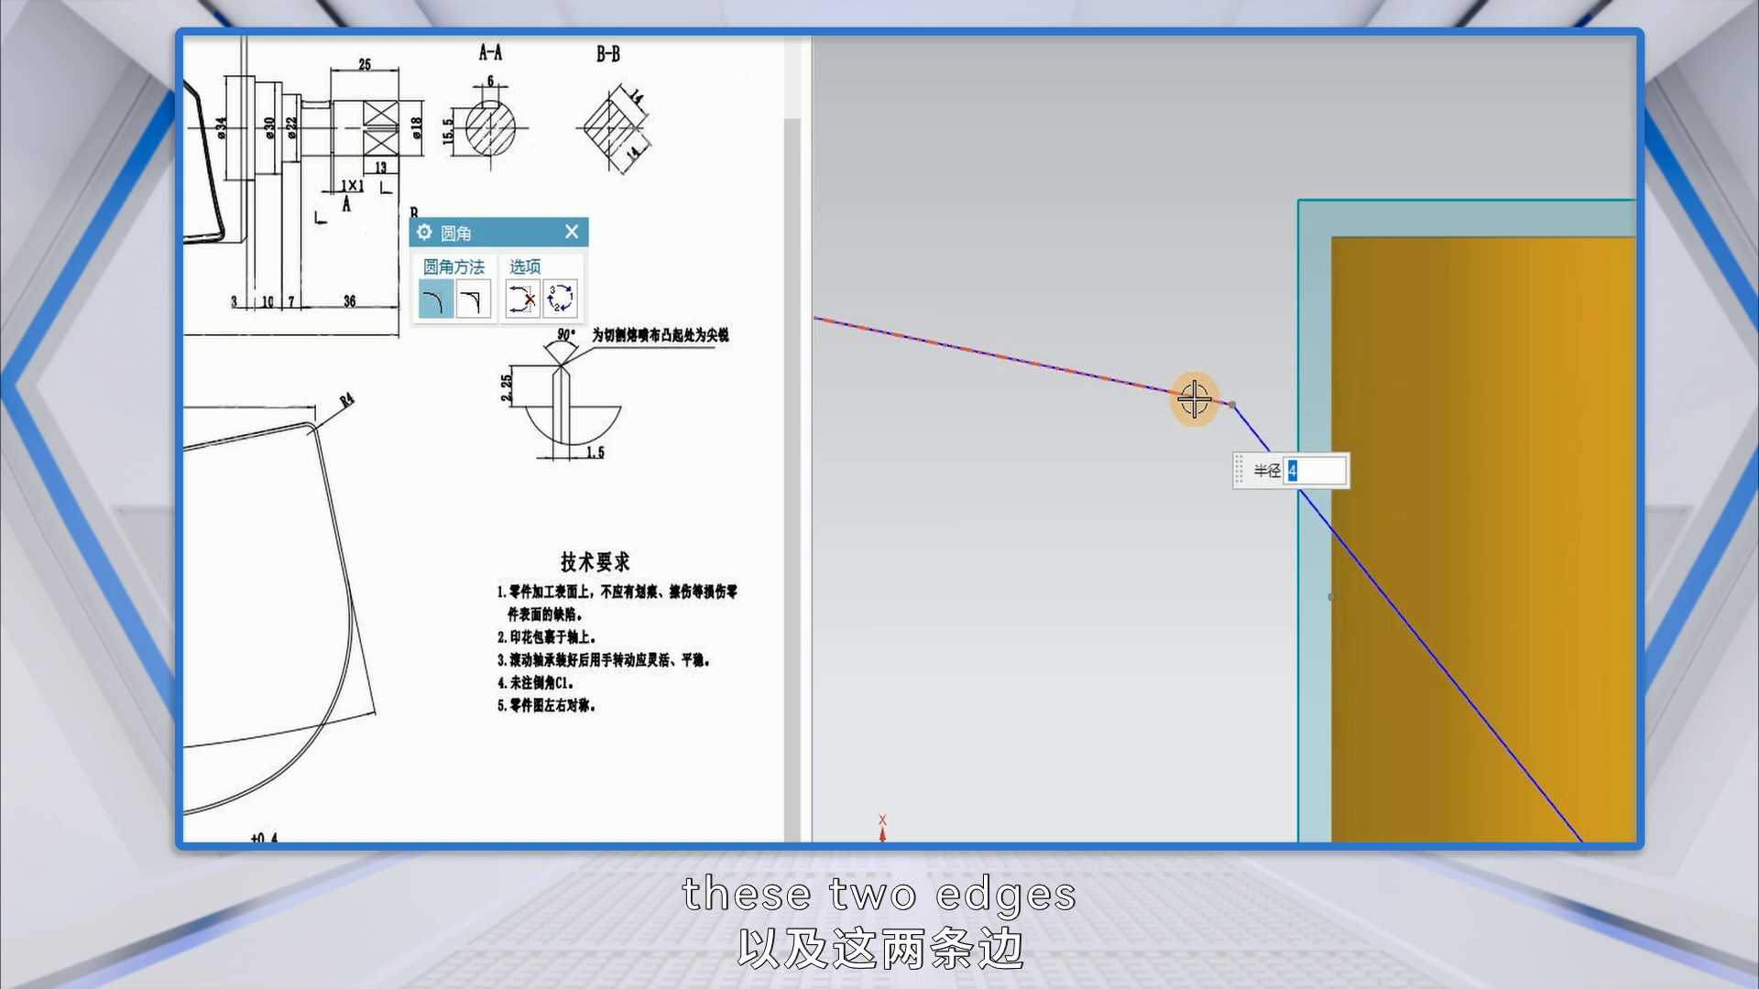
click(1229, 438)
scroll(888, 440, down, 3)
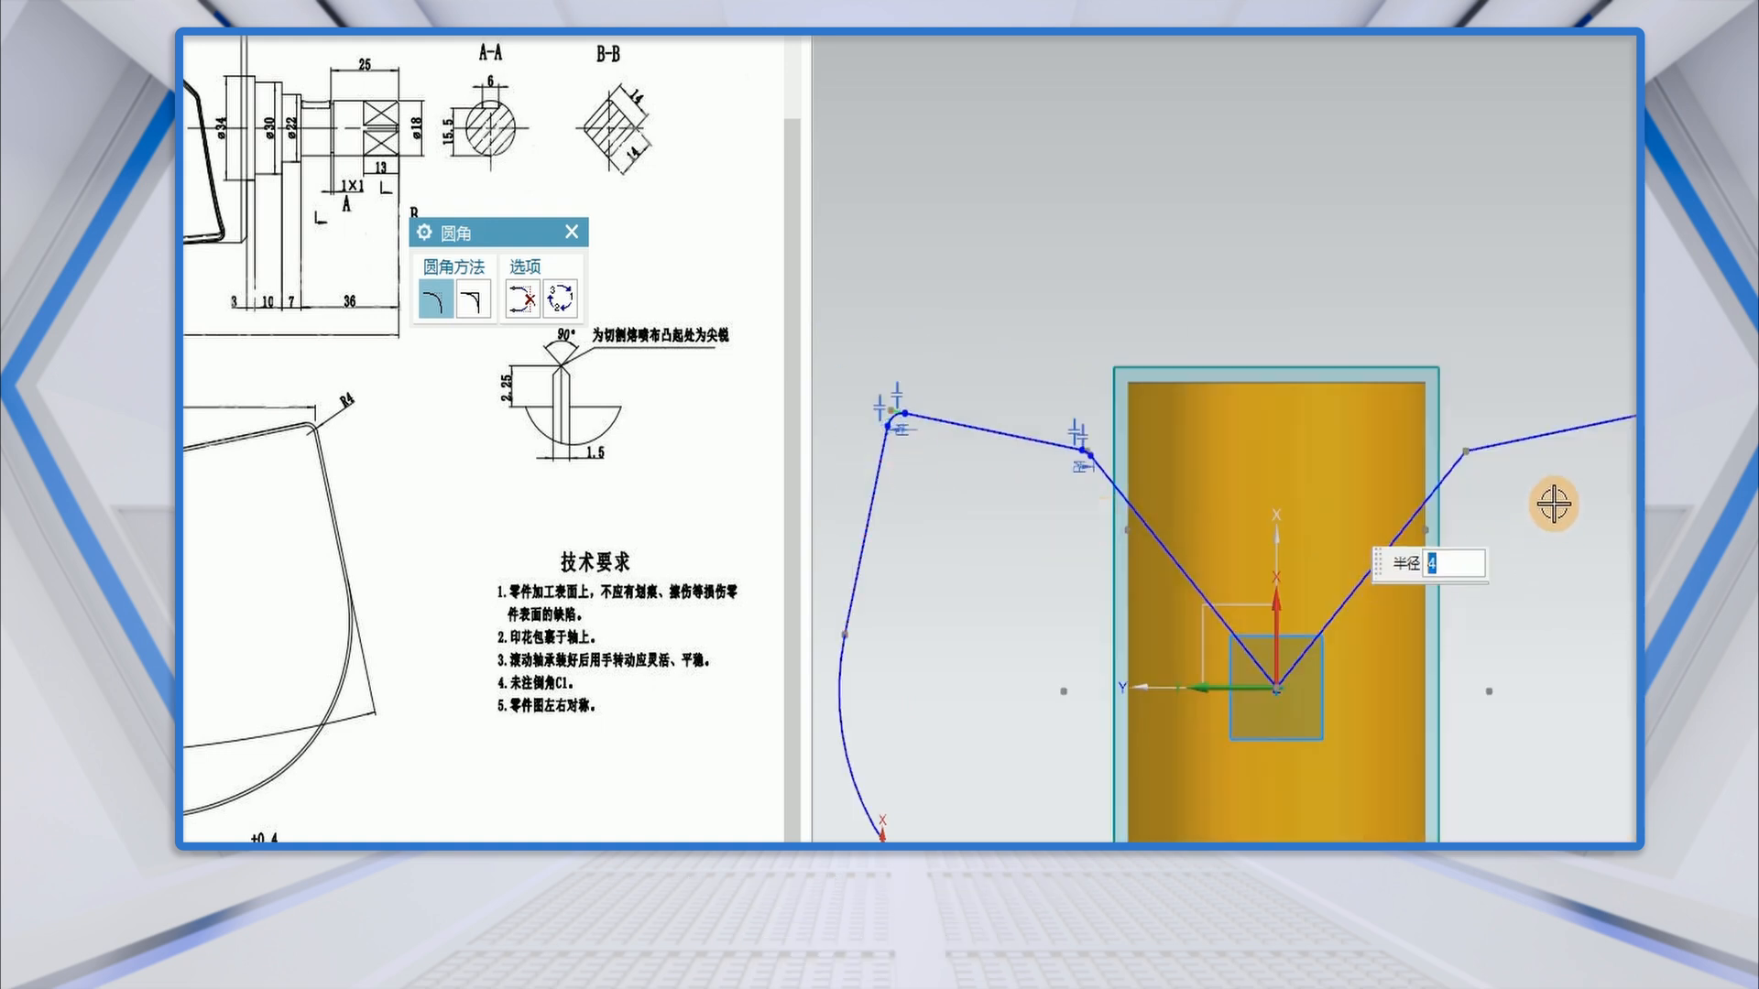
Round the matching inner and outer corners on the other half with 4 mm fillets and finish the sketch.
scroll(1554, 504, up, 3)
click(1409, 411)
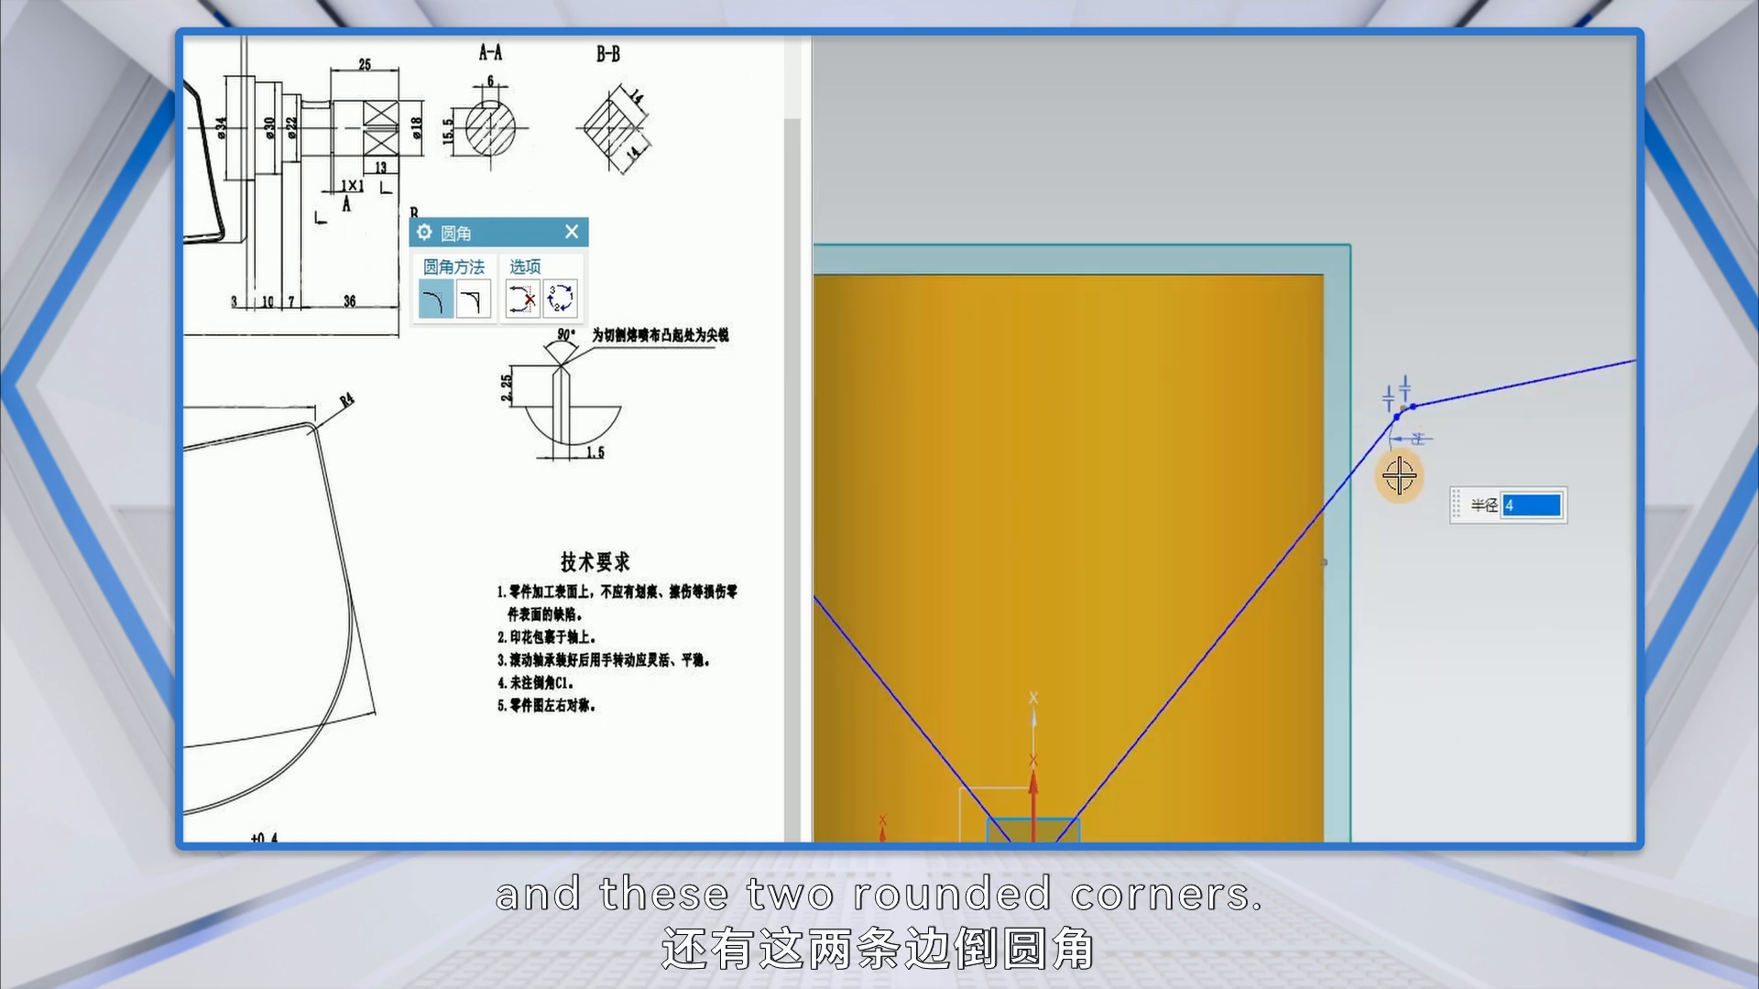
scroll(1550, 495, down, 3)
scroll(1542, 455, up, 3)
click(1564, 458)
scroll(1382, 311, down, 3)
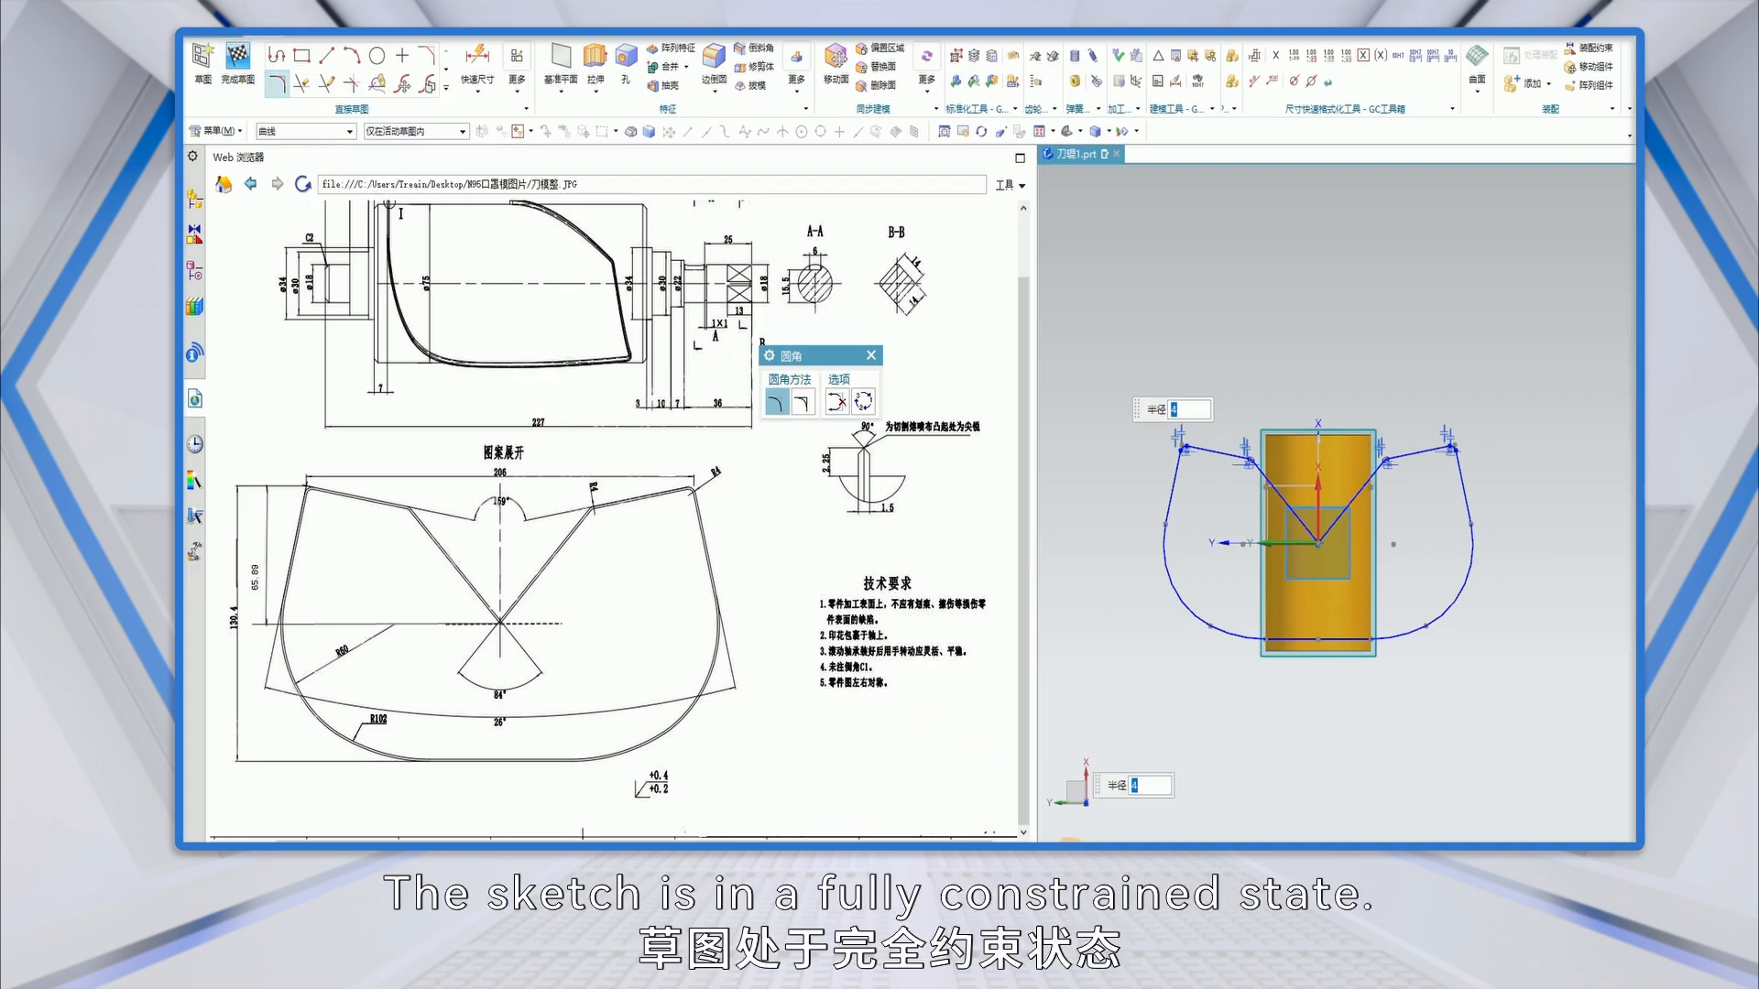
click(243, 69)
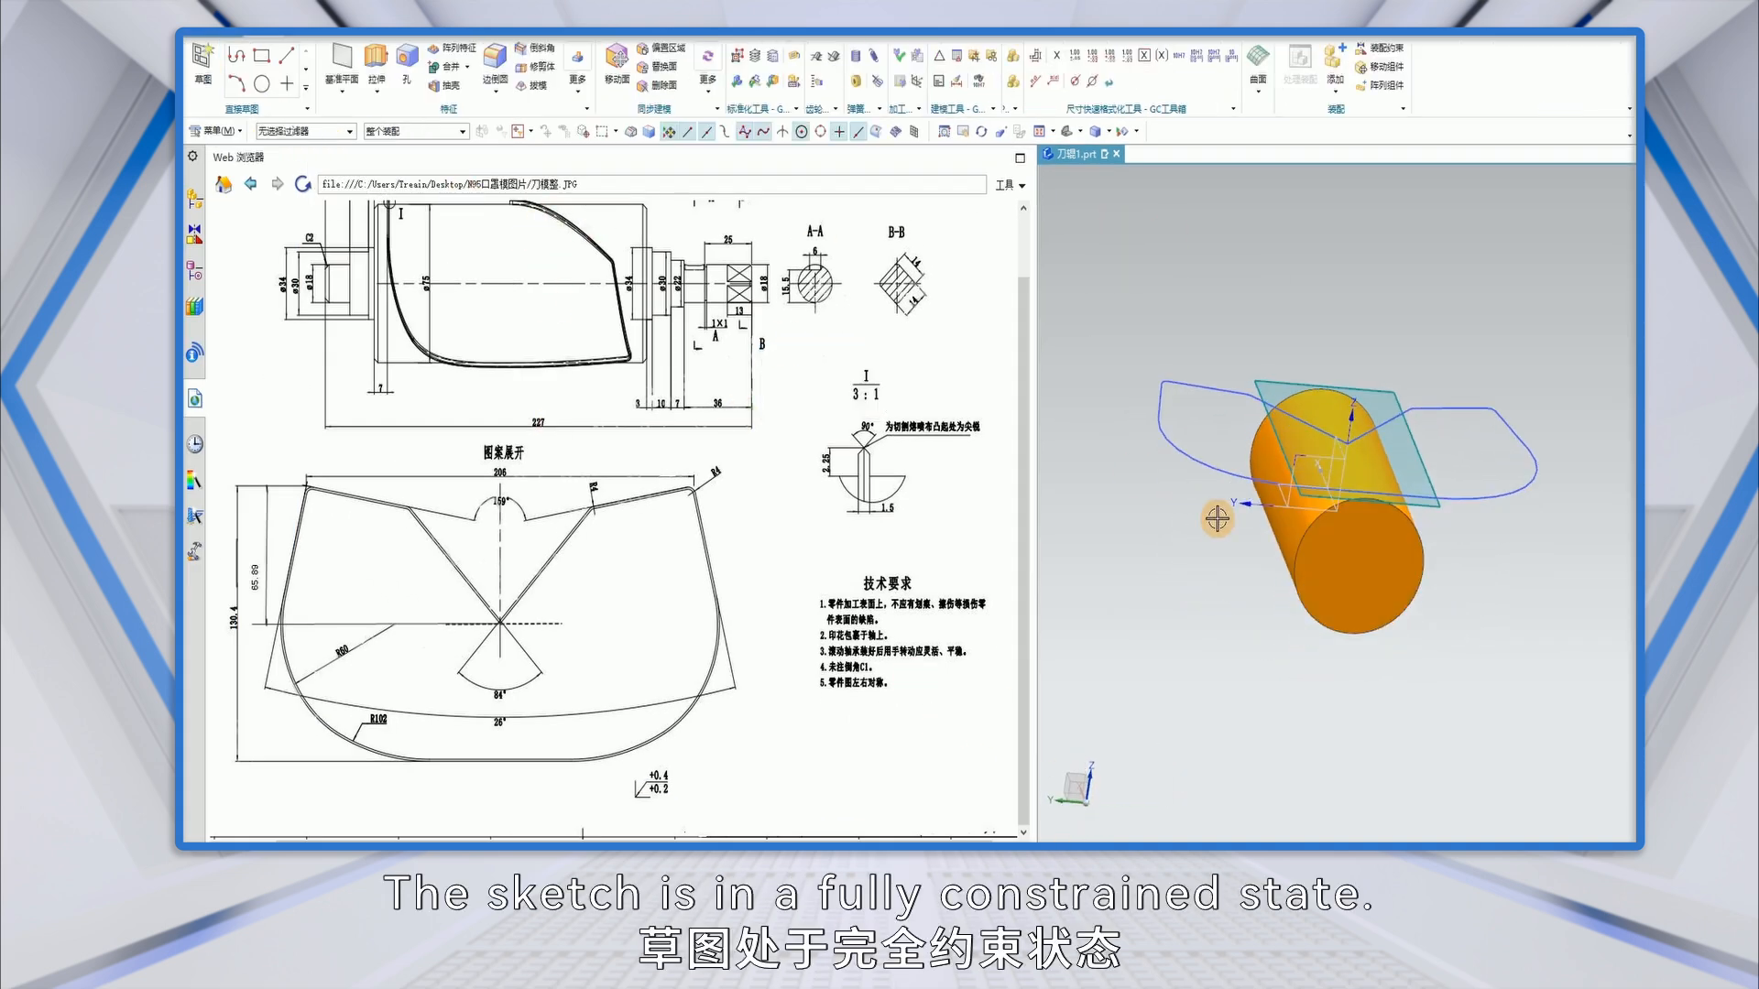
Offset the whole filleted outline inward by 1.5 mm with Offset Curve, keeping it associative.
middle_drag(1210, 570, 1198, 550)
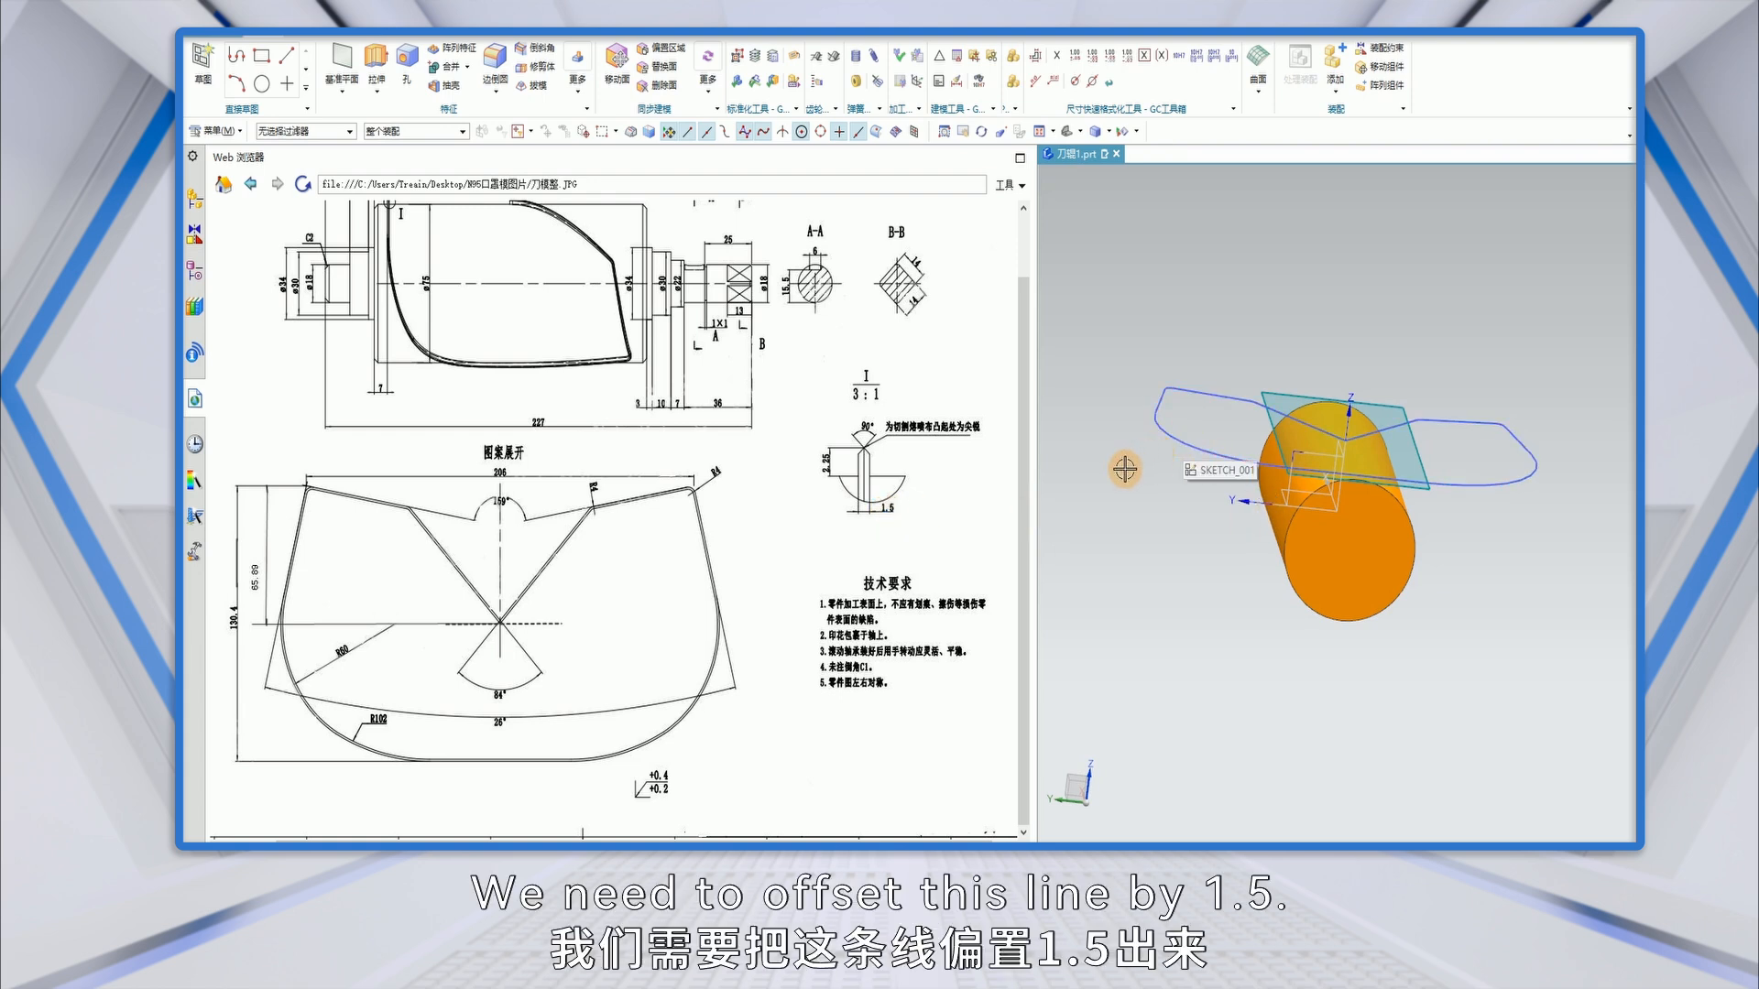
middle_drag(1141, 495, 1142, 515)
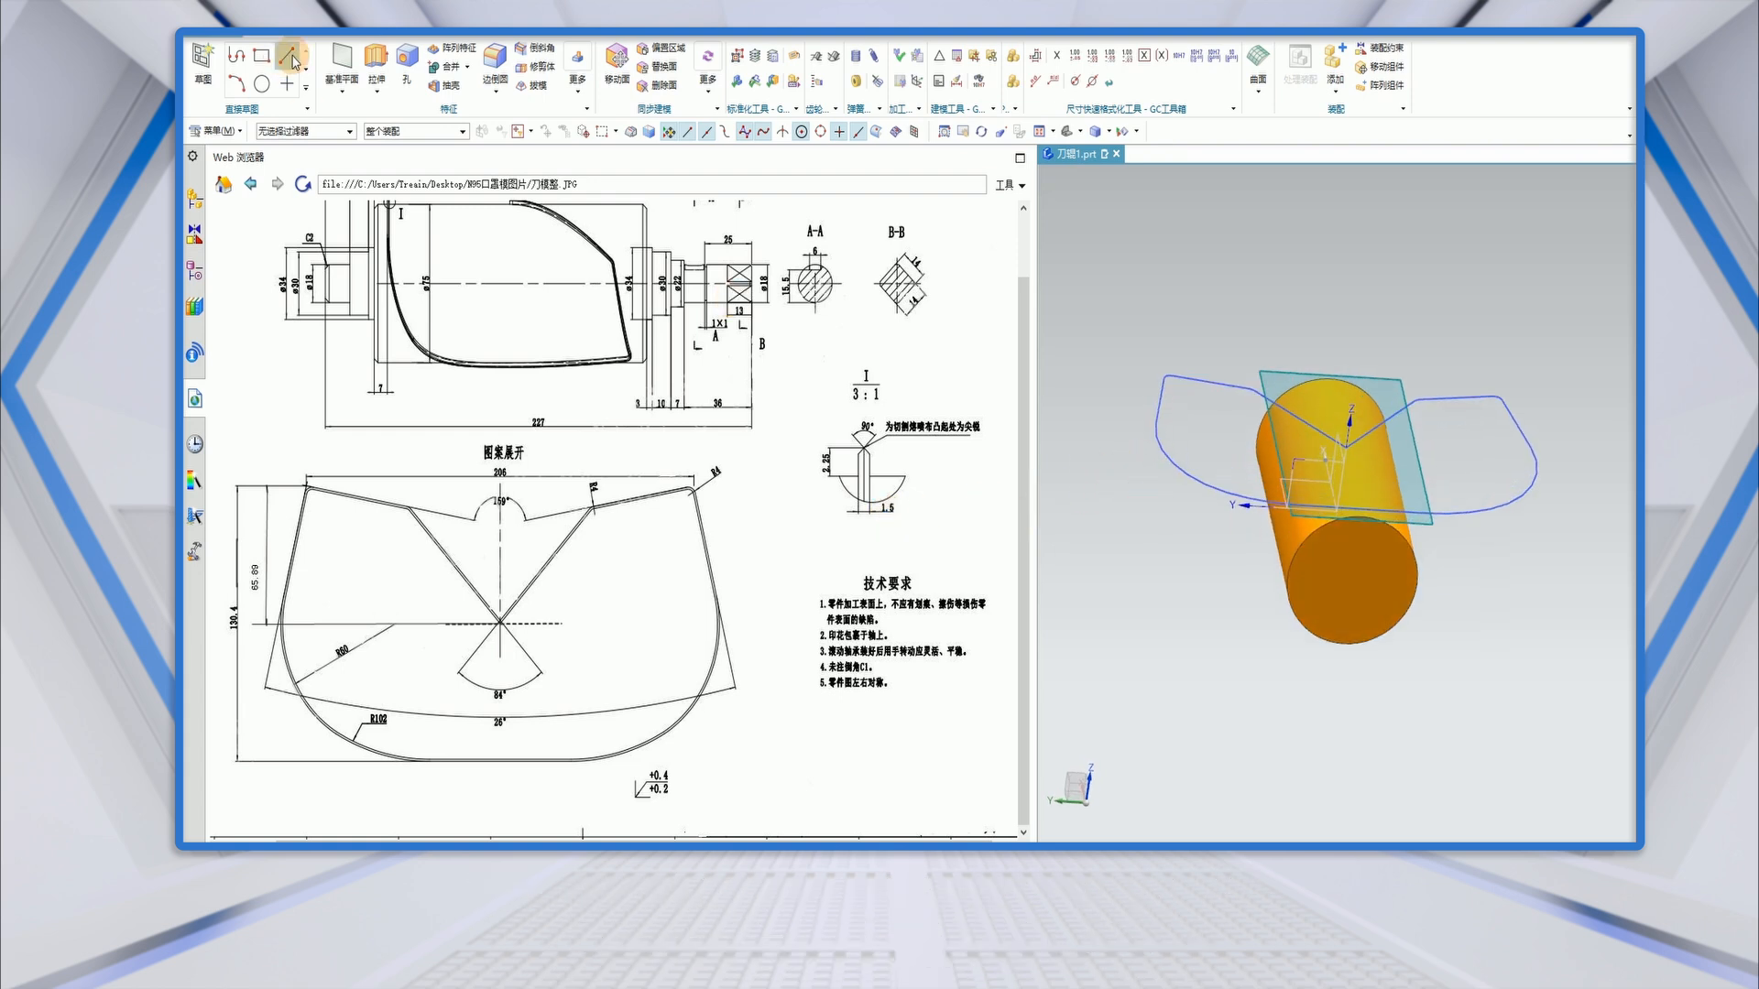
click(339, 37)
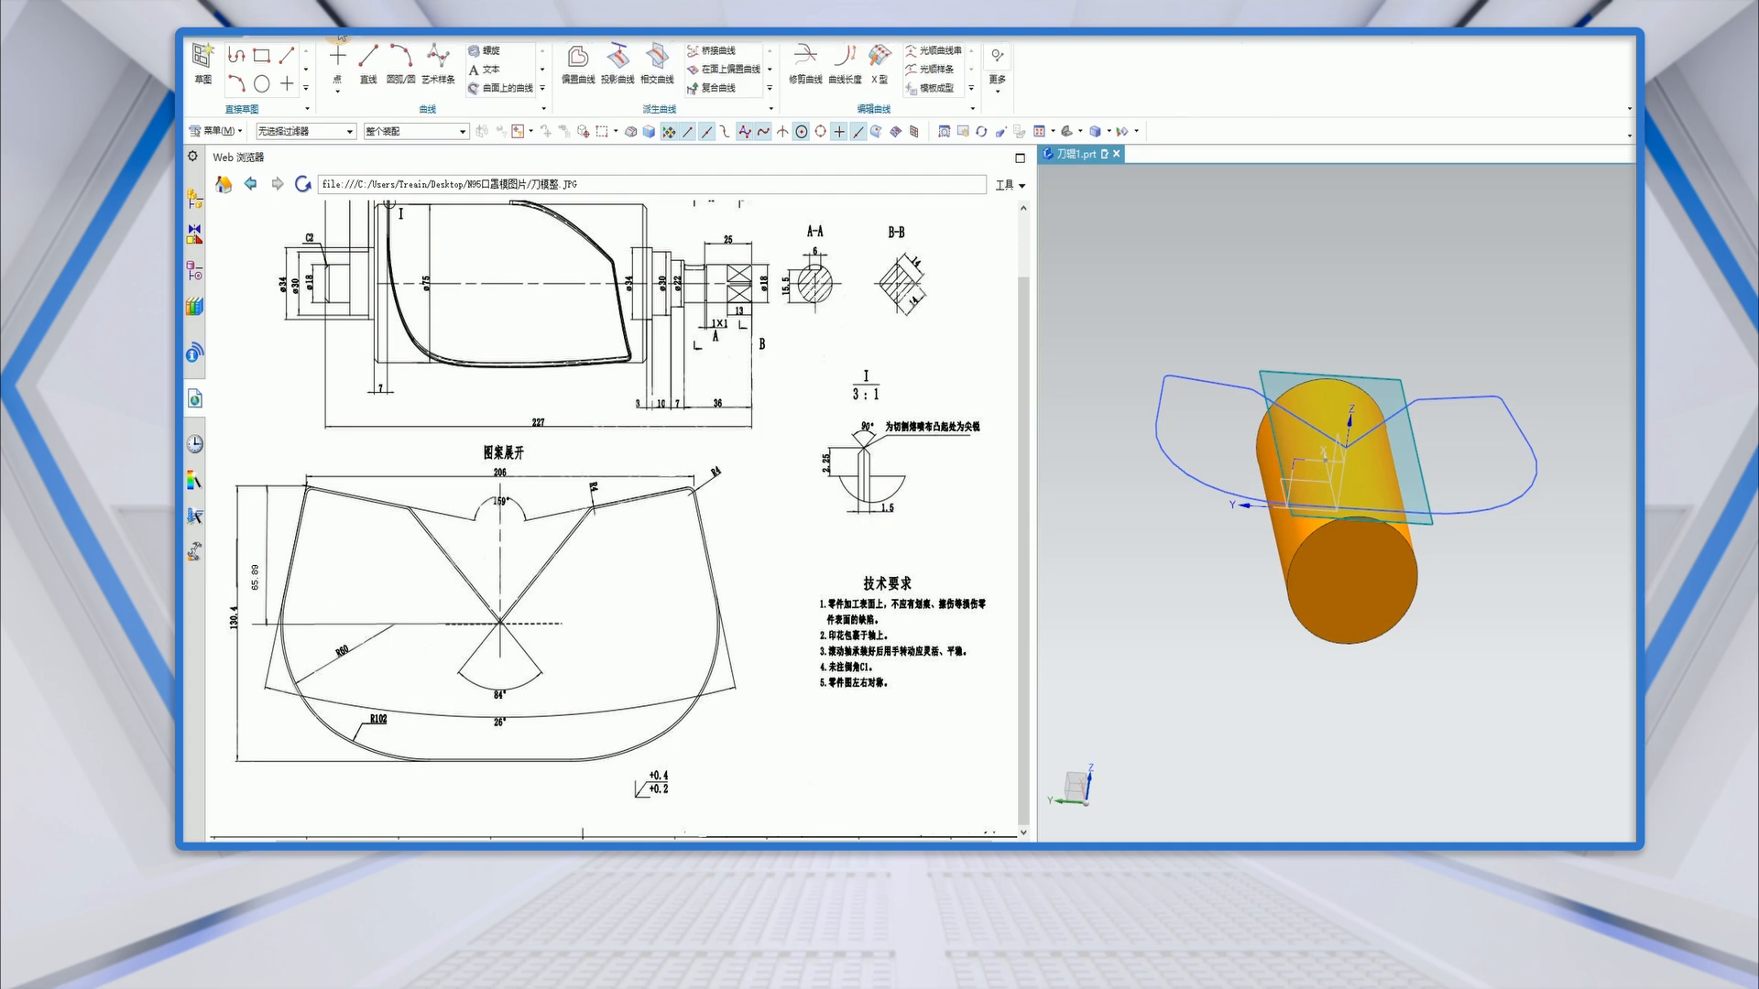
click(581, 66)
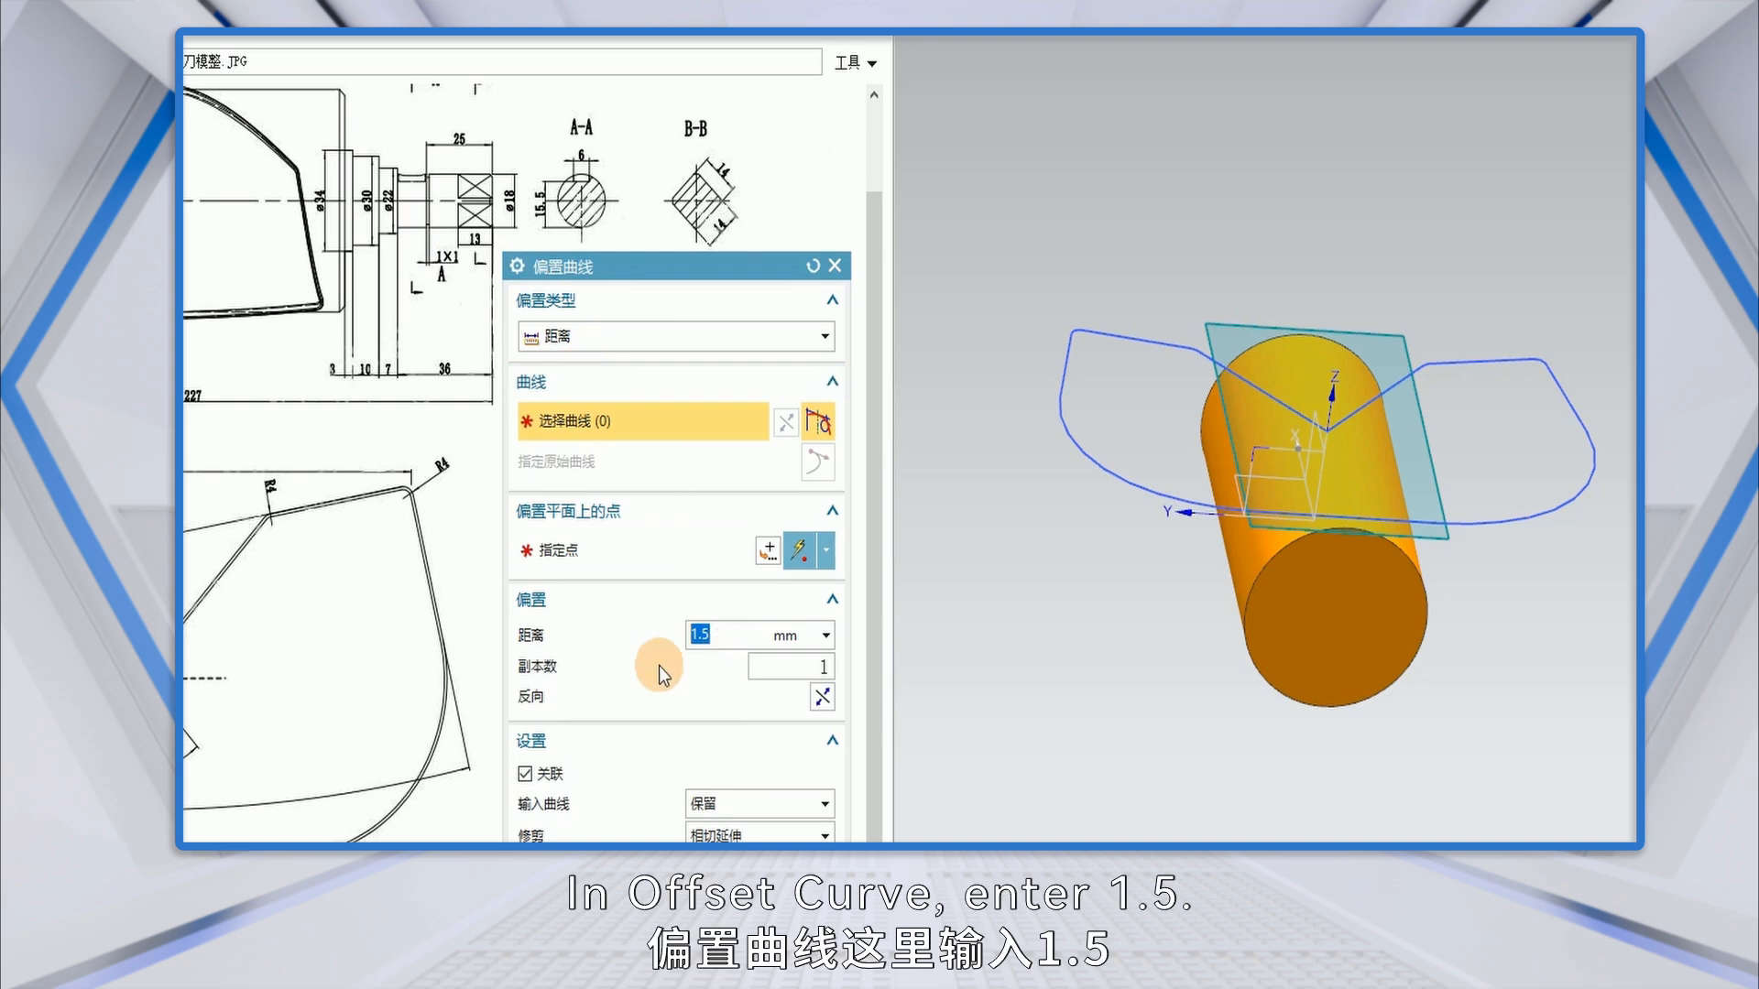
text(1.)
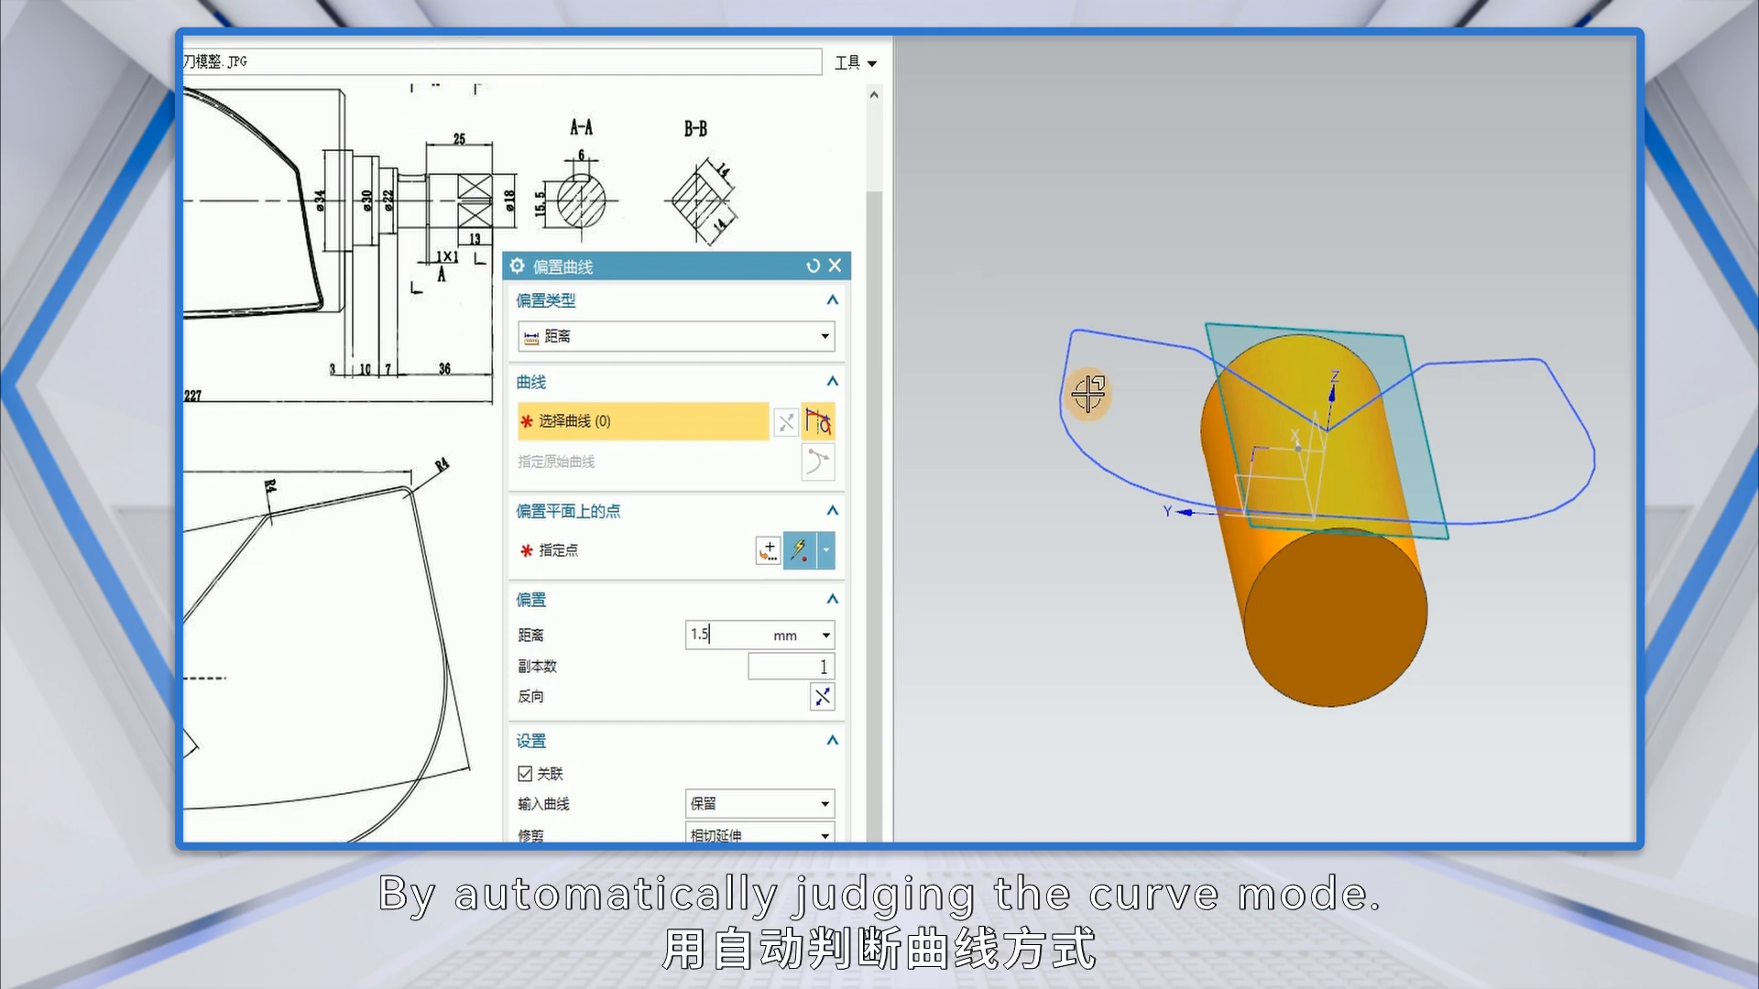
click(1068, 377)
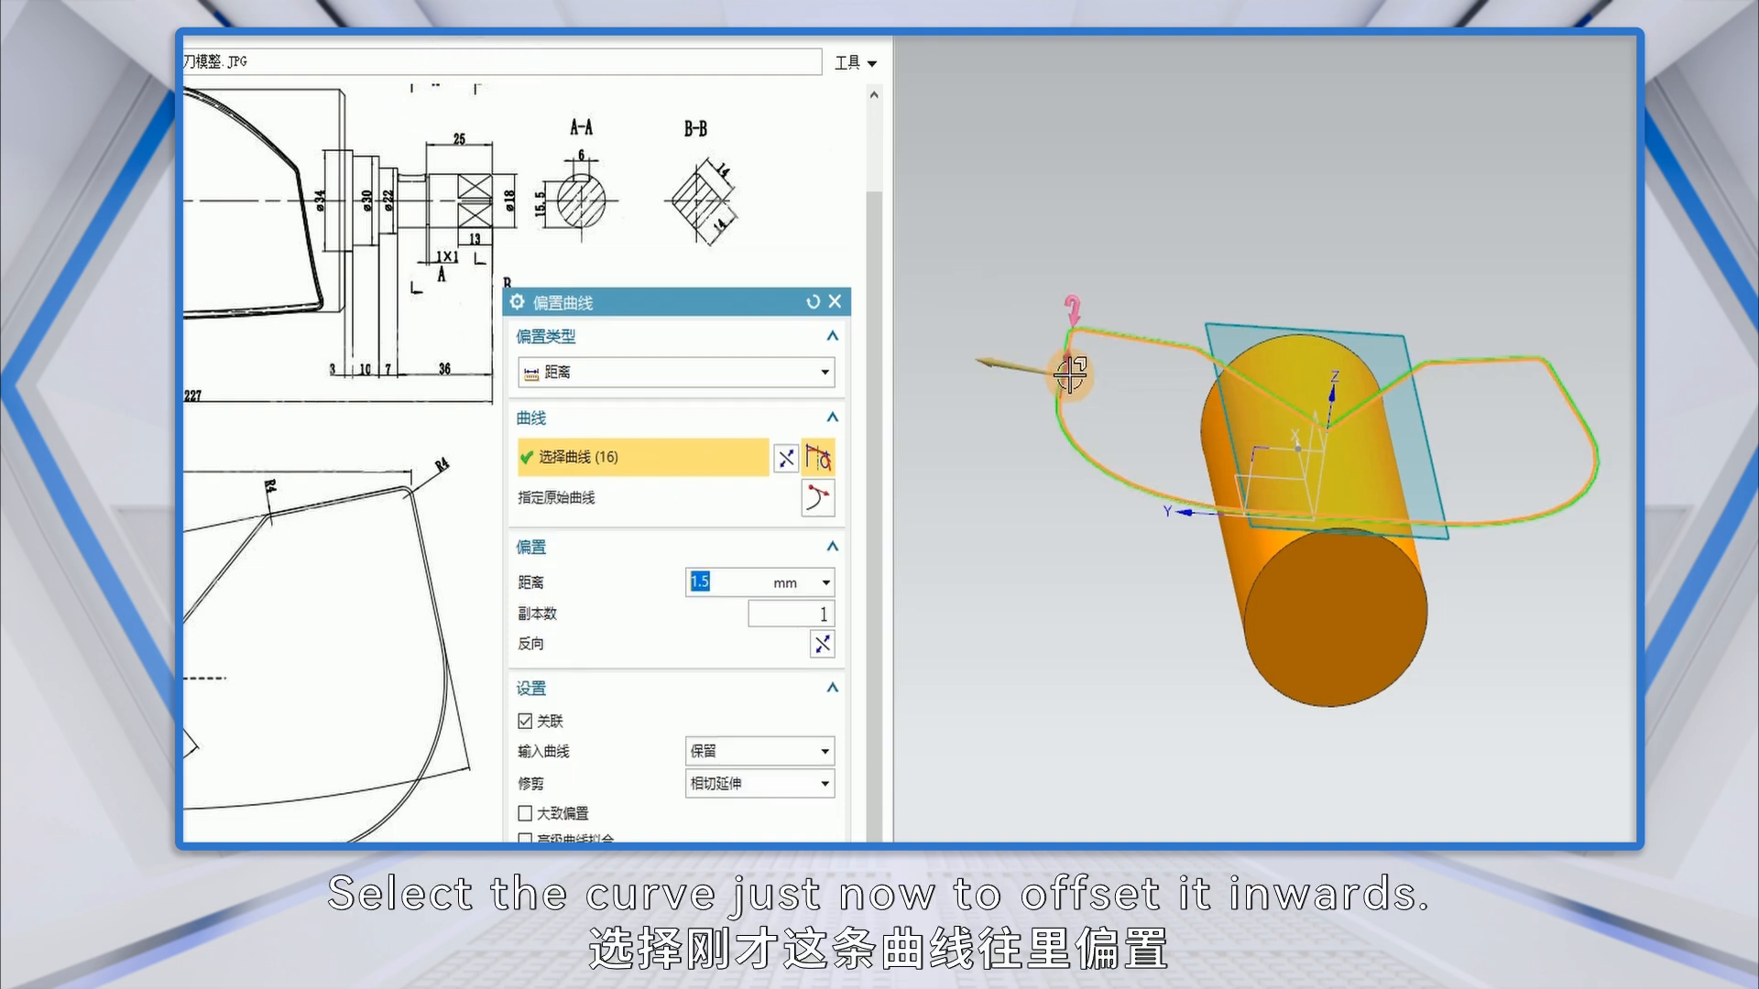
click(824, 644)
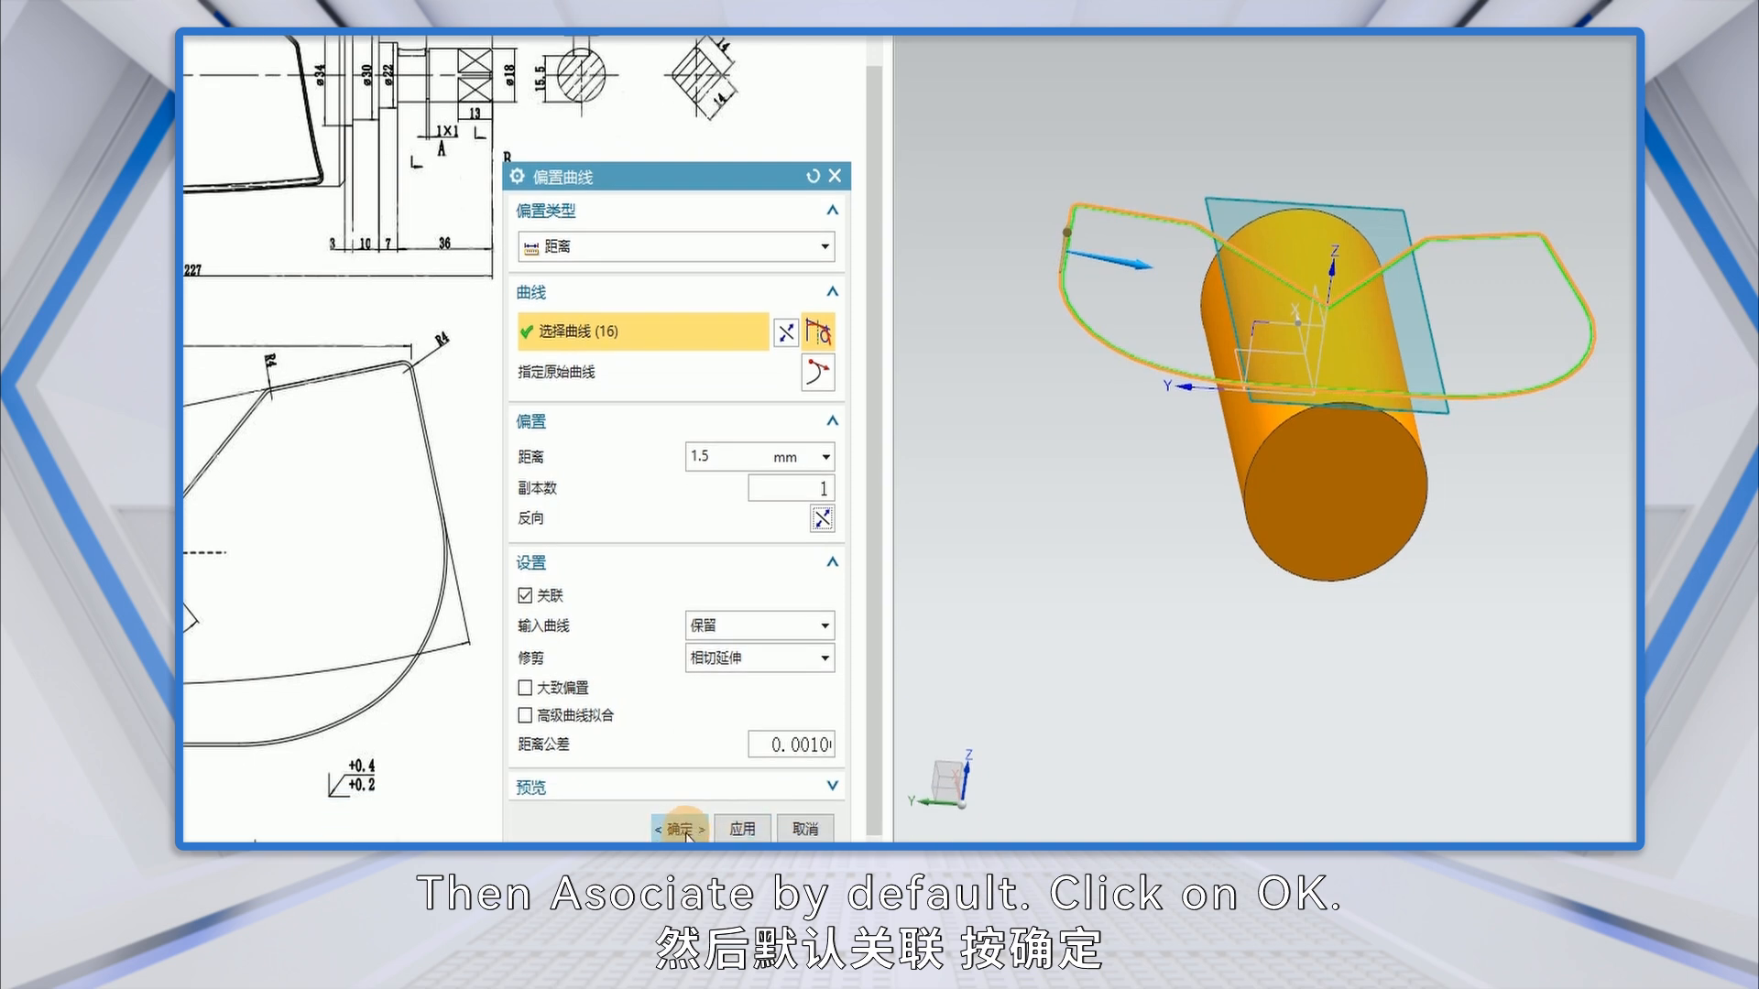
click(687, 829)
Start Wrap/Unwrap Curve in wrap mode and select the filleted outline and its inward offset using the connected curves rule.
middle_drag(1013, 491, 1532, 411)
middle_drag(1480, 551, 1489, 537)
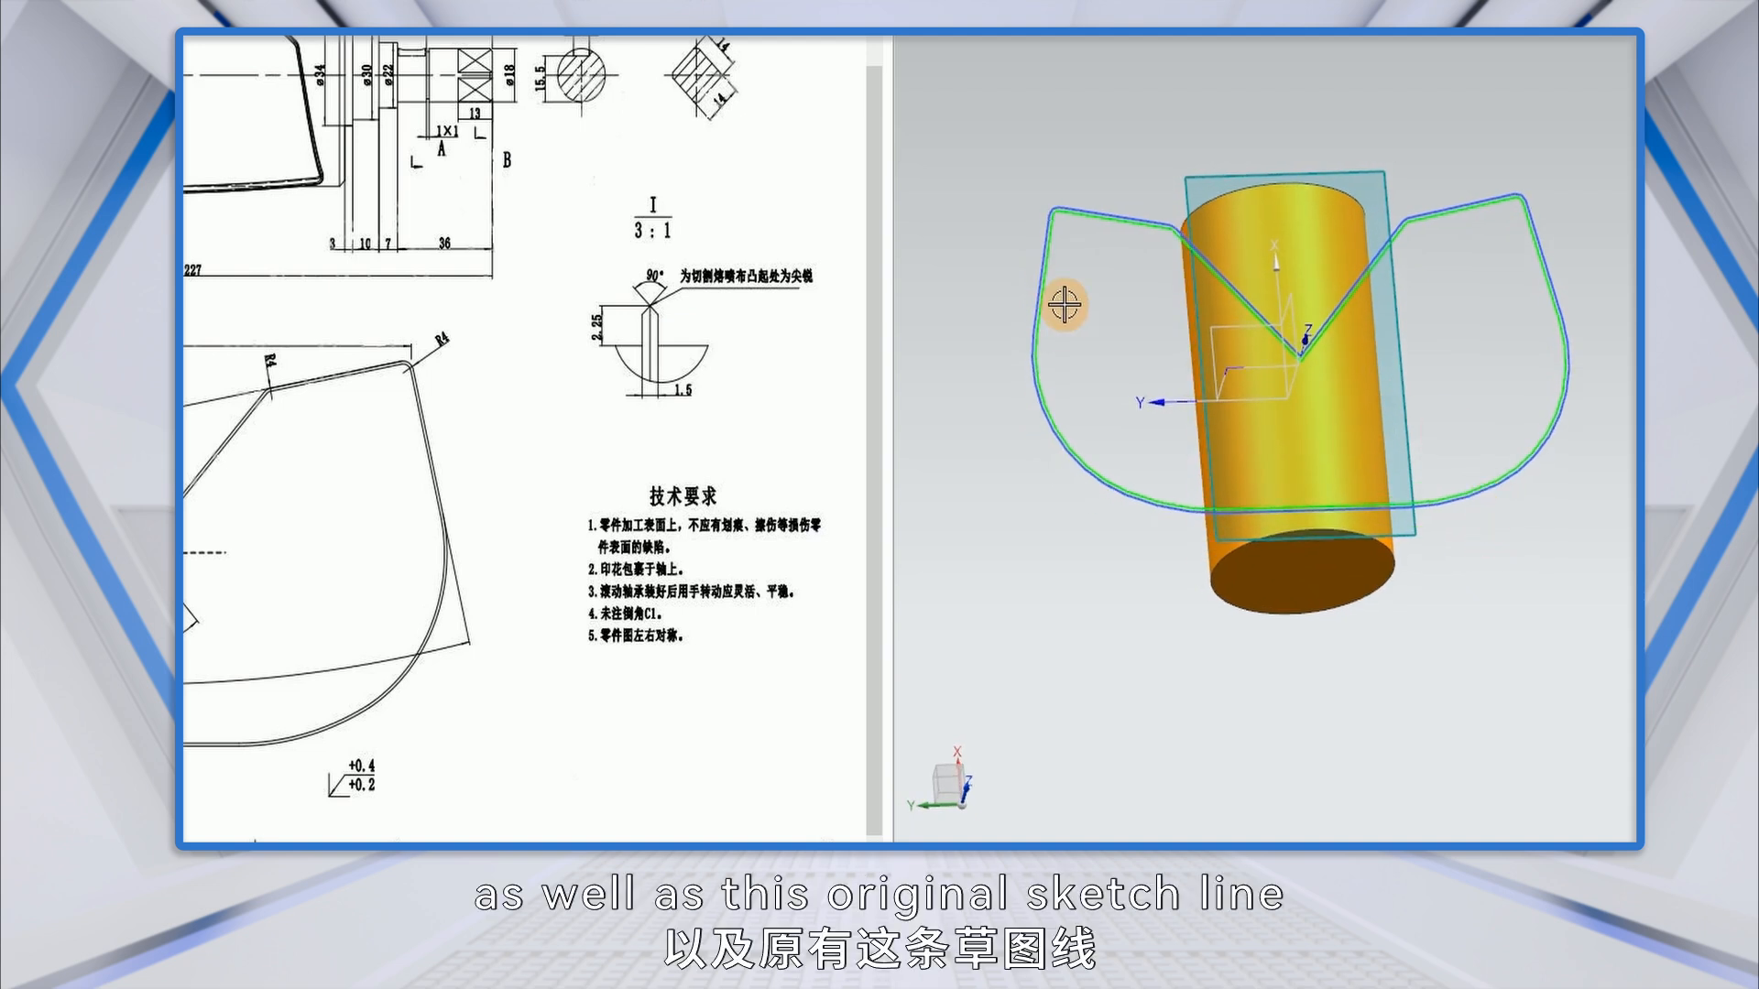
scroll(1064, 305, up, 3)
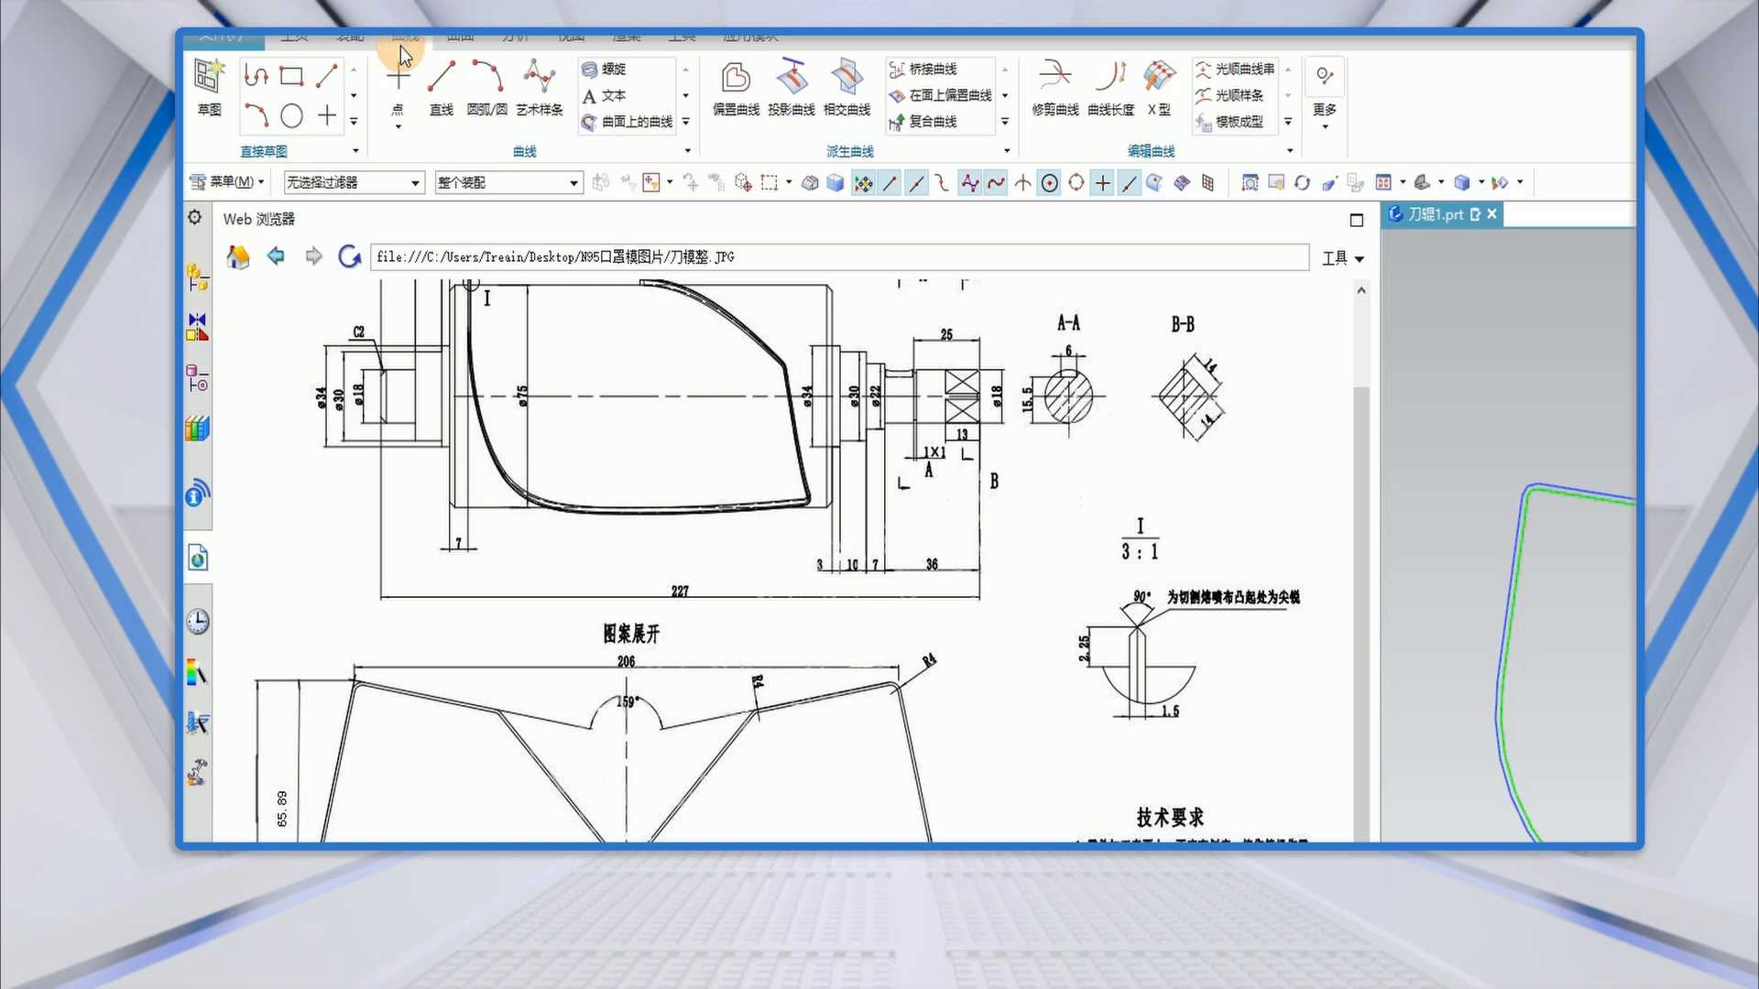
click(218, 180)
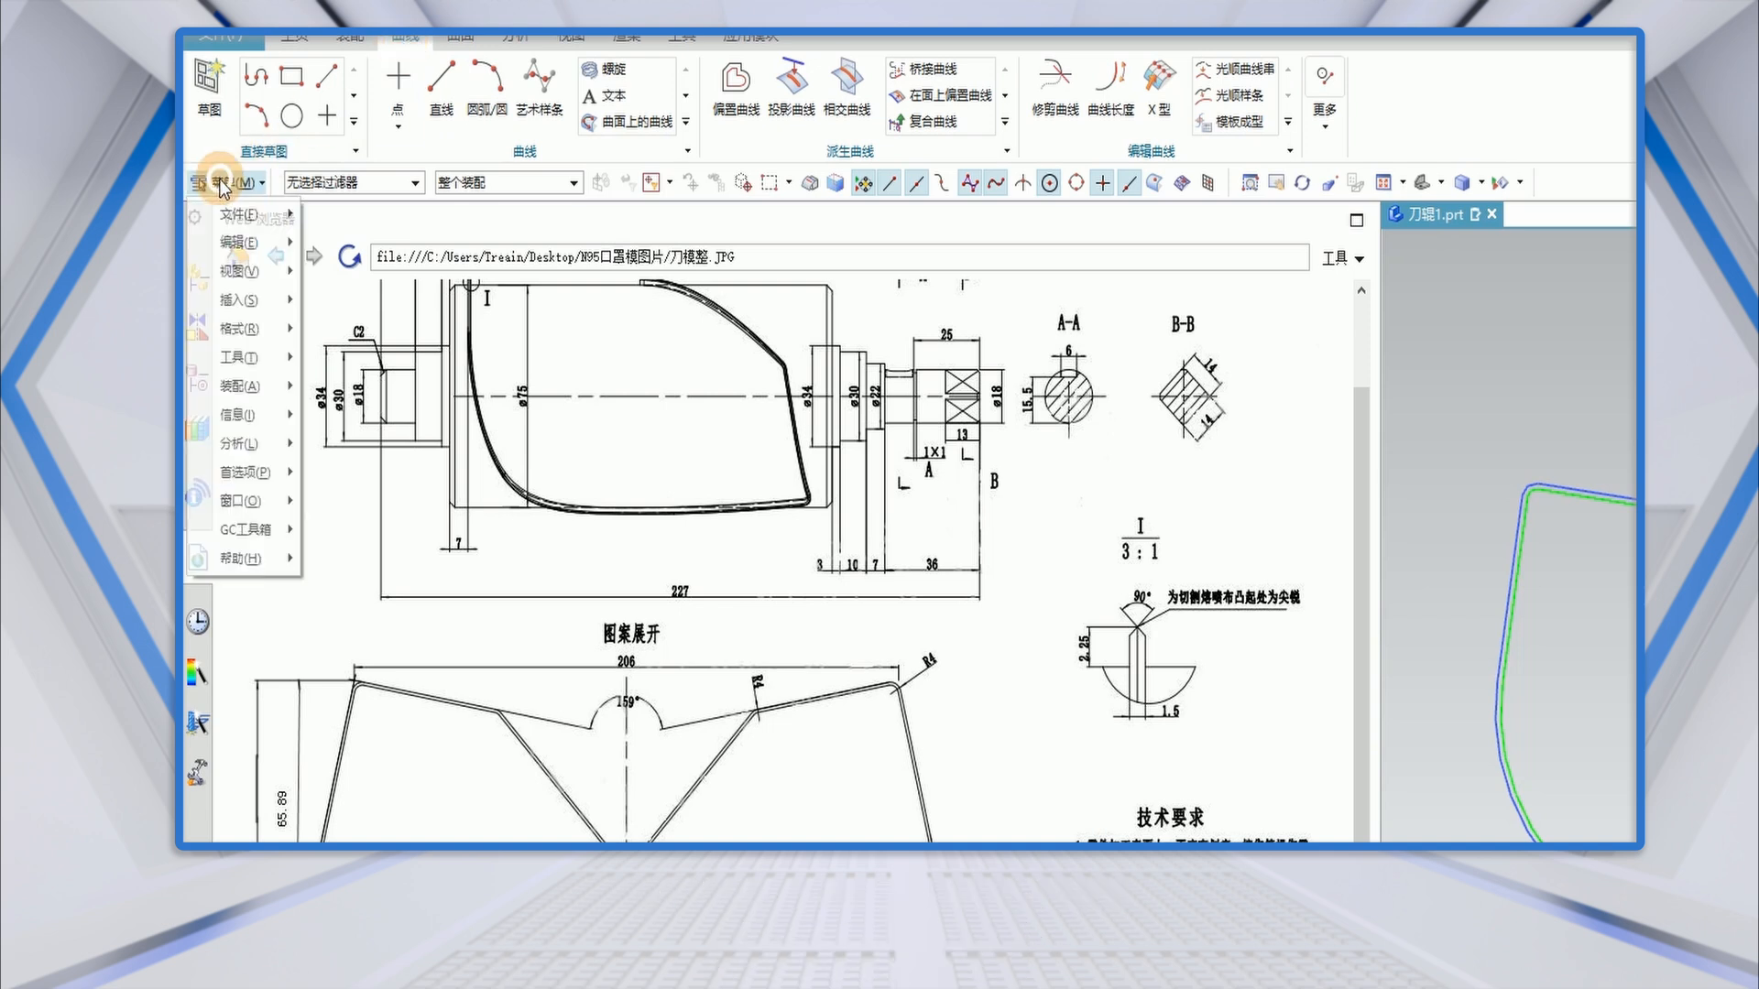
mouse_move(228, 418)
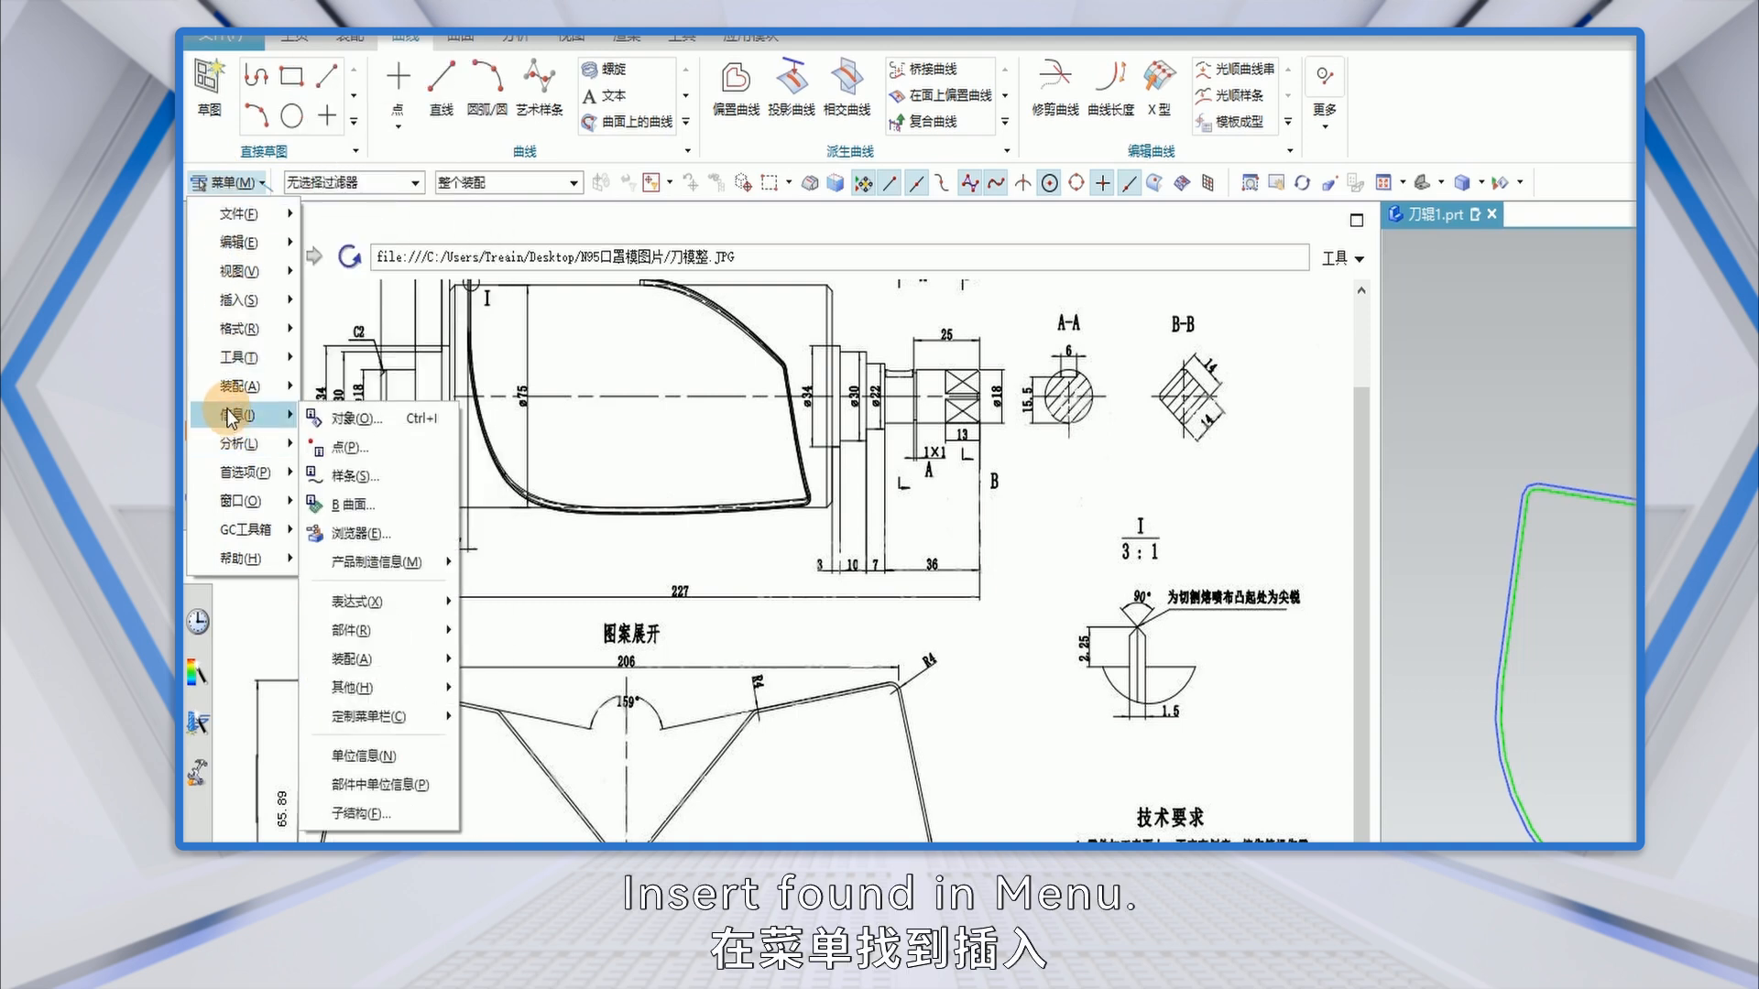
mouse_move(240, 300)
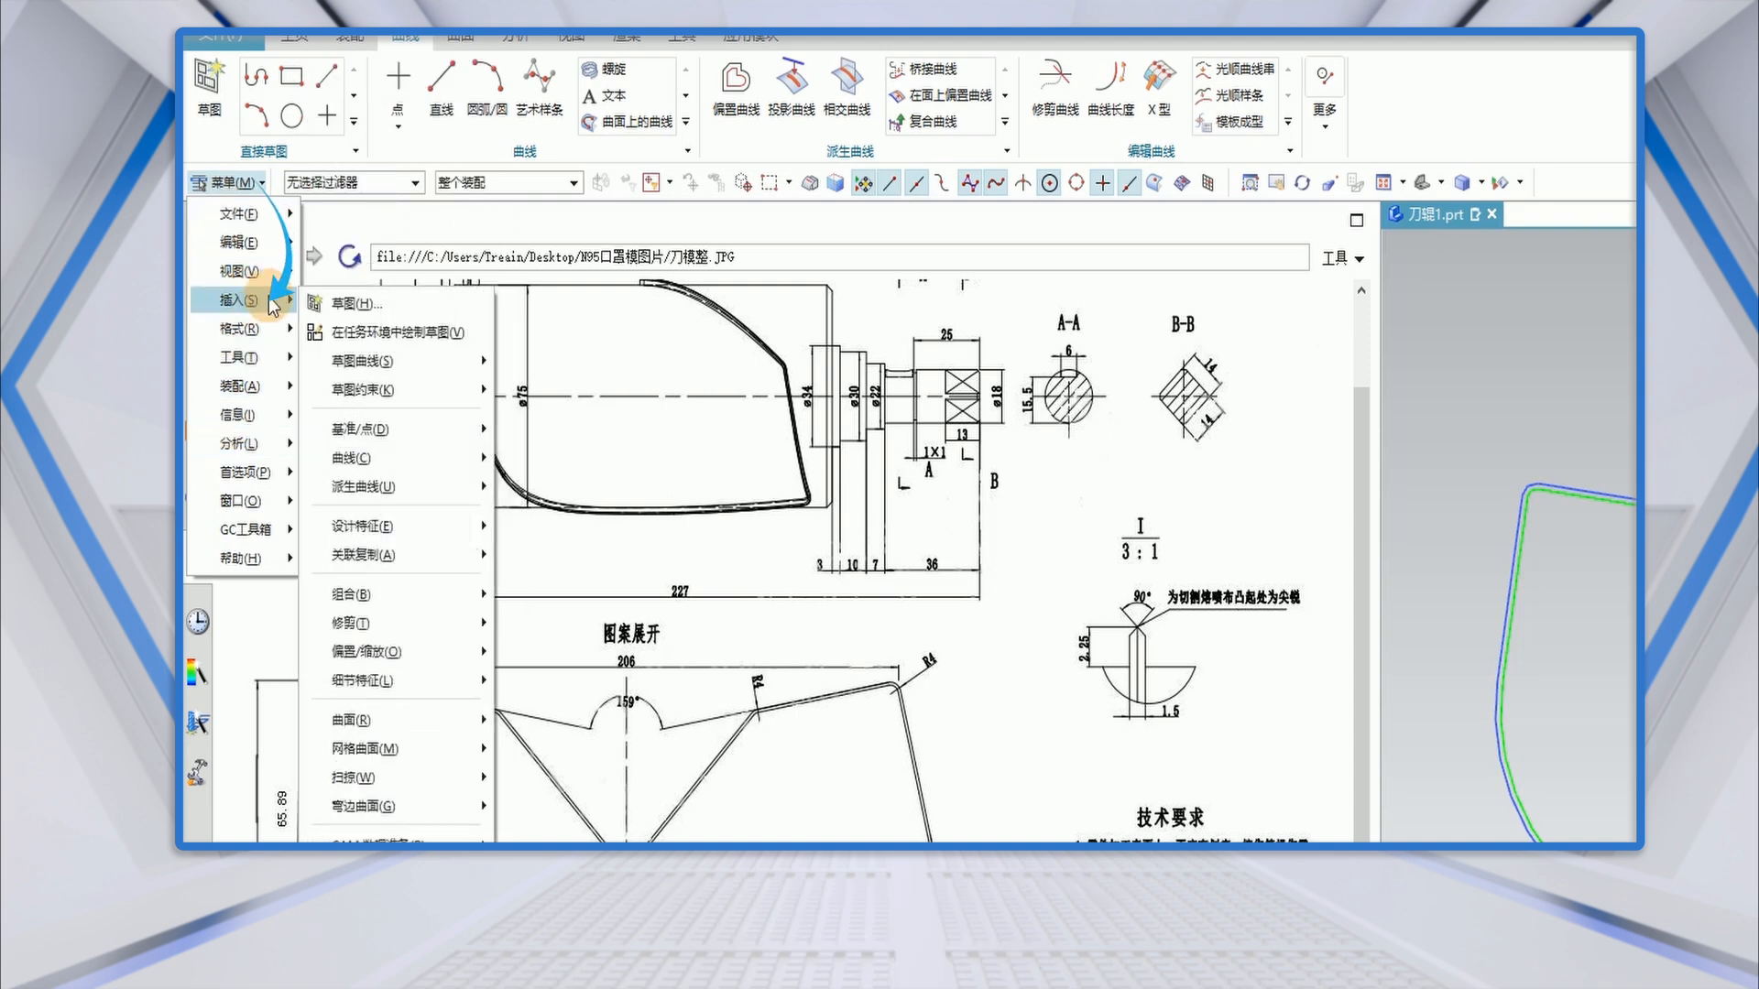
mouse_move(385, 479)
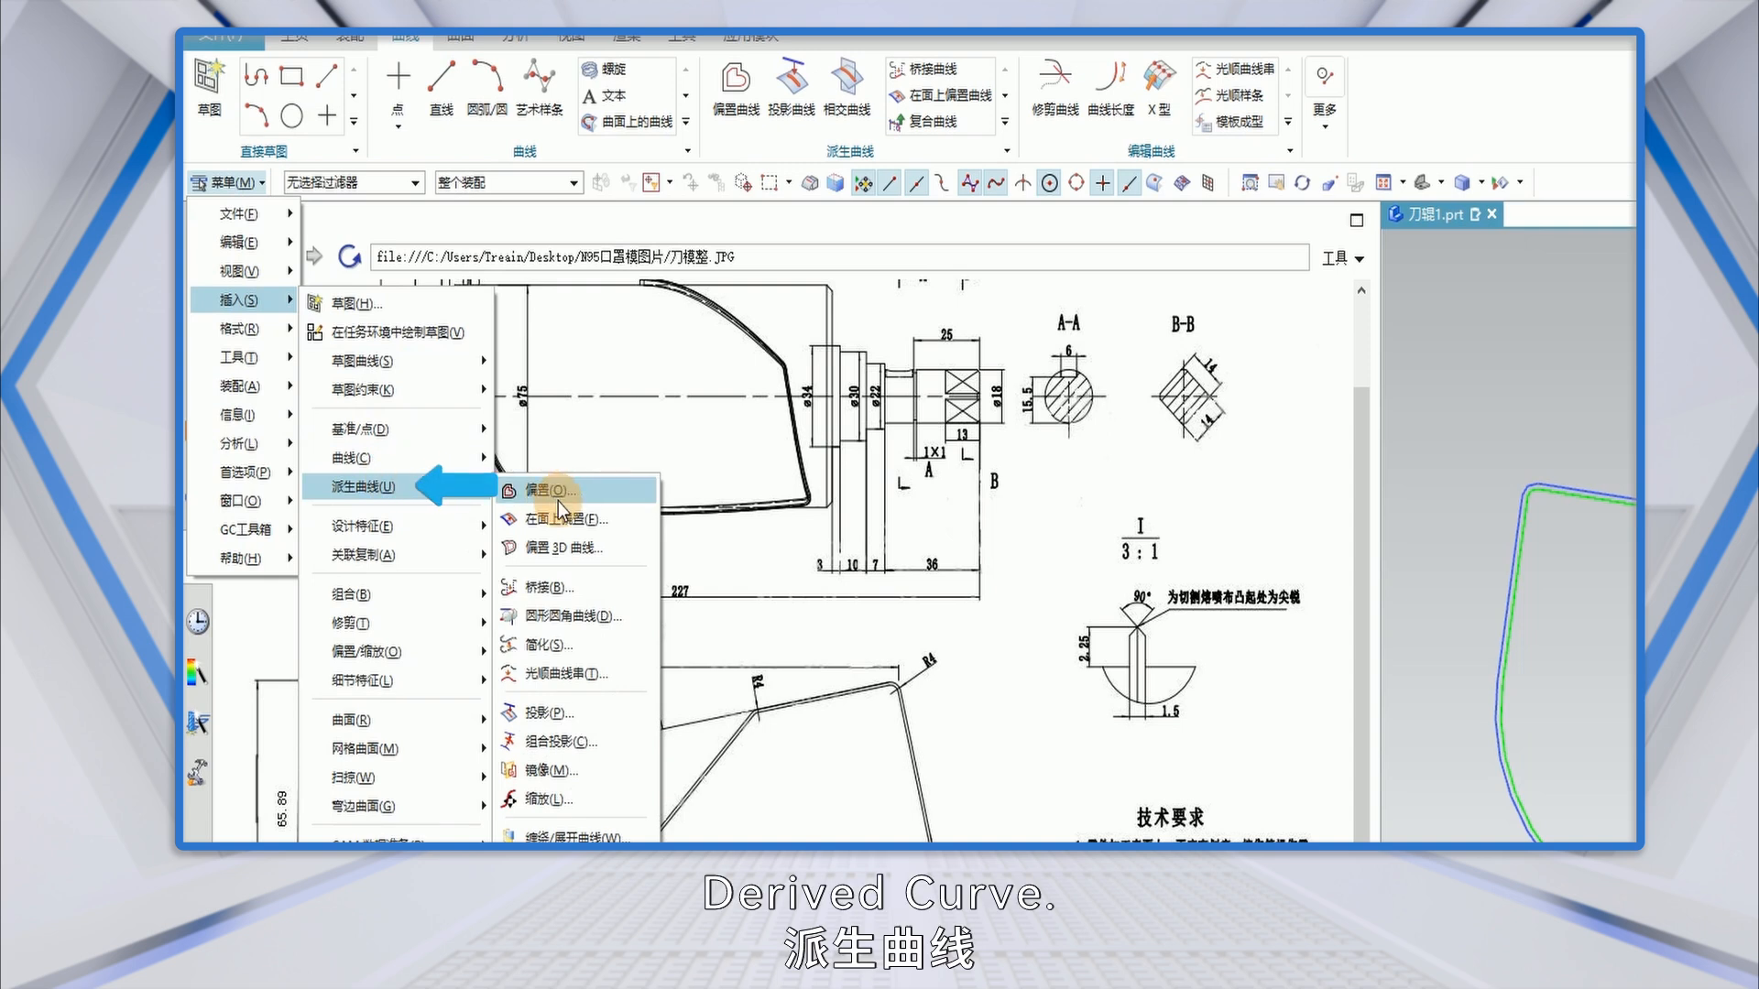
click(564, 835)
scroll(989, 242, down, 2)
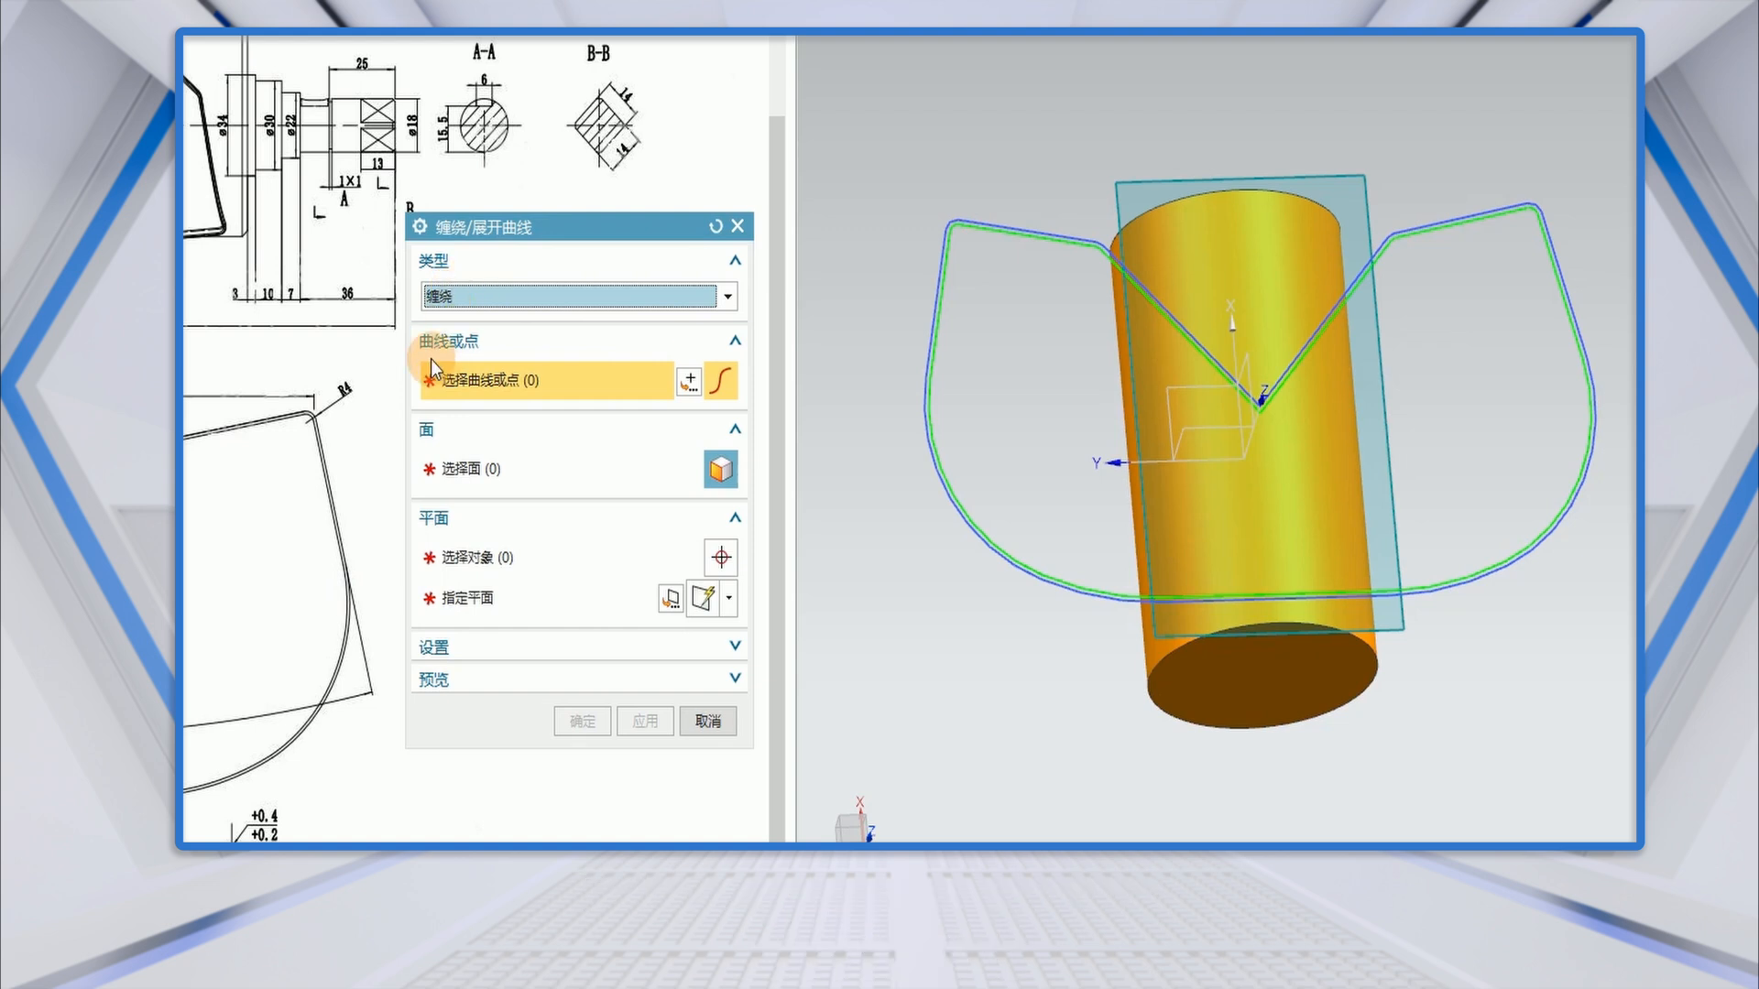
scroll(933, 342, up, 3)
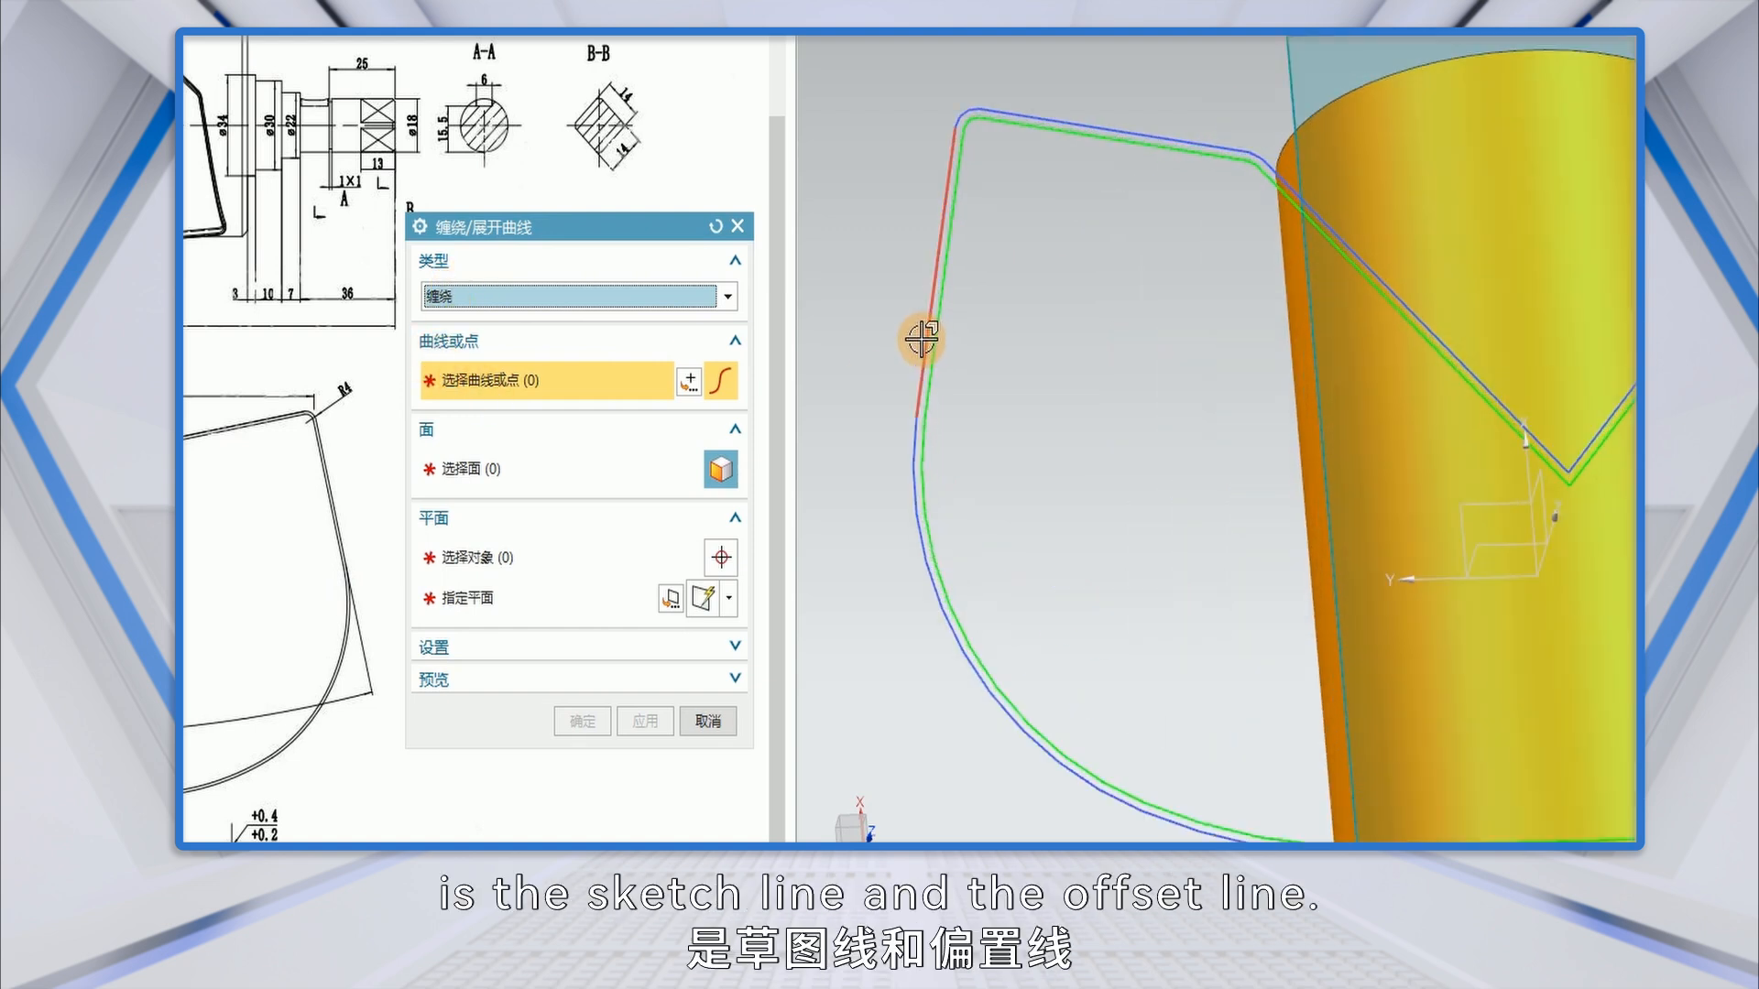
click(920, 339)
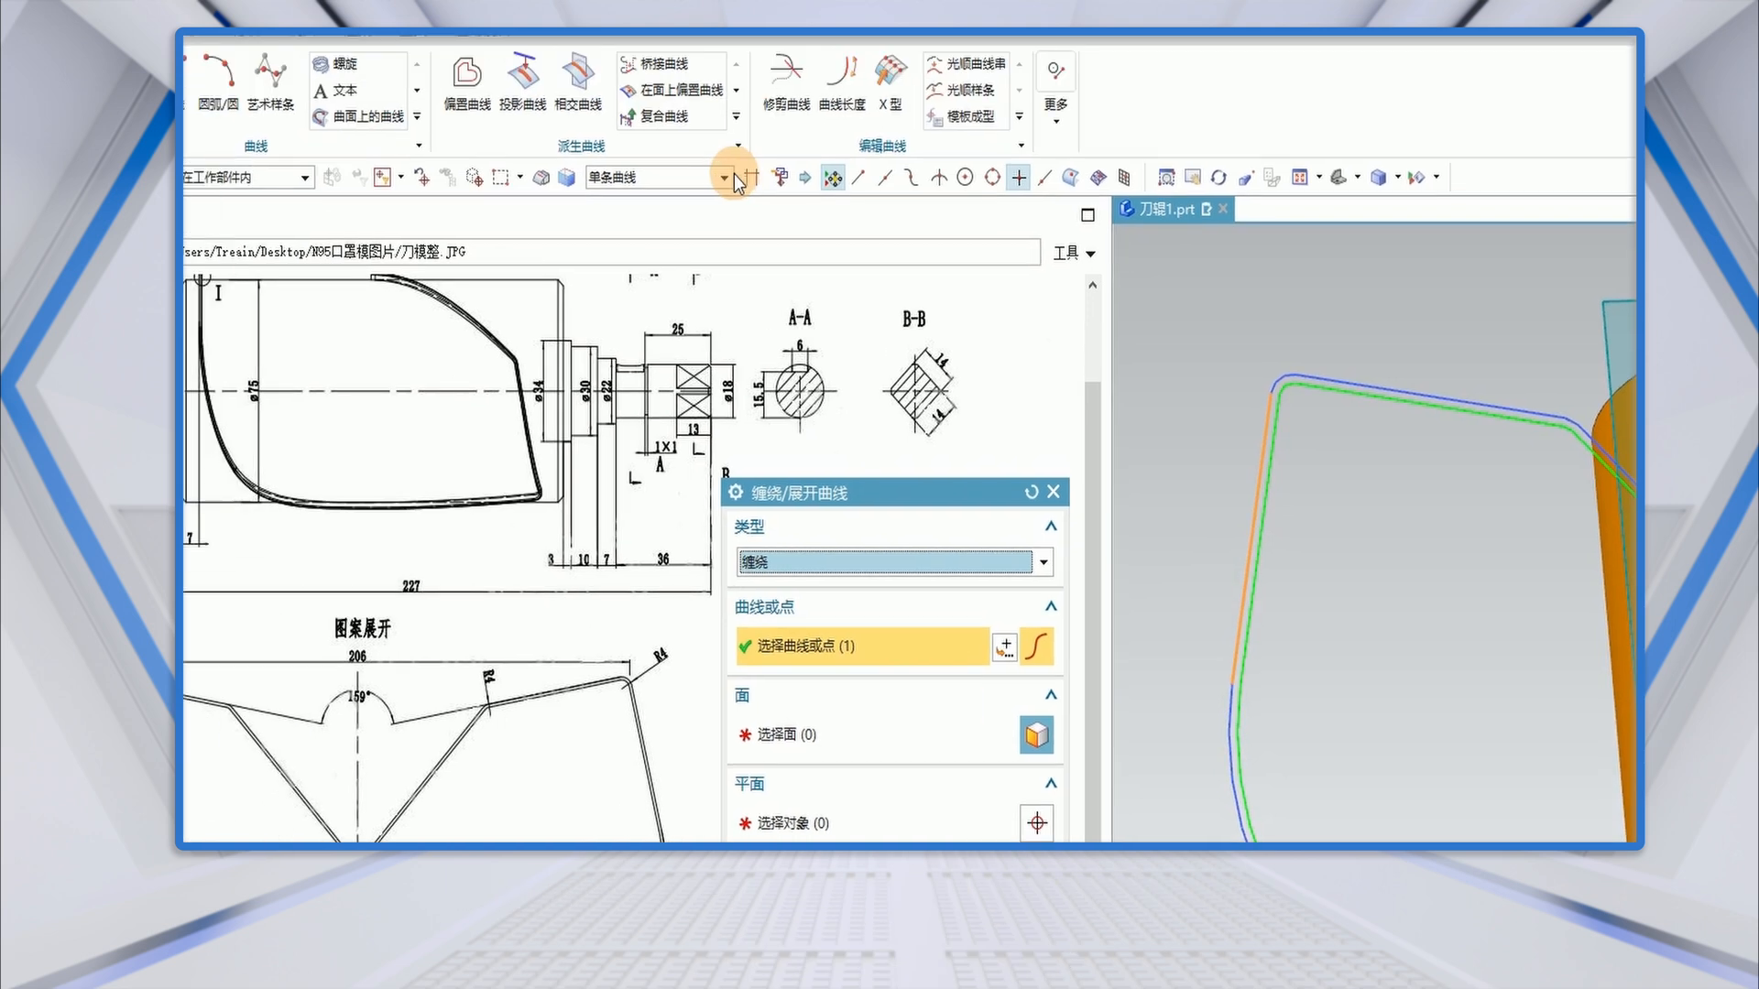
click(725, 176)
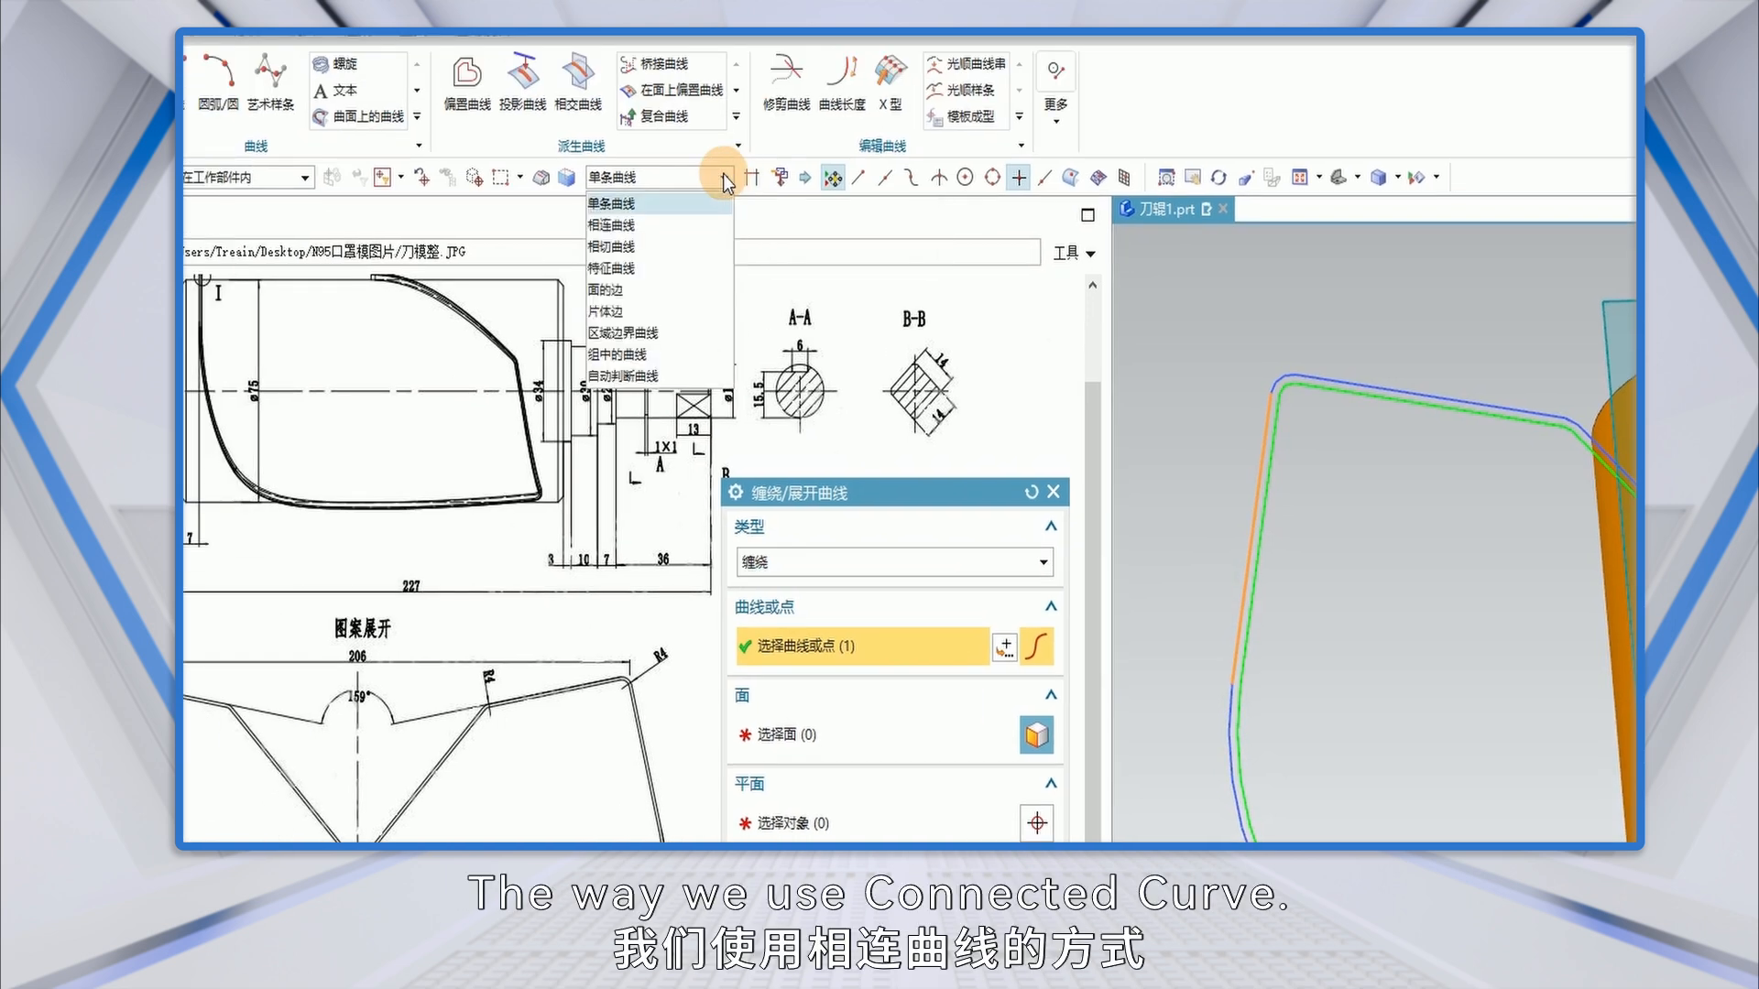
click(638, 226)
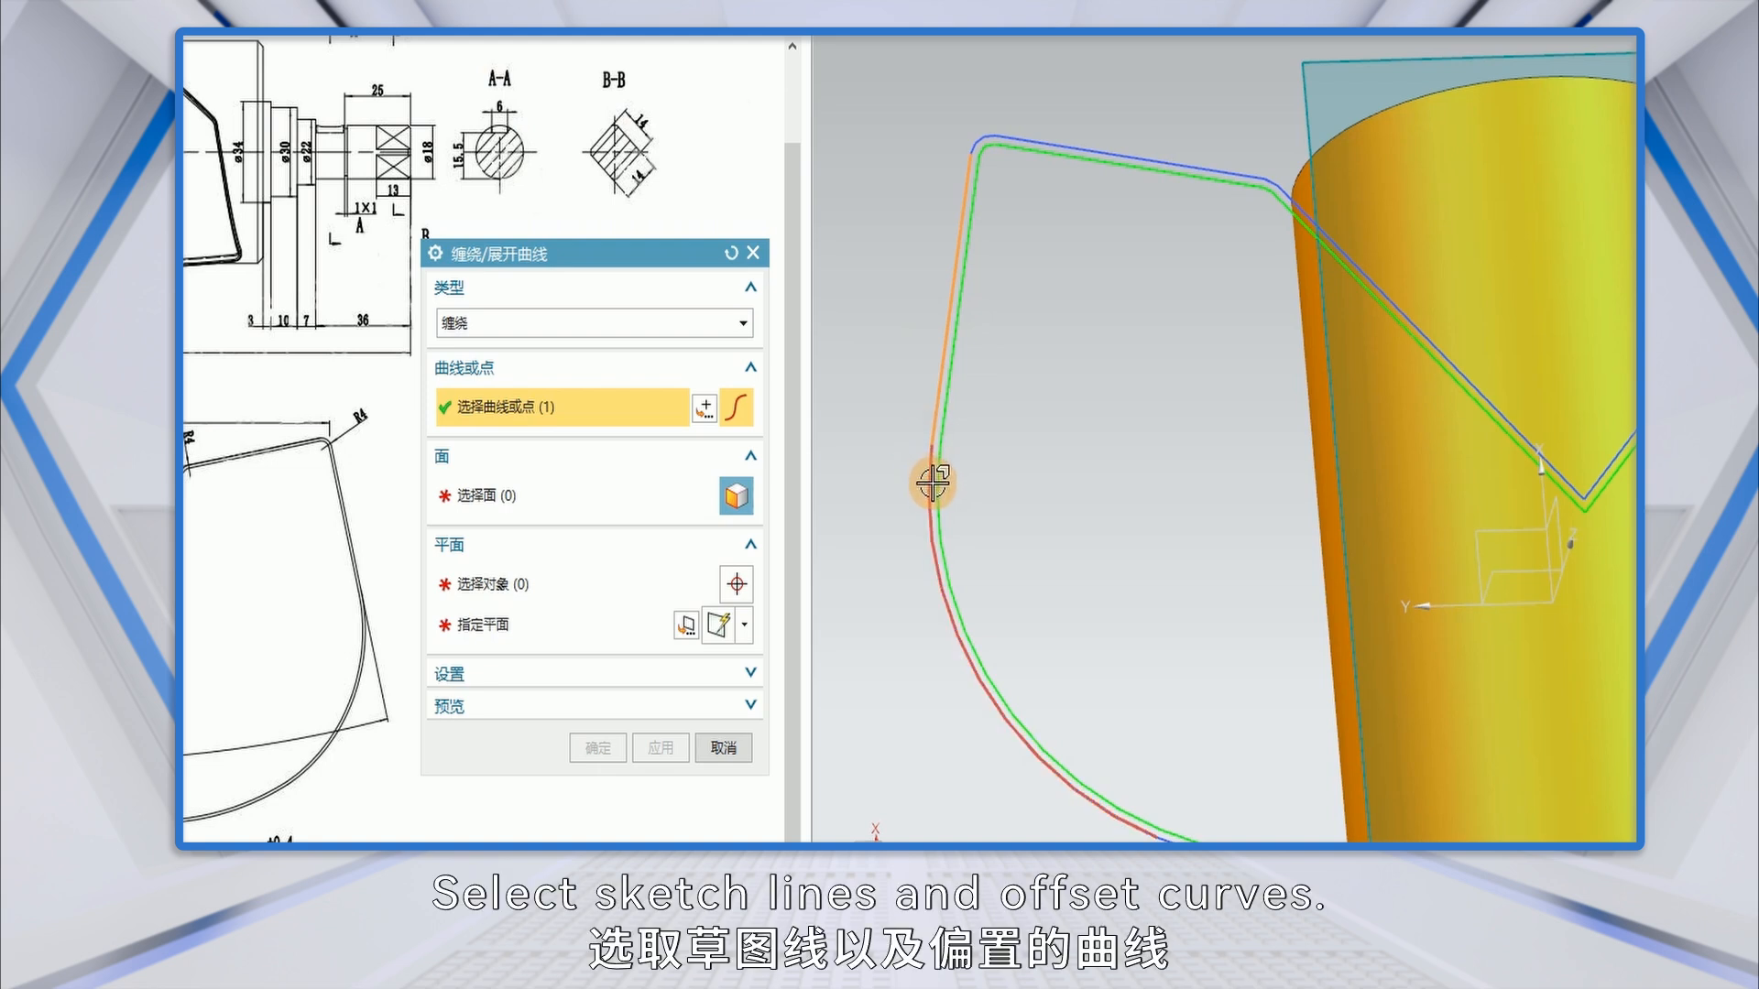
click(933, 482)
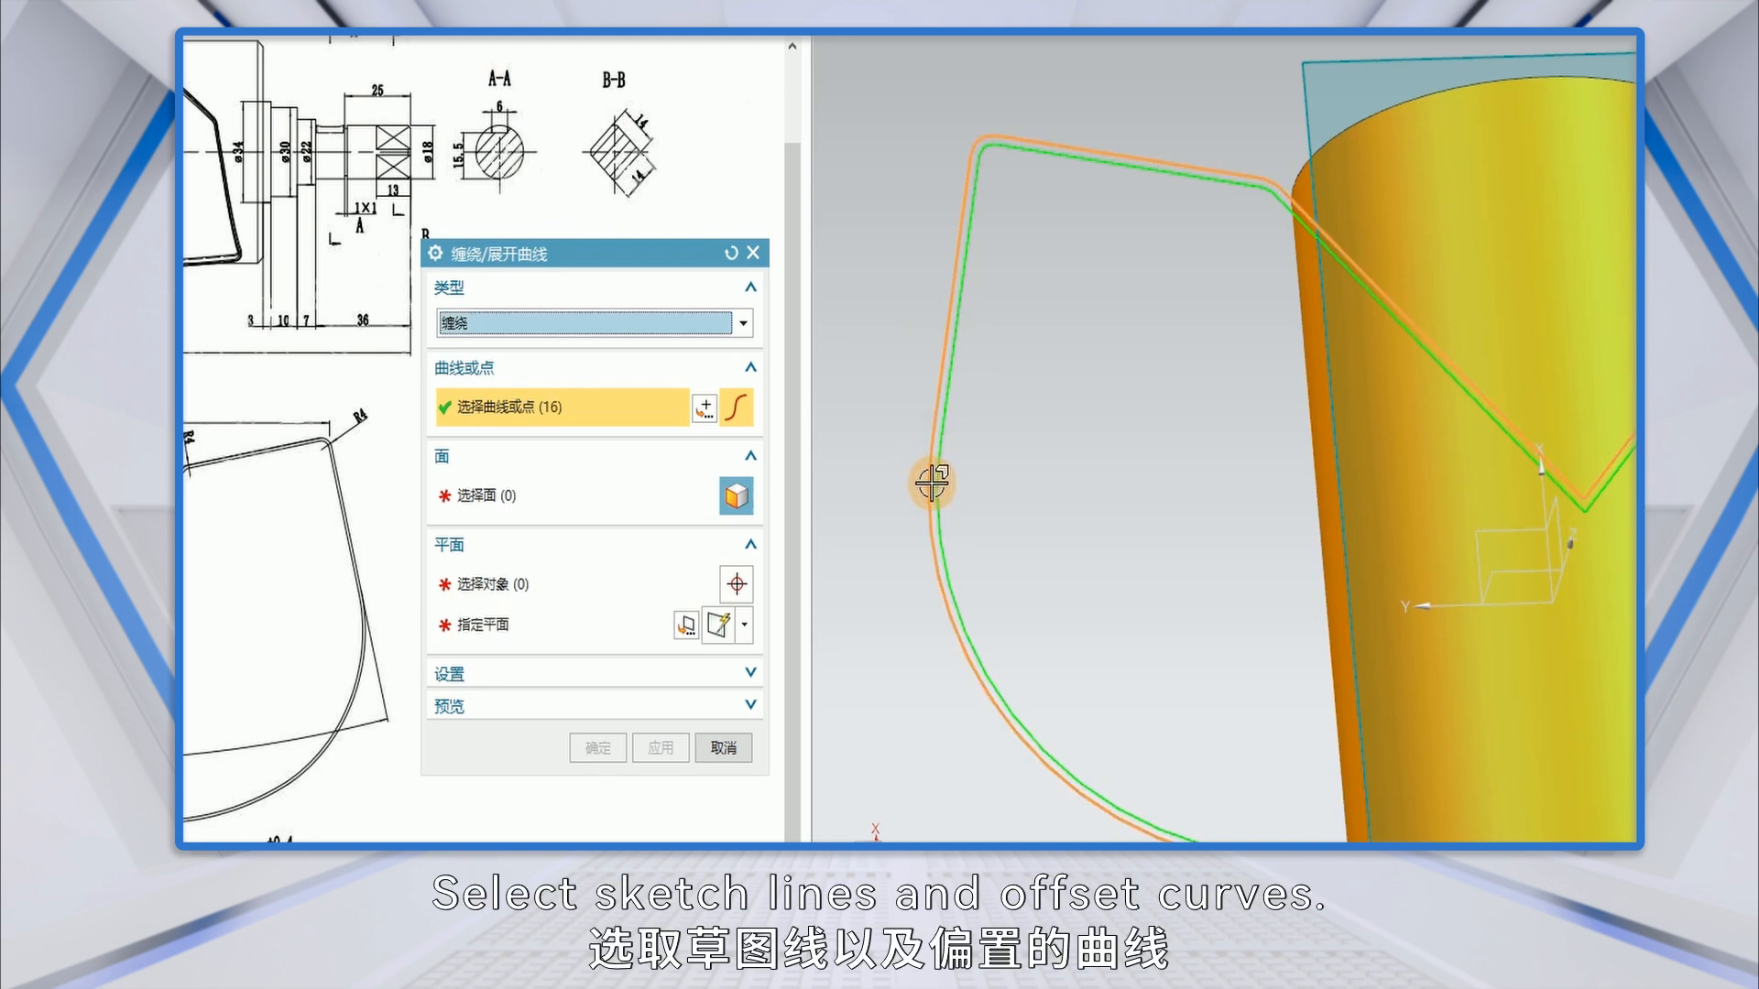
click(957, 366)
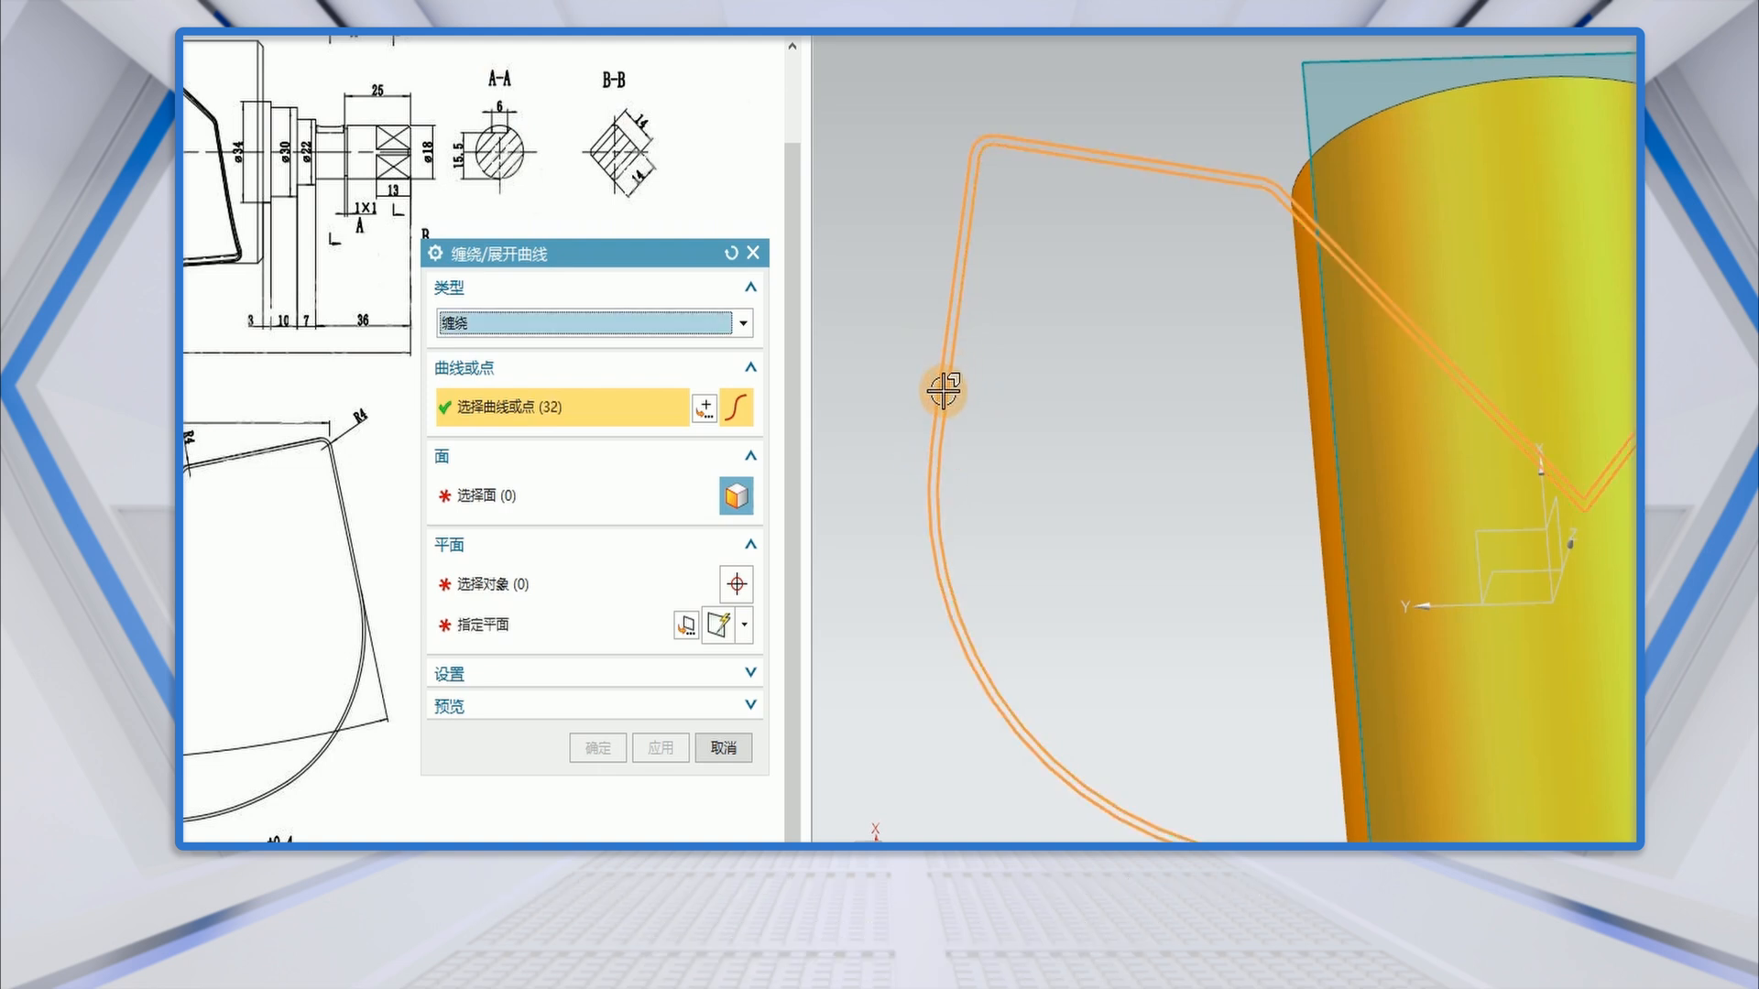
Wrap the selected curves onto the cylinder's round face, using the datum plane tangent to the cylinder as the reference plane.
scroll(1109, 409, down, 3)
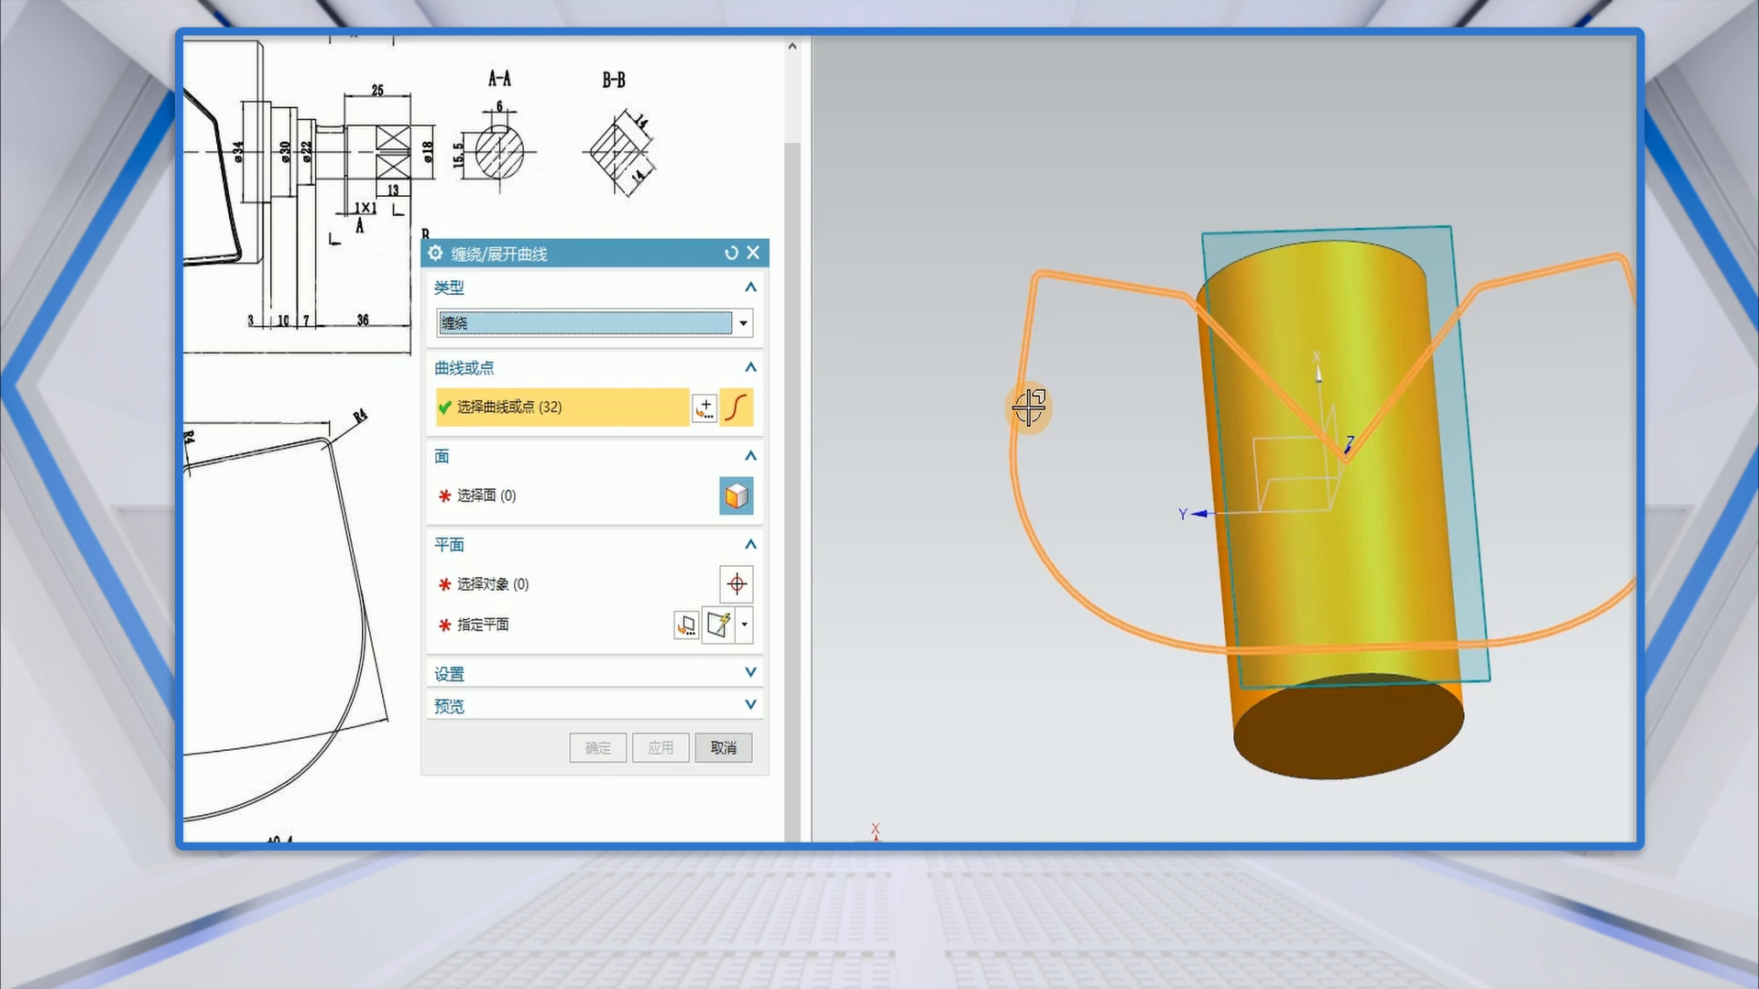
click(518, 502)
middle_drag(975, 630, 1004, 569)
click(1211, 455)
click(520, 585)
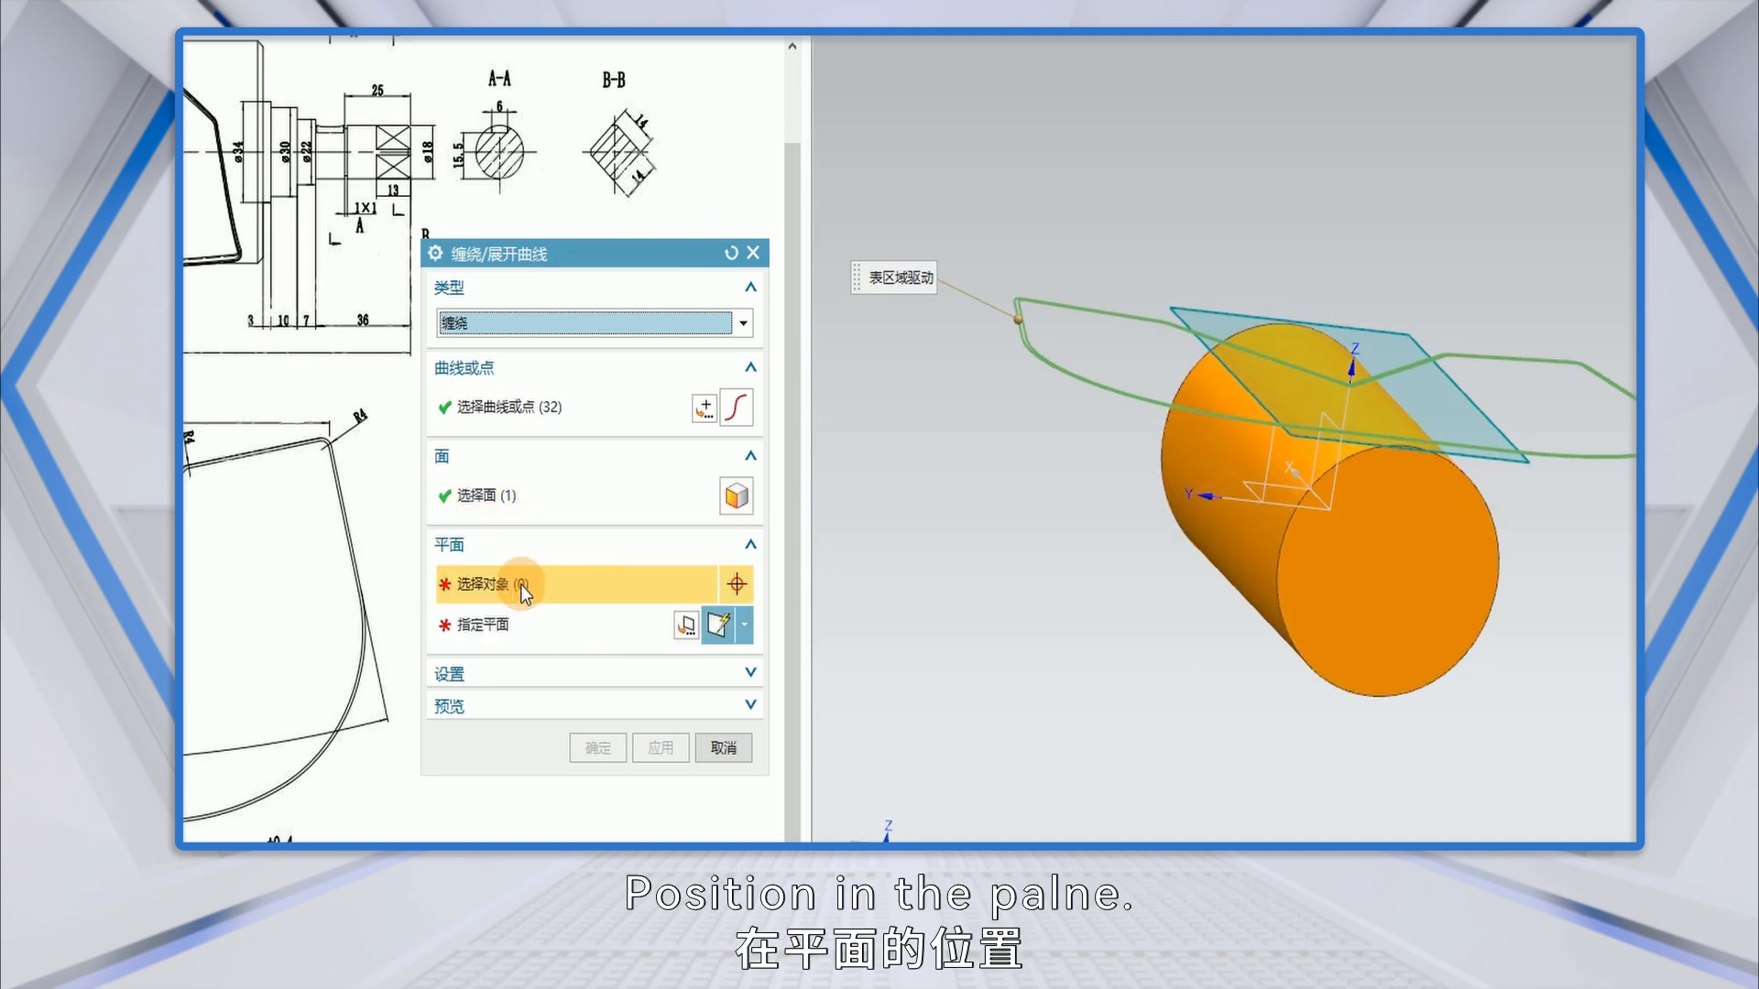
click(1393, 338)
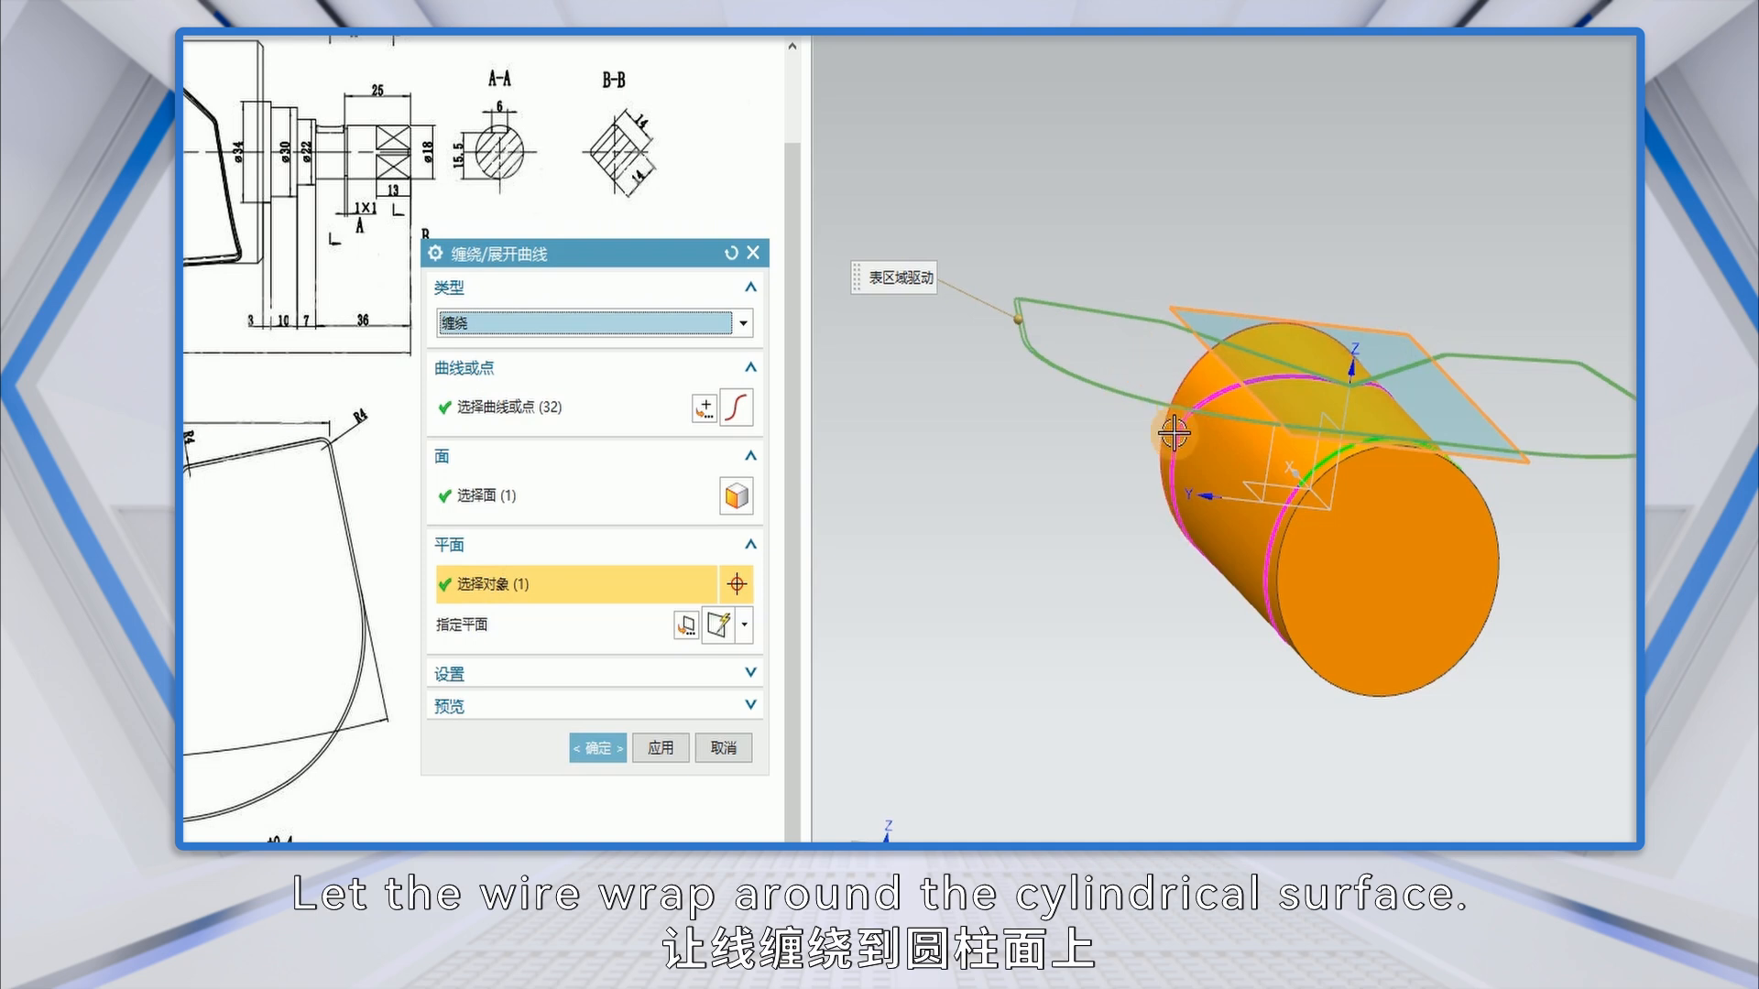
click(600, 749)
Hide the flat outline sketch and its flat offset curve.
middle_drag(1056, 456, 1013, 409)
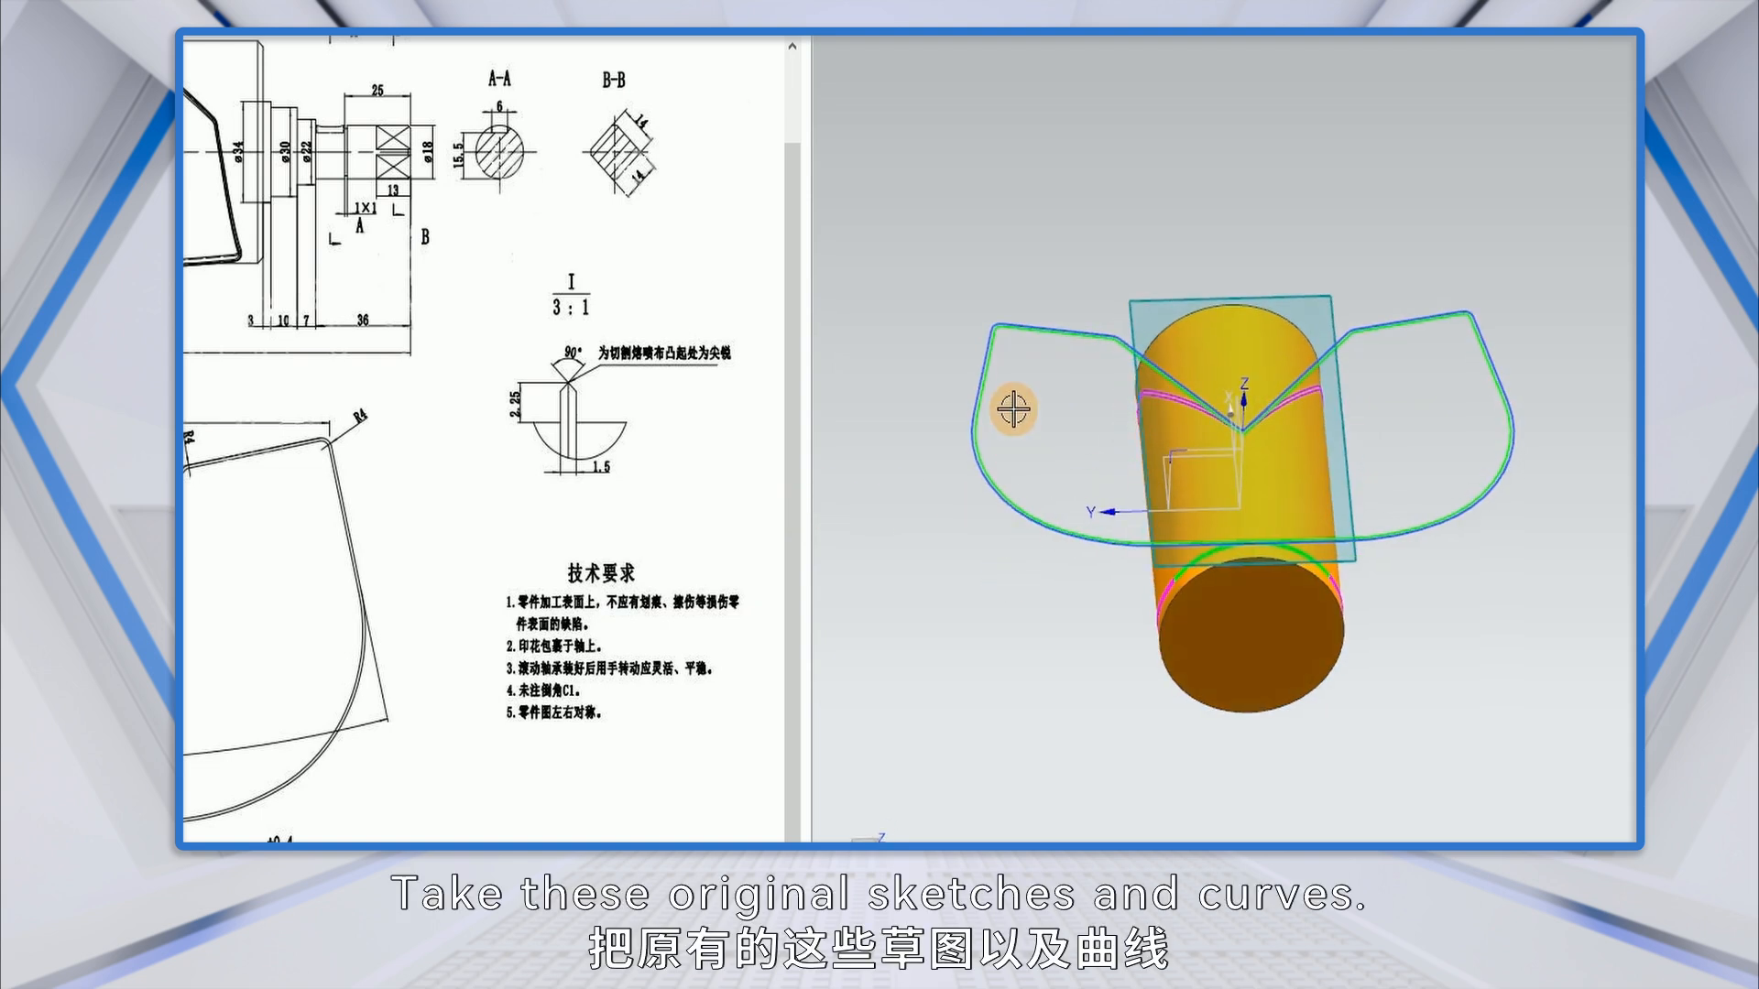
right_click(1032, 327)
click(1054, 364)
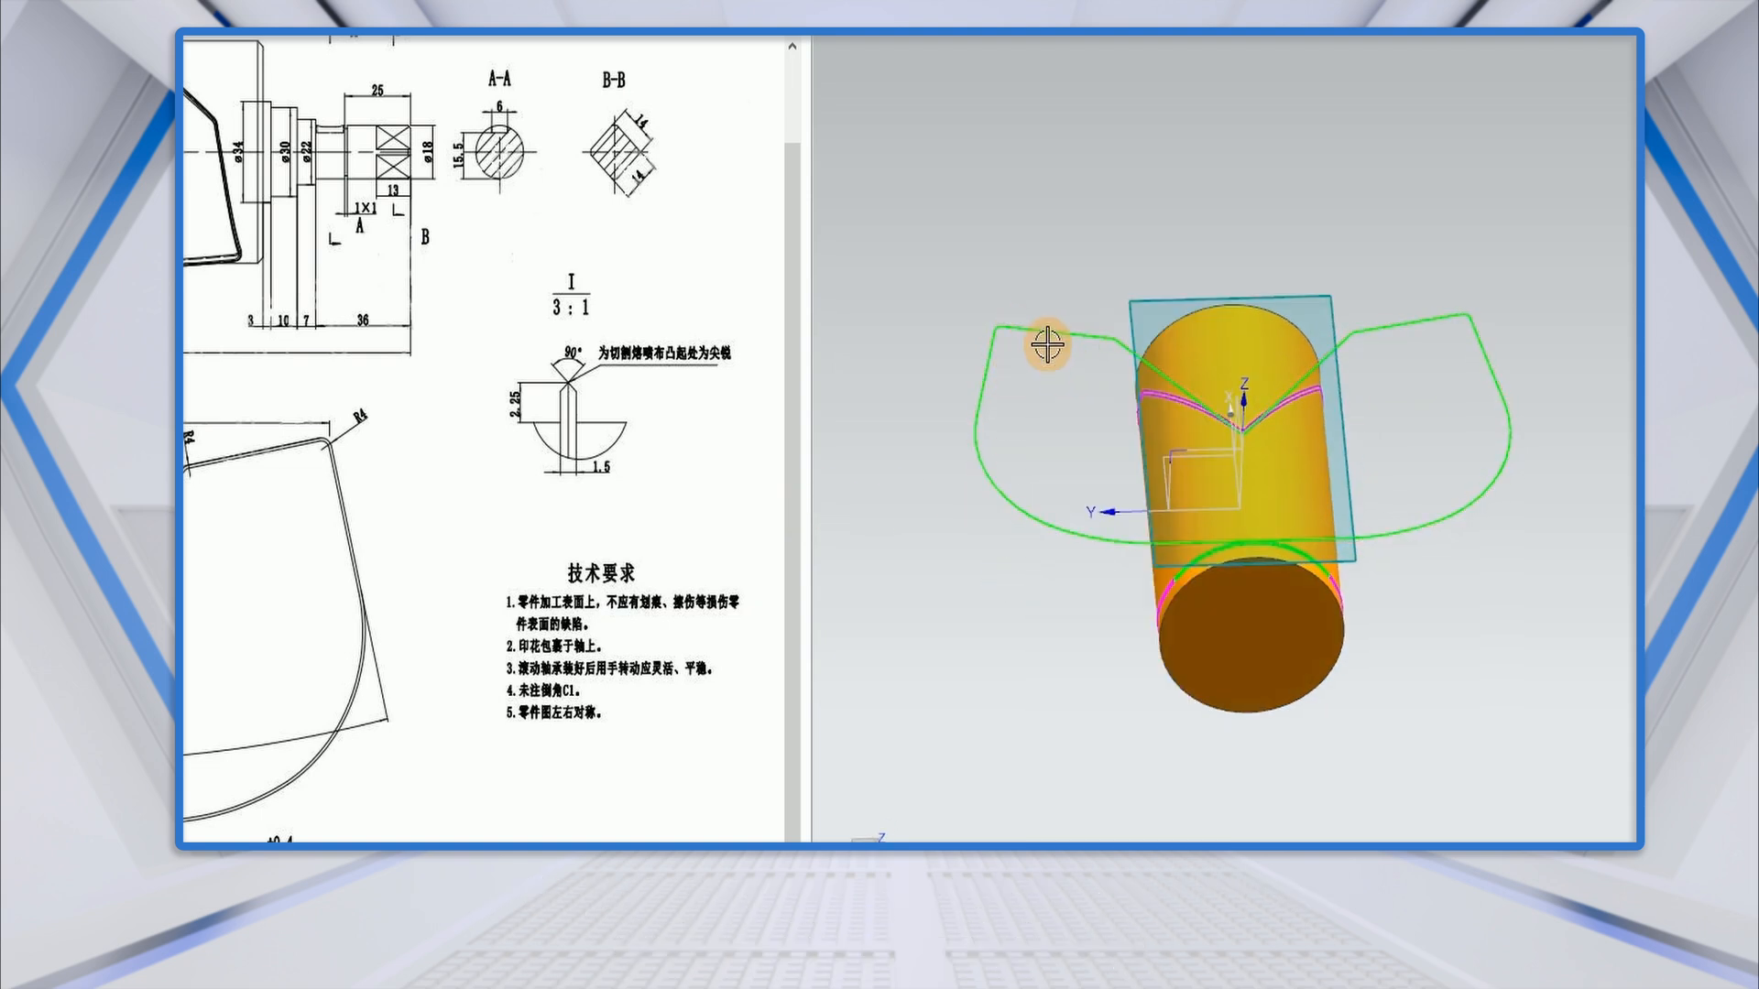
right_click(1047, 337)
click(1077, 389)
Divide the cylinder's round face with both wrapped outlines using Divide Face, projecting normal to the face.
middle_drag(1109, 502, 1185, 397)
scroll(1185, 397, up, 4)
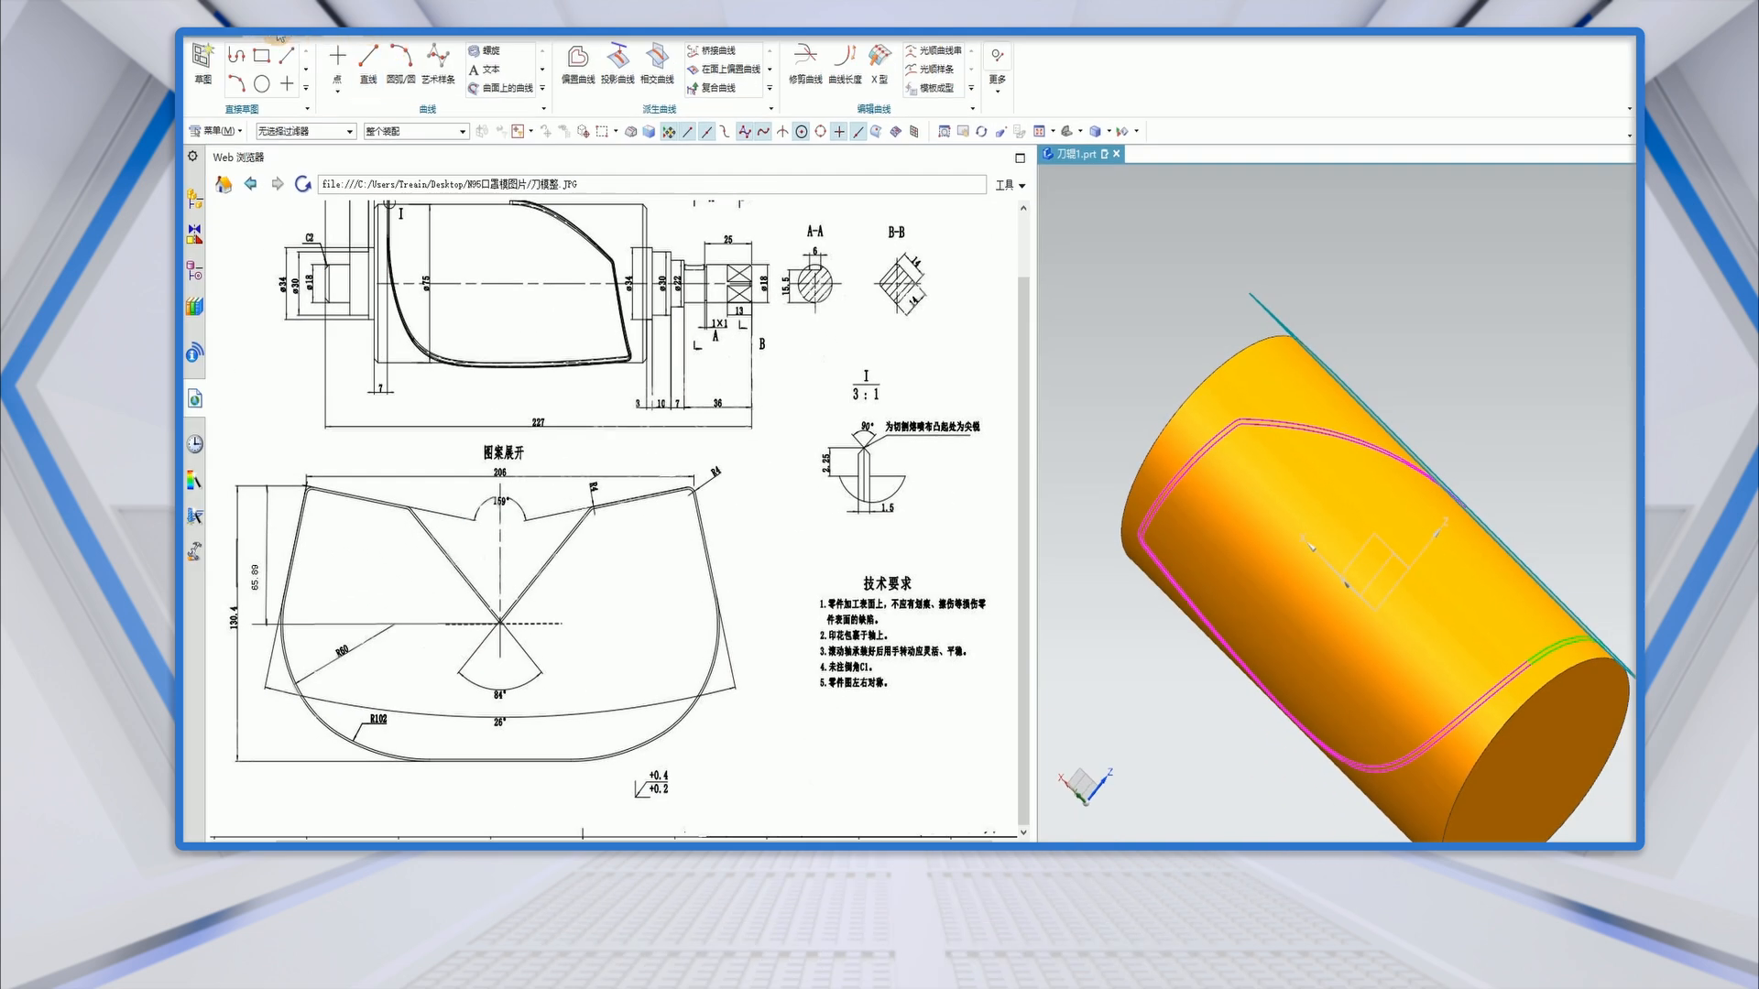
click(273, 36)
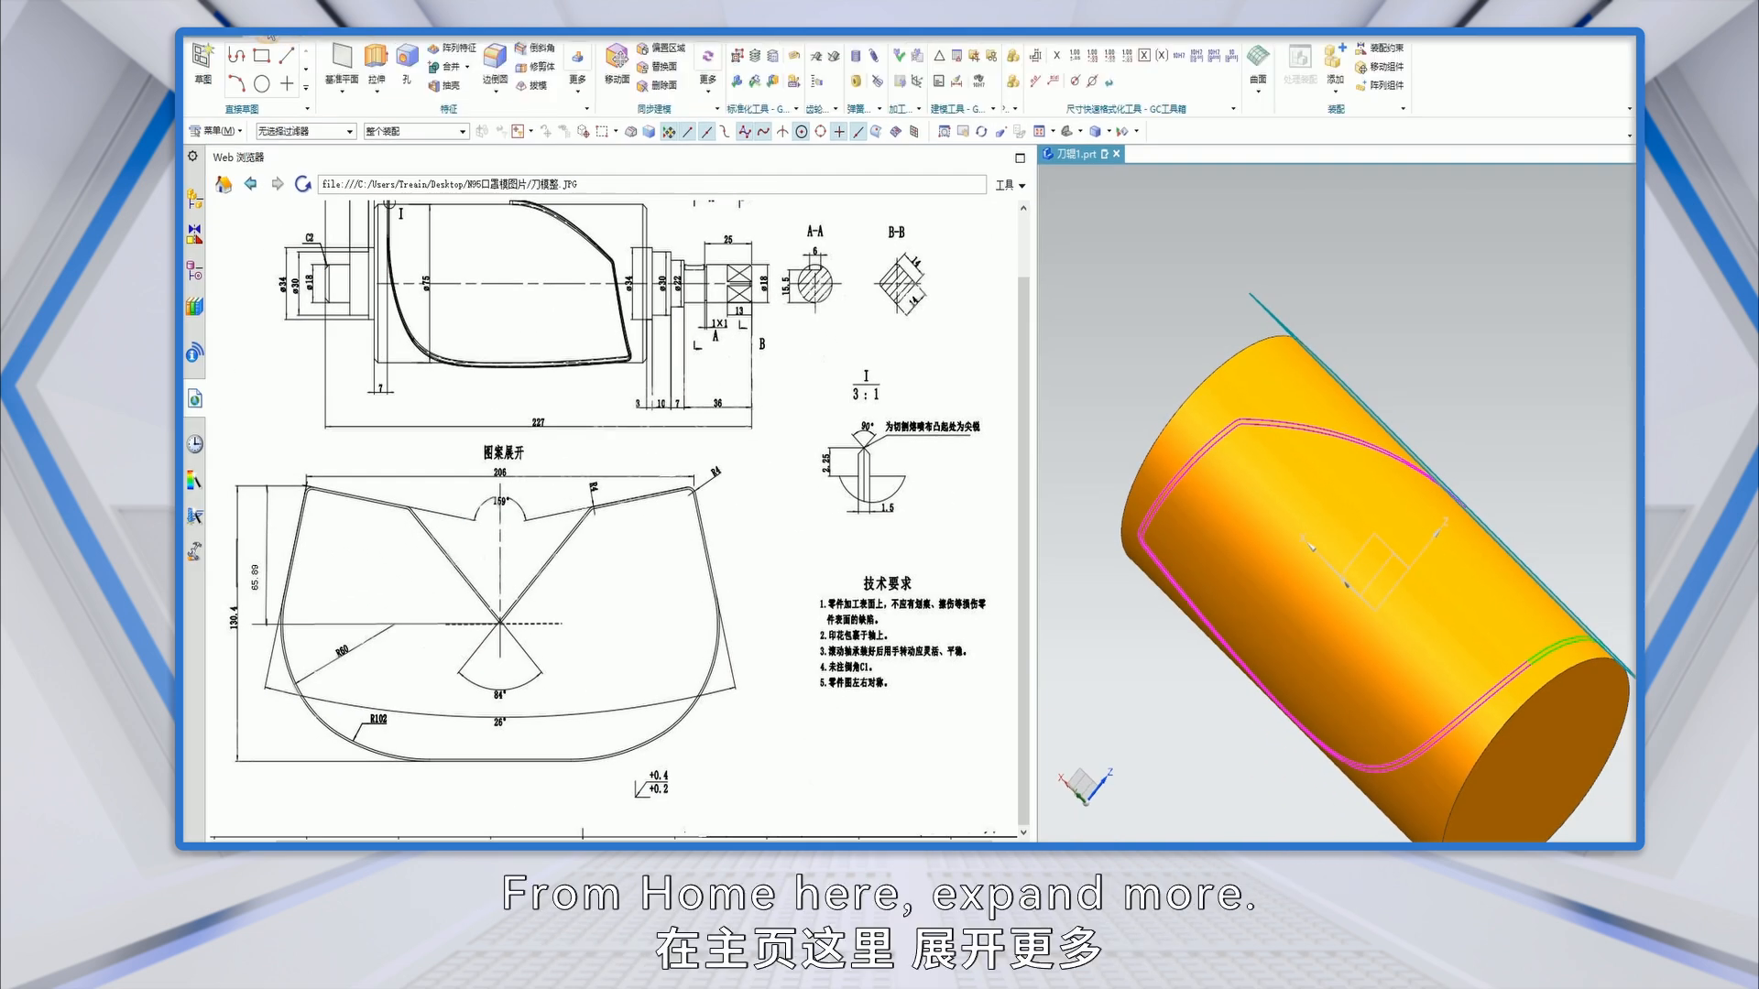
click(577, 82)
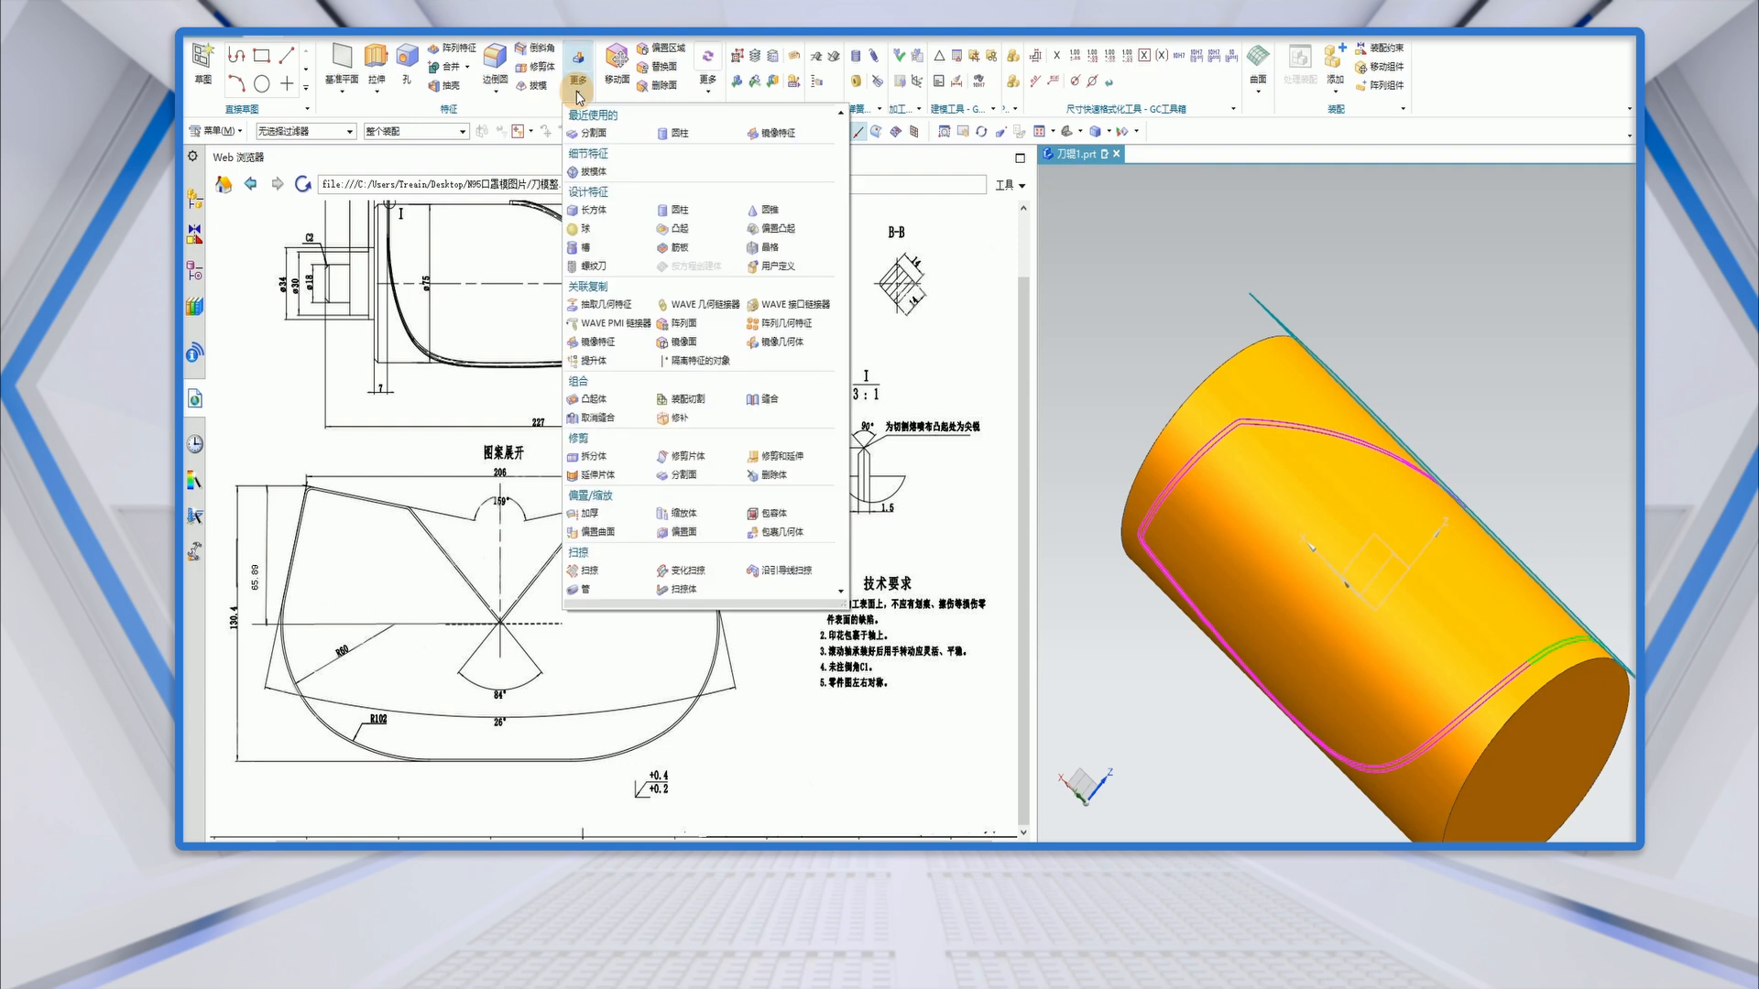
click(687, 475)
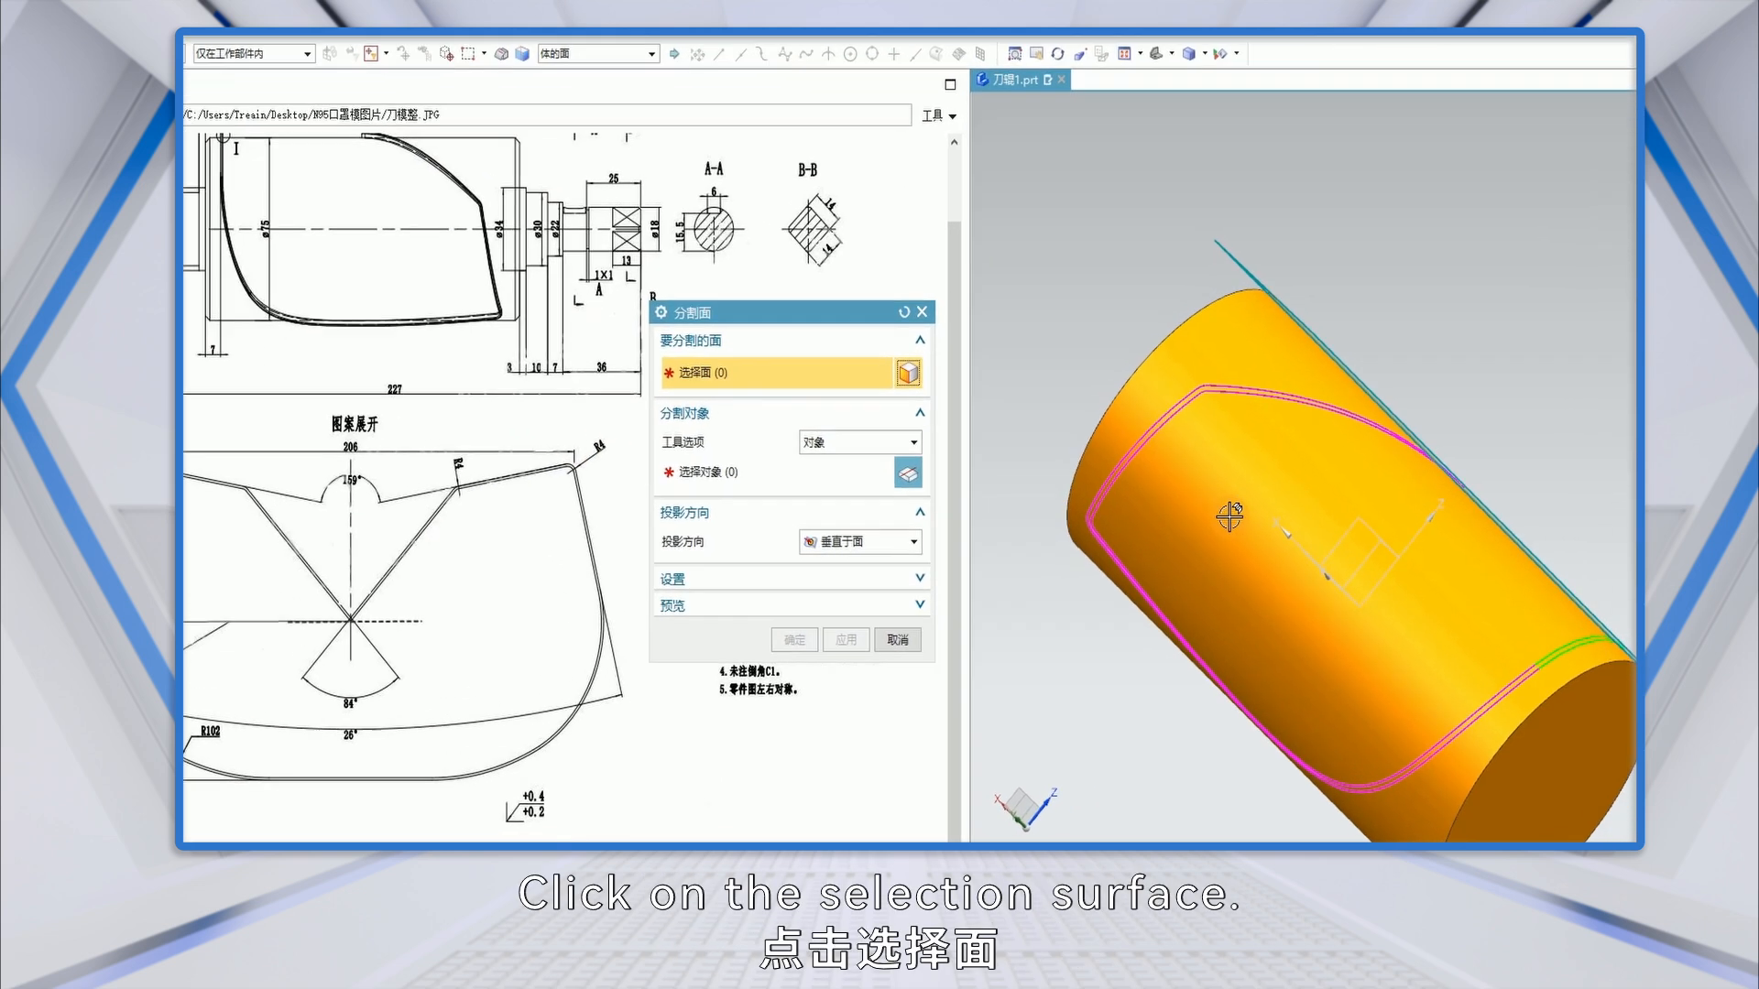
click(1280, 500)
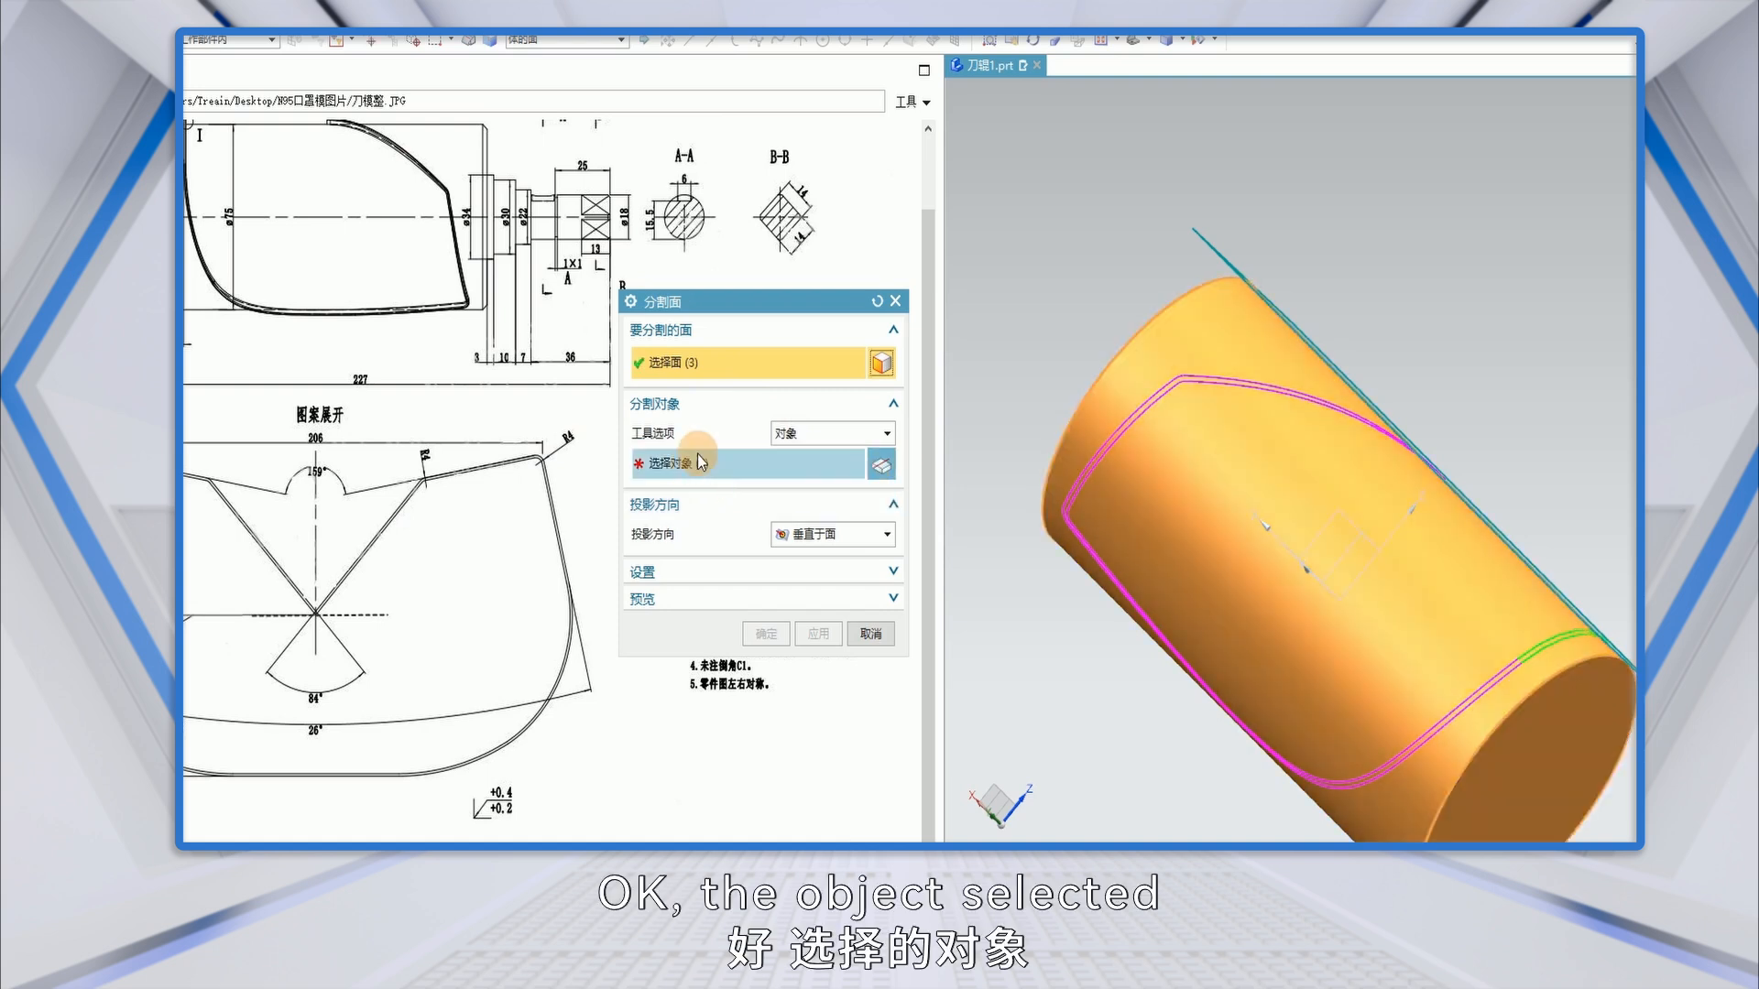
click(725, 476)
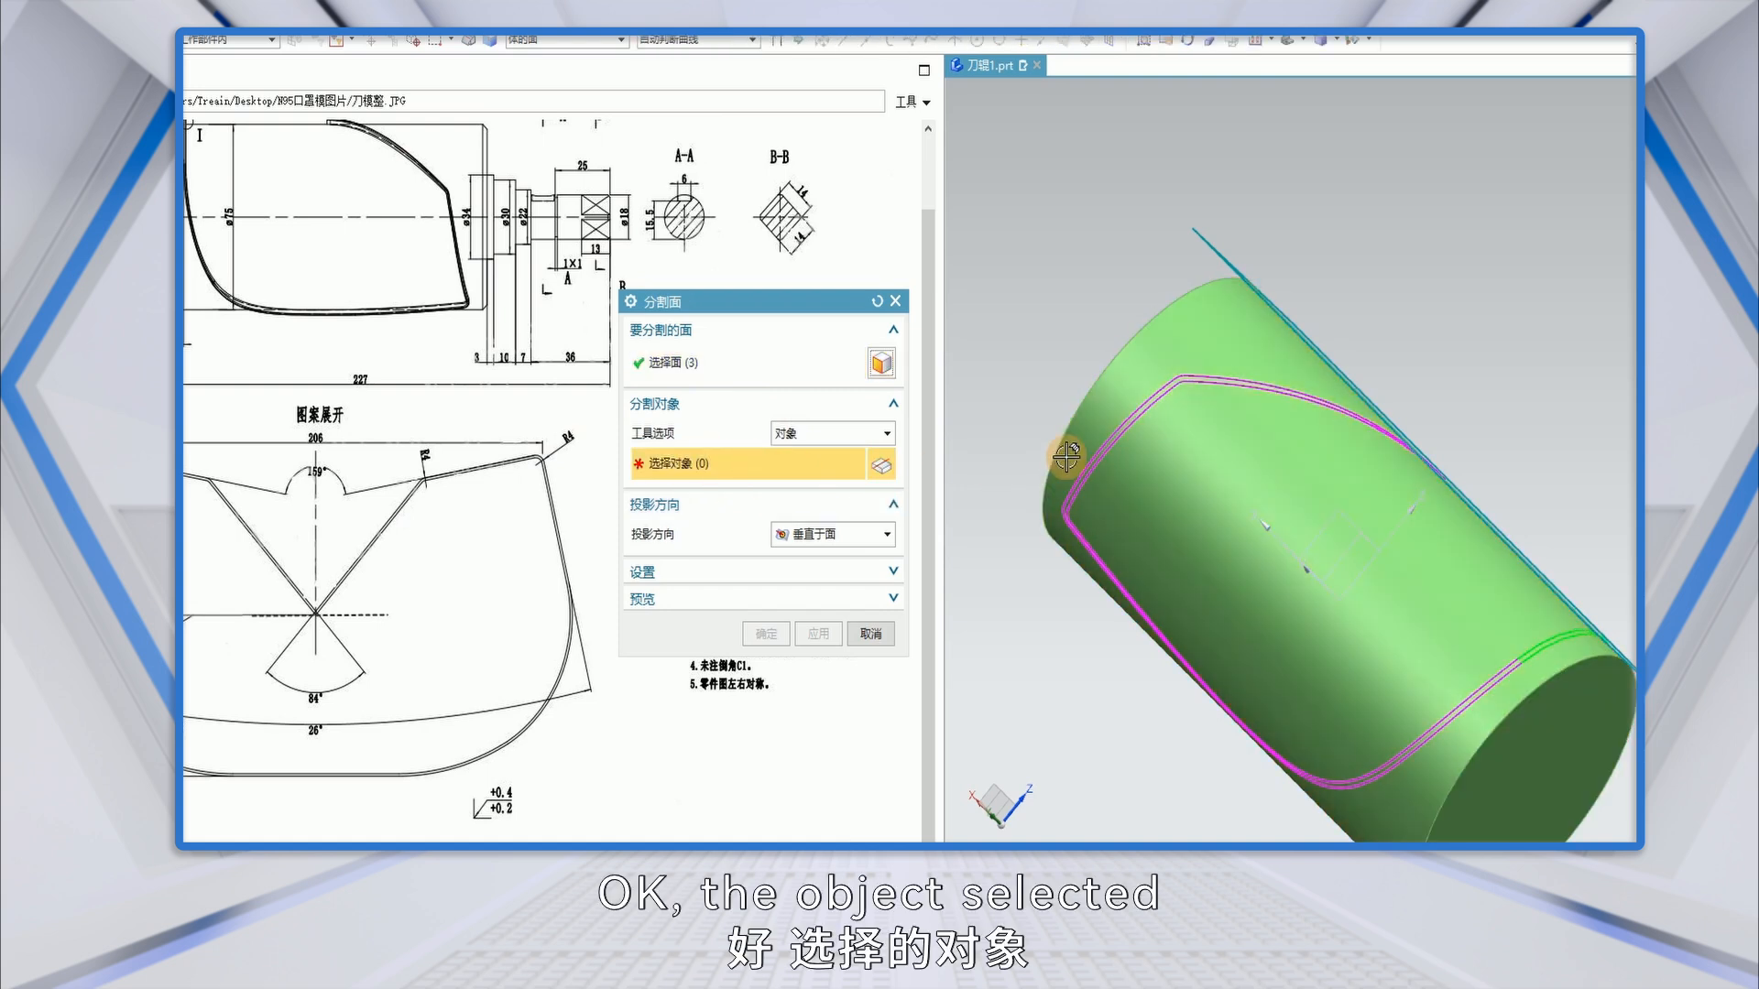
scroll(1151, 393, up, 2)
click(1152, 396)
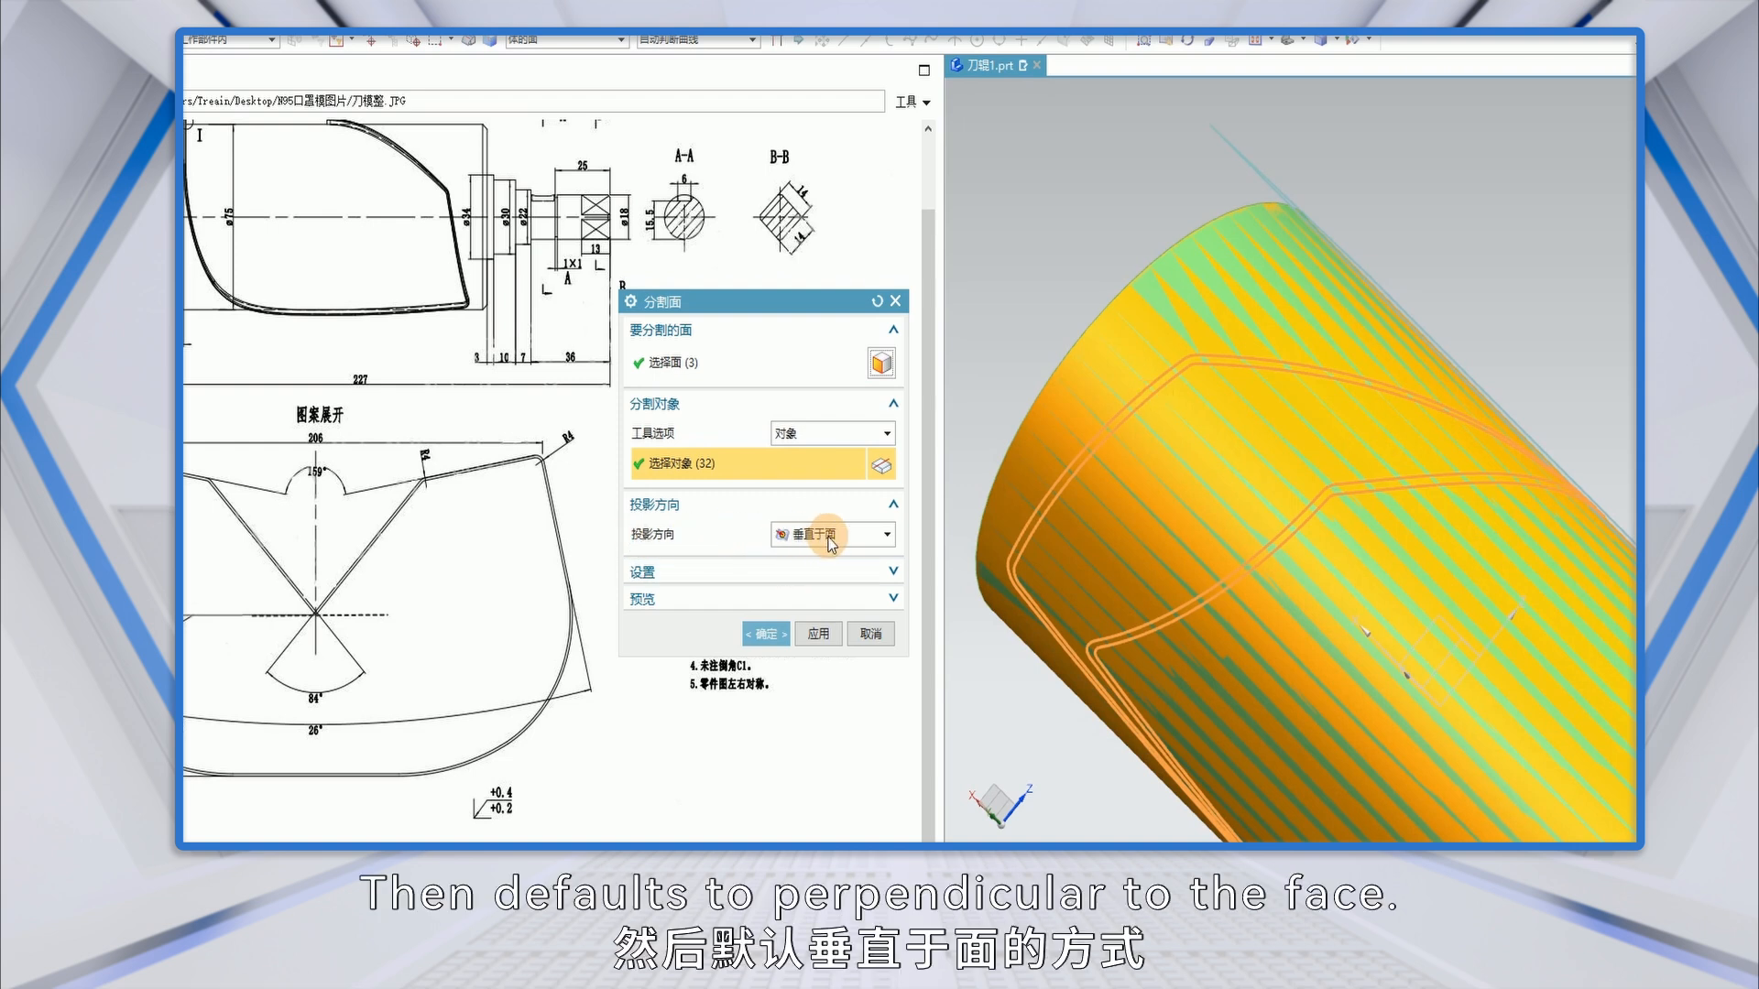
click(766, 634)
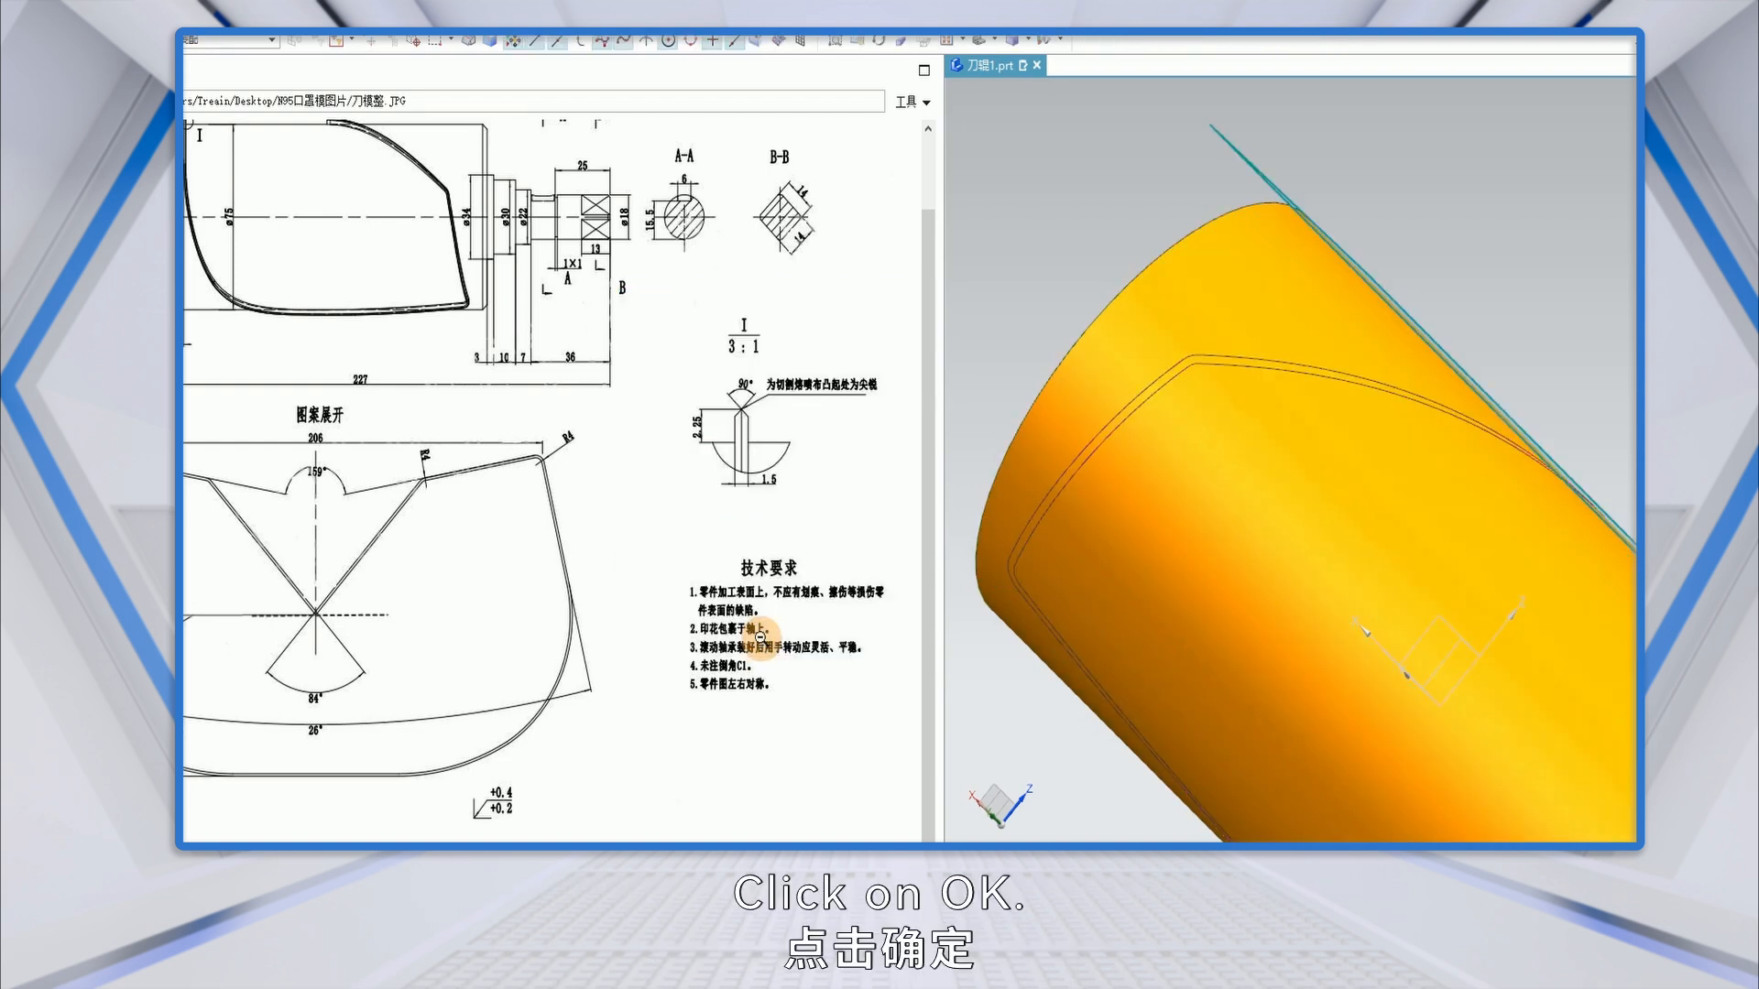
Hide the datum plane tangent to the cylinder.
scroll(1229, 474, down, 3)
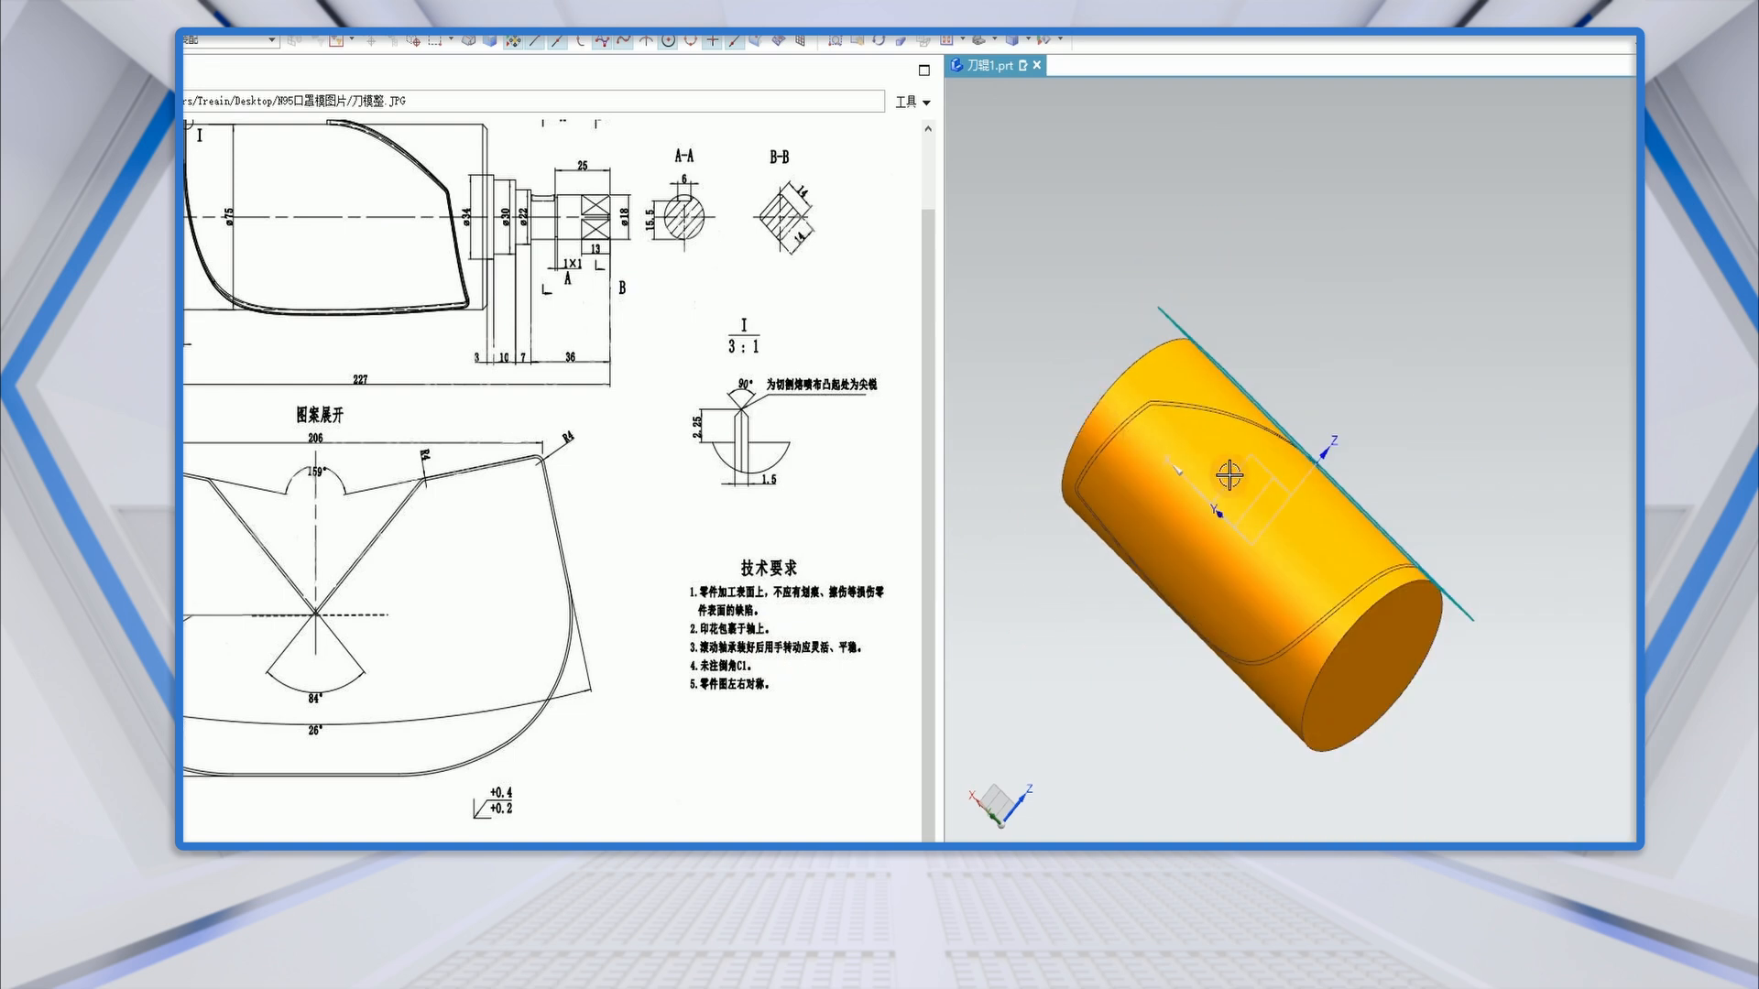
right_click(1164, 318)
click(1209, 359)
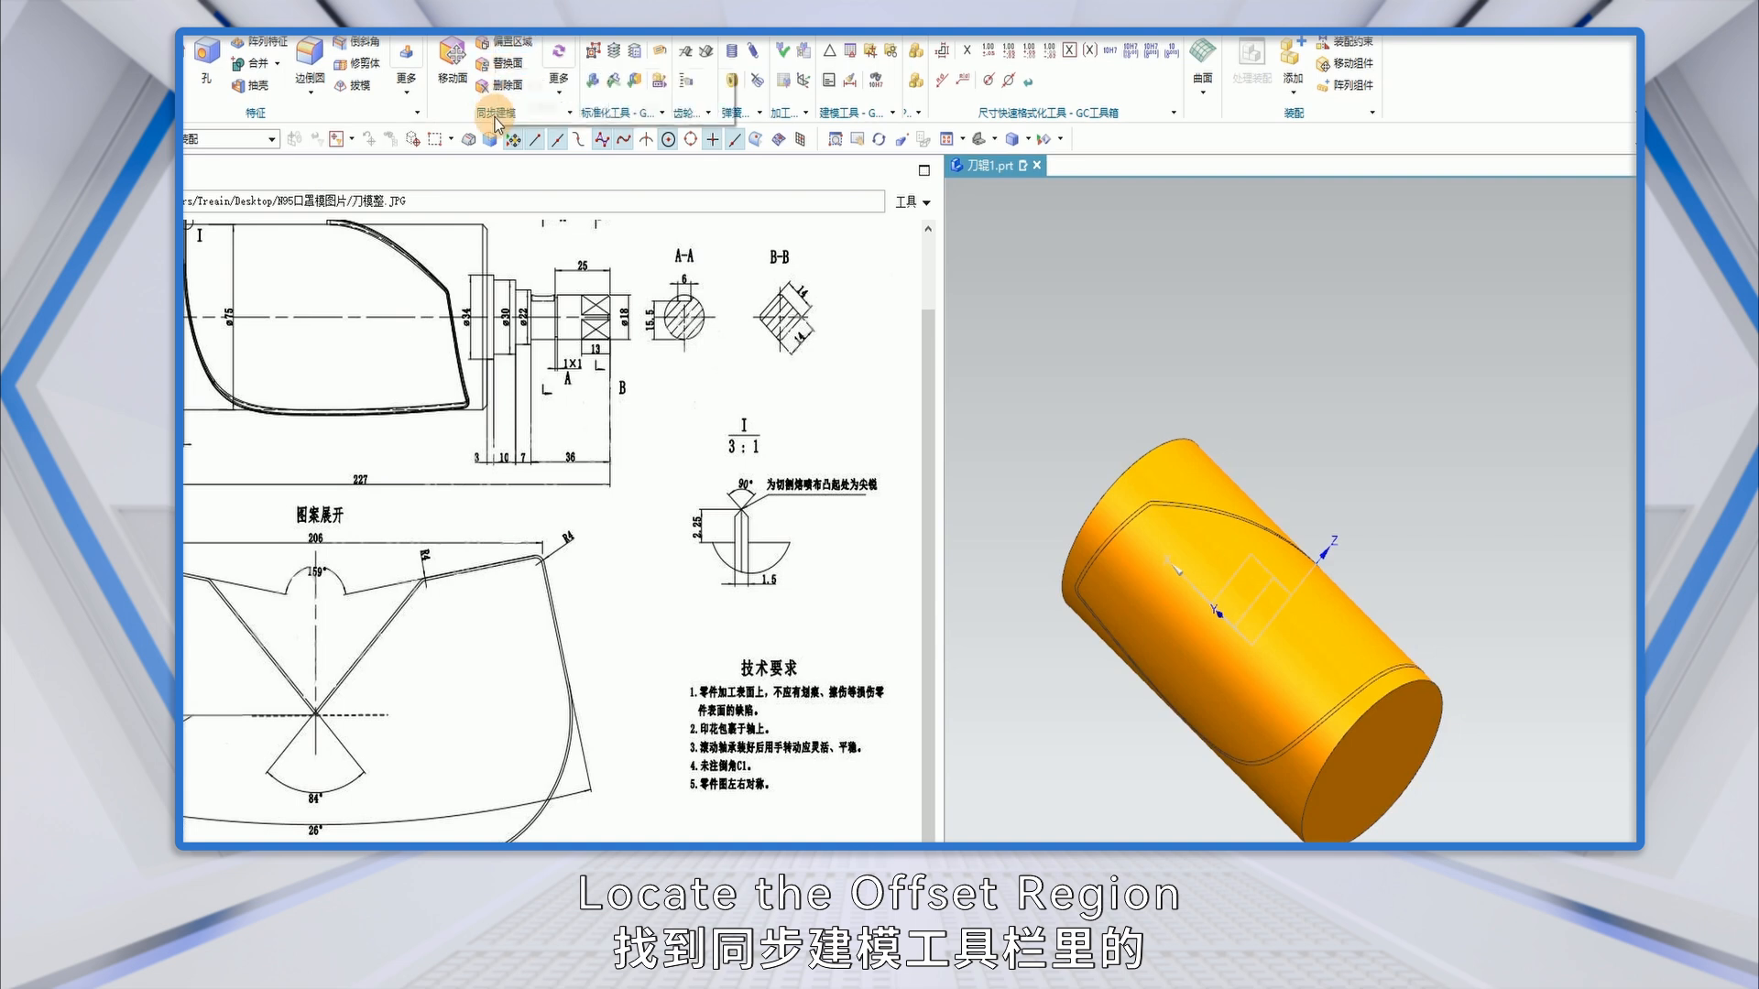
Offset the cylinder faces inside and outside the narrow knife outline band inward by 2.25 mm using Offset Region.
click(504, 42)
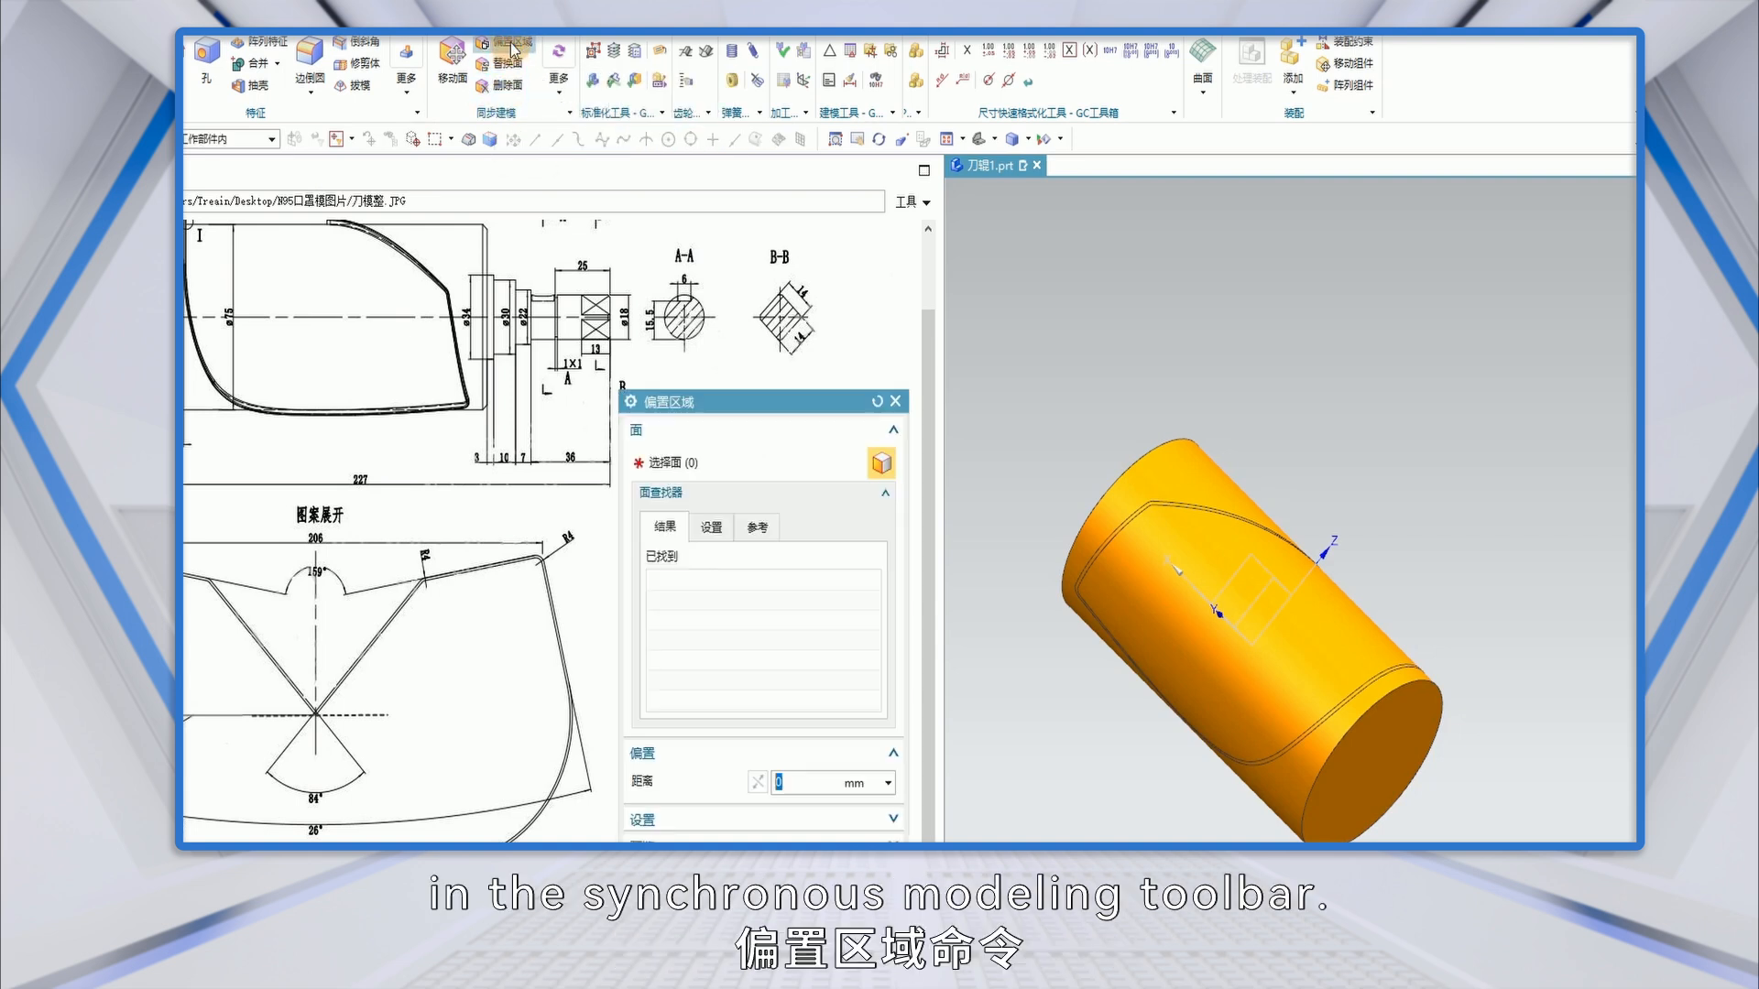
drag(765, 406, 1234, 299)
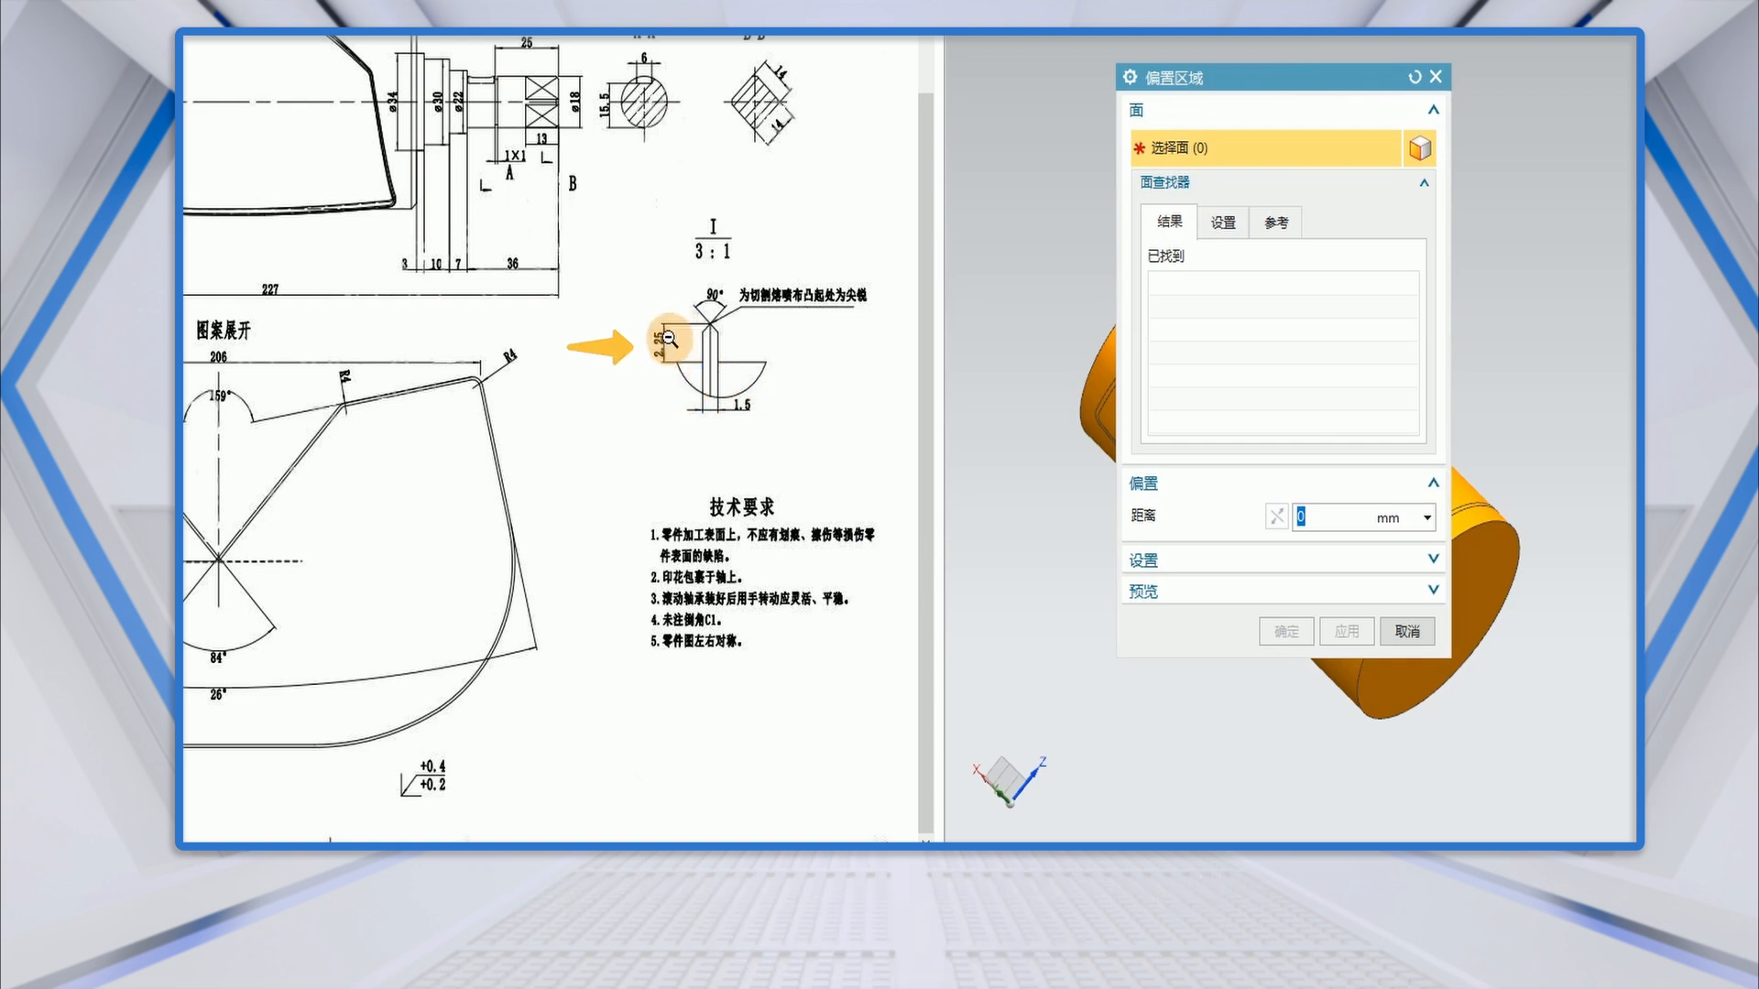
drag(1251, 79, 720, 93)
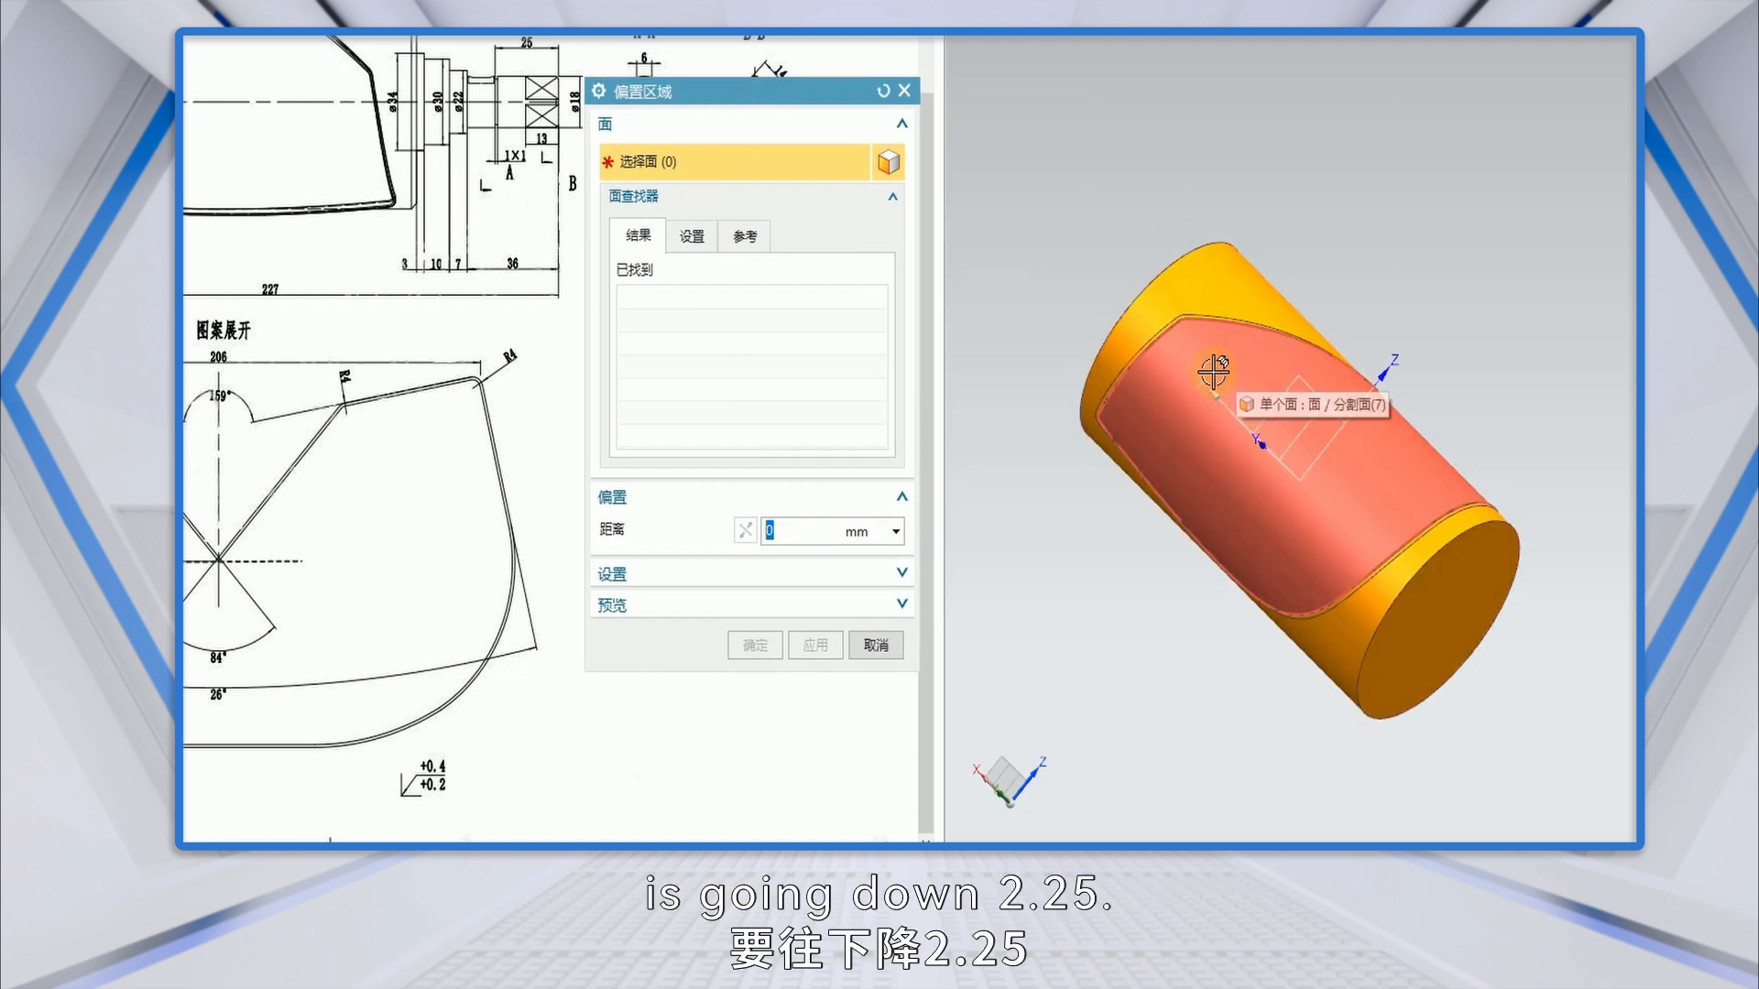
scroll(1229, 373, down, 4)
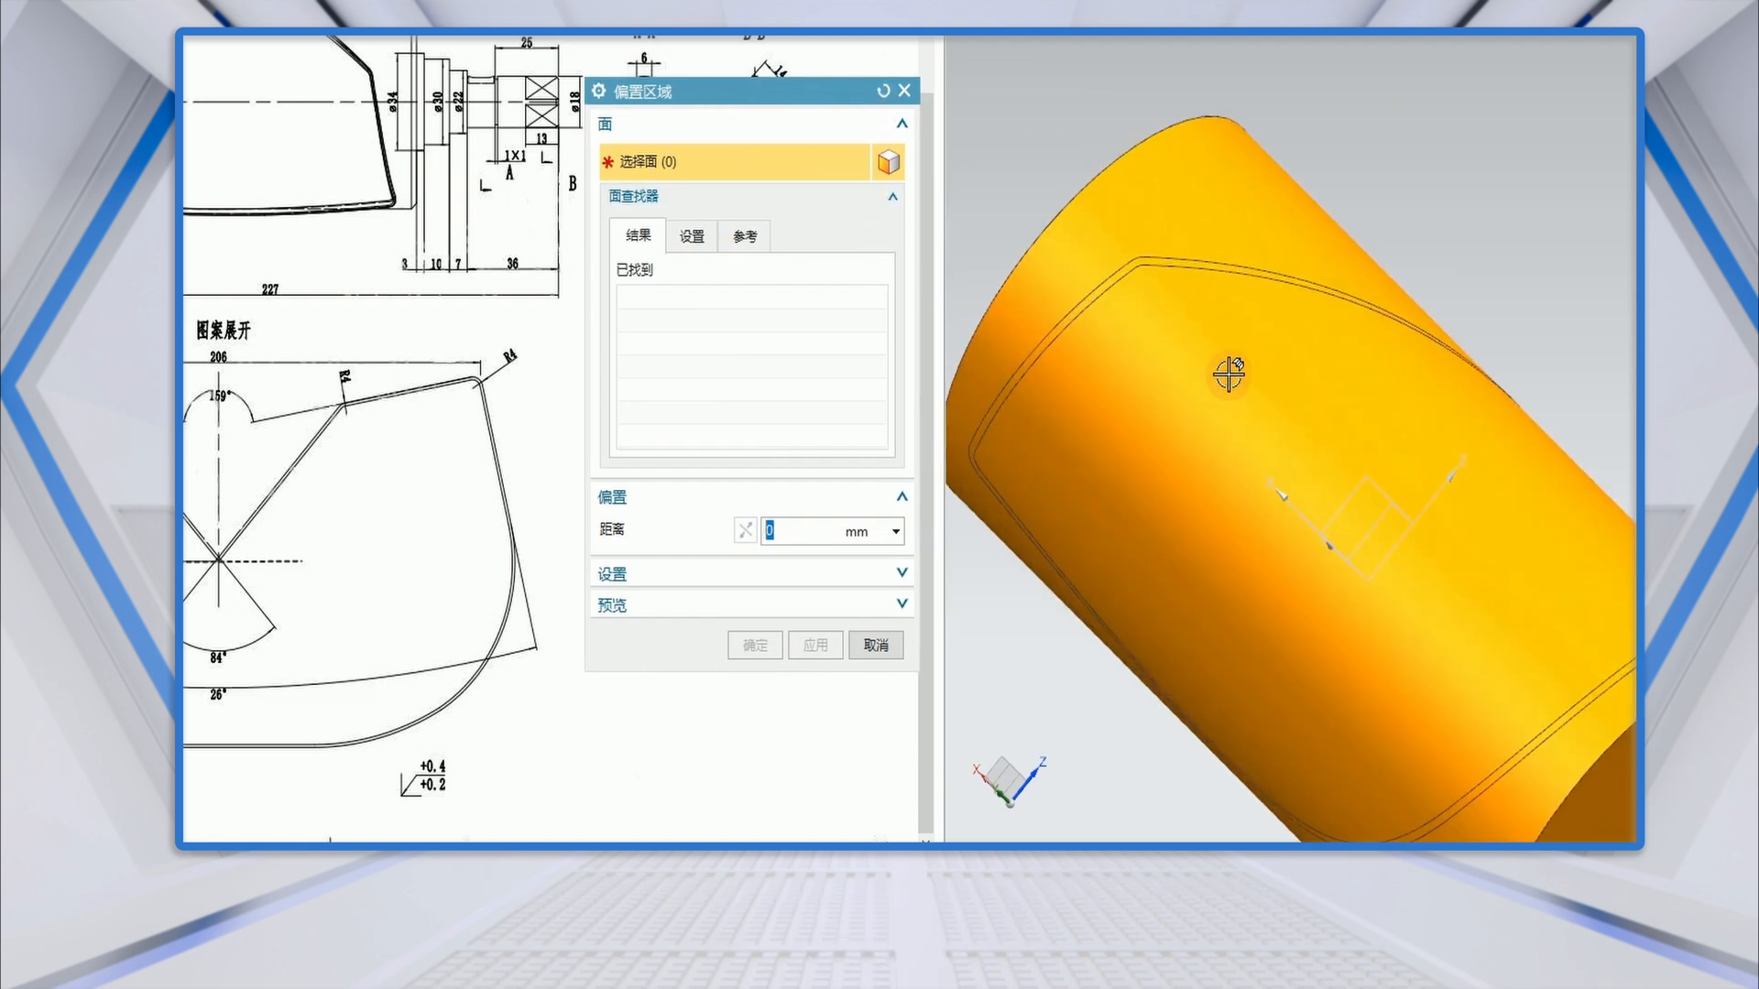
scroll(1187, 373, up, 4)
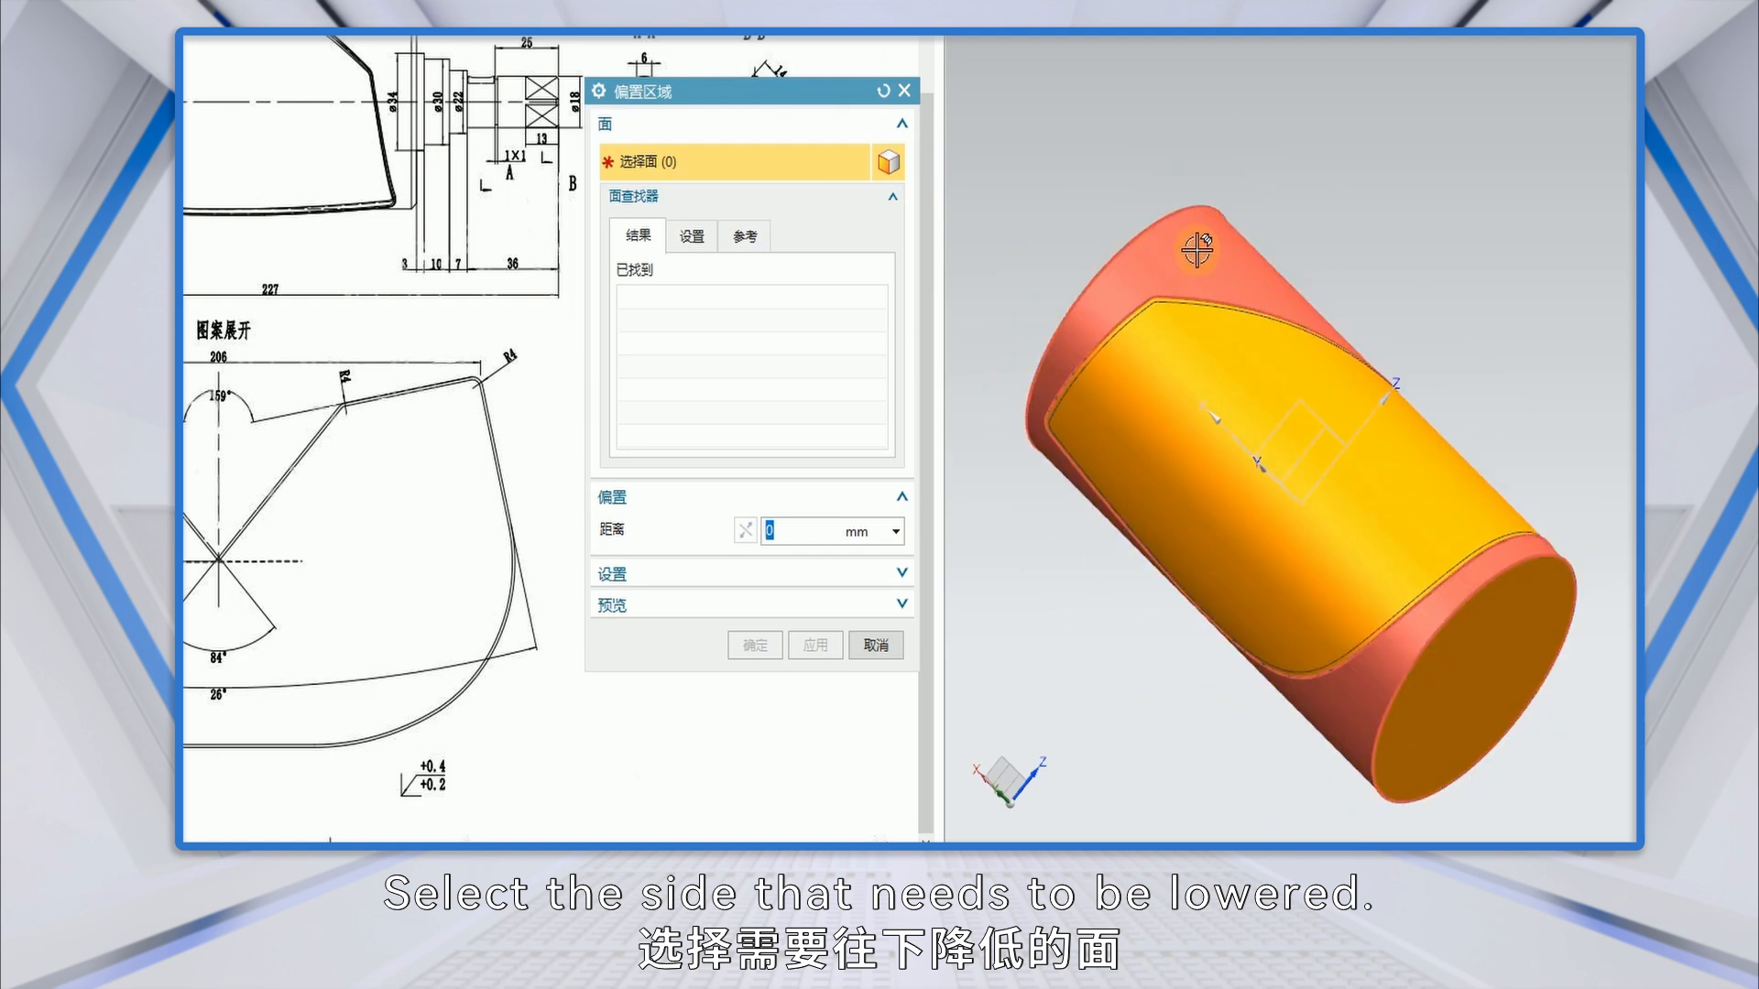
click(1197, 249)
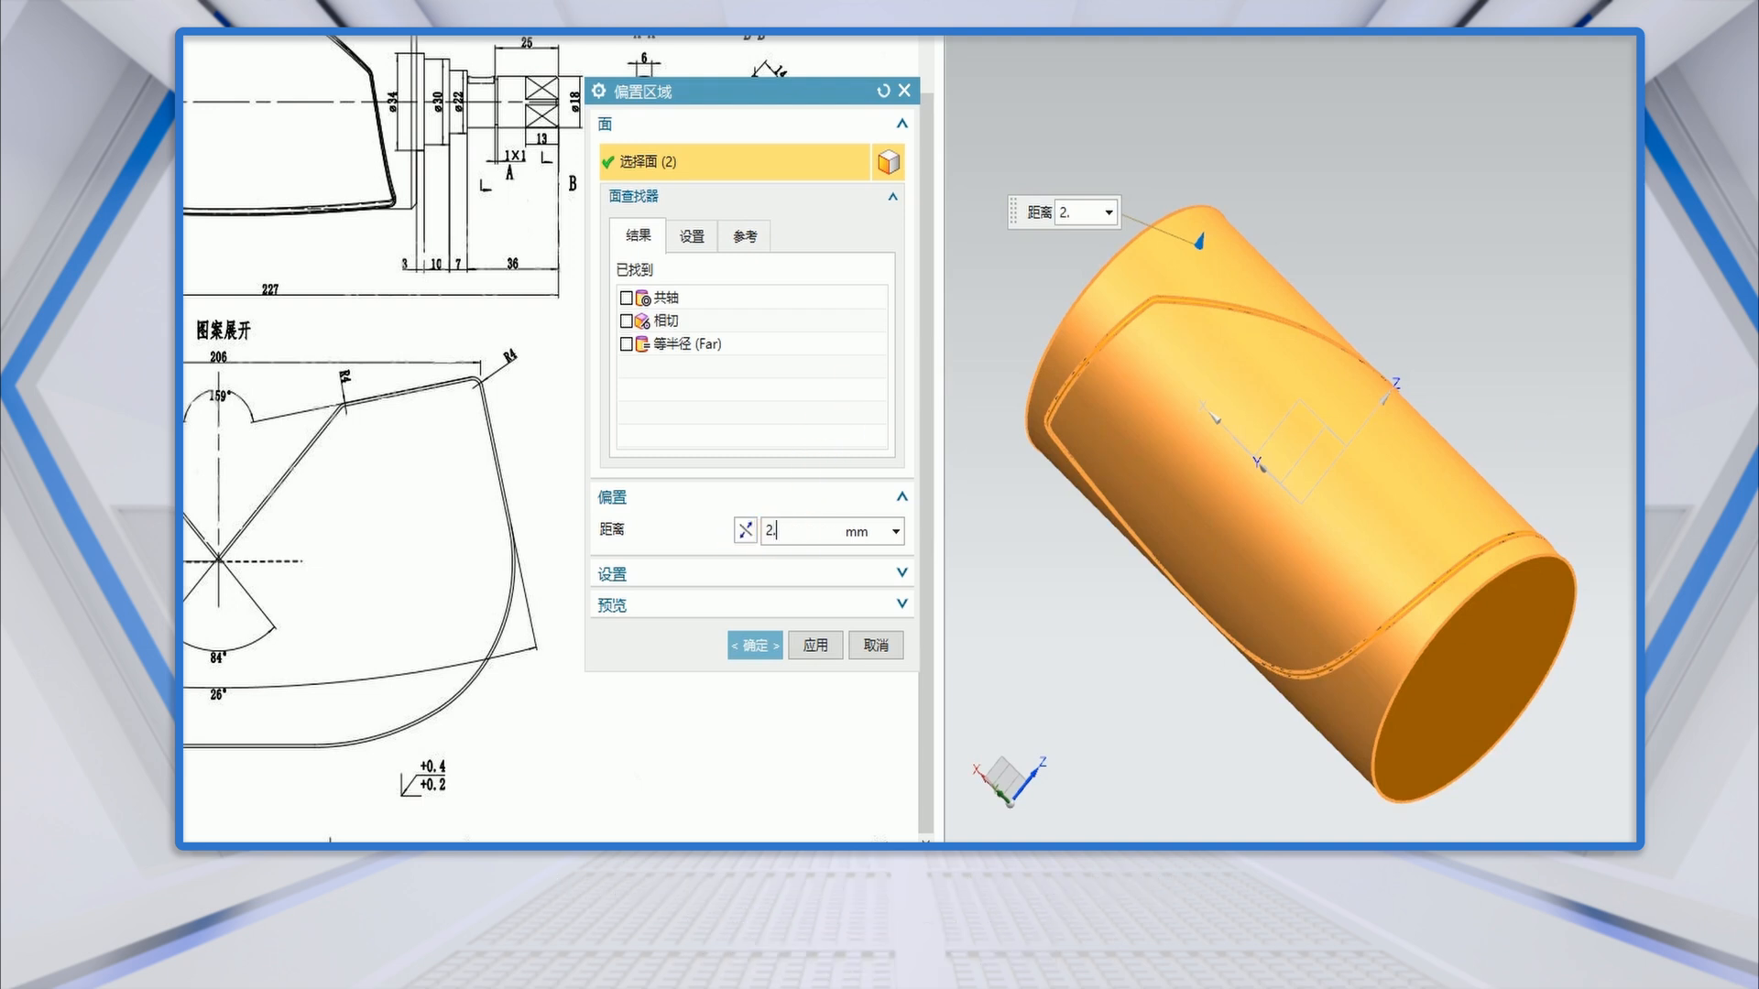
click(745, 532)
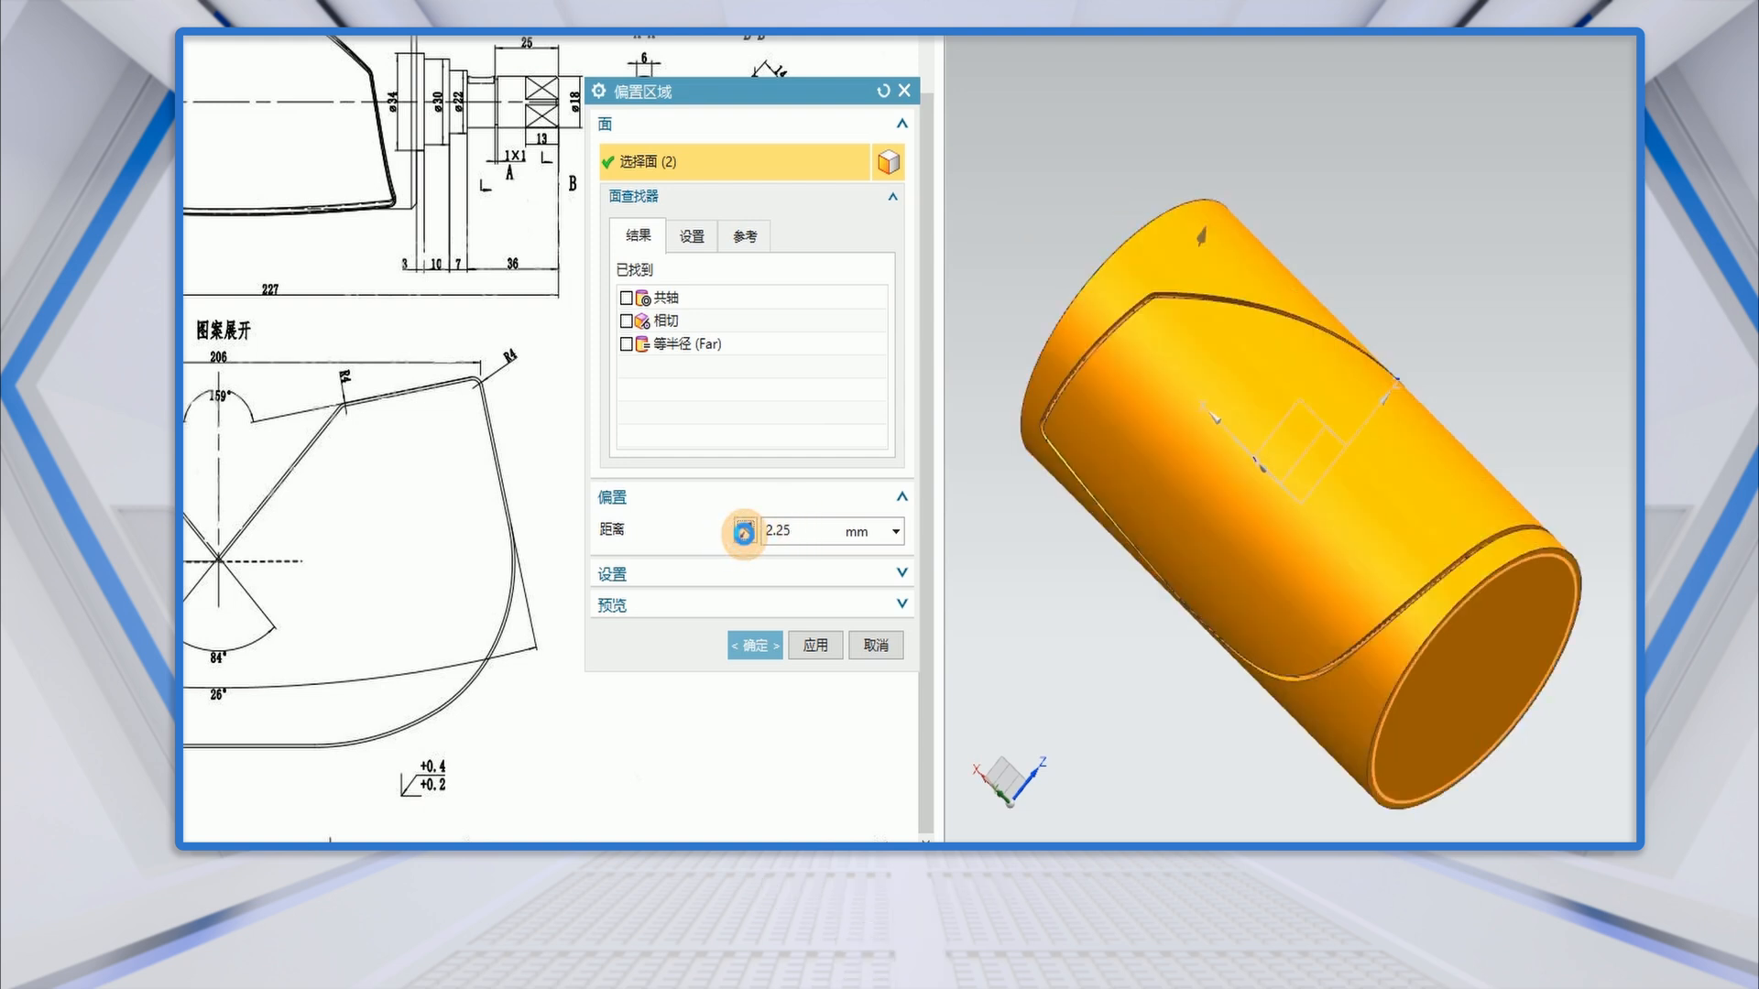
click(755, 645)
Chamfer both top edge loops of the raised knife tooth with a symmetric 0.75 mm distance.
mouse_move(1296, 430)
middle_down()
mouse_move(1311, 267)
mouse_move(1252, 345)
mouse_move(1279, 267)
mouse_move(1266, 330)
mouse_move(1280, 290)
middle_up()
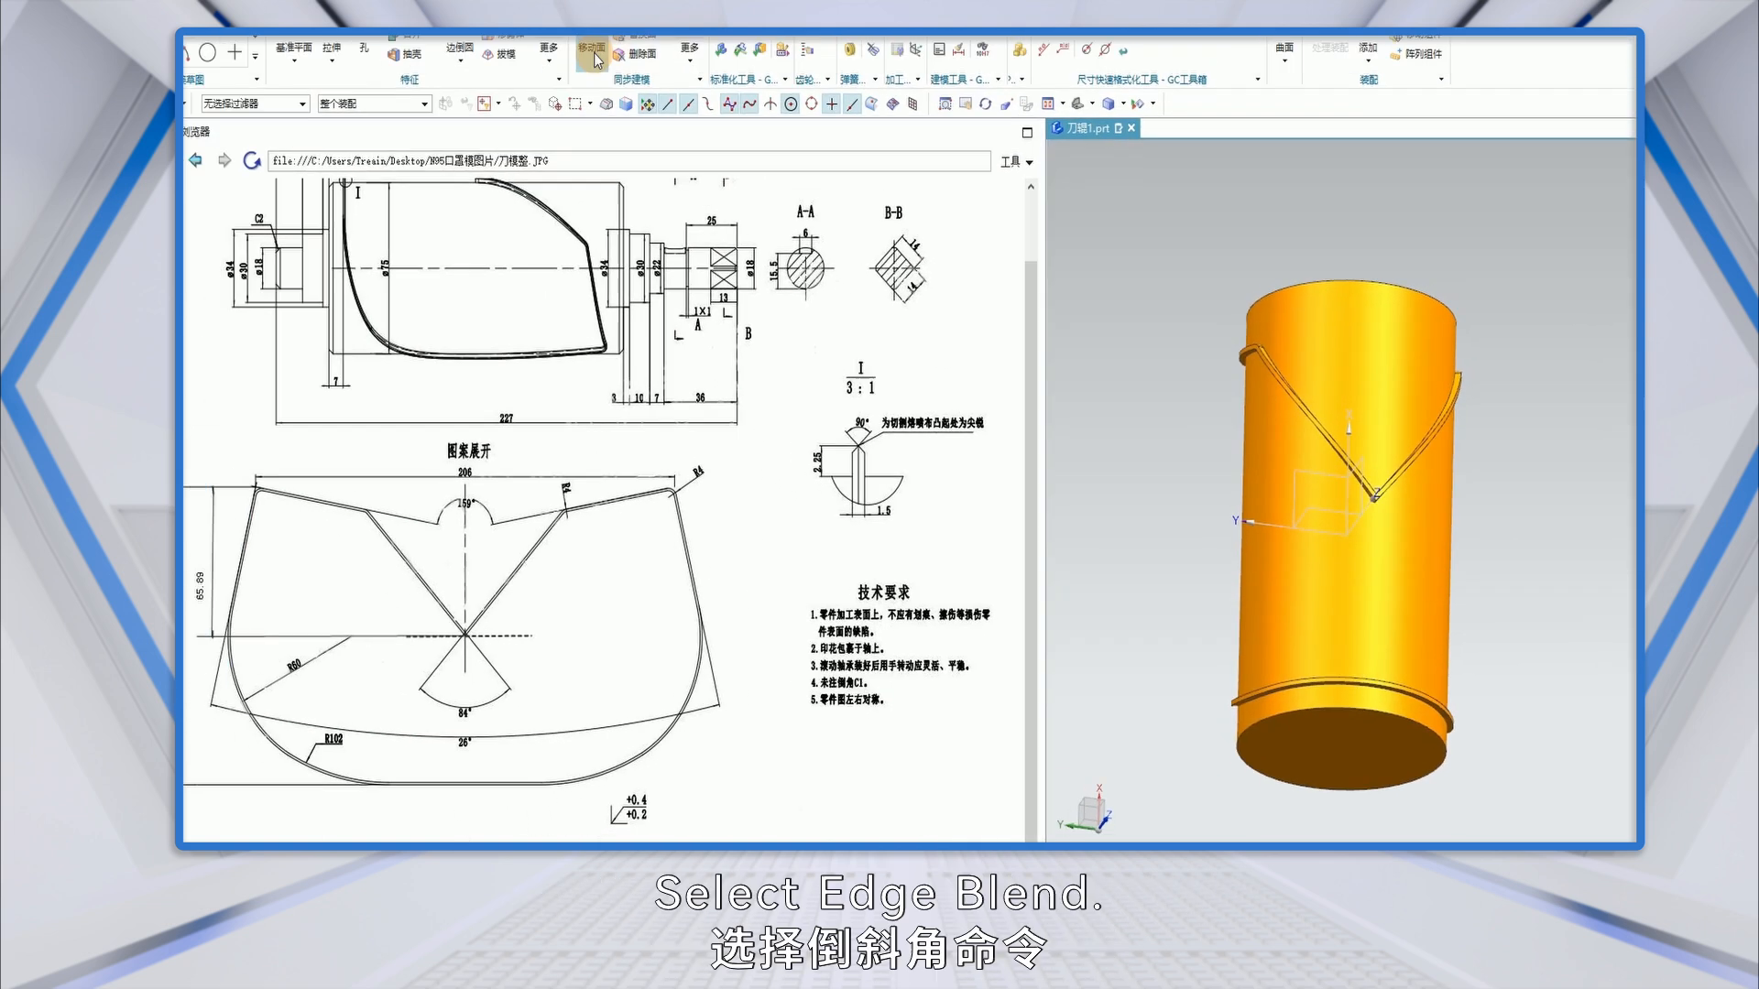
click(531, 50)
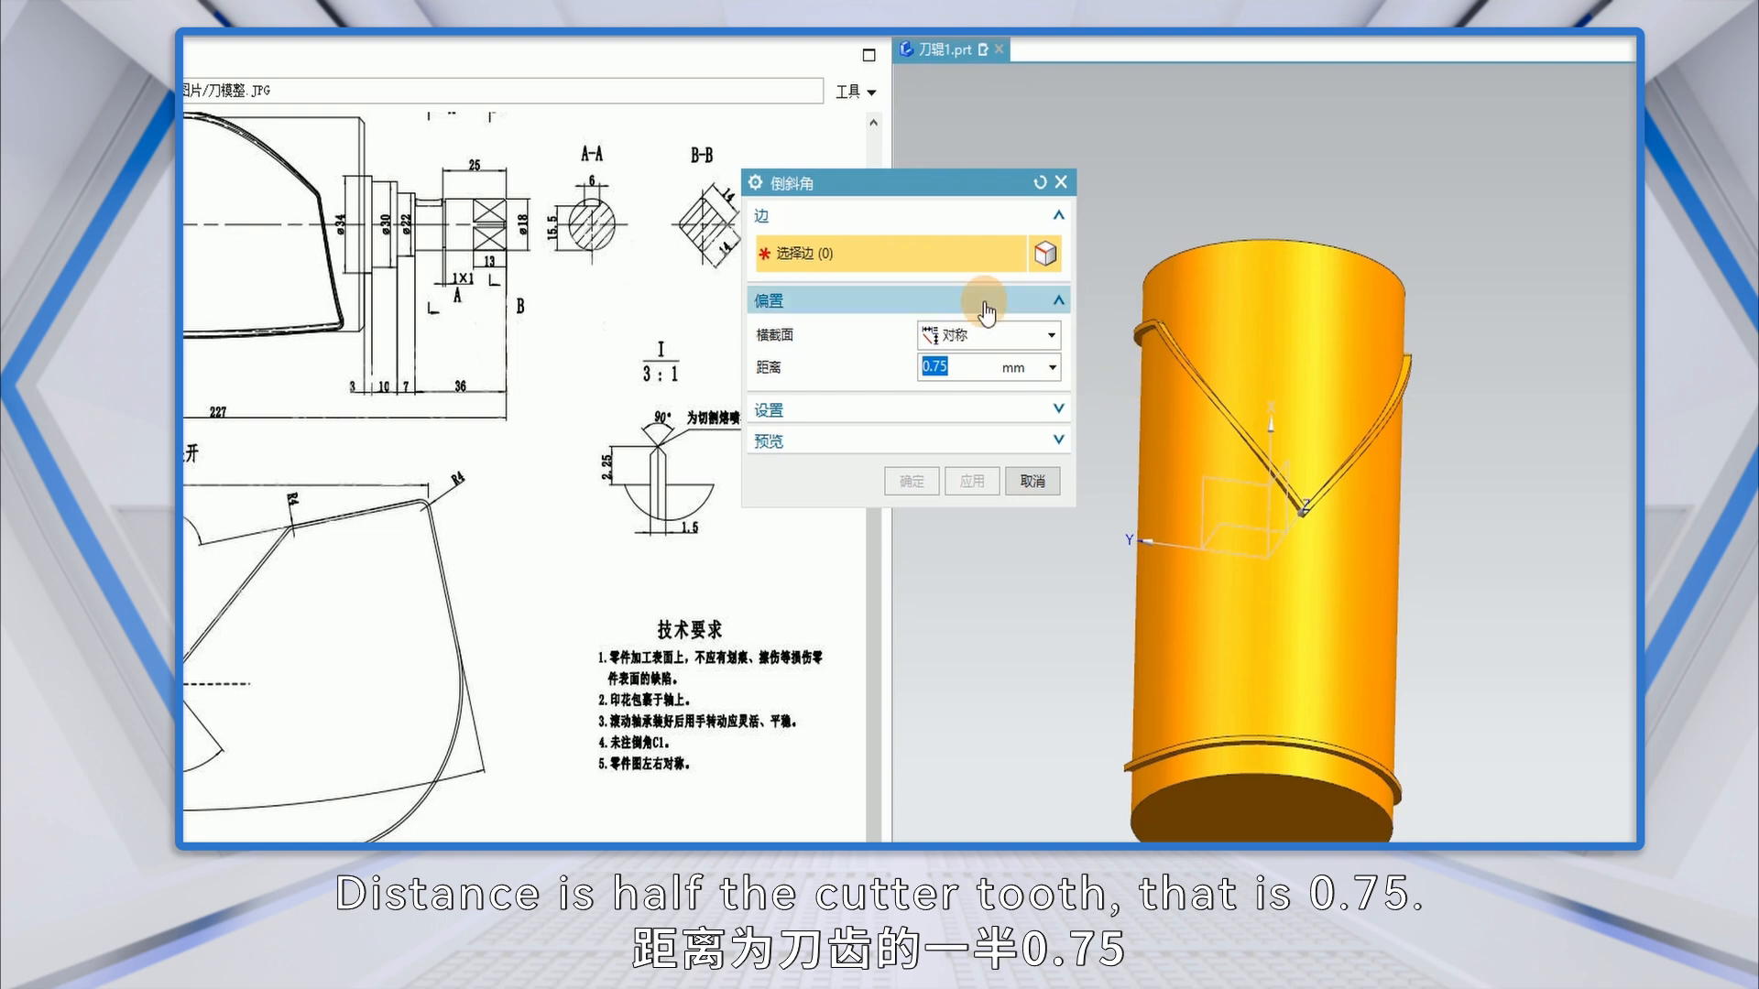
scroll(1167, 345, up, 6)
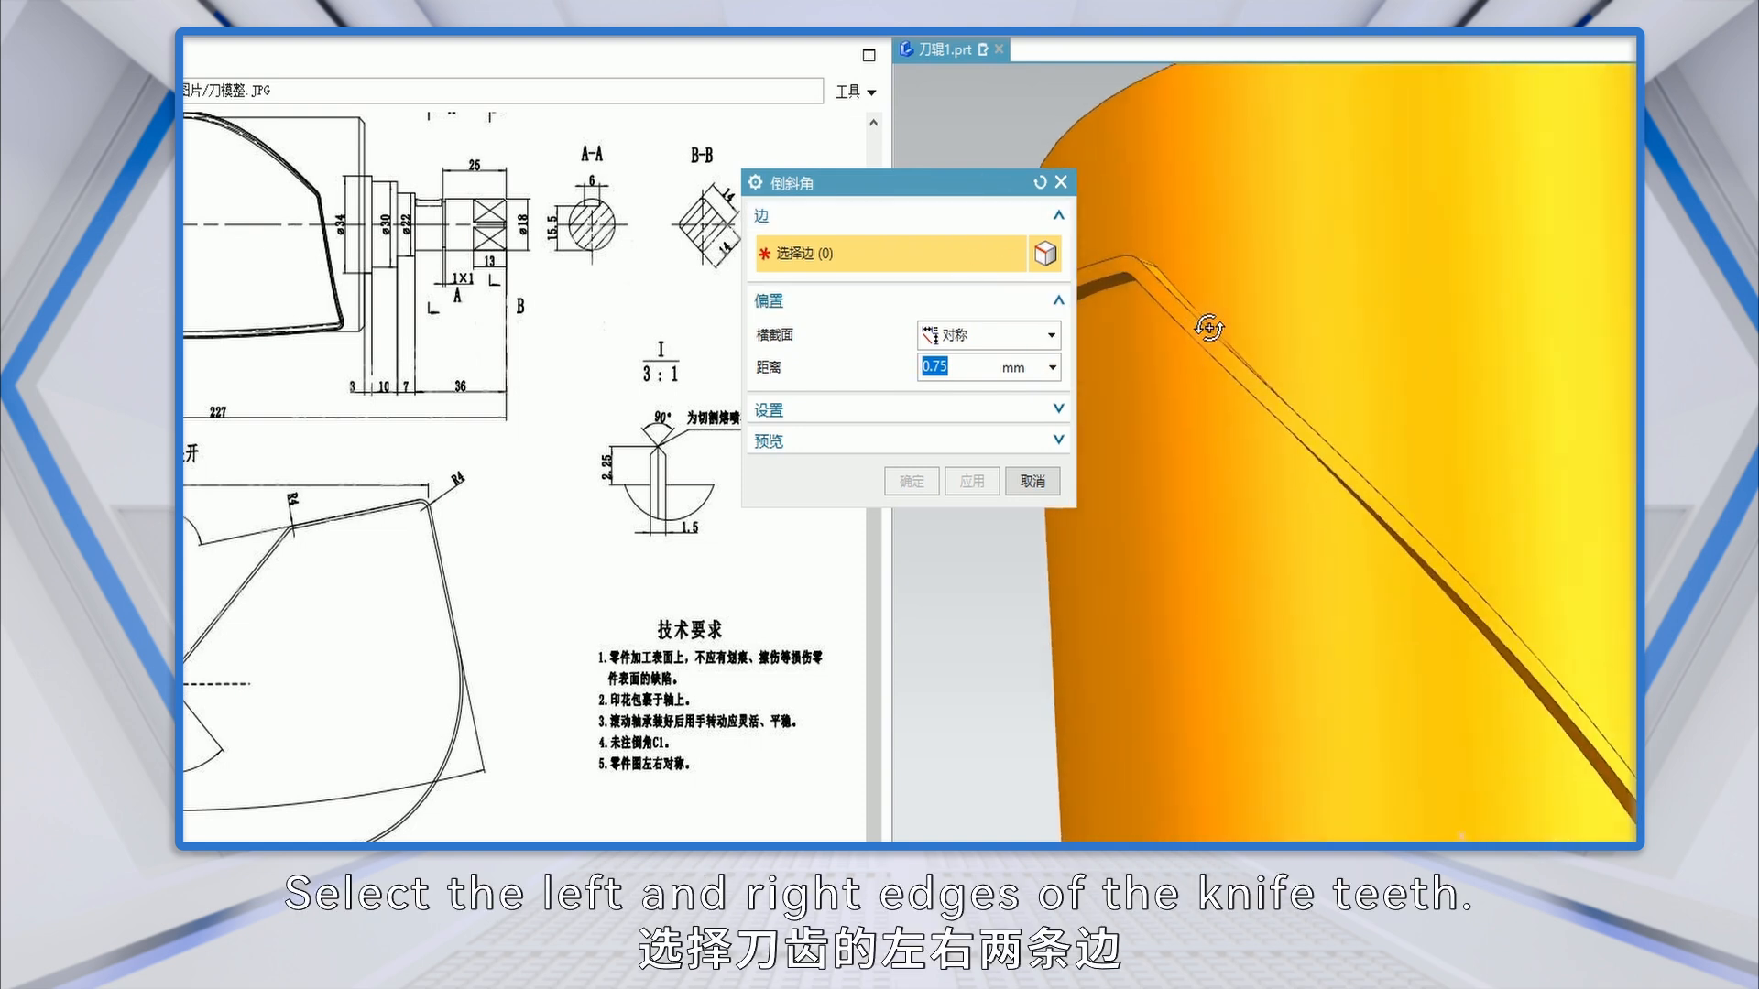
click(1113, 266)
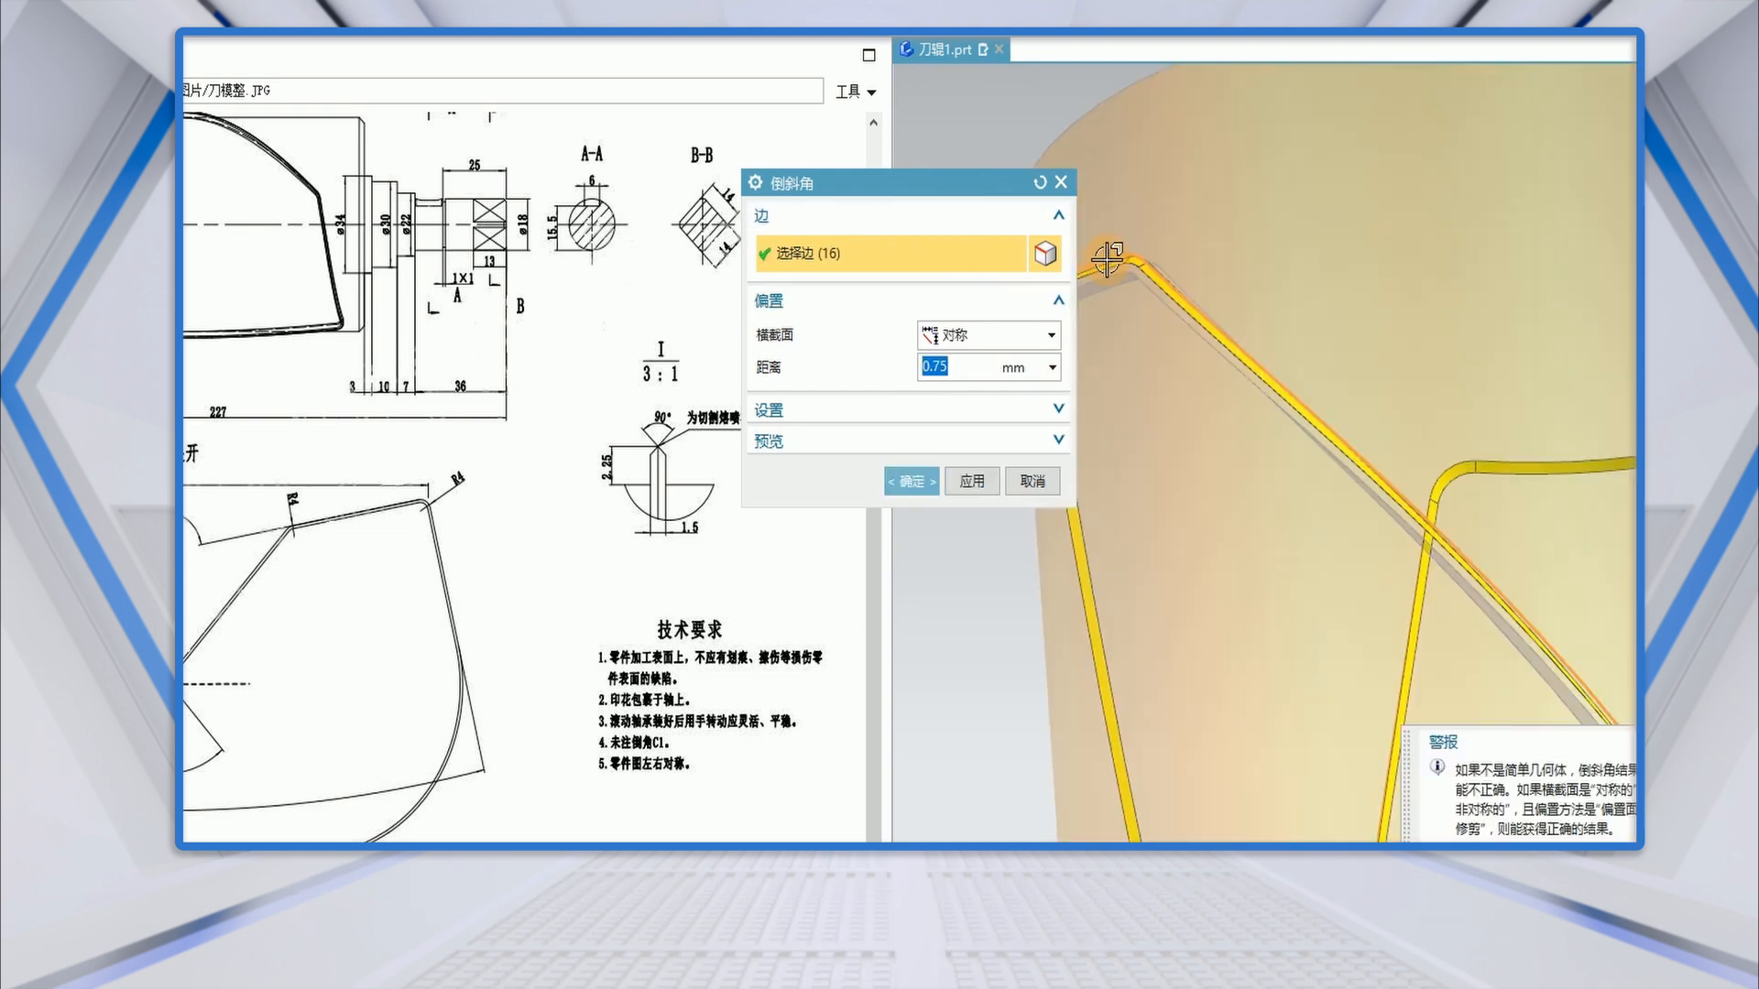
scroll(1134, 291, up, 3)
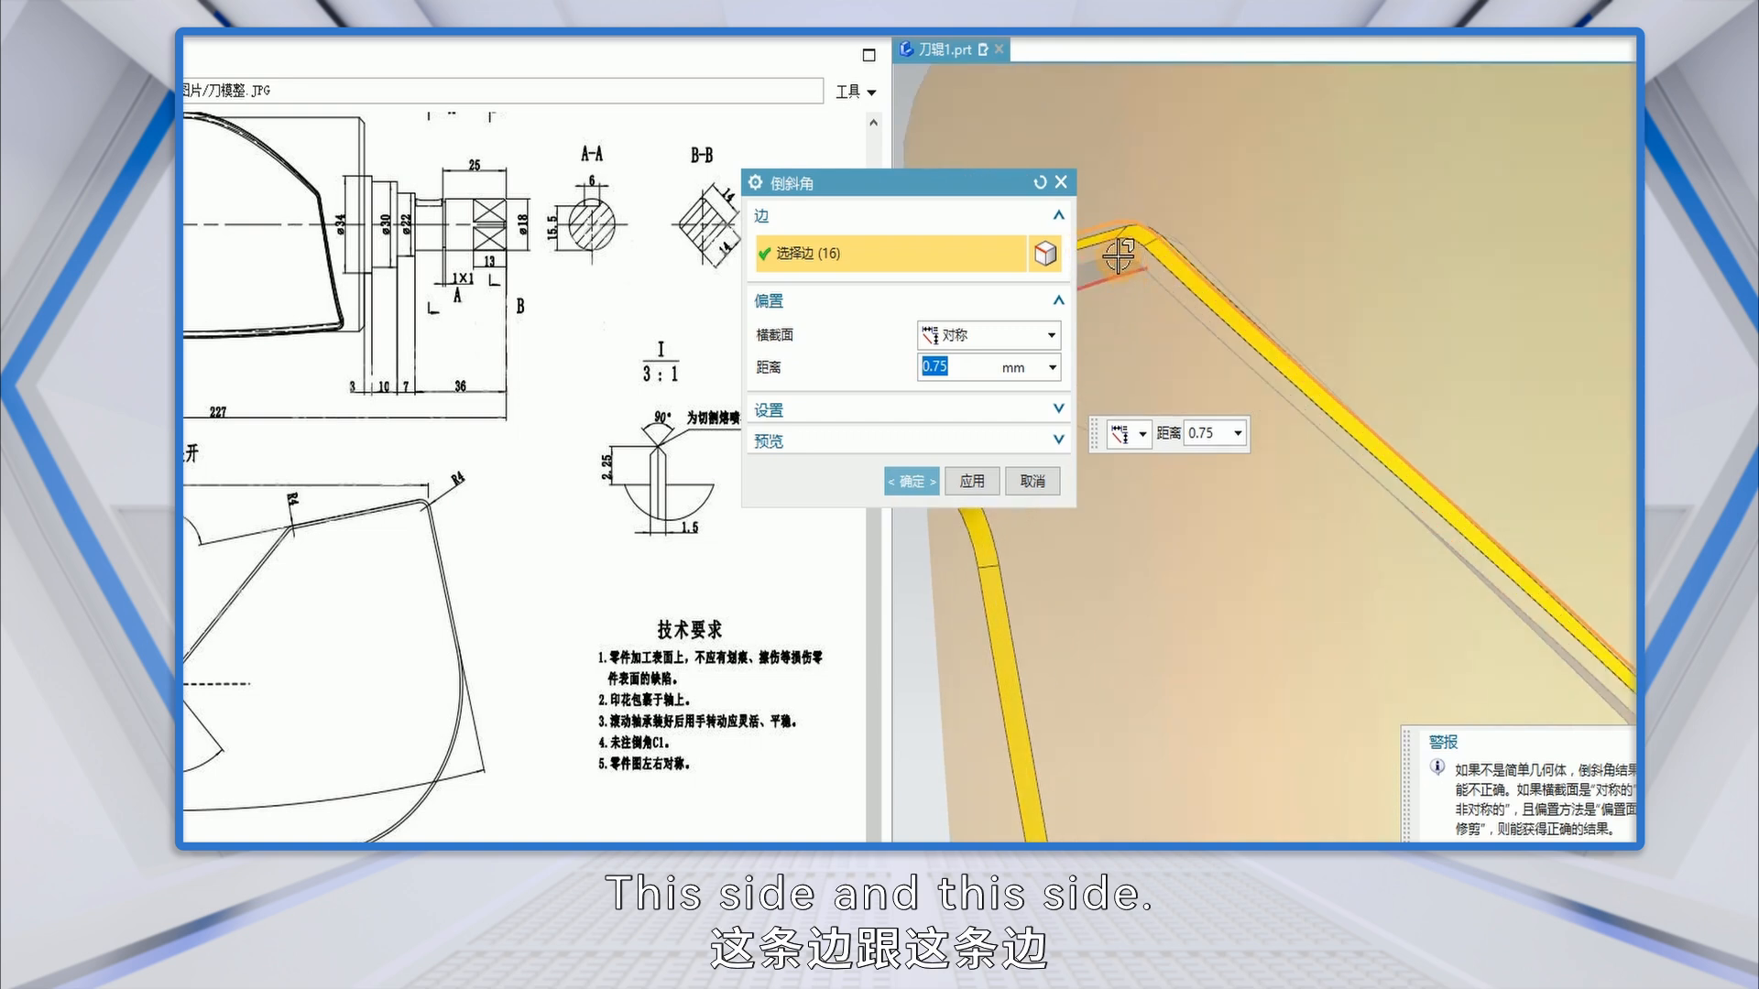
click(1114, 260)
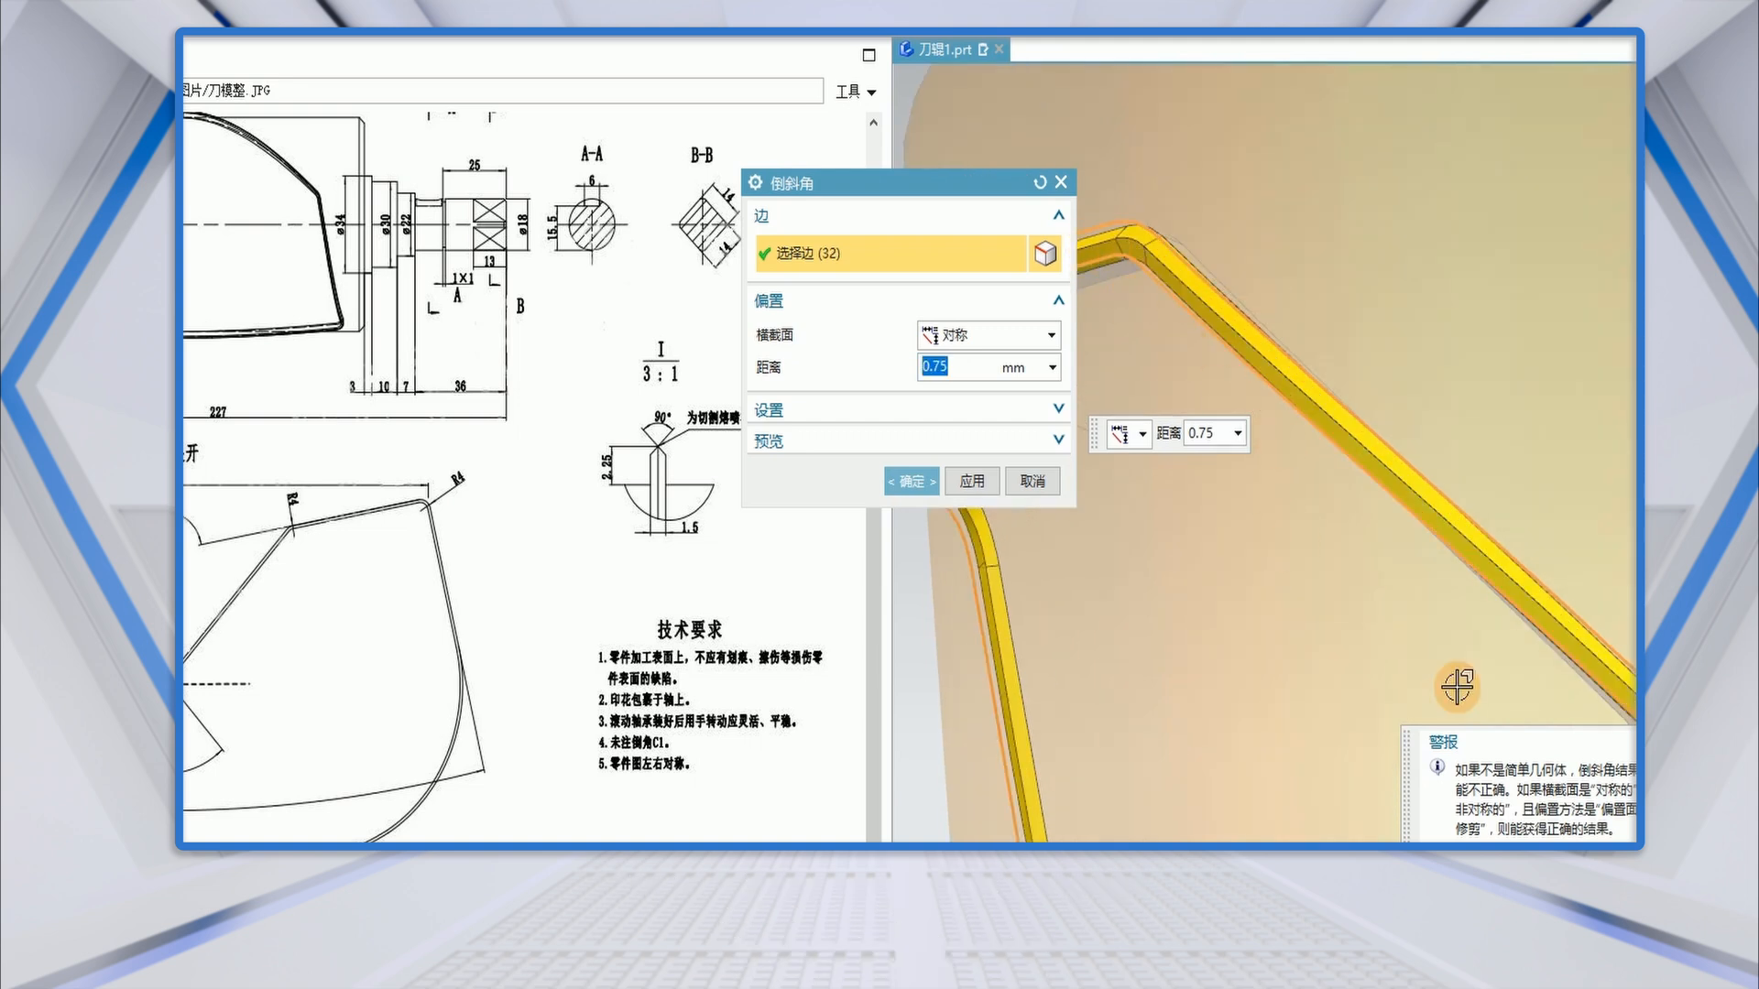
click(916, 481)
scroll(1040, 267, down, 5)
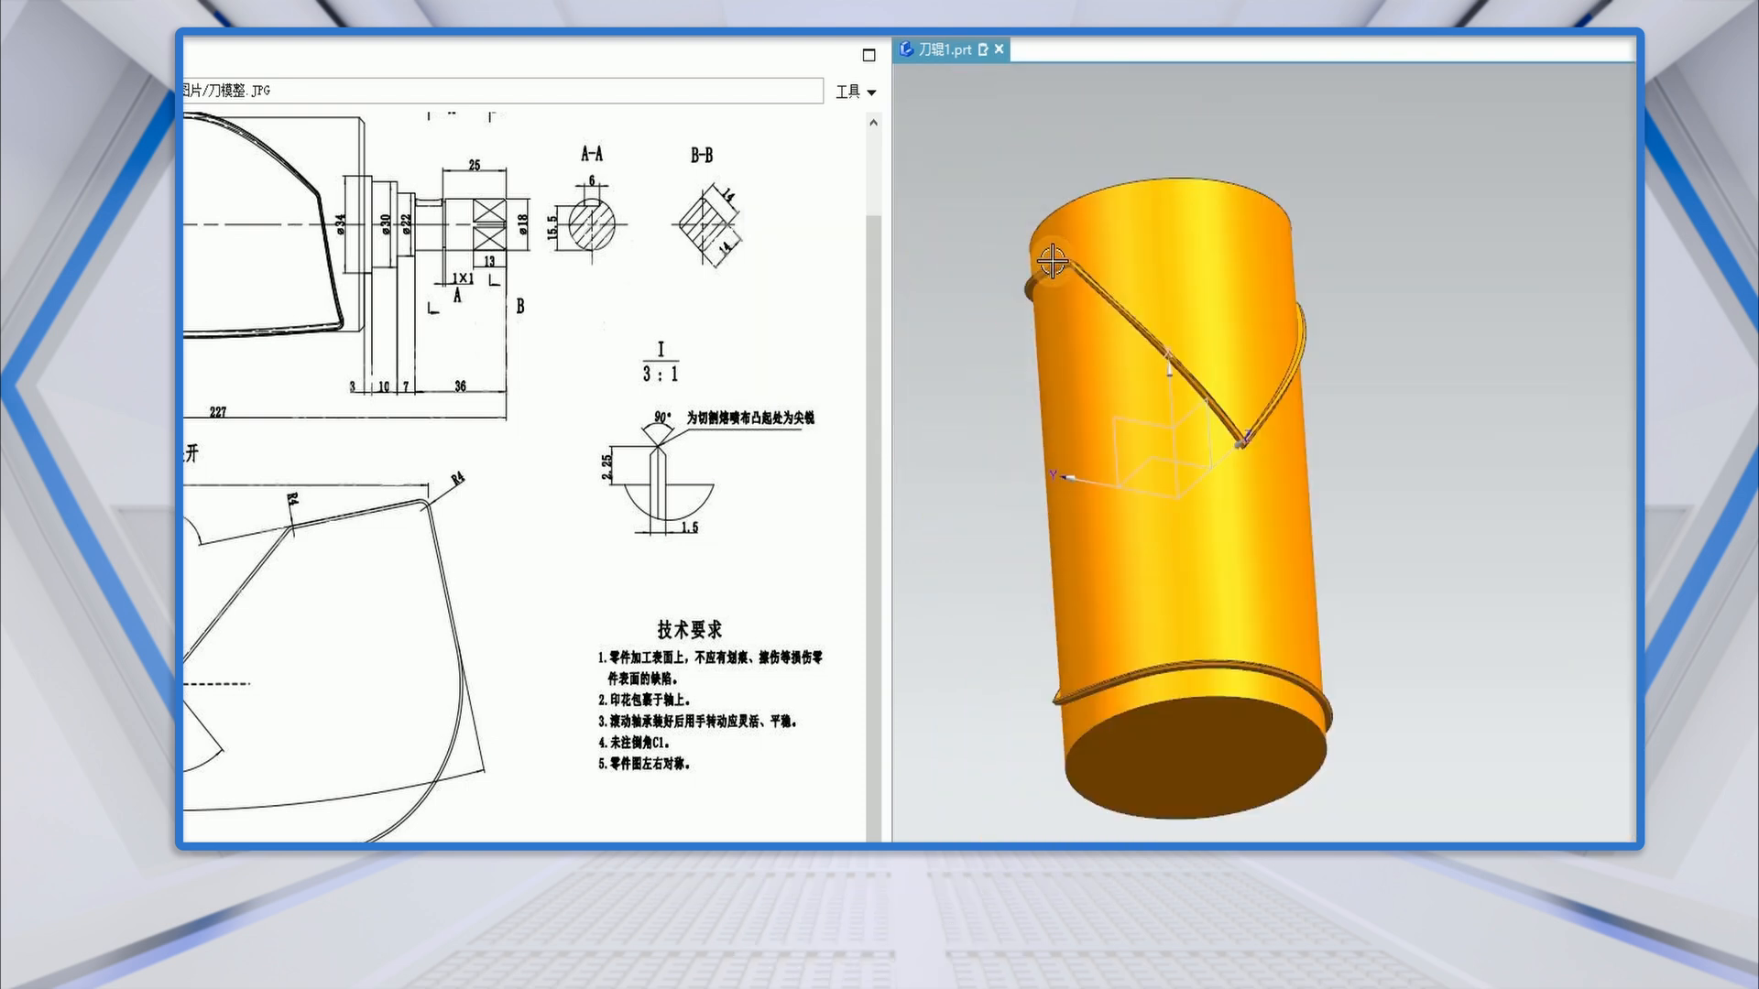
middle_drag(1529, 415, 1386, 421)
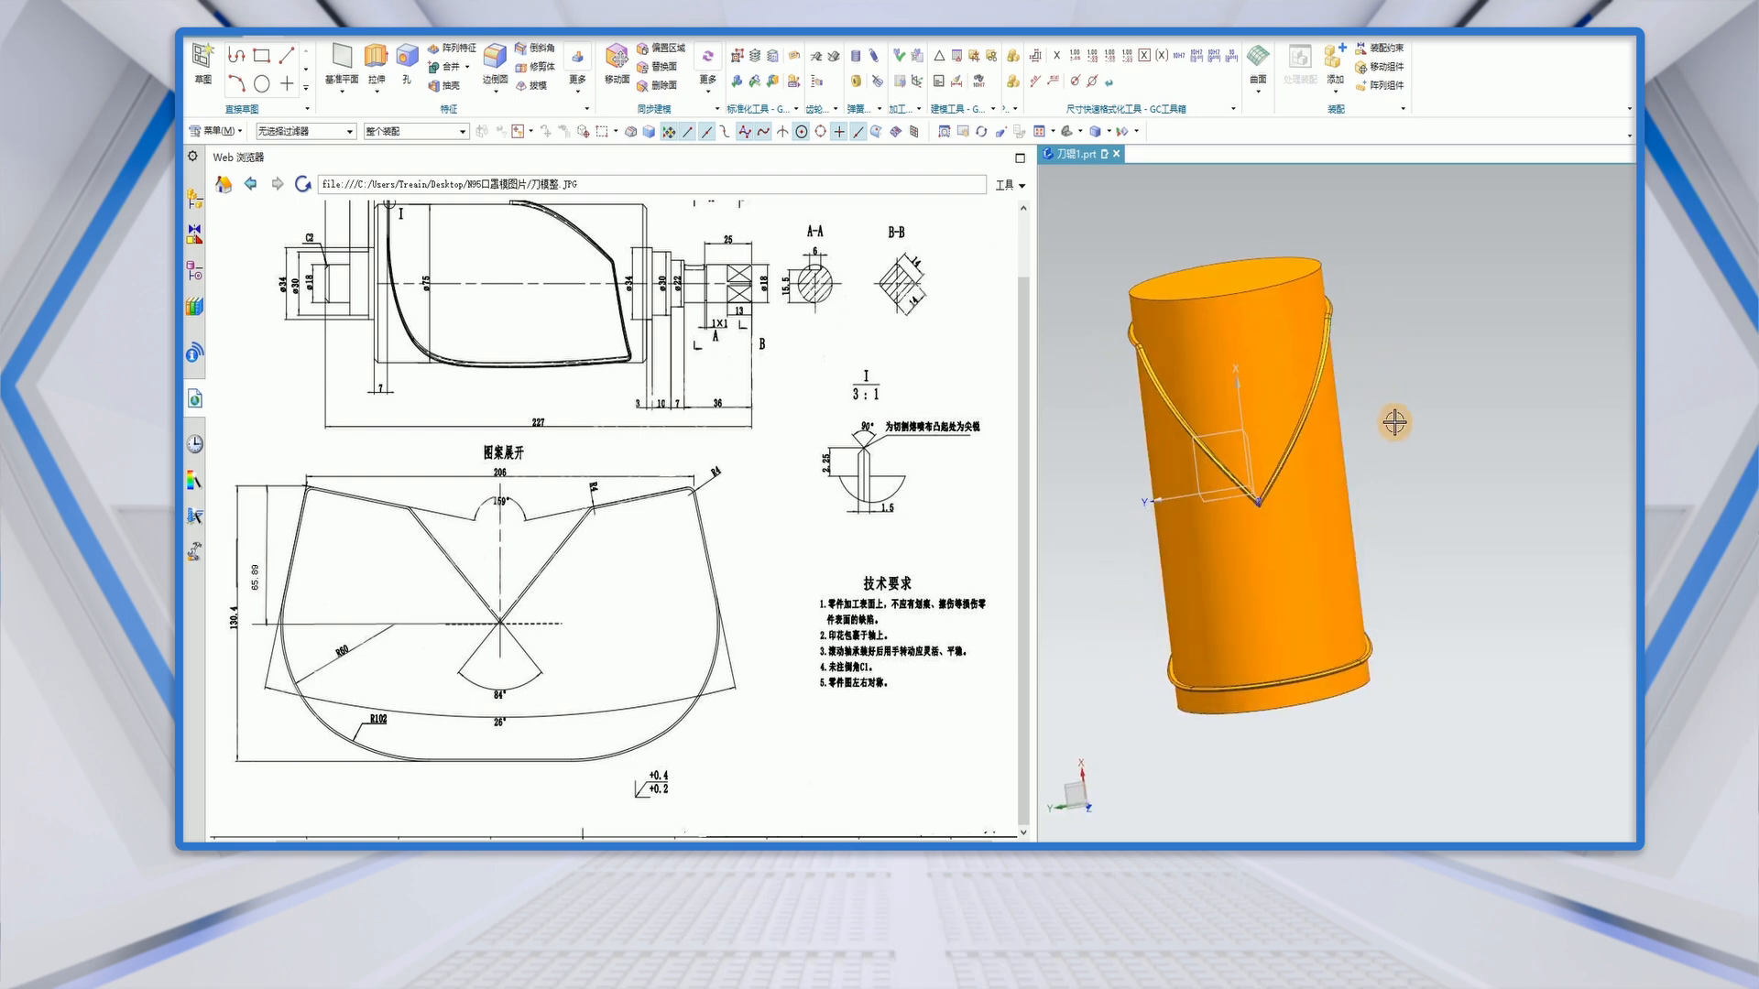